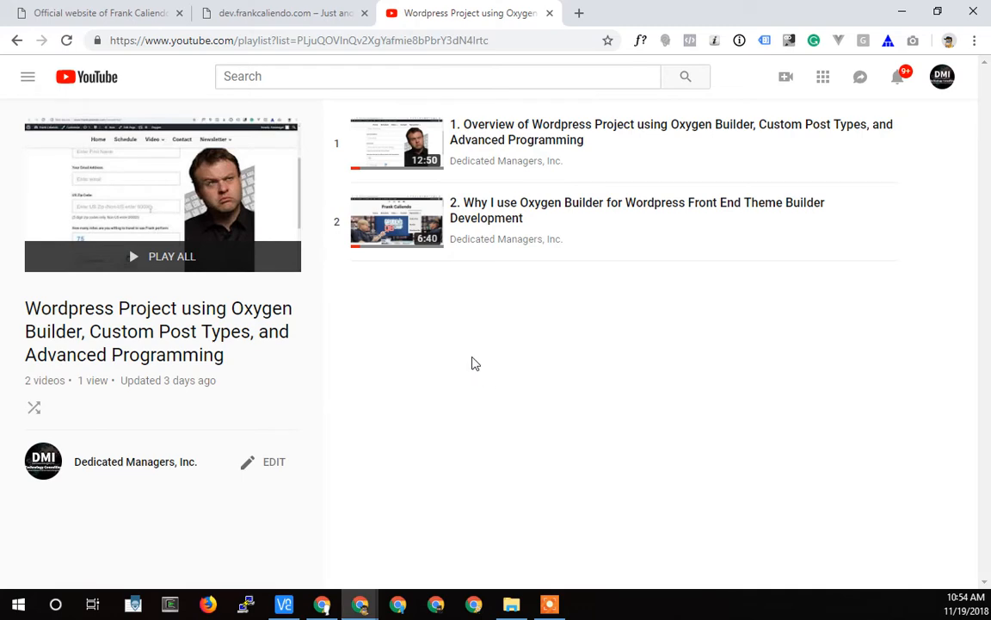
- Examine the live frankcaliendo.com home page, including its header, navigation submenus, tour dates section and embedded videos
left_click(118, 17)
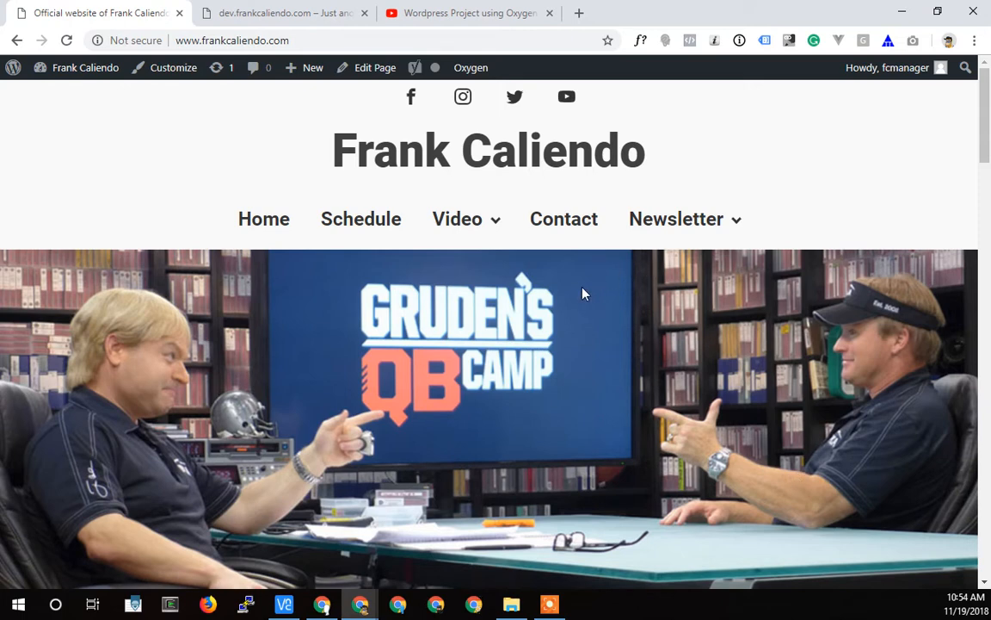
scroll(430, 166, "down", 2)
mouse_move(430, 166)
scroll(444, 258, "down", 5)
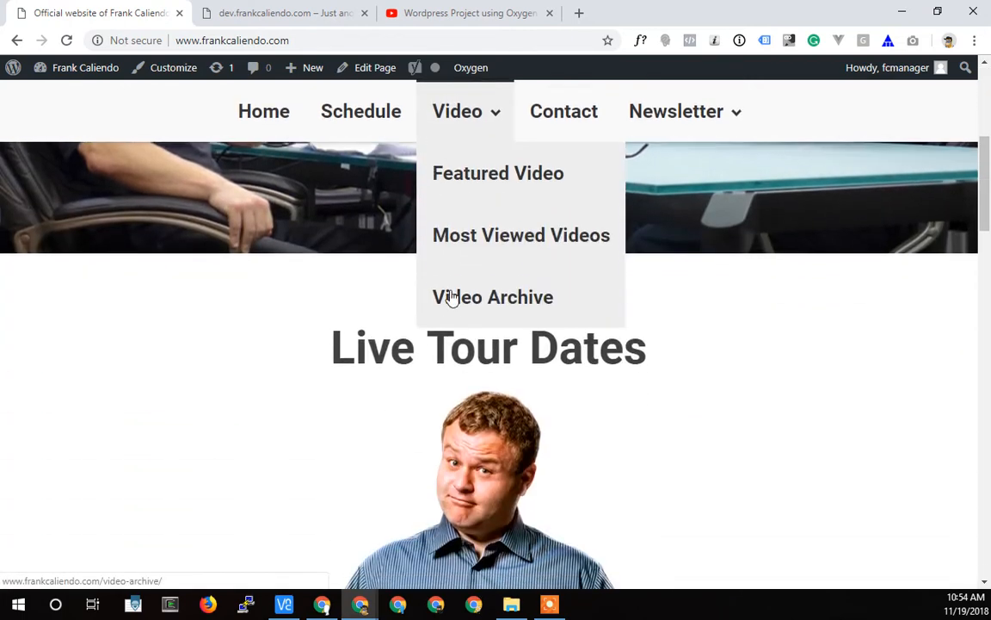
scroll(461, 322, "down", 3)
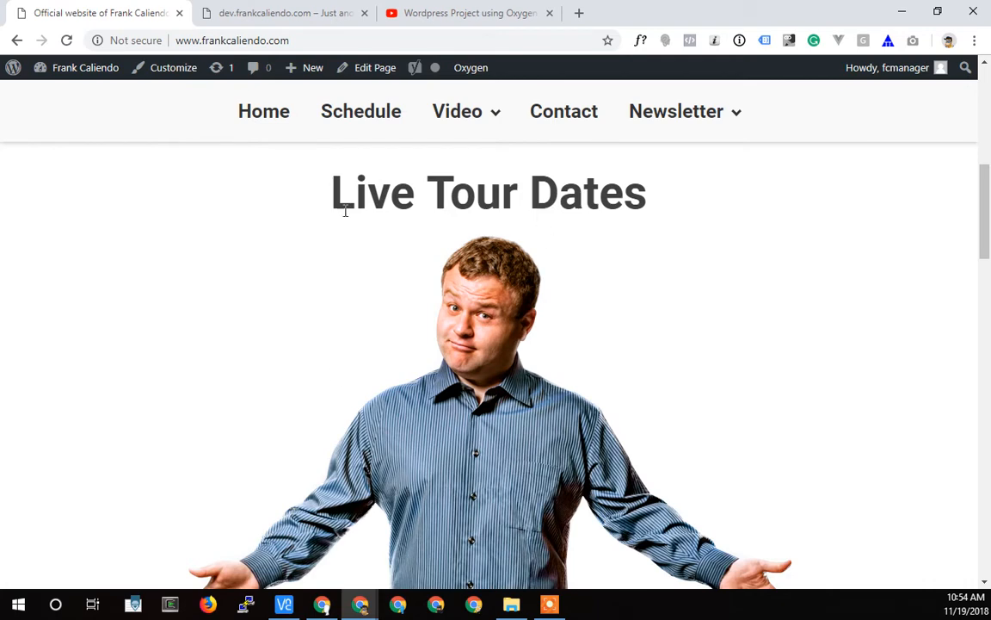
scroll(217, 84, "up", 10)
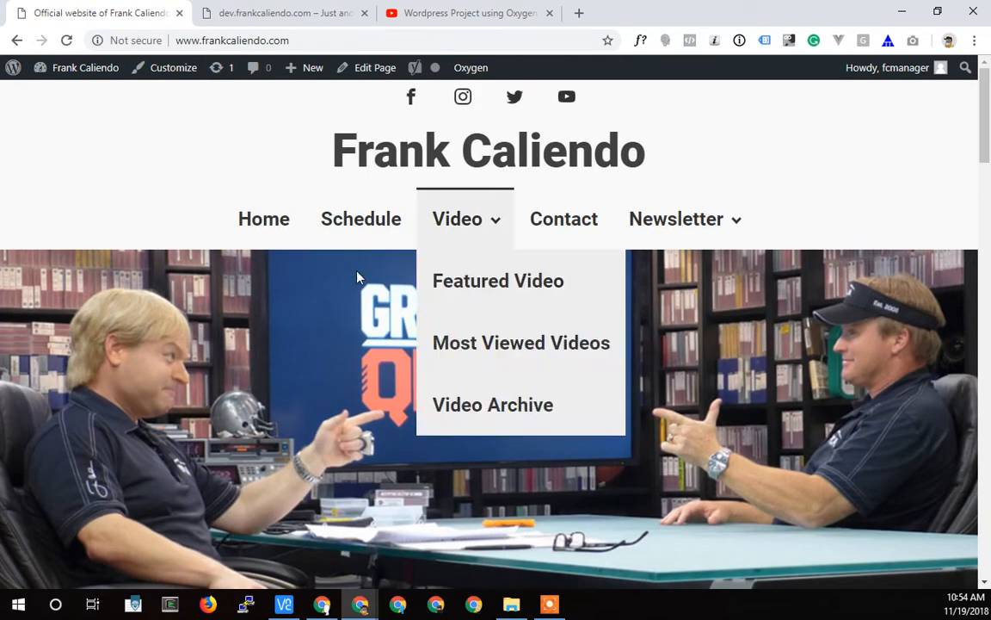
mouse_move(695, 221)
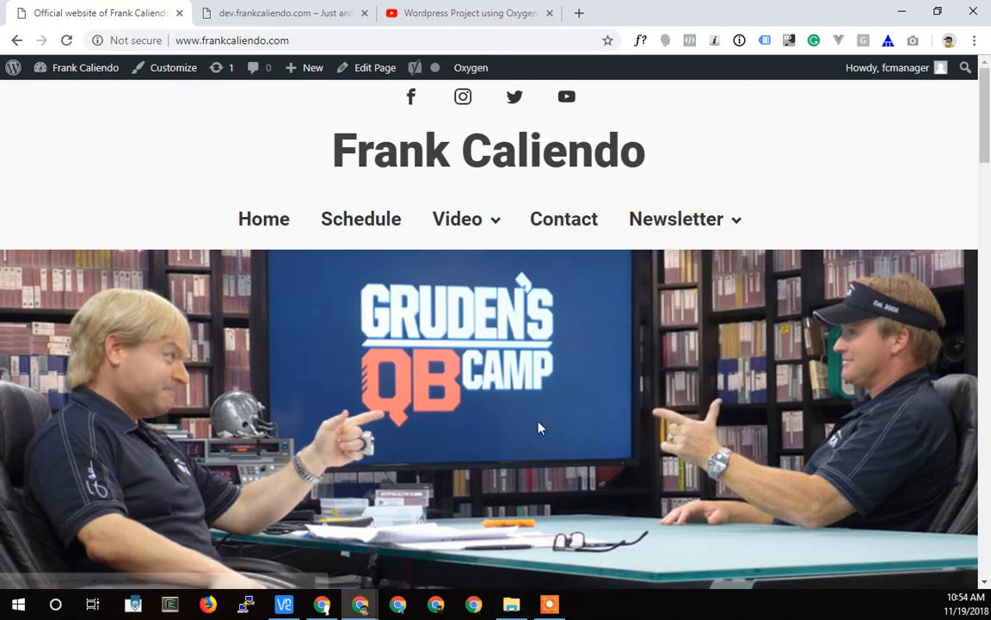
scroll(480, 384, "down", 5)
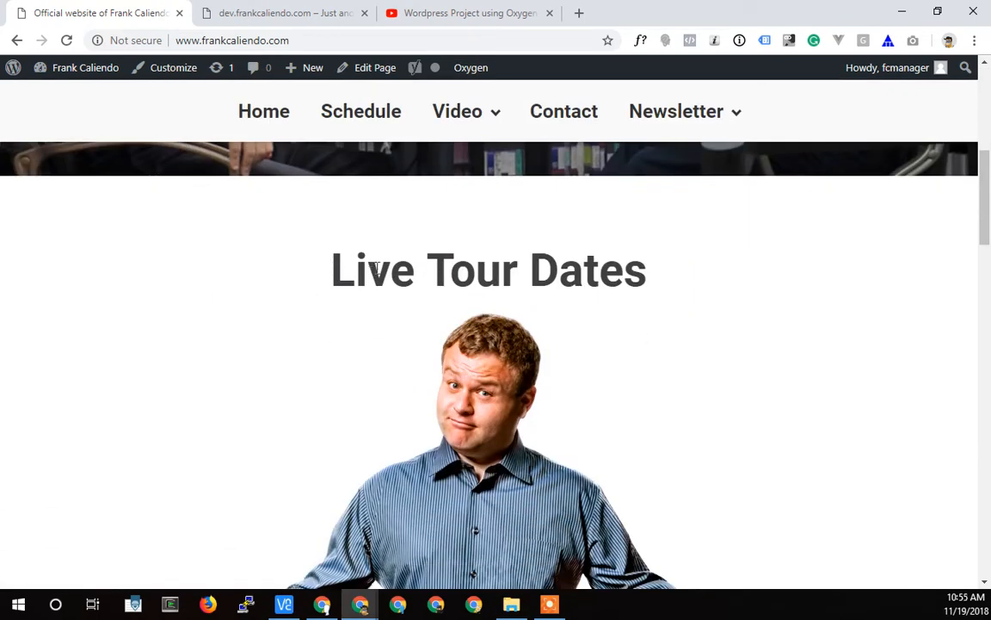
scroll(542, 308, "down", 4)
scroll(480, 399, "down", 5)
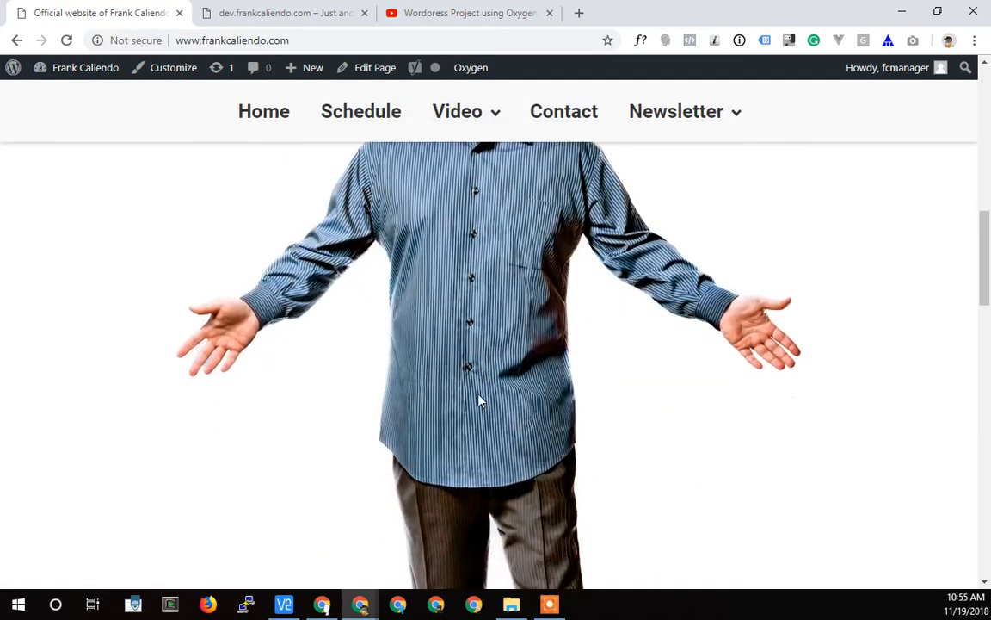
scroll(493, 377, "down", 5)
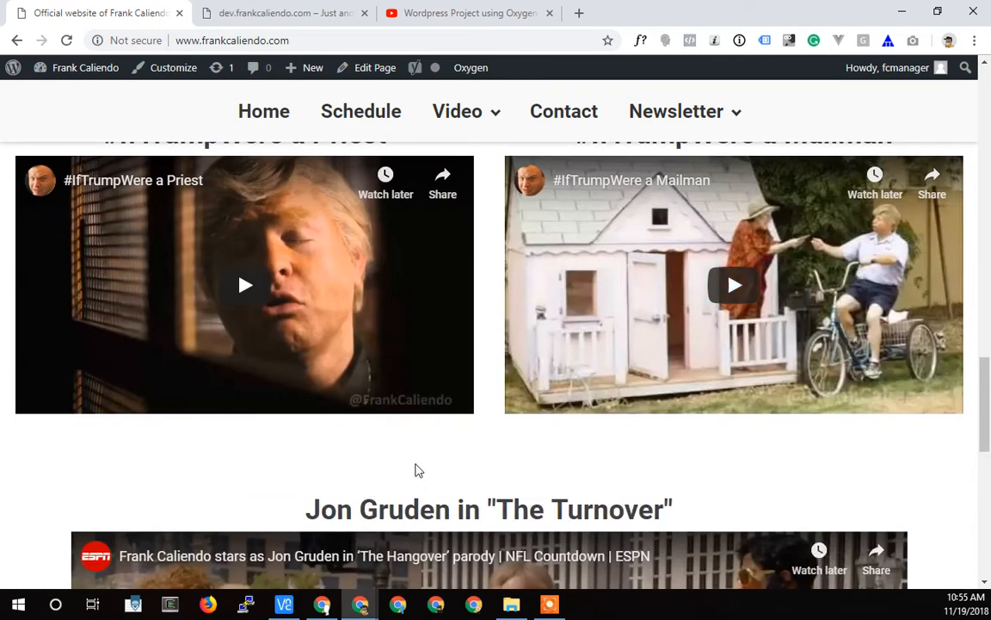
scroll(533, 527, "up", 15)
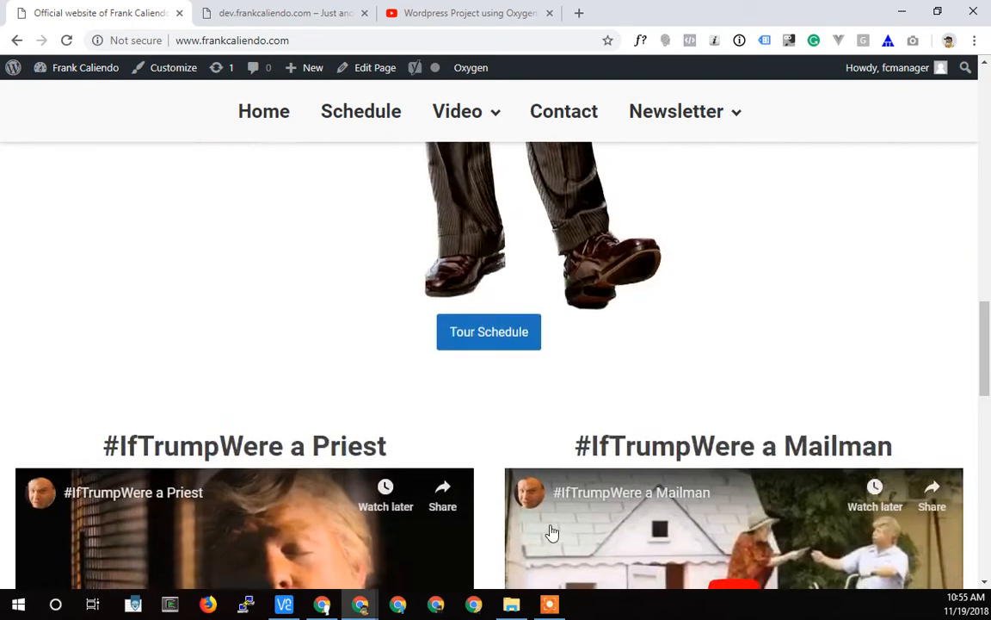
- Open the live site's Schedule page and examine its header, banner and list of tour dates
left_click(348, 228)
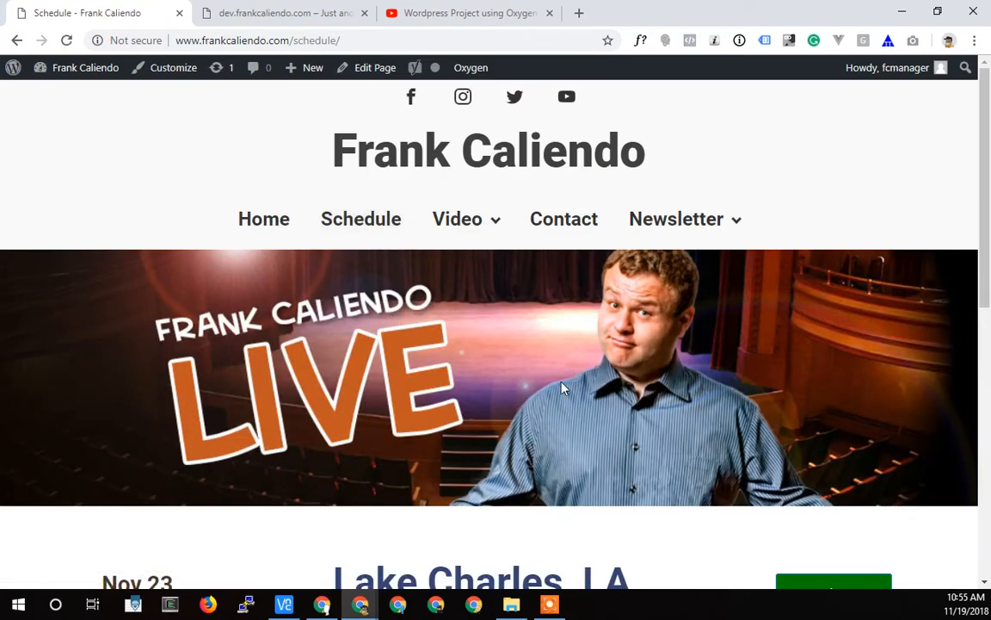
scroll(572, 376, "down", 3)
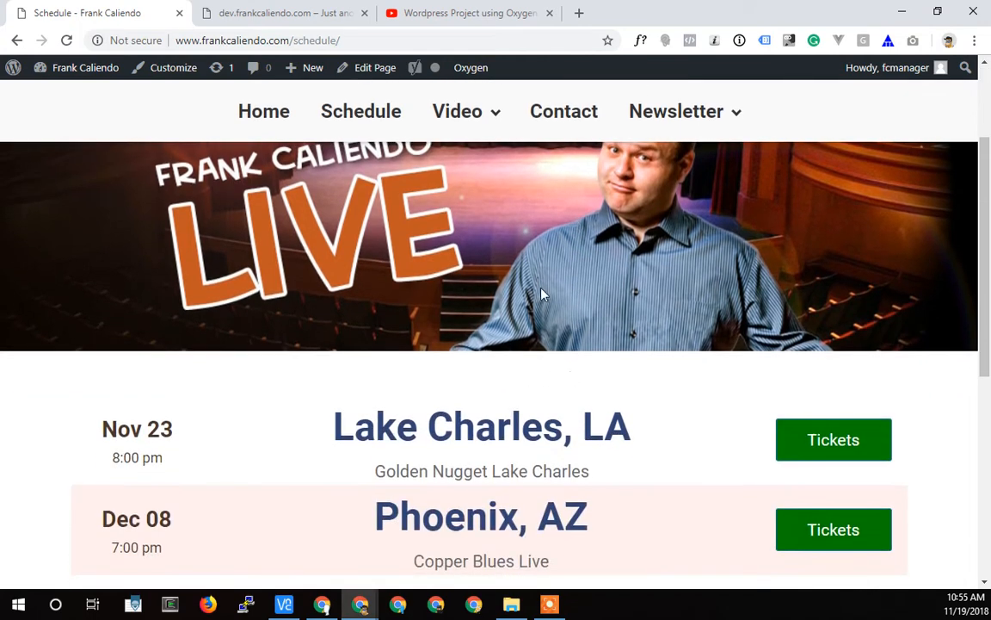
scroll(301, 351, "down", 2)
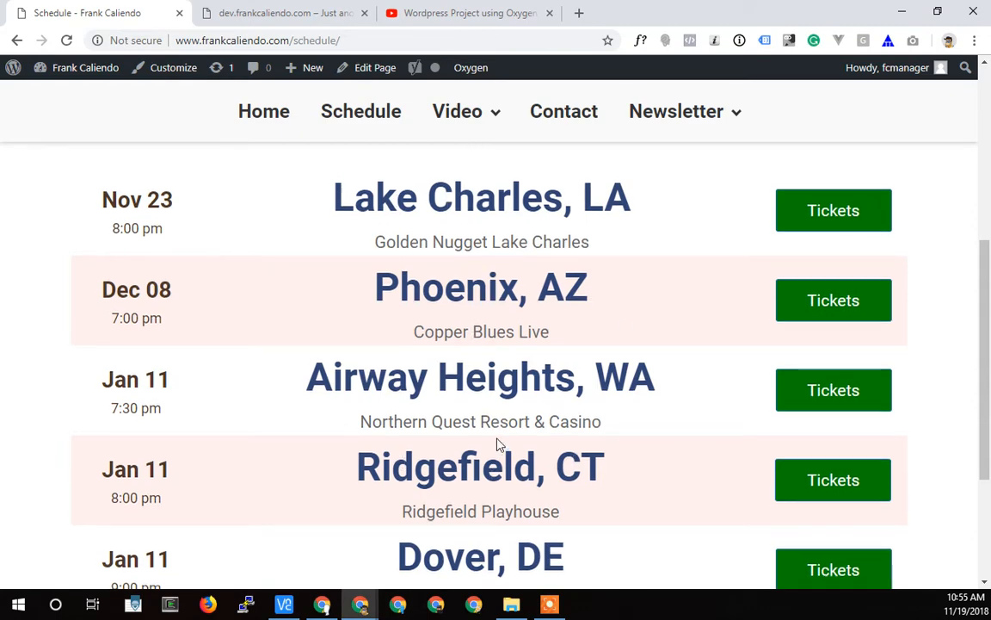
scroll(452, 365, "up", 2)
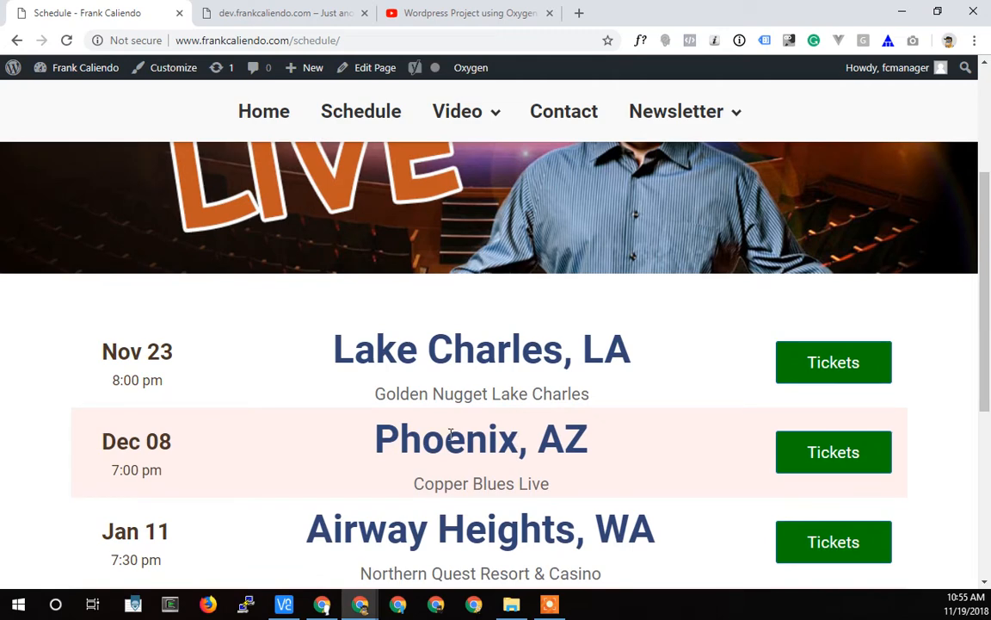
scroll(450, 434, "up", 3)
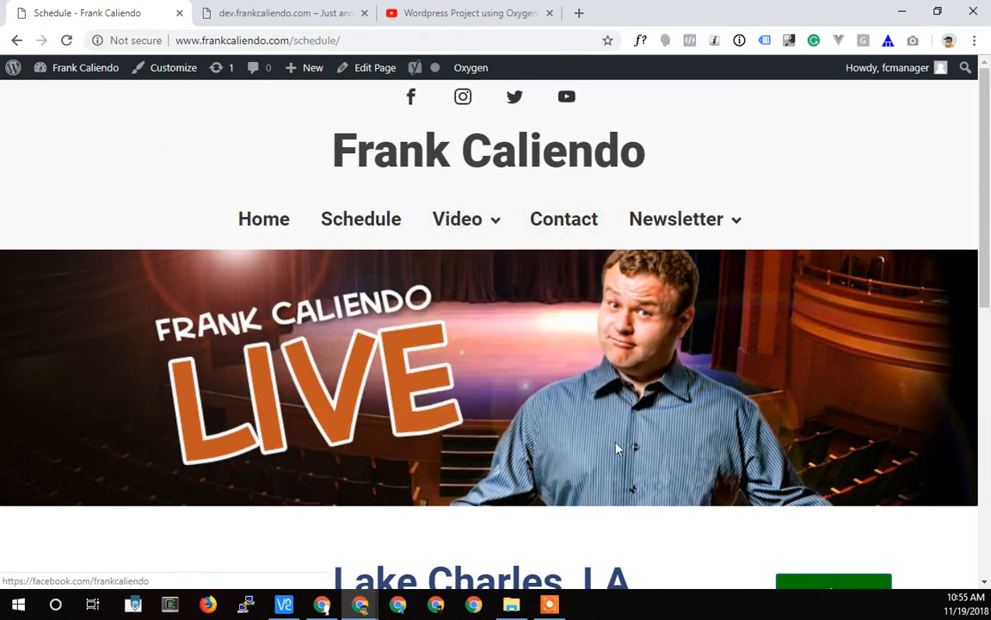
mouse_move(461, 219)
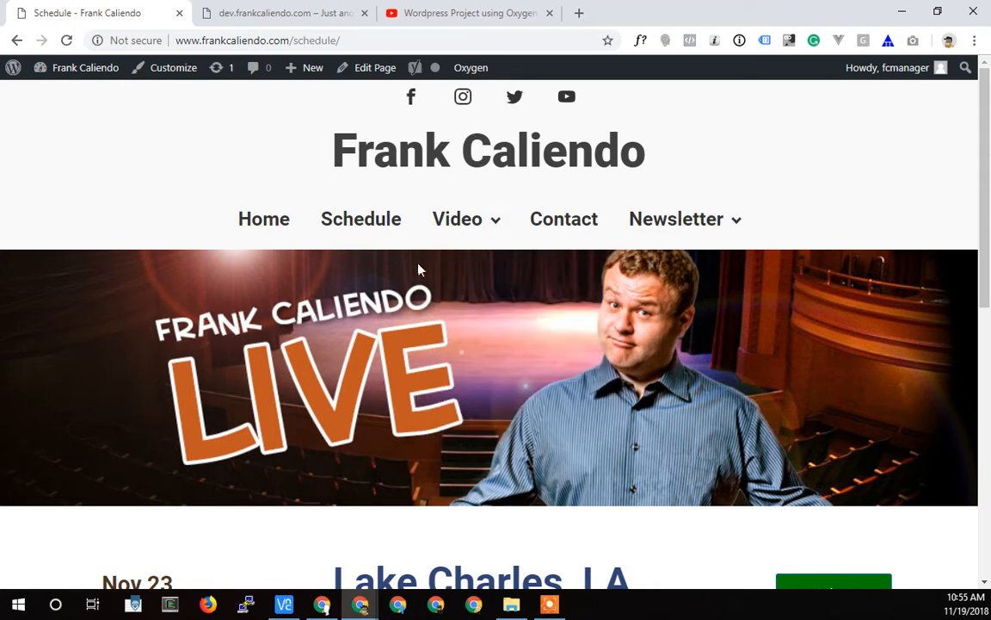
- Compare the shared header and navigation across the Home, Schedule, Featured Video and Contact pages
left_click(273, 224)
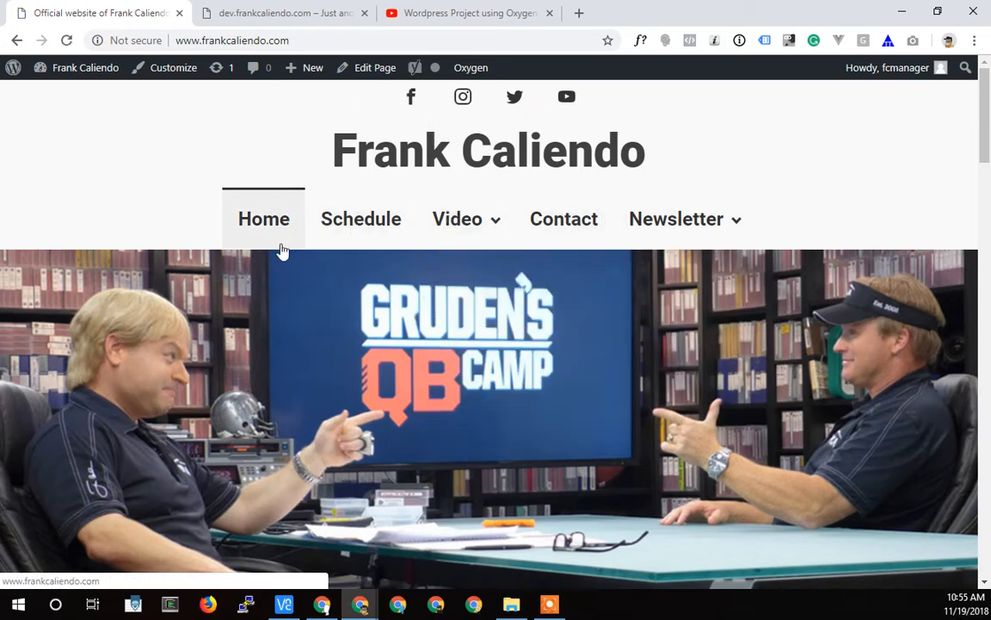
left_click(370, 217)
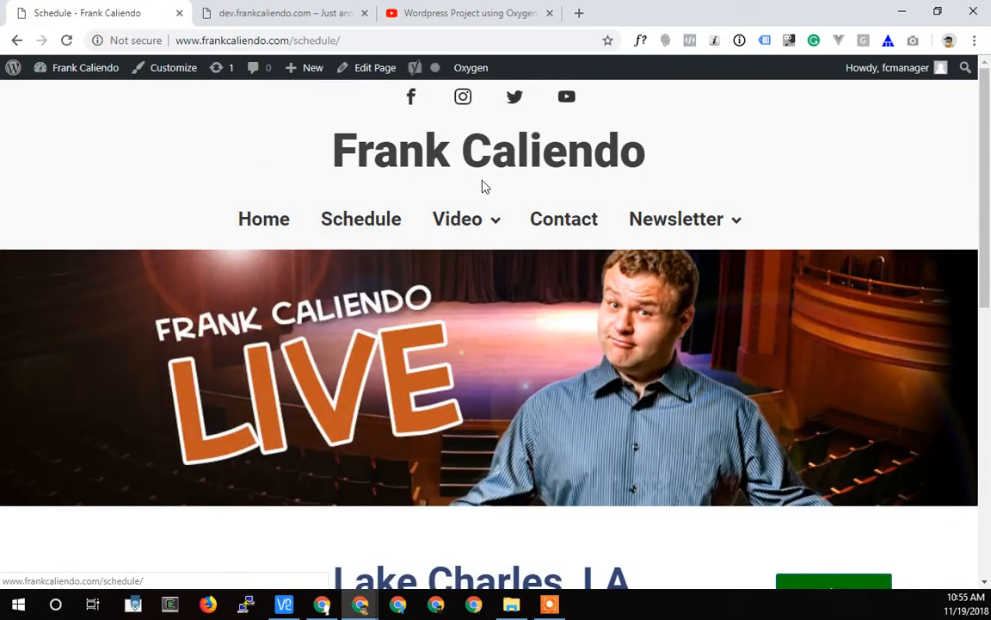
mouse_move(454, 259)
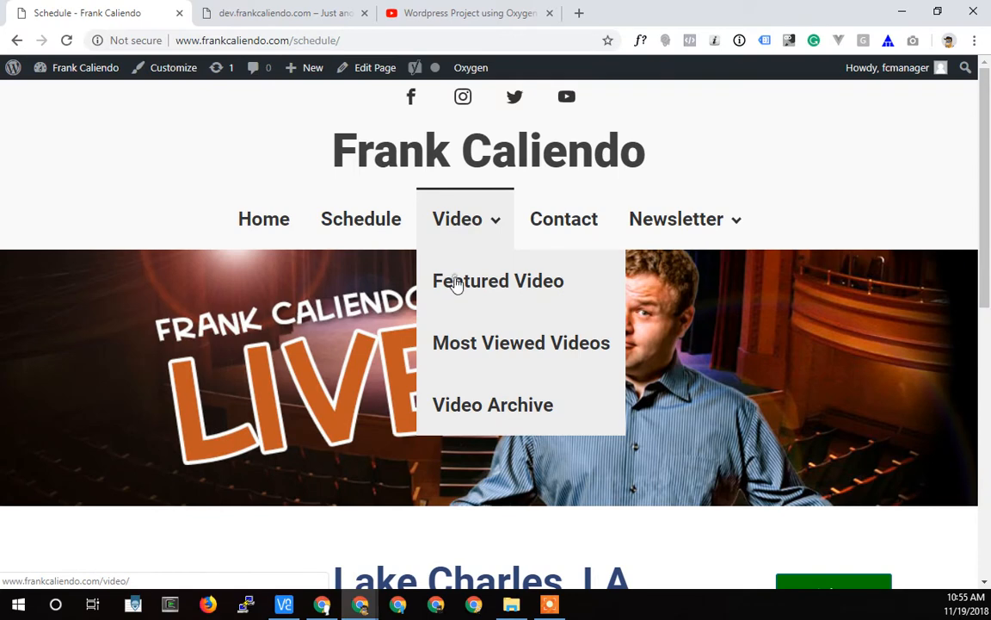
left_click(441, 281)
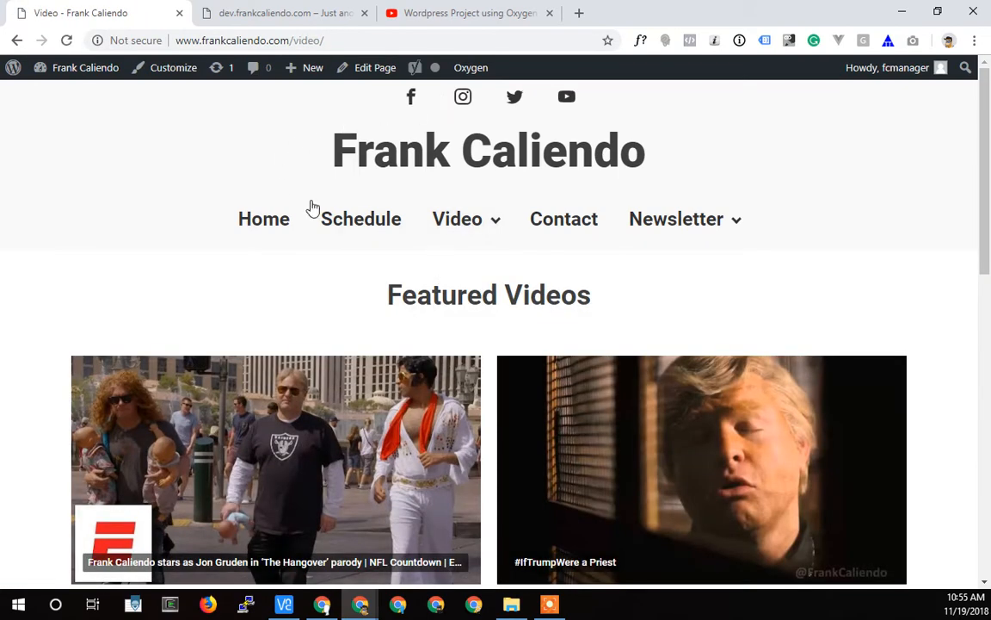
mouse_move(615, 215)
left_click(561, 215)
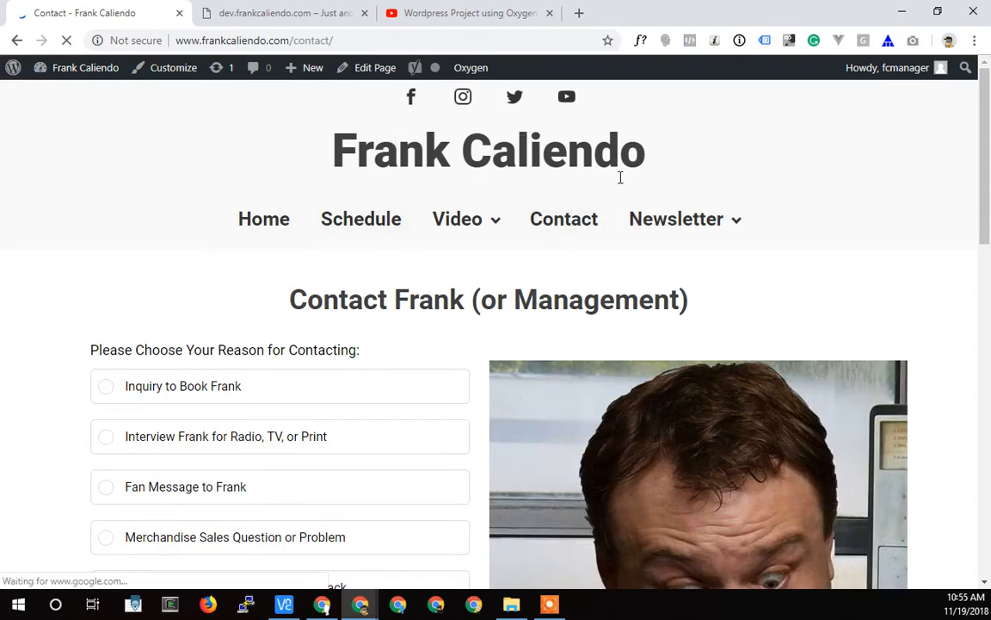
- Examine the Contact page's sticky navigation, footer links and copyright line
scroll(376, 163, "down", 15)
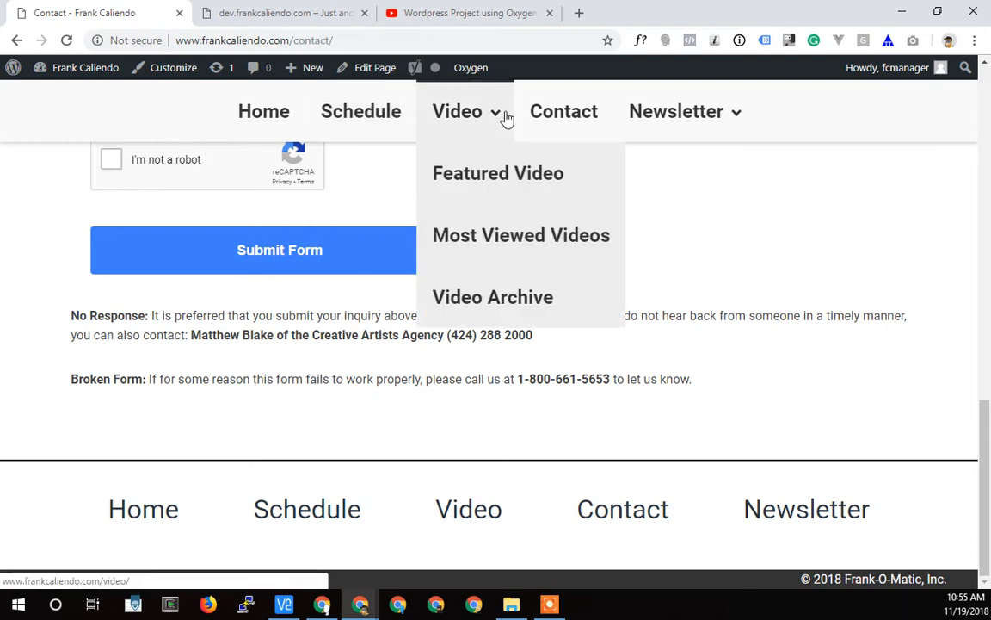
mouse_move(428, 123)
mouse_move(671, 115)
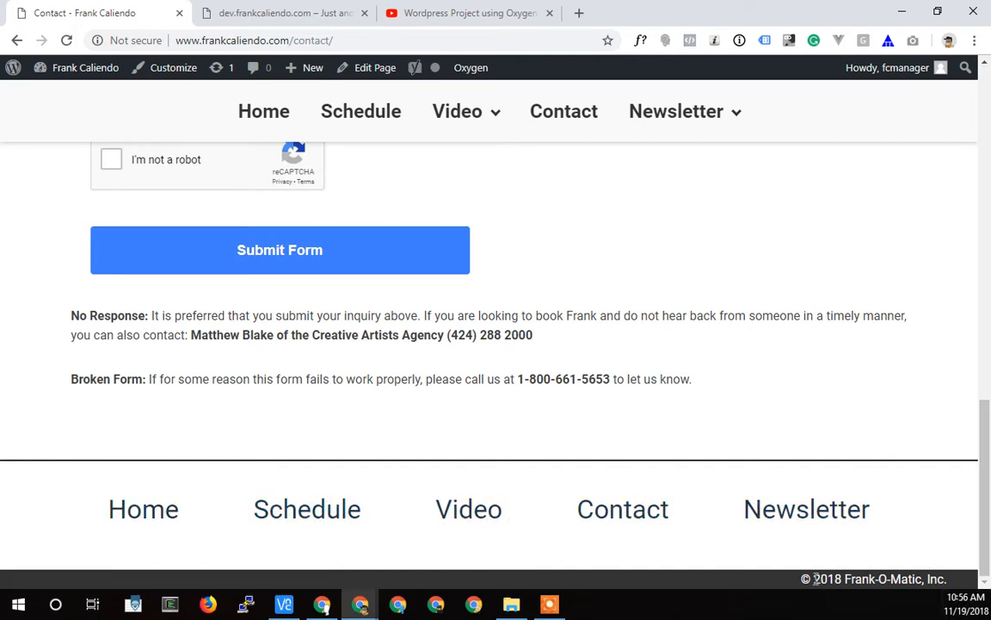
left_click_drag(814, 579, 986, 585)
scroll(520, 496, "up", 10)
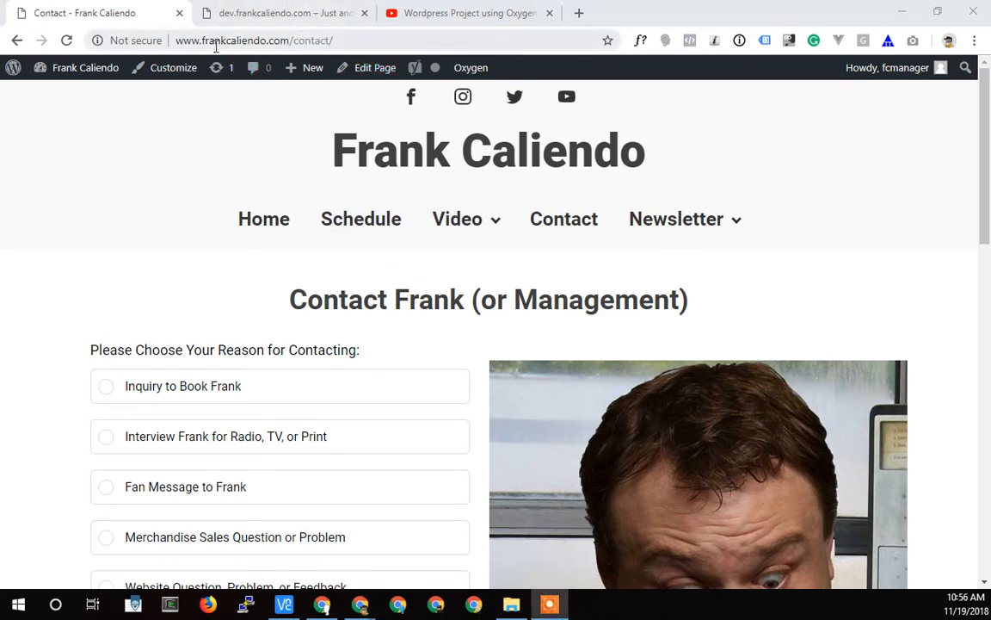
- Switch to the dev.frankcaliendo.com site and look at its WordPress dashboard and default front page
left_click(243, 22)
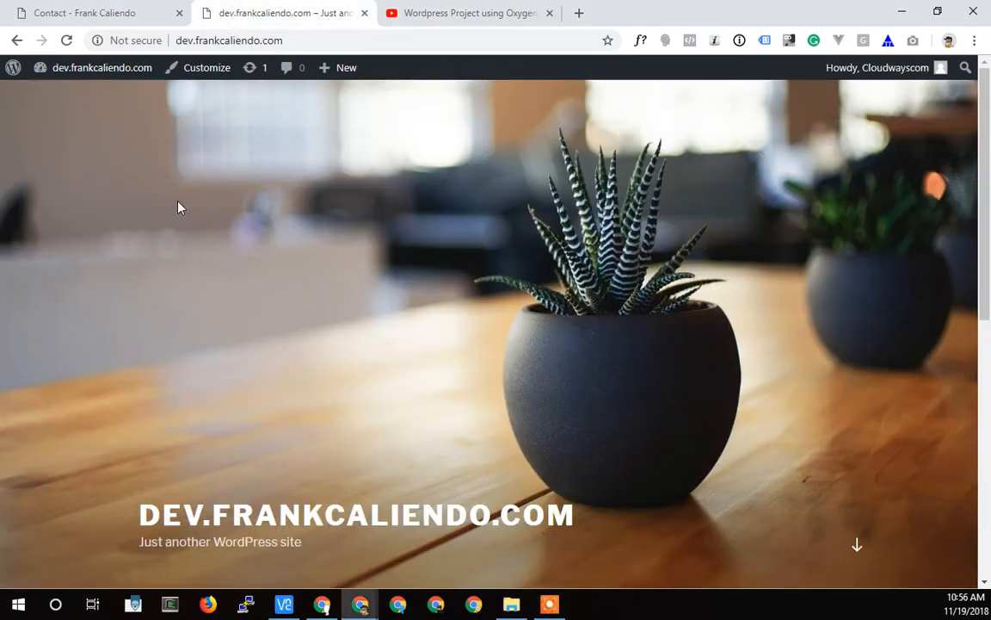
mouse_move(89, 75)
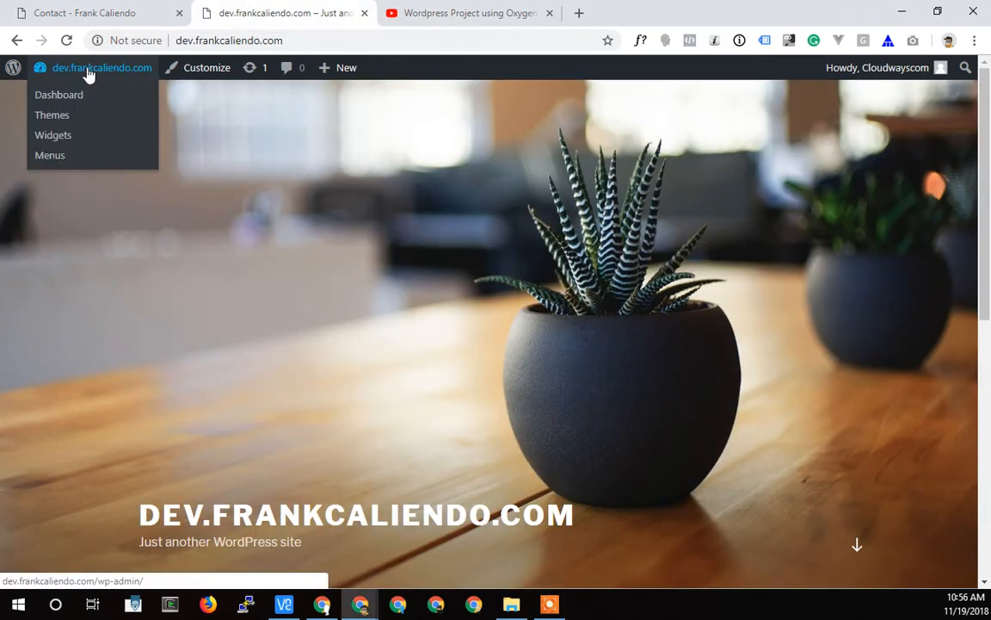
left_click(85, 74)
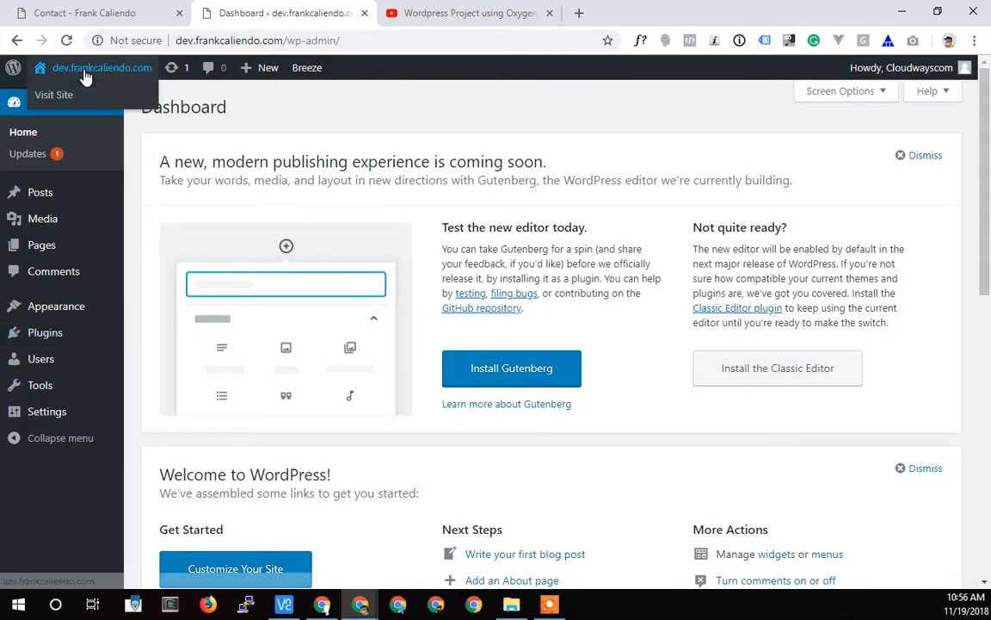
left_click(86, 68)
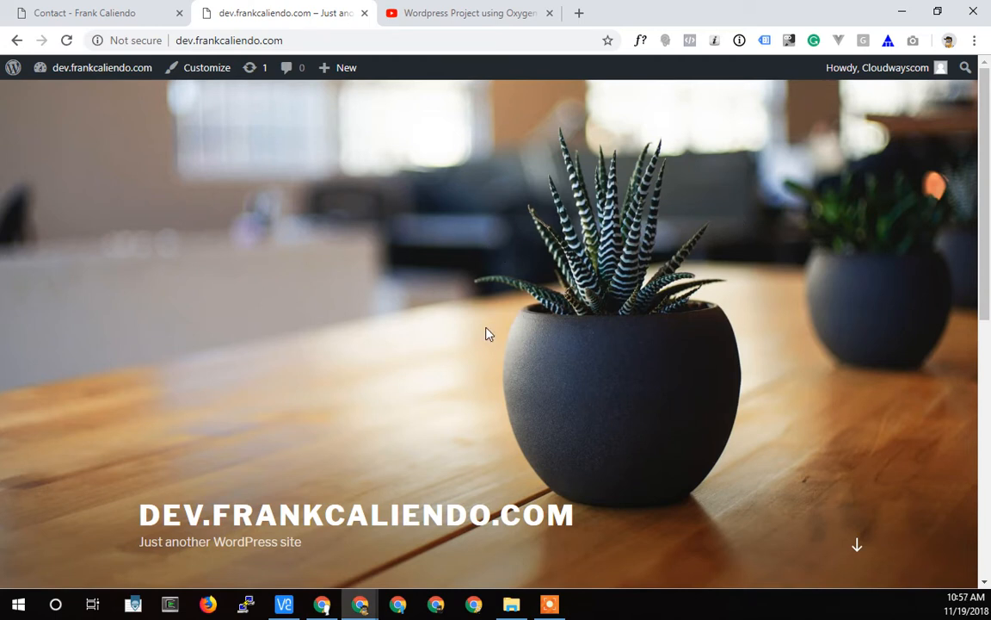
- Activate the Oxygen 2.1 plugin on the dev site and view the site's front page
left_click(76, 71)
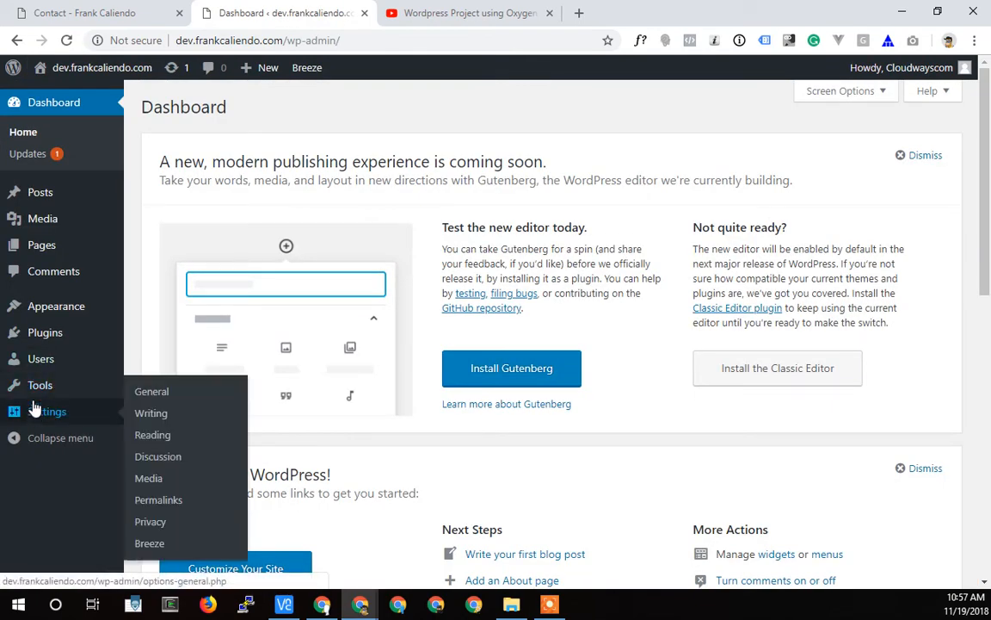
mouse_move(37, 391)
mouse_move(39, 341)
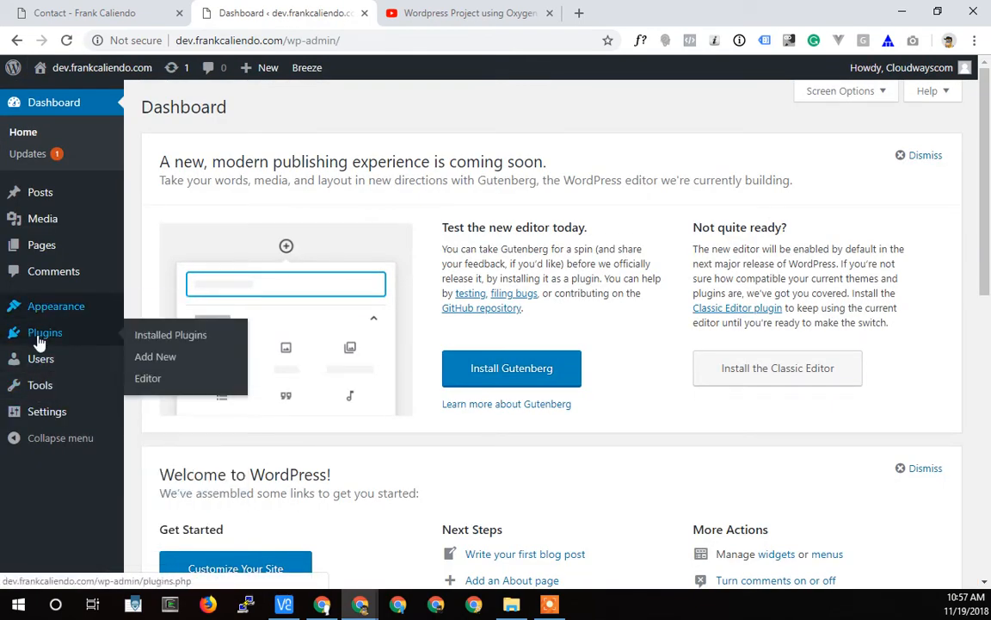
left_click(149, 335)
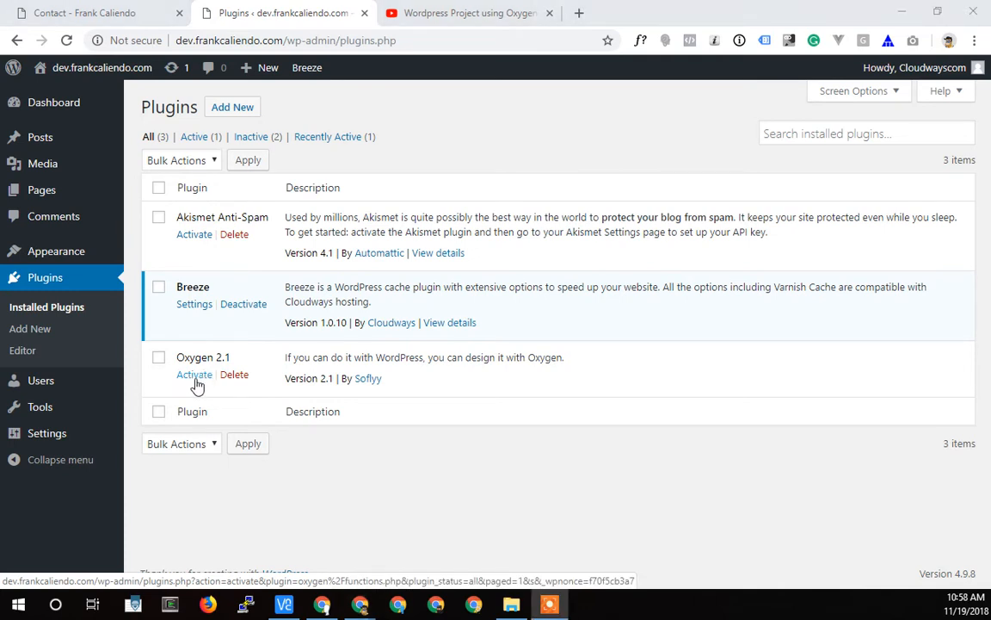
left_click(195, 376)
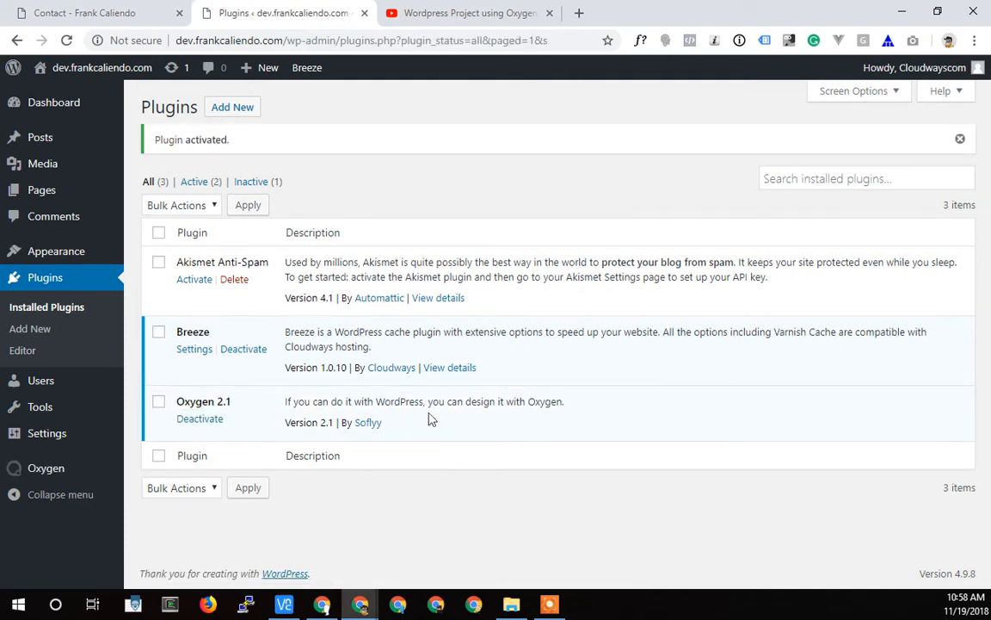
left_click(86, 72)
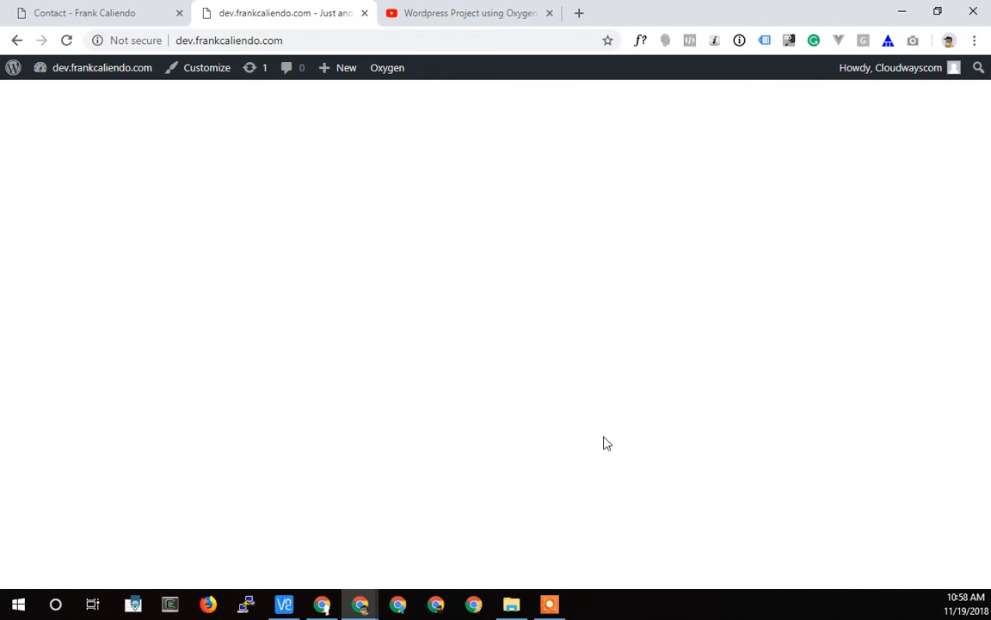
- Create an Oxygen template named Main on the dev site and publish it
left_click(75, 69)
mouse_move(43, 458)
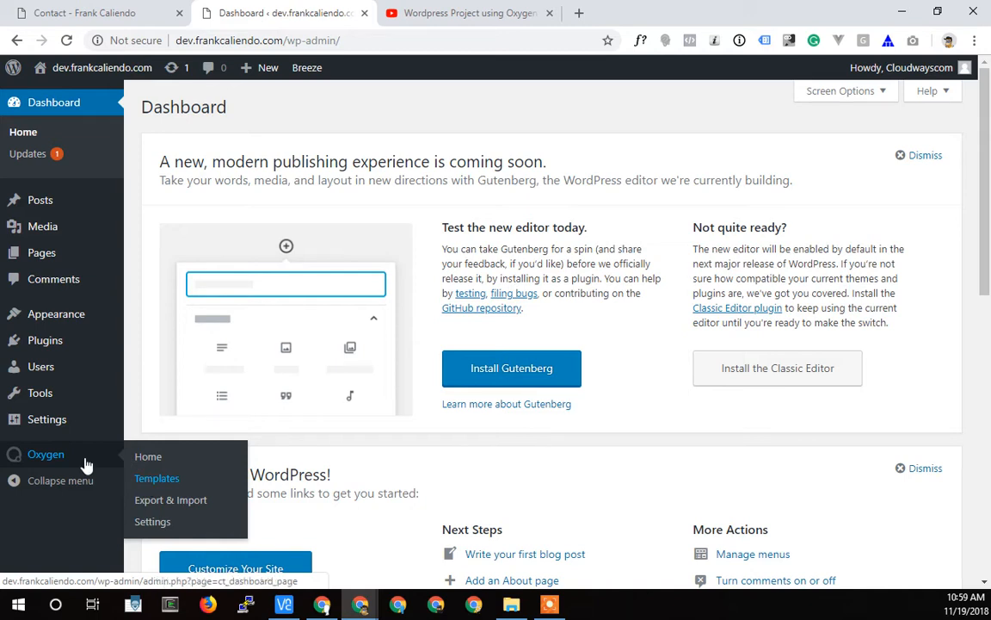
left_click(152, 479)
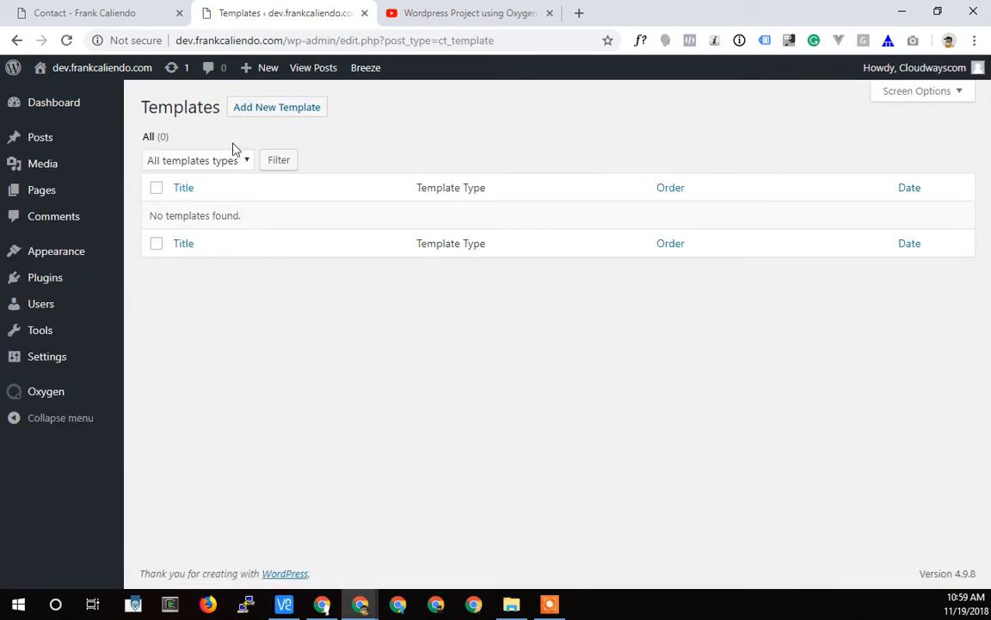
left_click(251, 109)
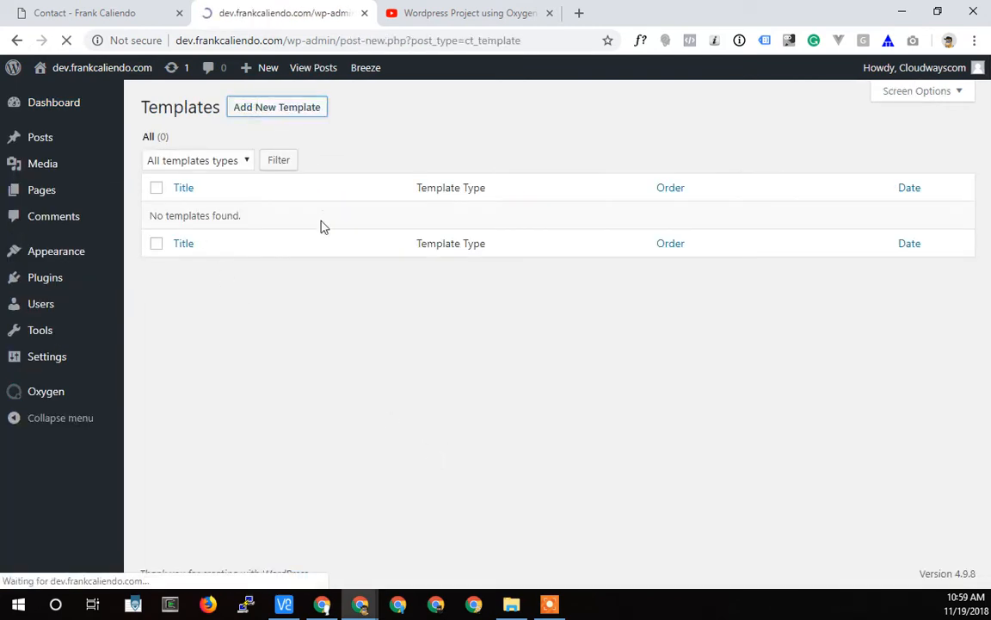
type("Main")
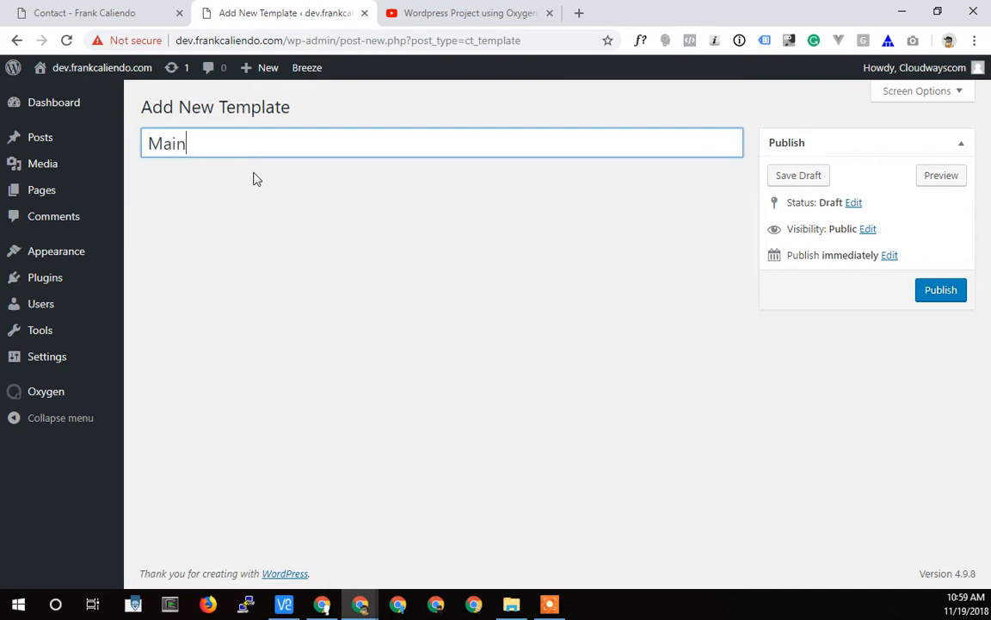
left_click(936, 292)
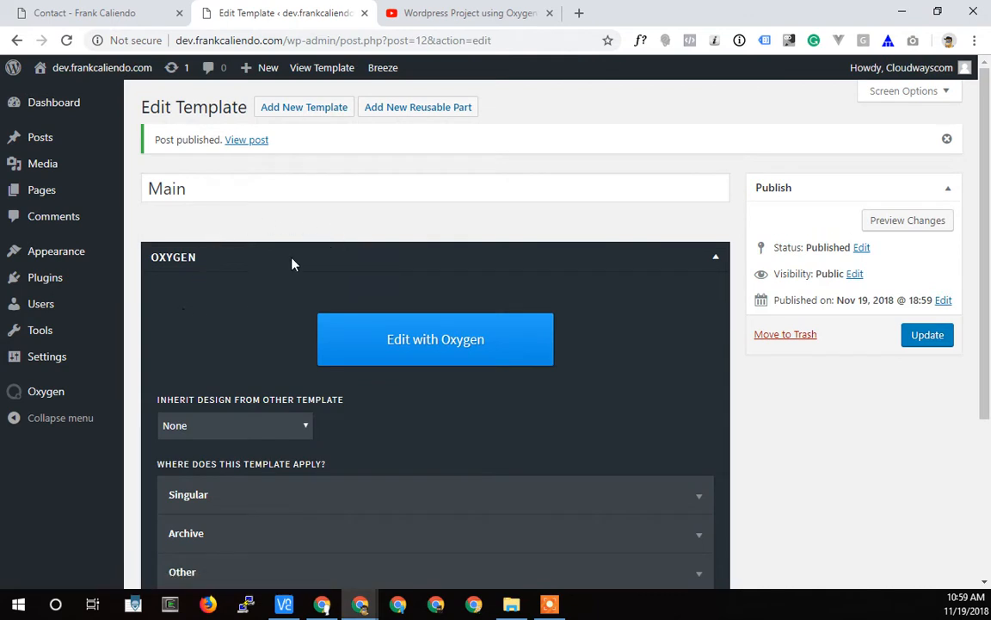
- Apply the Main template to Catch All, update it, and check the saved setting
scroll(318, 473, "down", 3)
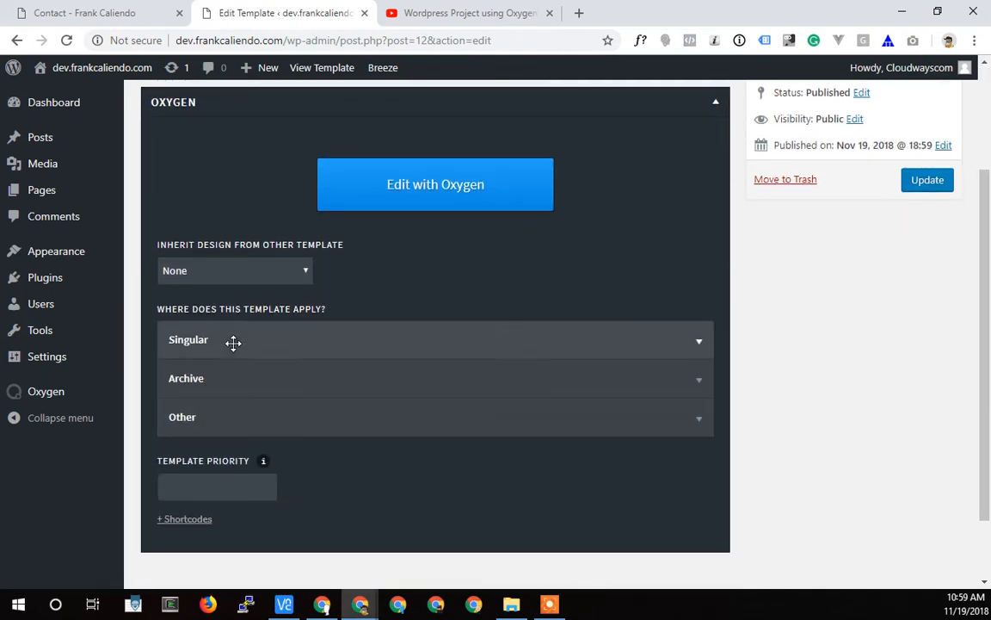
left_click(194, 421)
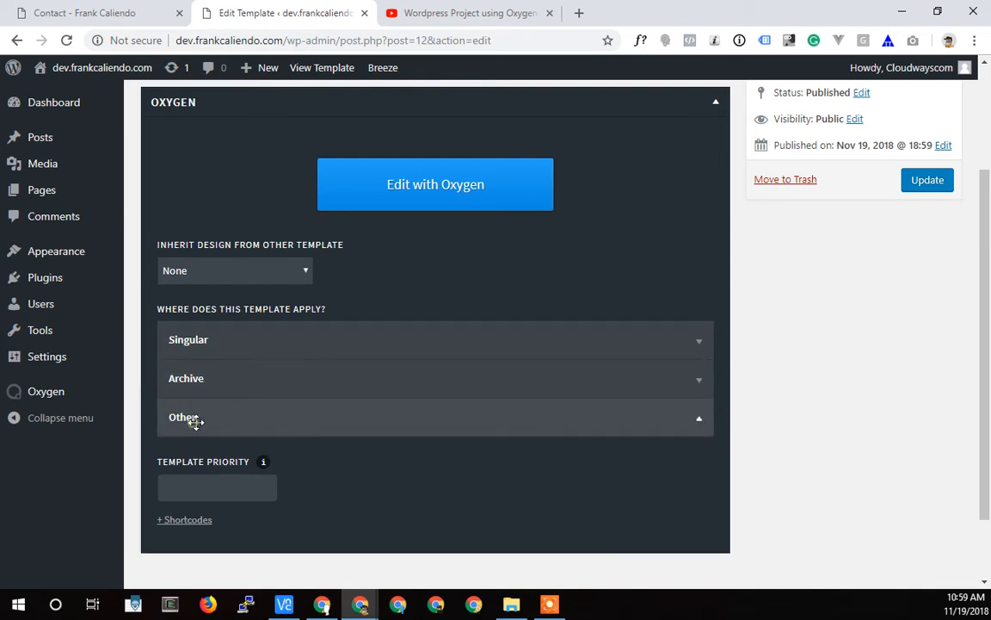
scroll(323, 482, "down", 3)
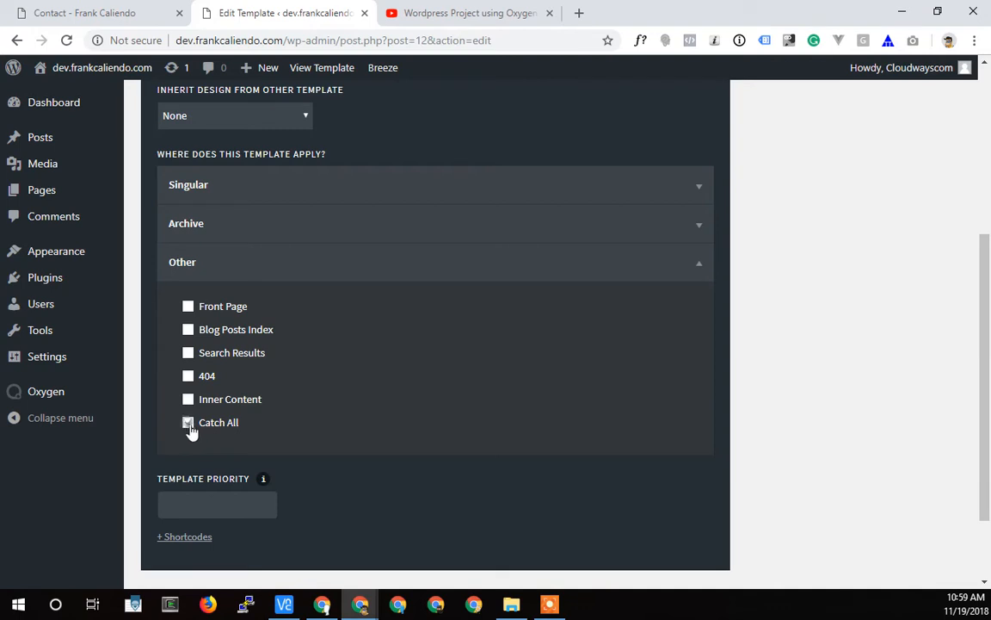
scroll(388, 456, "up", 3)
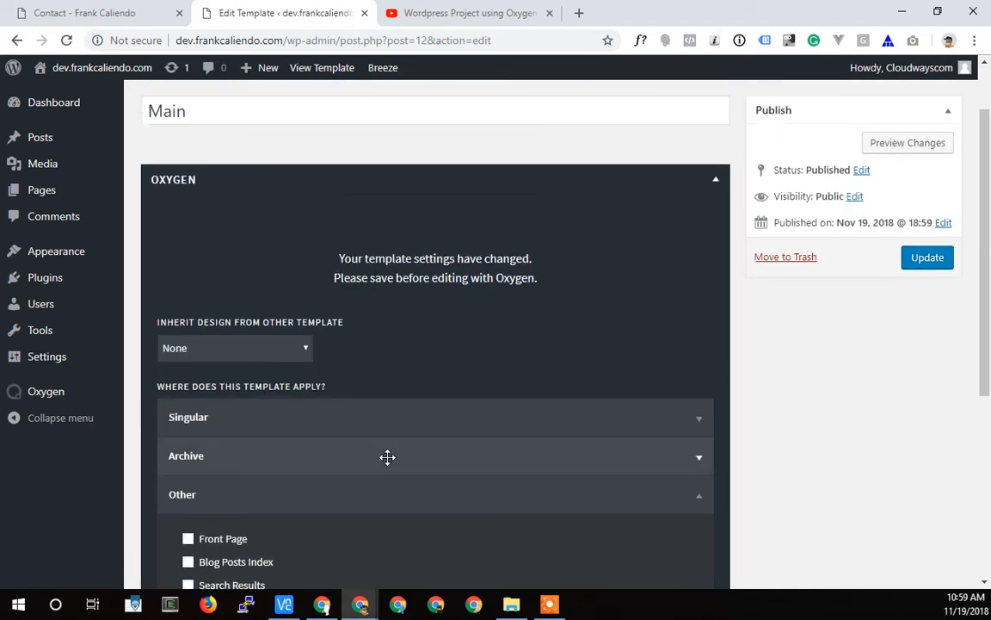
left_click(902, 262)
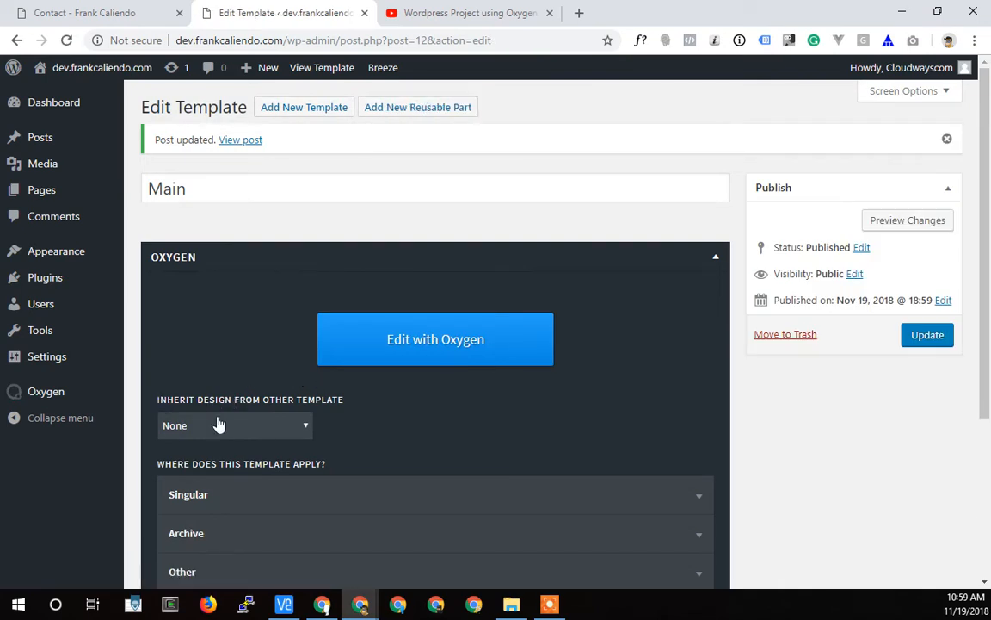
scroll(189, 403, "down", 3)
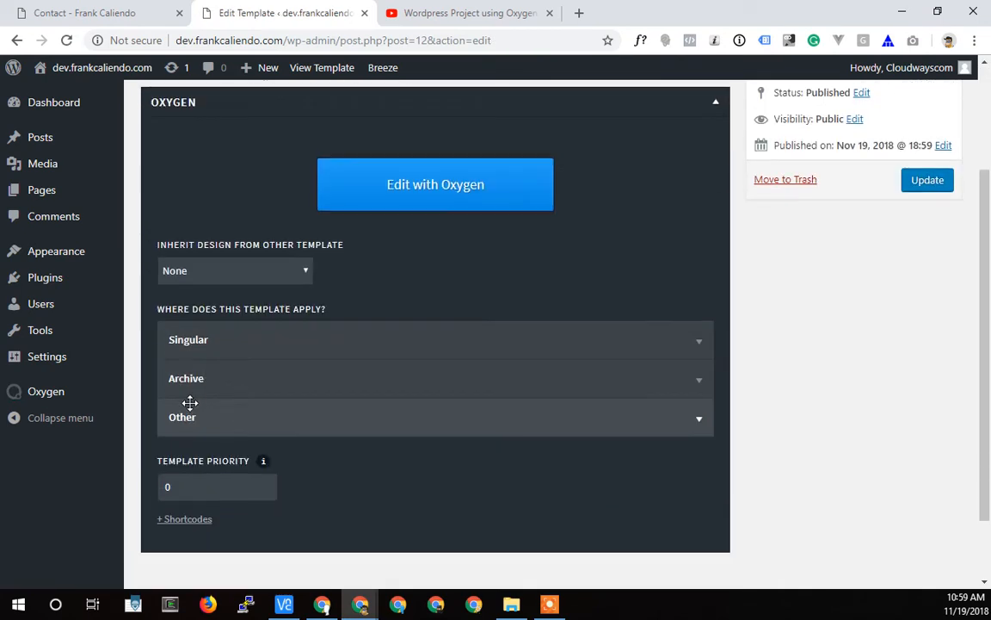
left_click(277, 420)
scroll(190, 508, "down", 2)
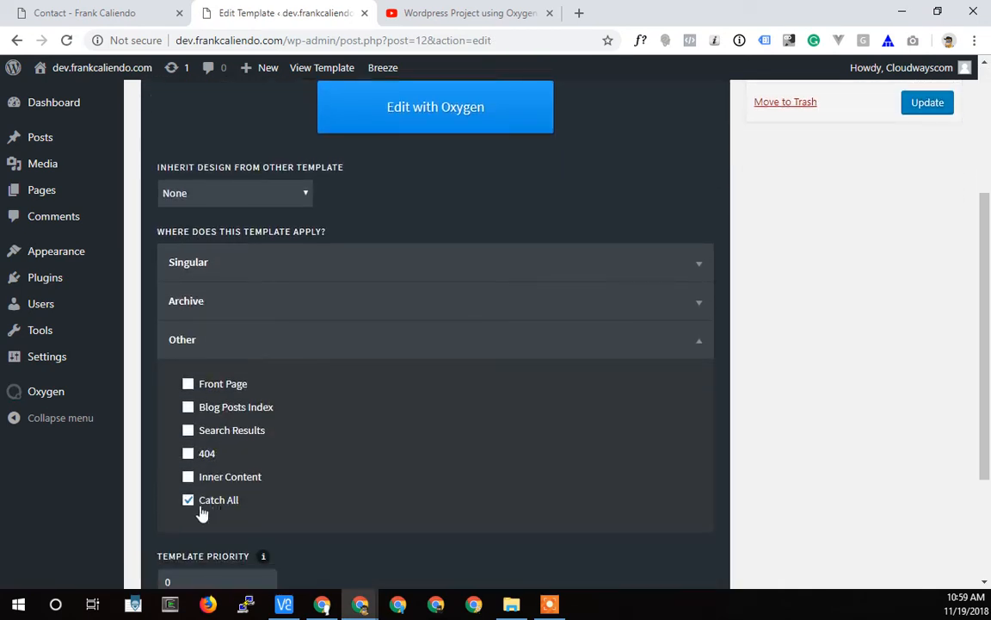
scroll(432, 497, "up", 5)
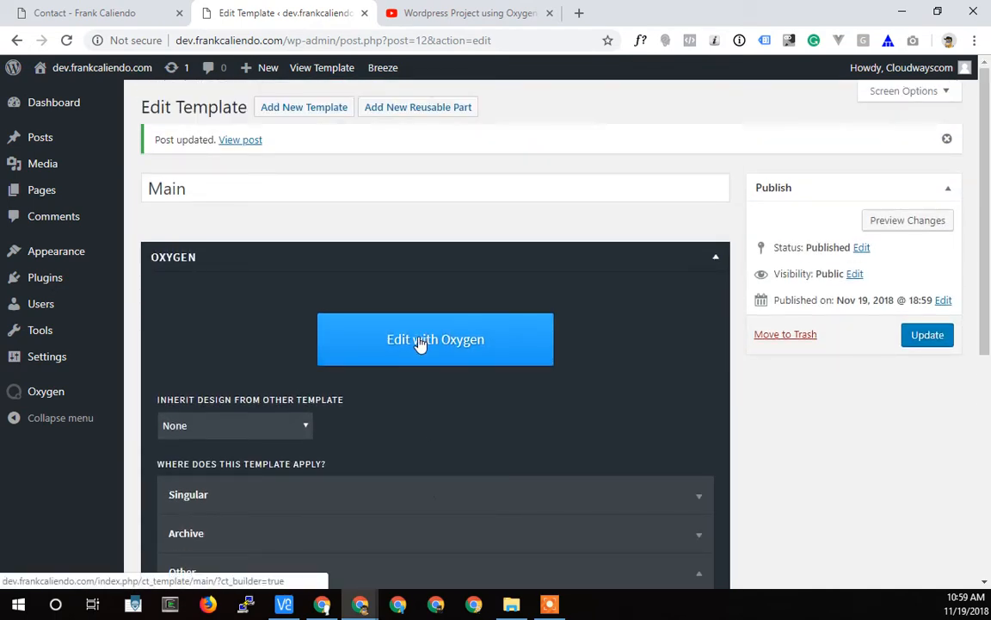
- Open the Main template in the Oxygen visual editor with its structure shown and add a Div to the Body
left_click(421, 343)
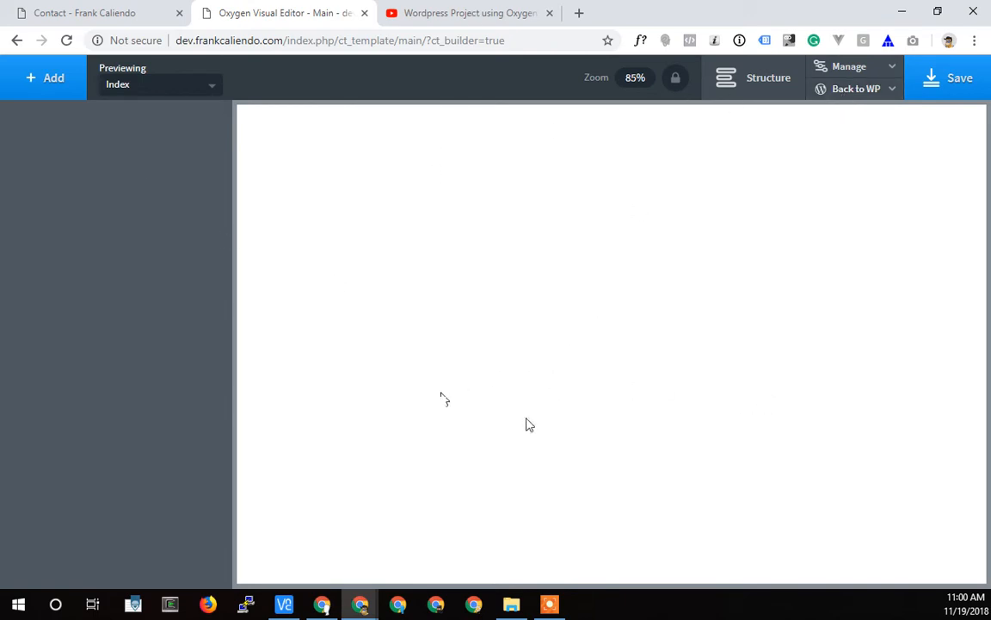
left_click(758, 86)
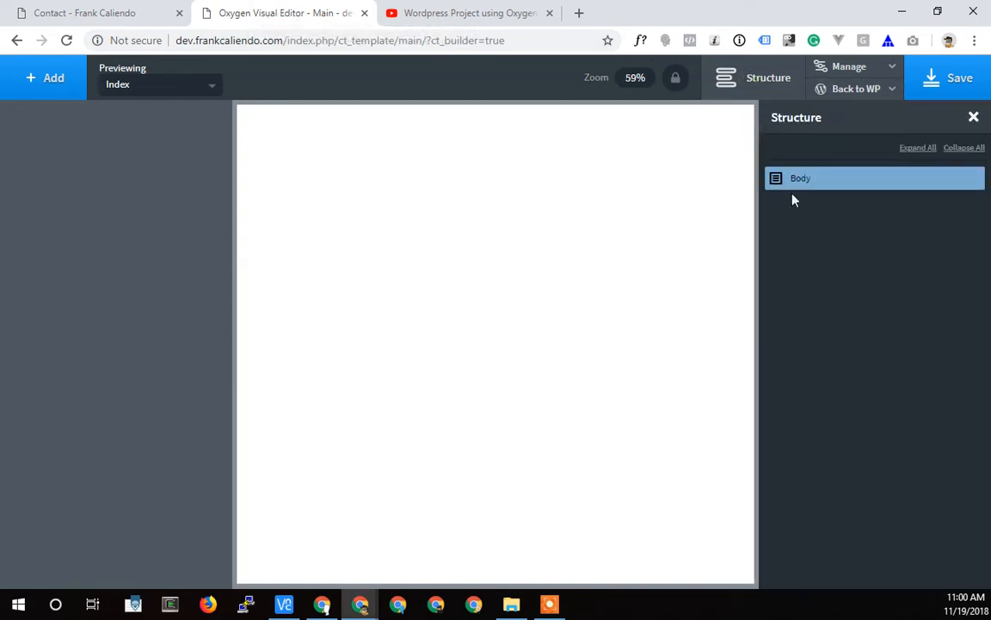
left_click(50, 79)
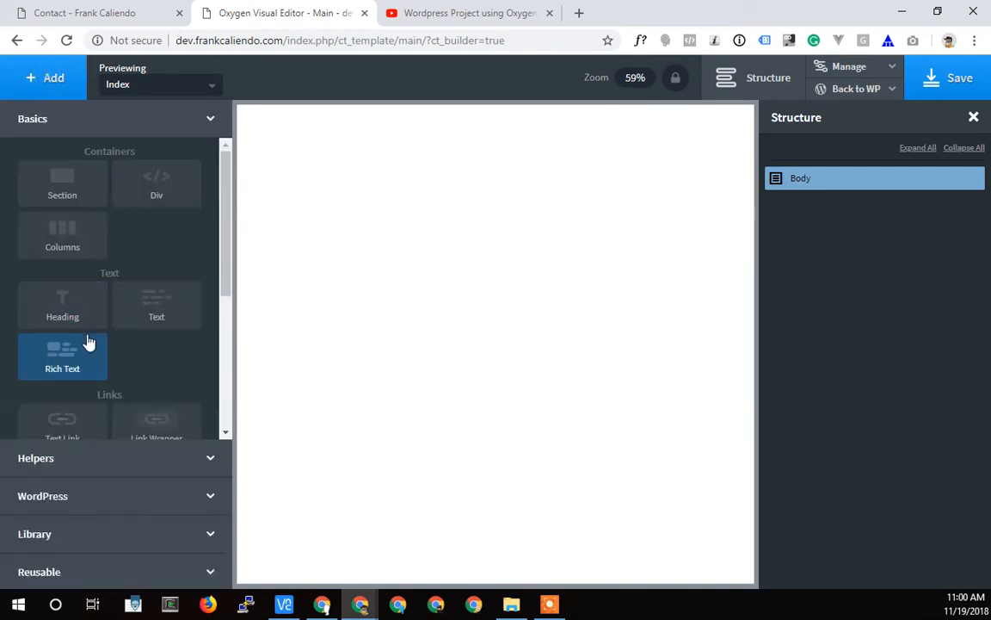
left_click(155, 185)
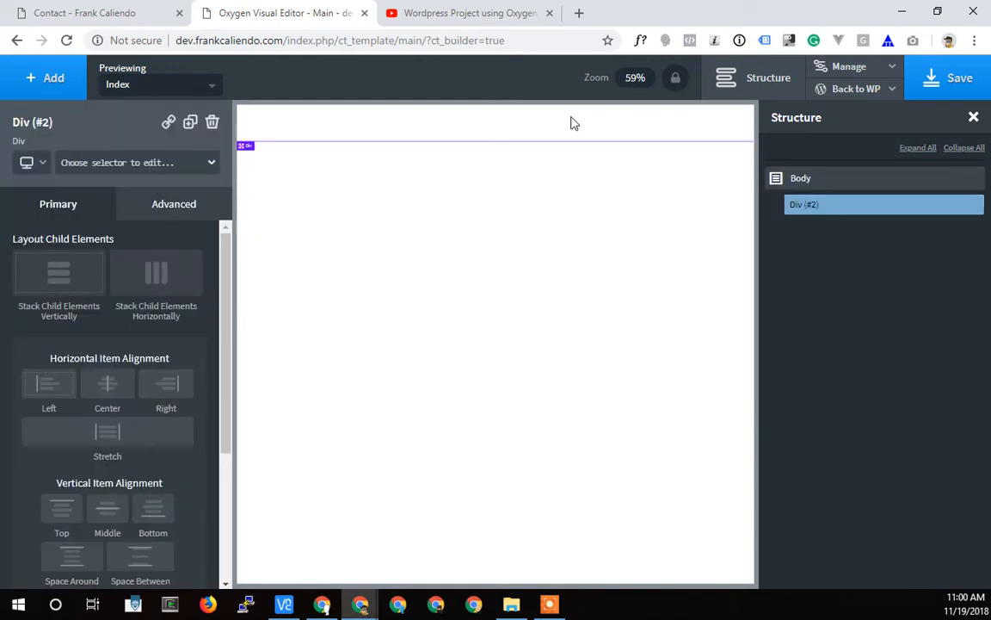
- Add a Social Icons element inside the Div and compare it with the icons in the live Contact page's header
left_click(39, 79)
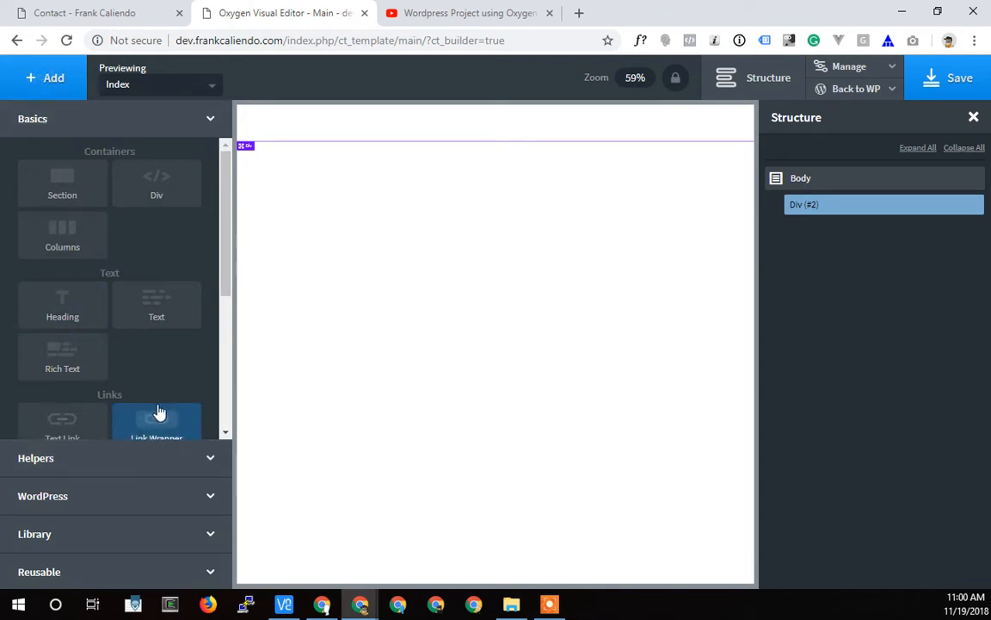
scroll(148, 404, "down", 3)
left_click(74, 463)
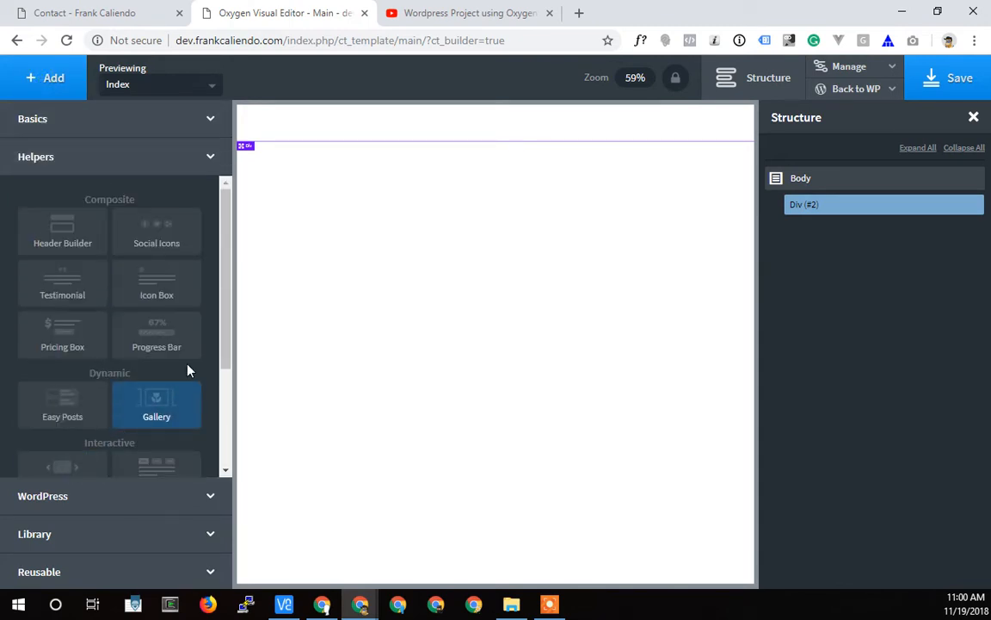
left_click(156, 245)
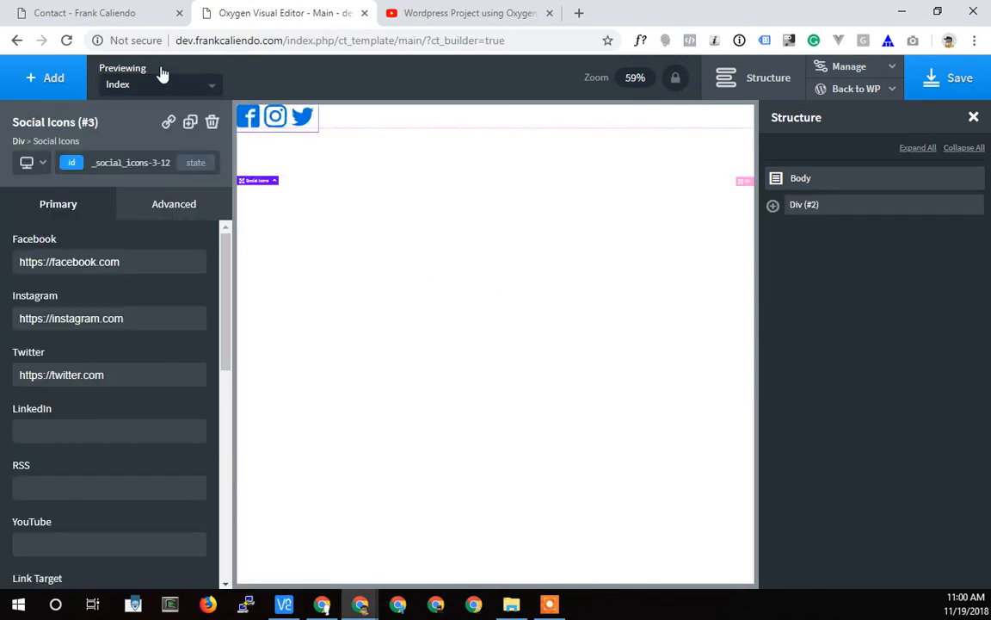
left_click(120, 16)
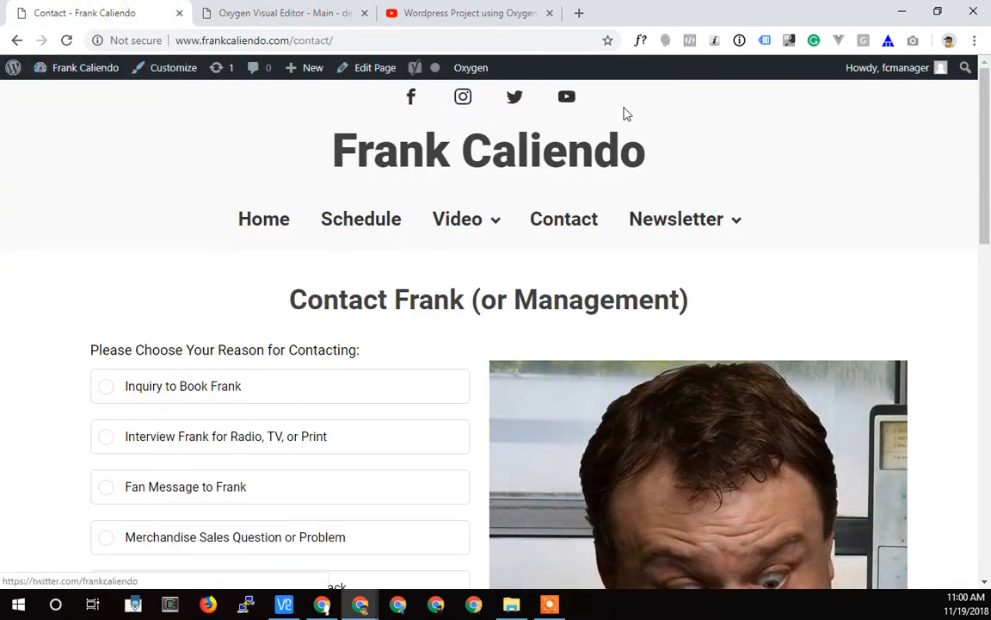
left_click(266, 21)
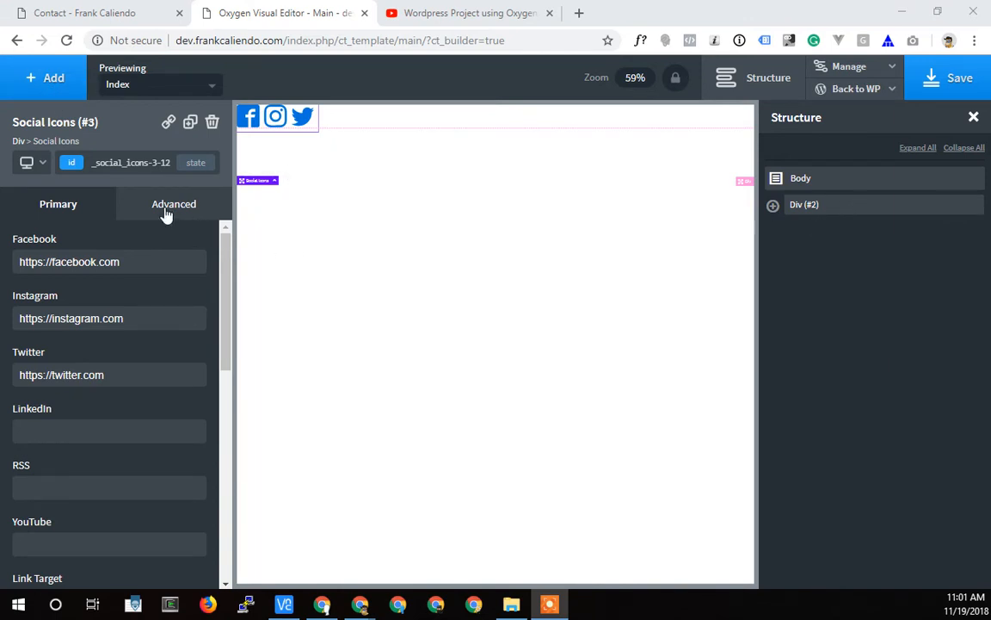
- Stack the Div's child elements vertically and center them horizontally
left_click(772, 205)
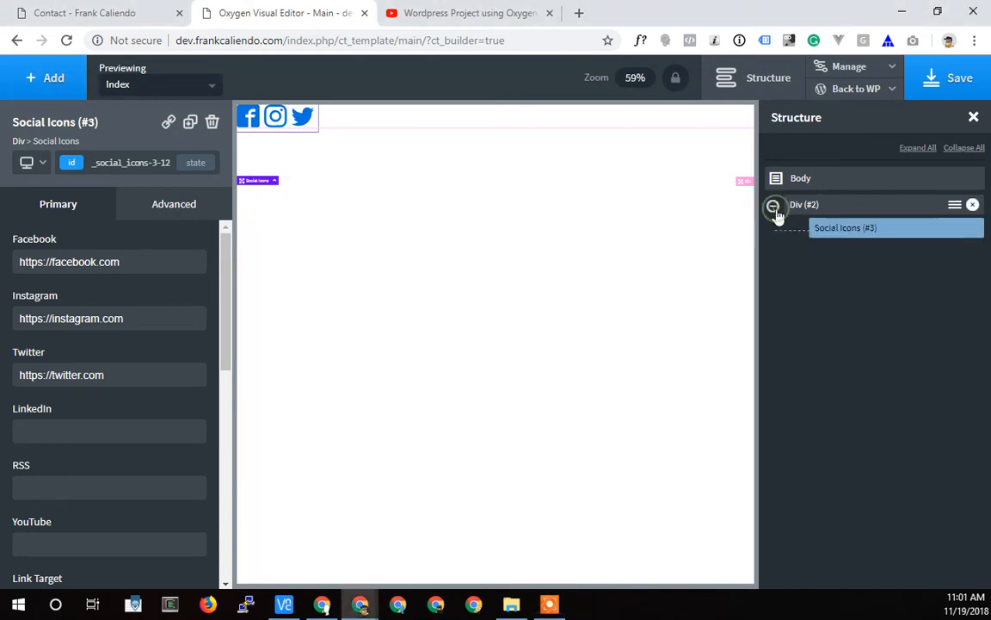
left_click(826, 207)
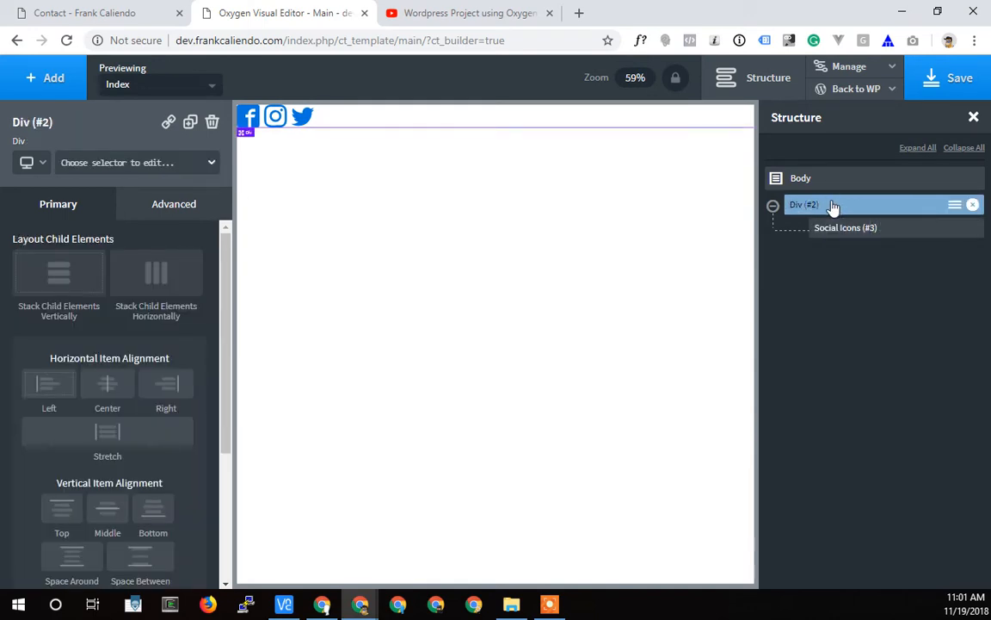
left_click(53, 275)
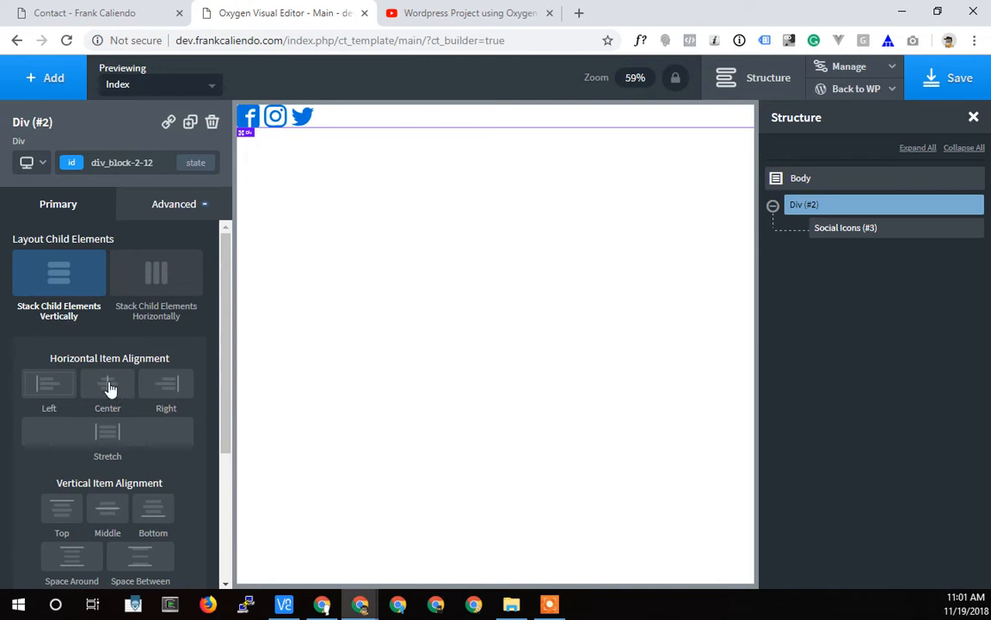
left_click(107, 386)
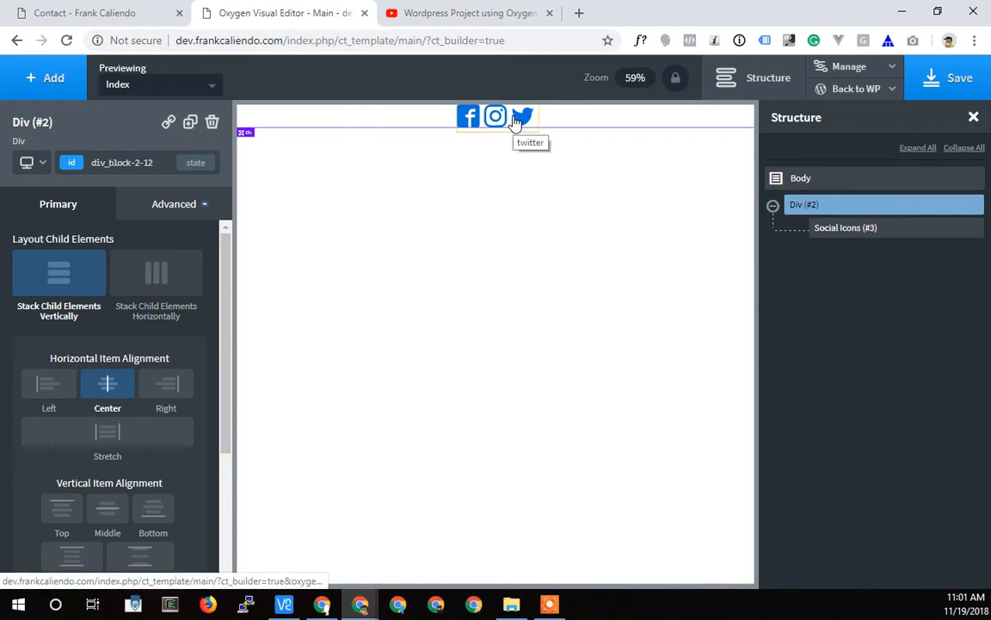
- Add a Heading inside the Div below the social icons
left_click(39, 80)
left_click(51, 120)
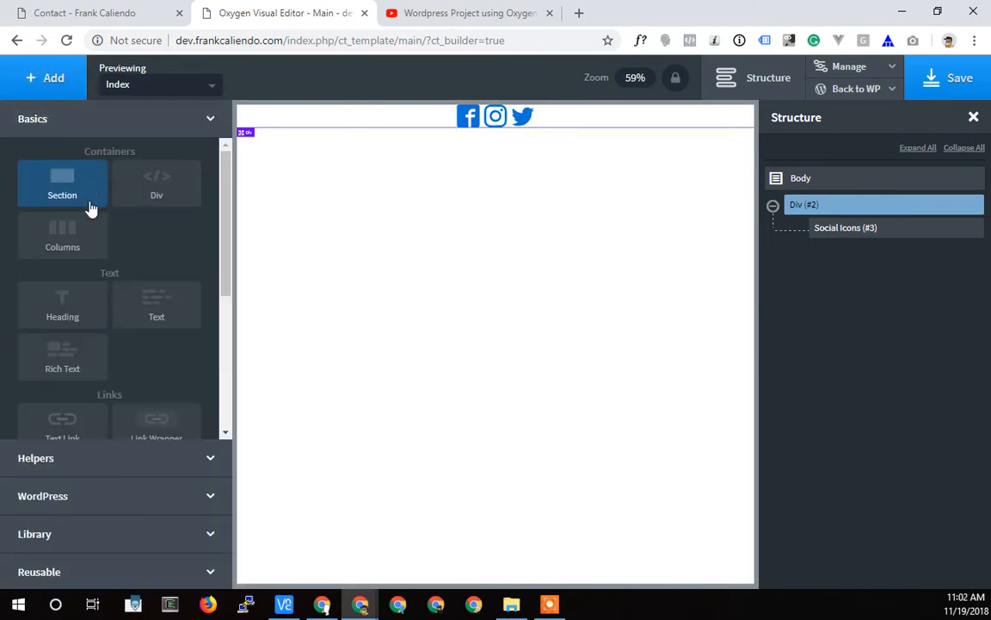
left_click(78, 306)
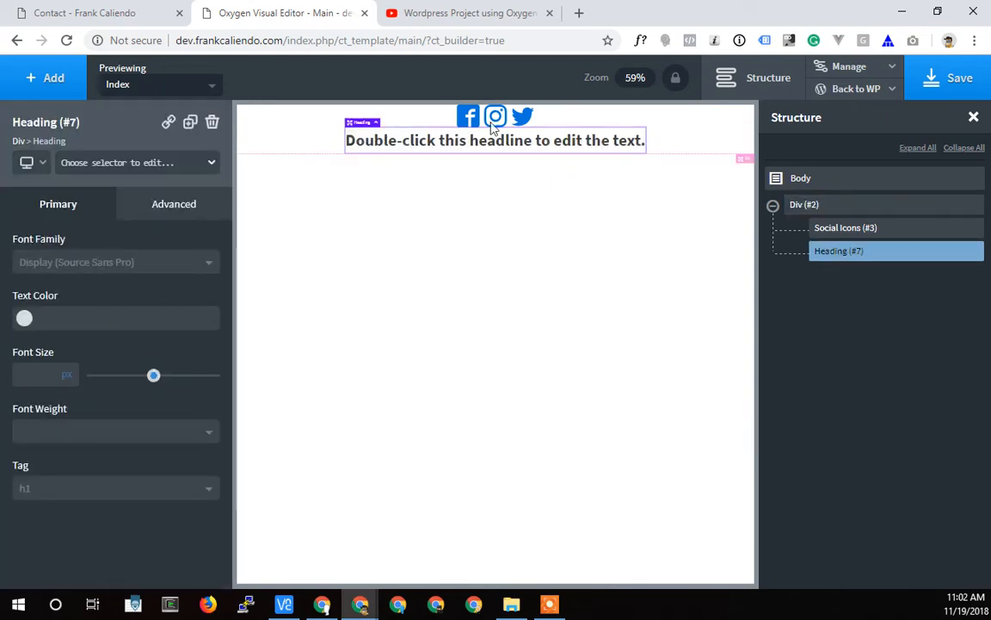
- Try stacking the Div's child elements horizontally and switch them back to vertical stacking
left_click(862, 201)
left_click(166, 275)
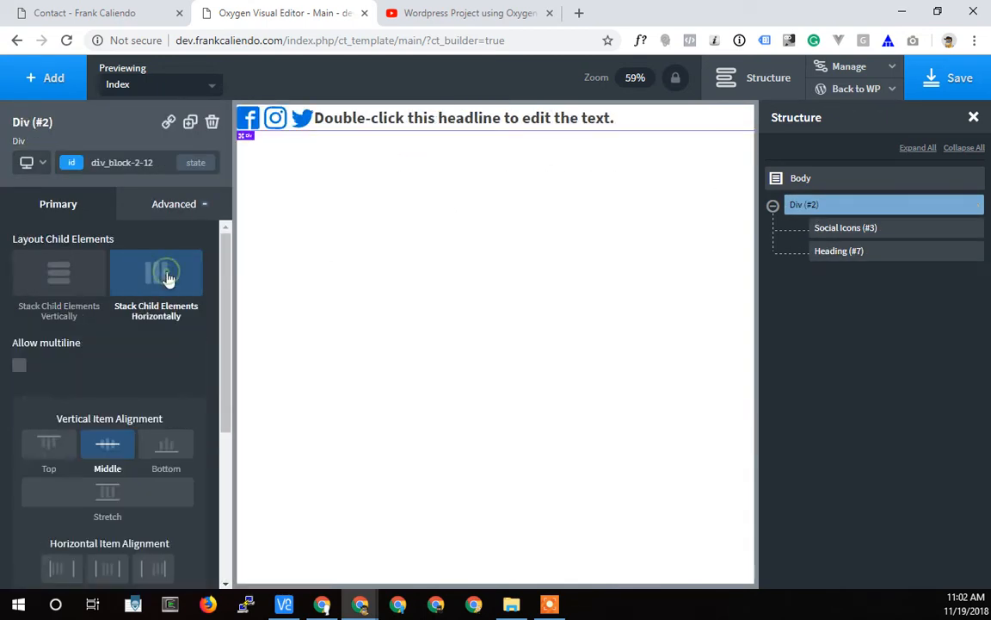
left_click(61, 277)
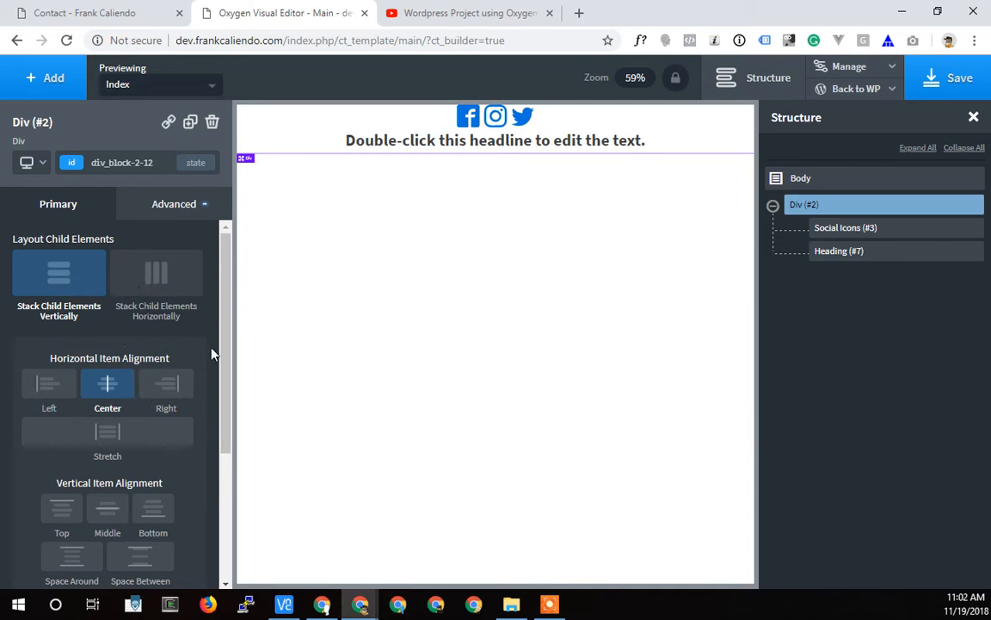
- Examine the Div's advanced layout settings for display, flex direction and item alignment
left_click(159, 205)
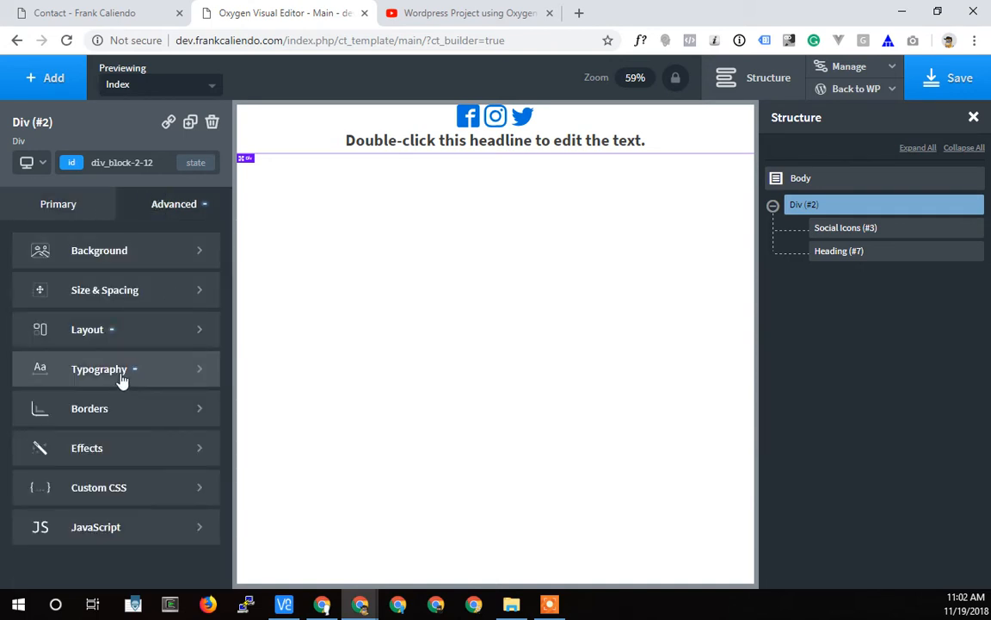
left_click(103, 330)
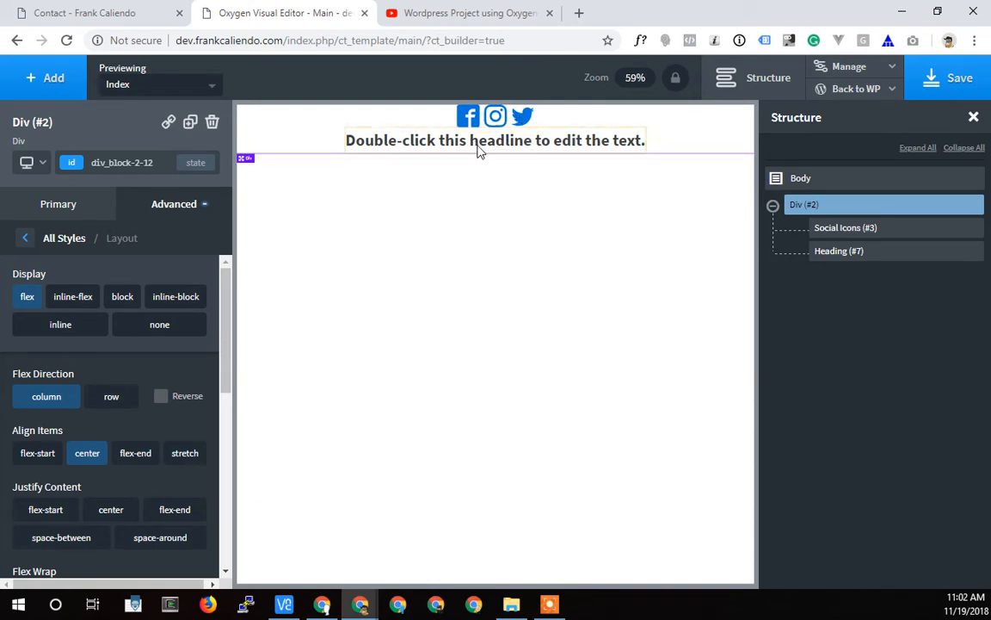
left_click(35, 205)
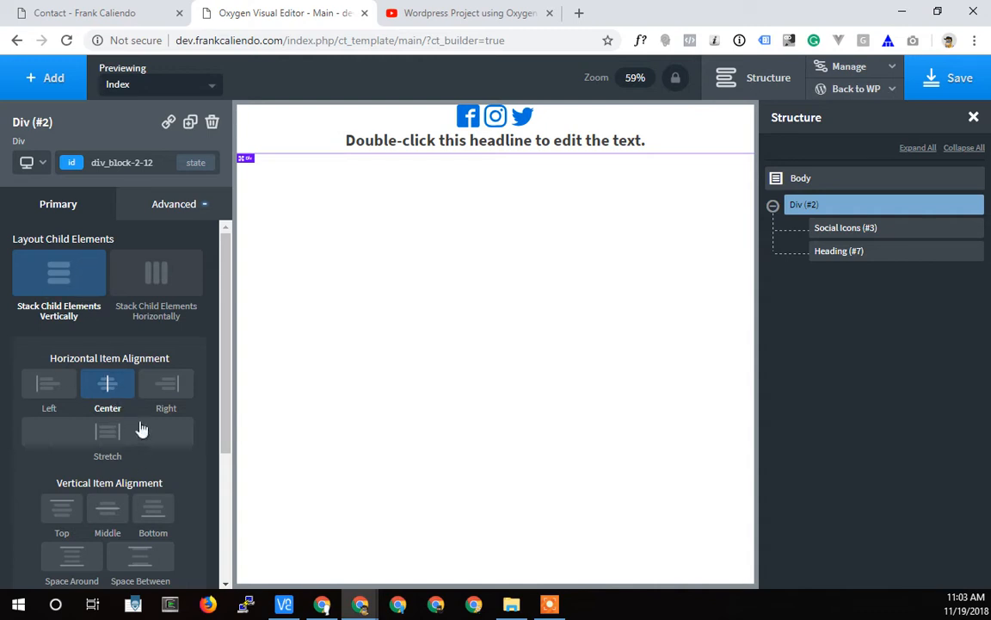
- Replace the heading's placeholder text with the site name, Frank Caliendo
triple_click(495, 142)
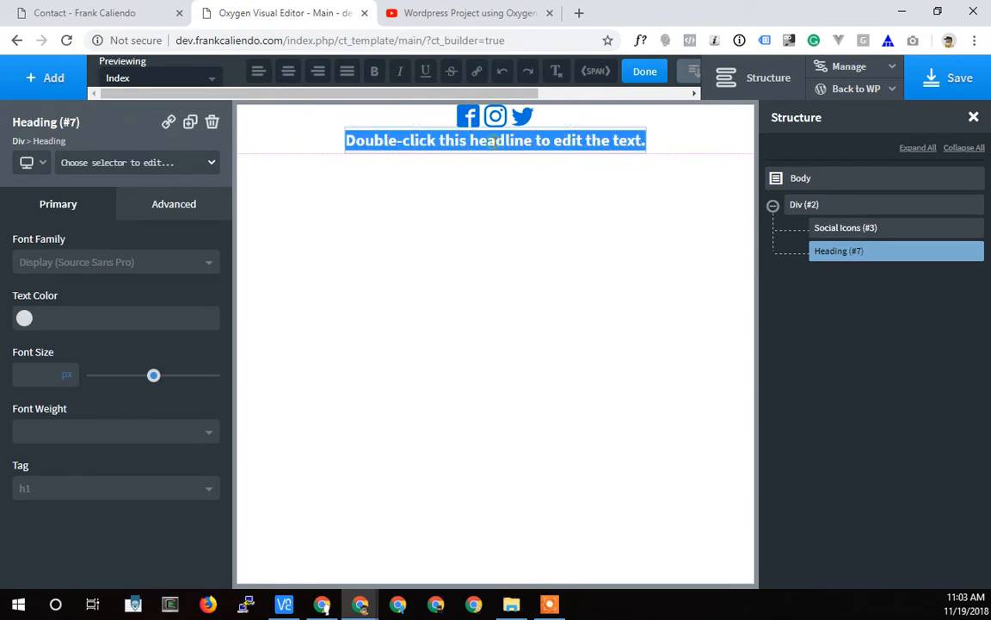
type("Frank Caliendo")
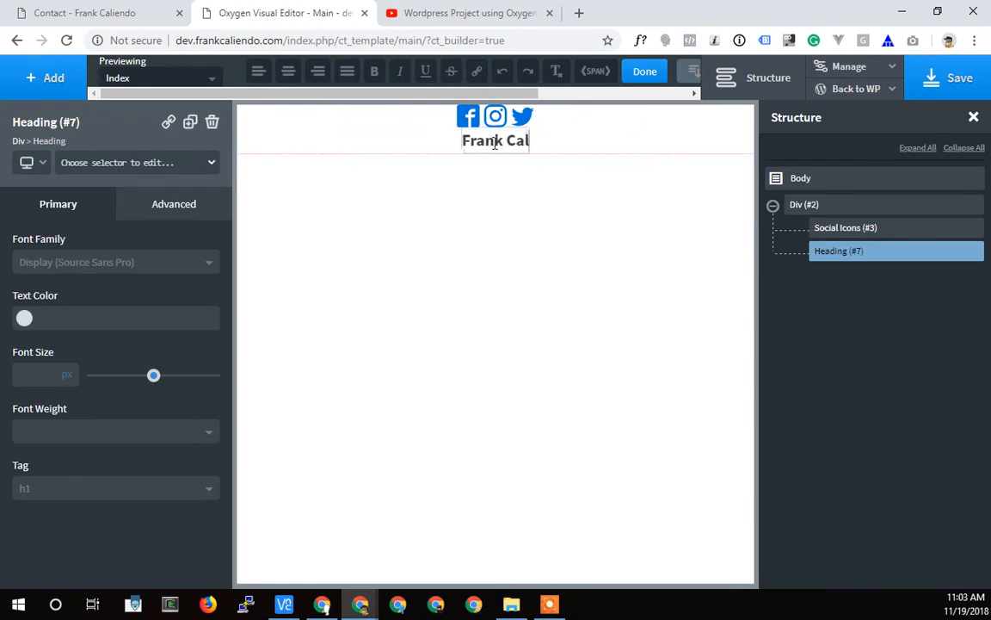
left_click(485, 184)
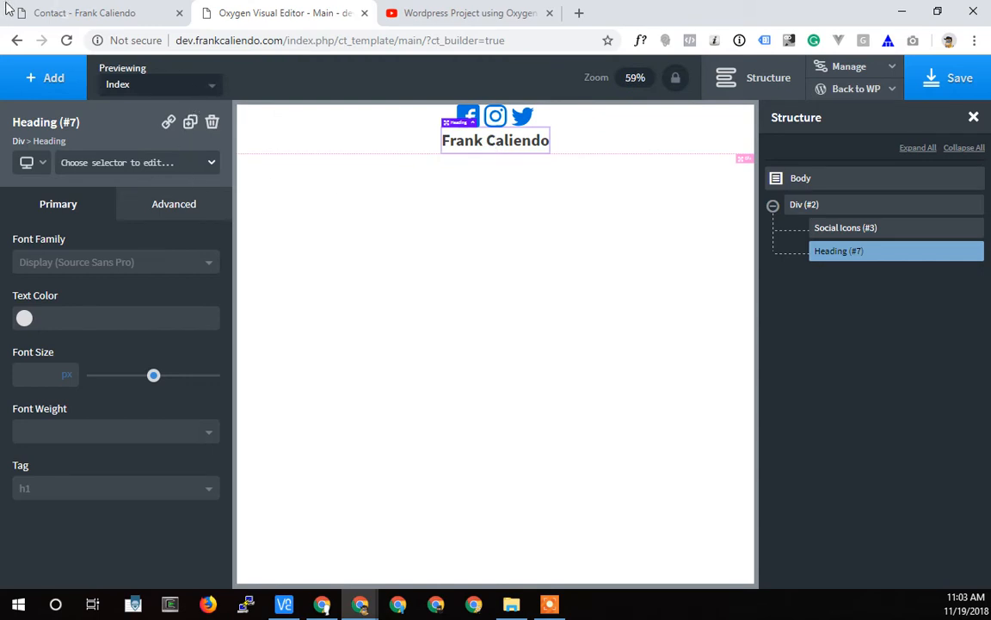
- Compare the heading with the live Contact page's header and enlarge its font size to 84 px
left_click(49, 13)
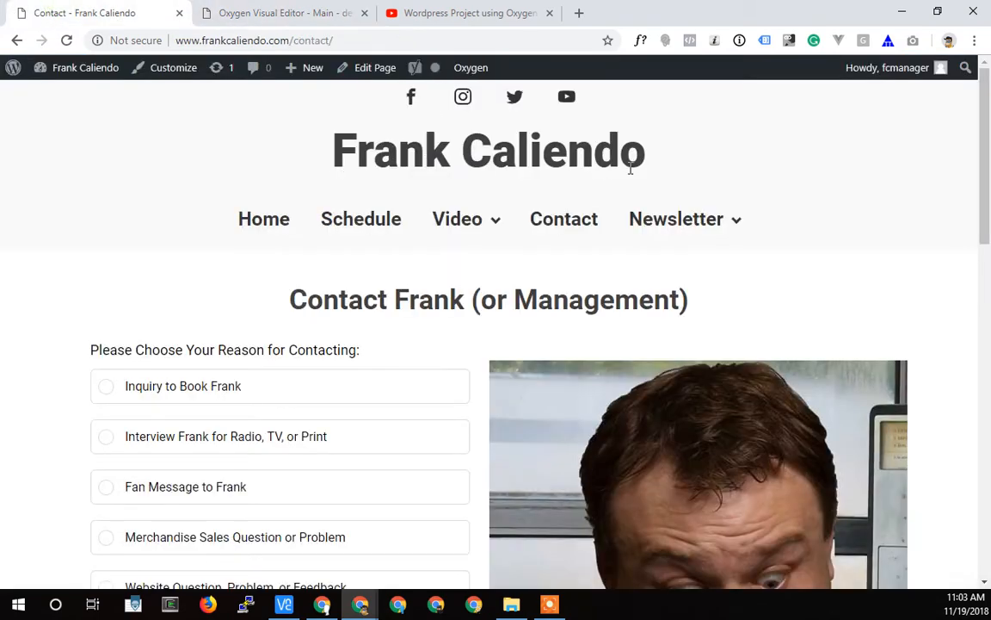
left_click(266, 12)
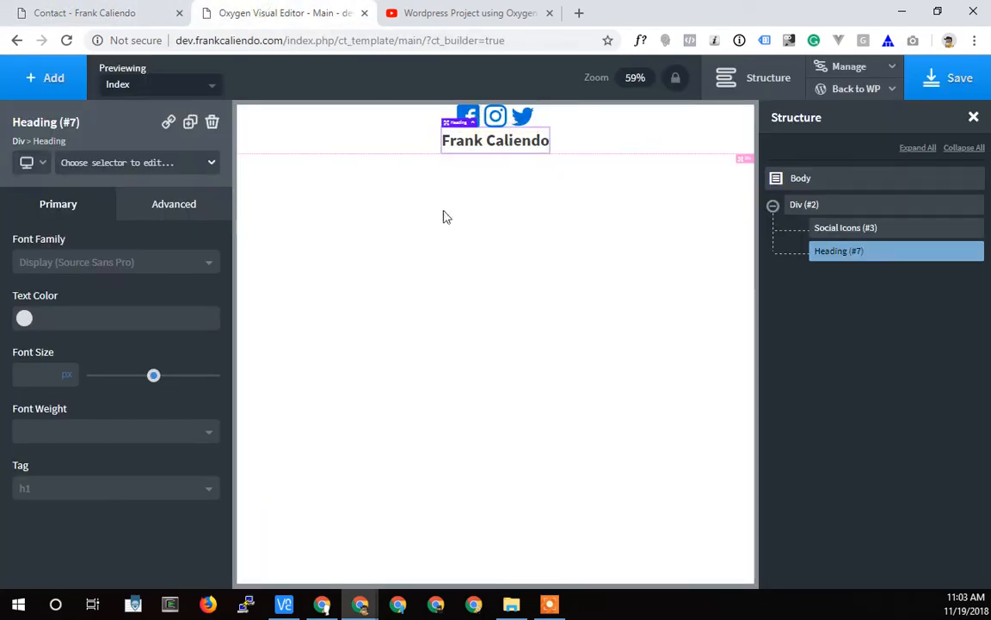
left_click(150, 202)
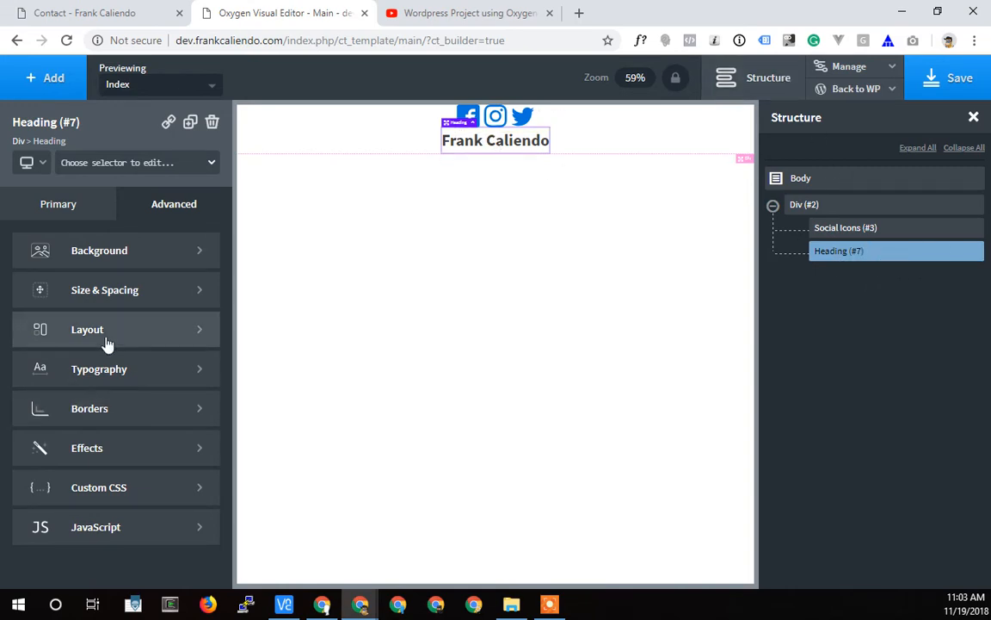
left_click(90, 375)
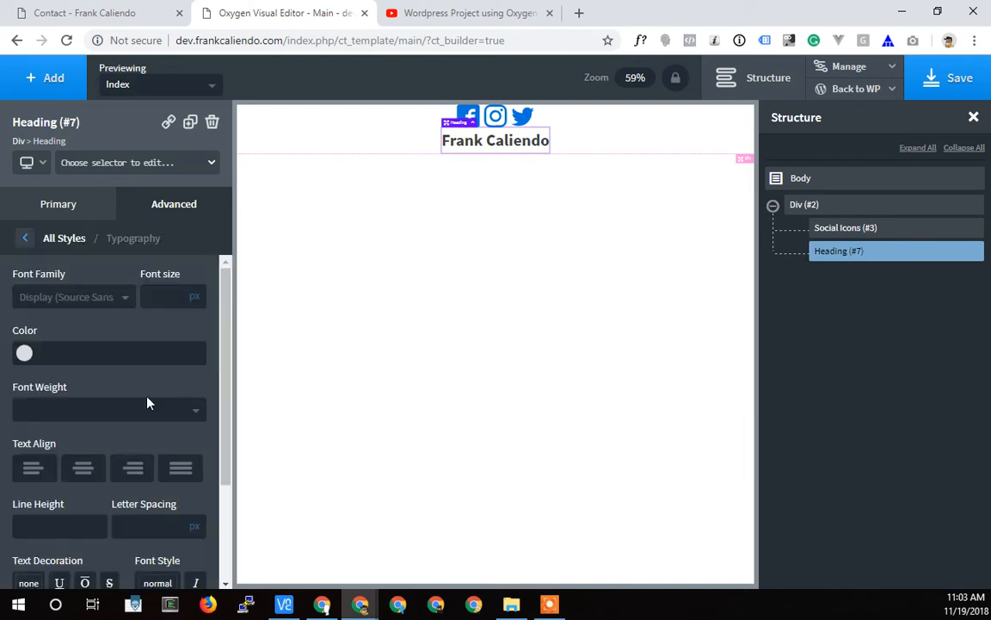
left_click(39, 208)
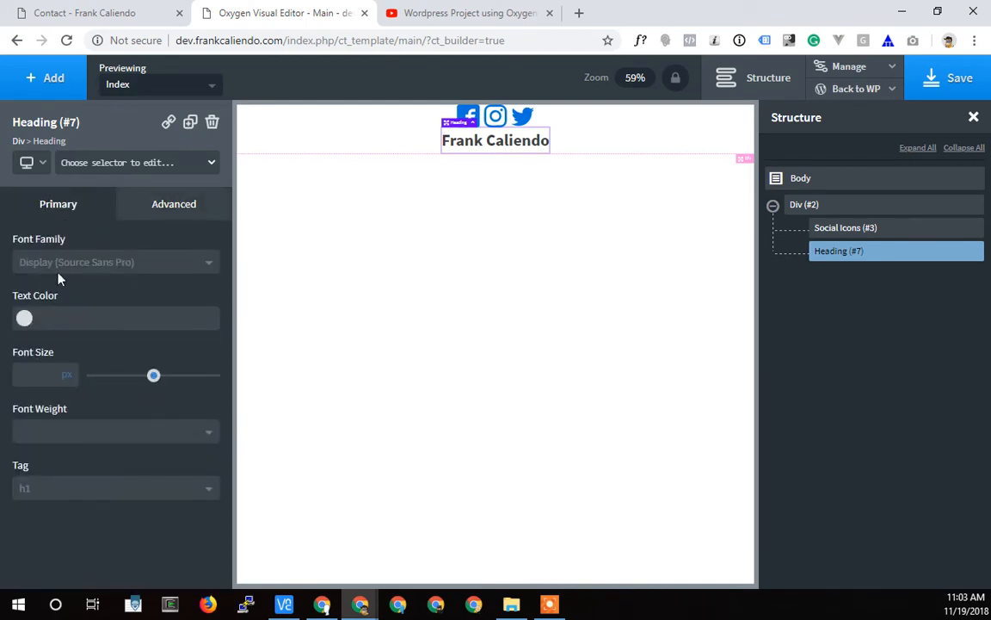
left_click(175, 206)
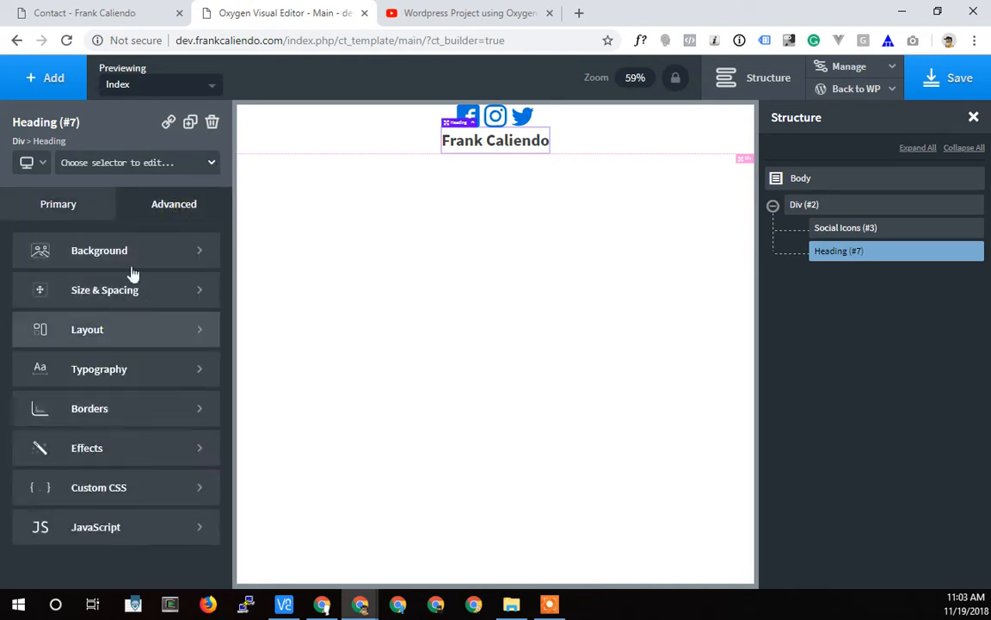
left_click(45, 205)
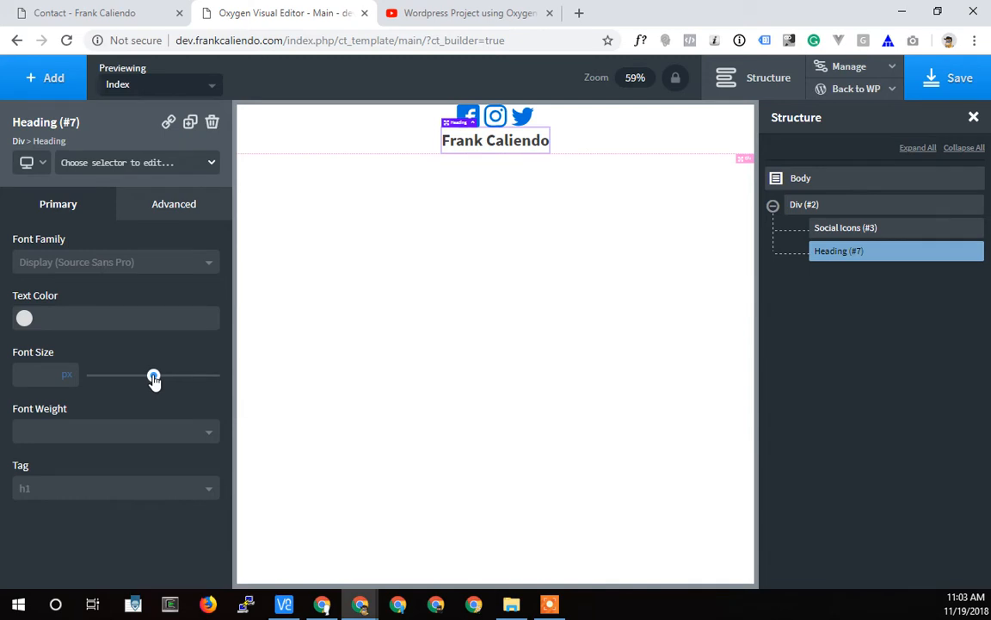
left_click_drag(152, 376, 195, 376)
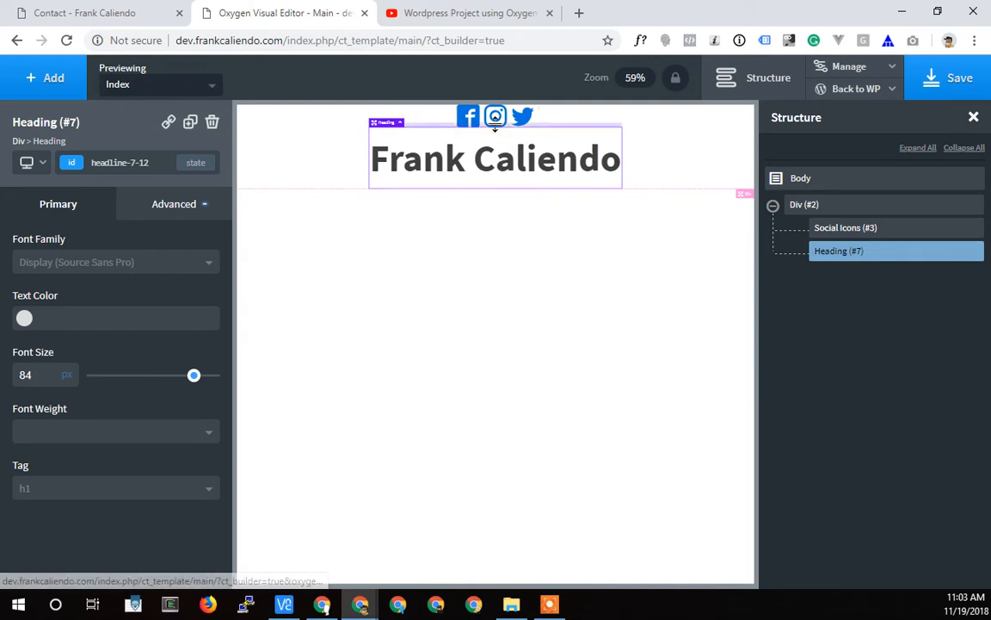
- Set the space between the social icons to 35 px and their icon size to 44 px
left_click(495, 120)
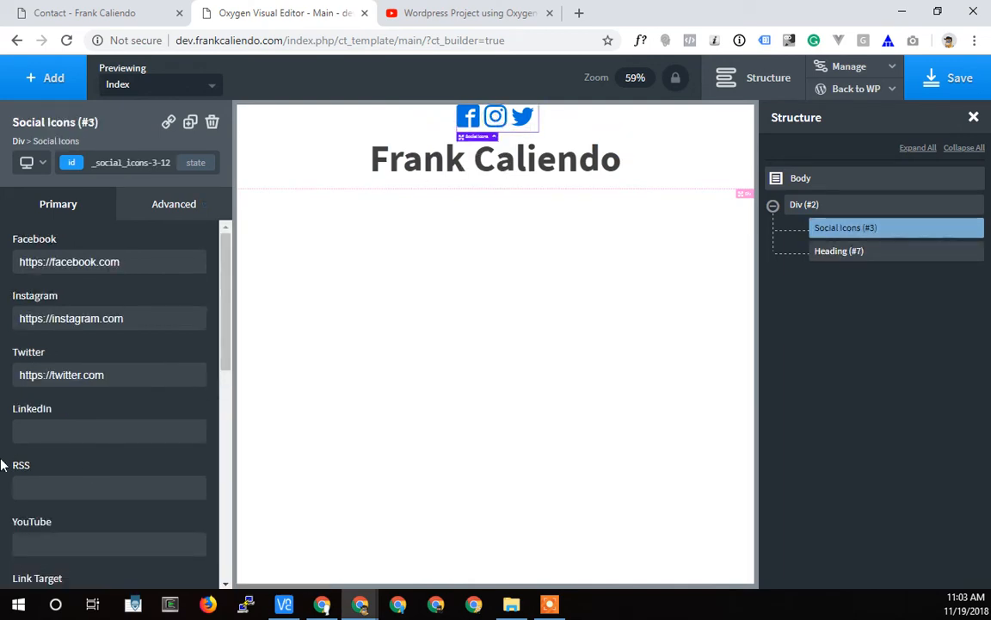
scroll(69, 331, "down", 1)
scroll(70, 332, "up", 2)
left_click(864, 255)
left_click(881, 229)
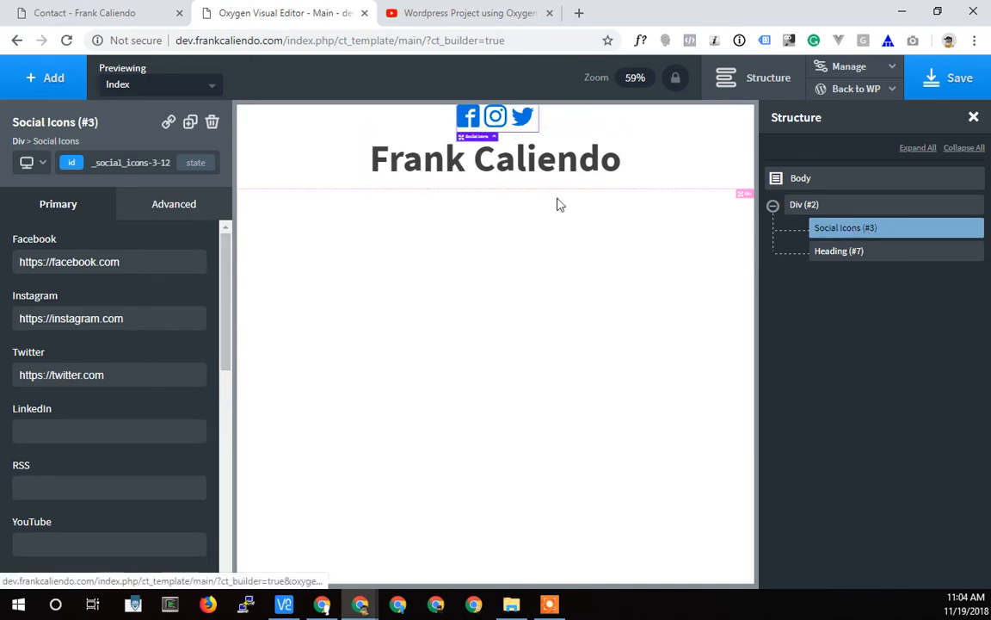
left_click(526, 168)
left_click(519, 128)
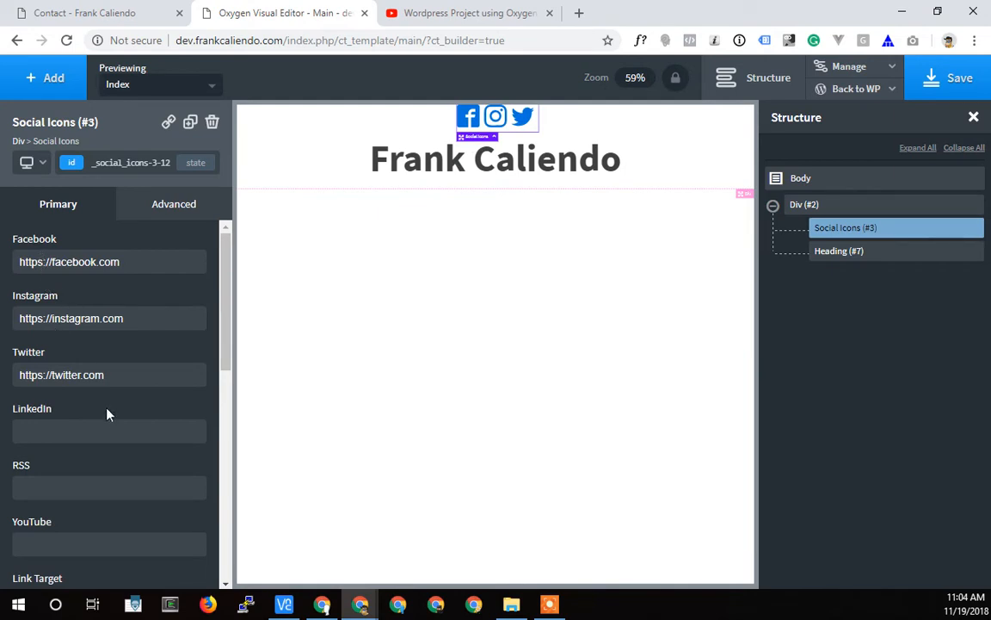
scroll(106, 414, "down", 4)
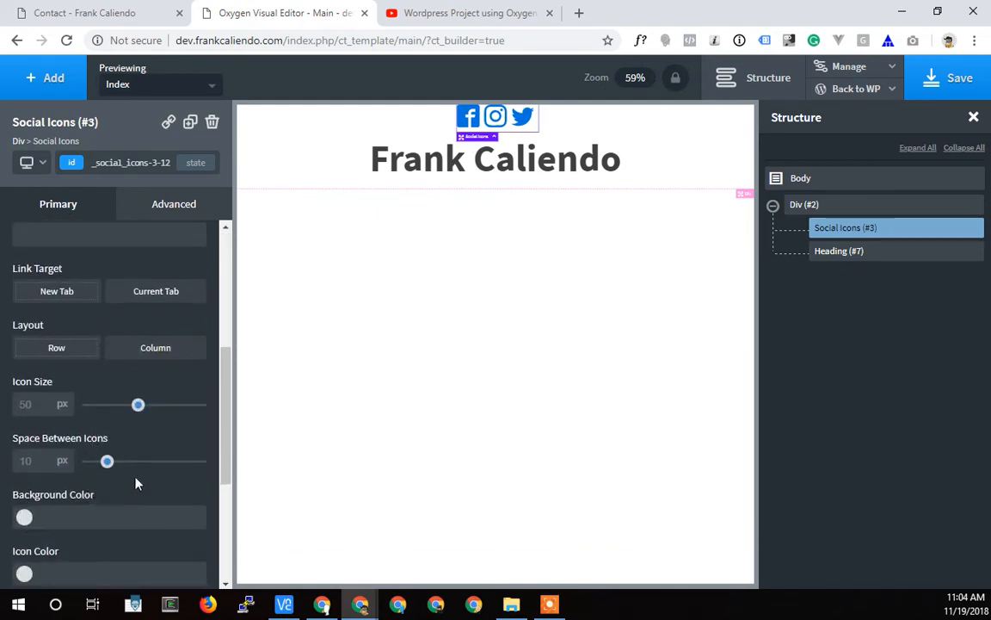
scroll(52, 456, "down", 1)
left_click_drag(107, 386, 154, 386)
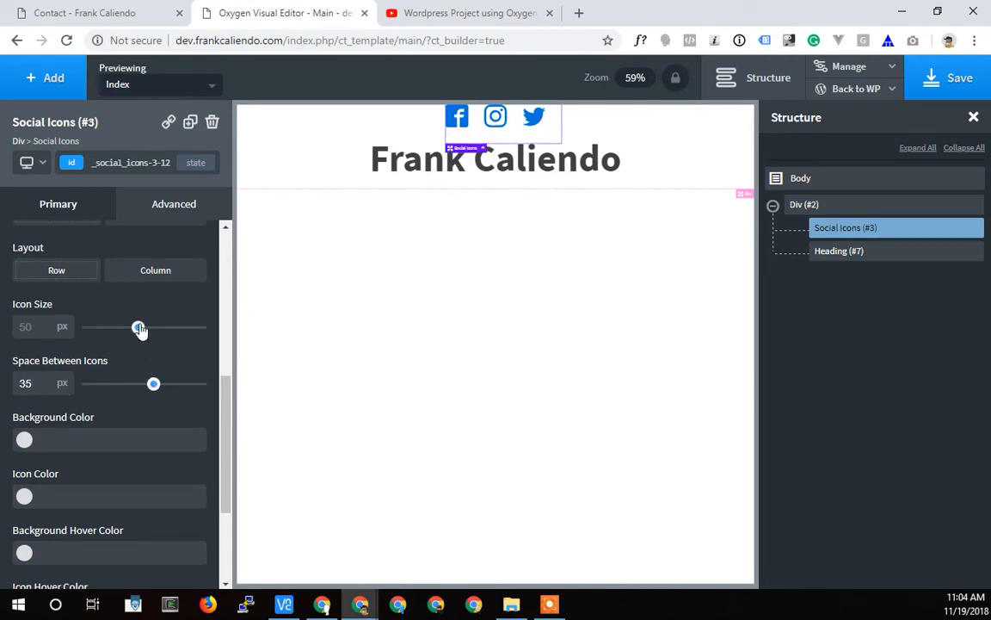
mouse_move(139, 329)
left_mouse_down()
mouse_move(162, 328)
mouse_move(131, 328)
left_mouse_up()
left_click(40, 165)
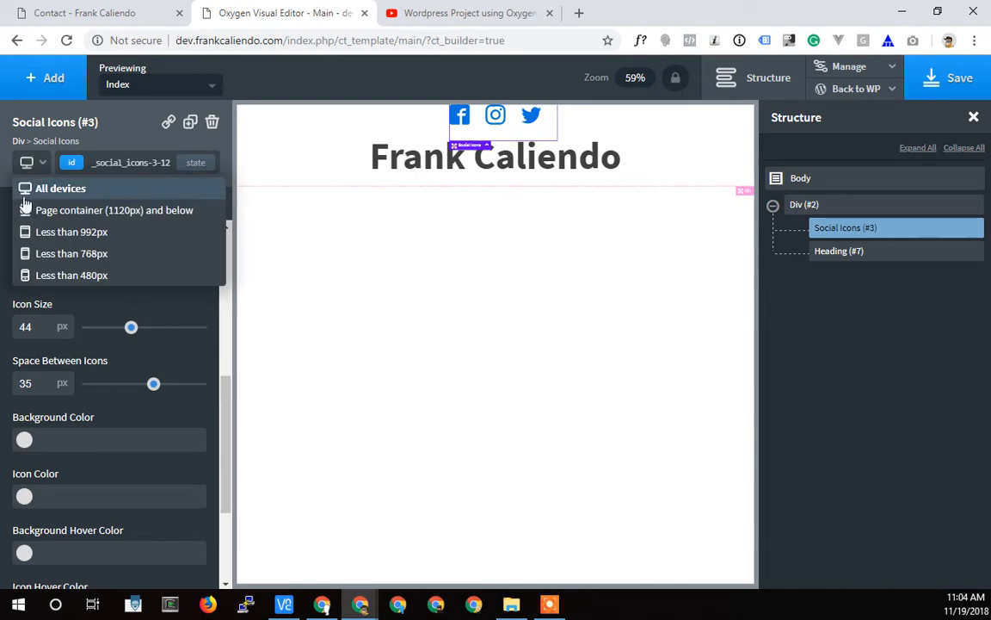
left_click(111, 119)
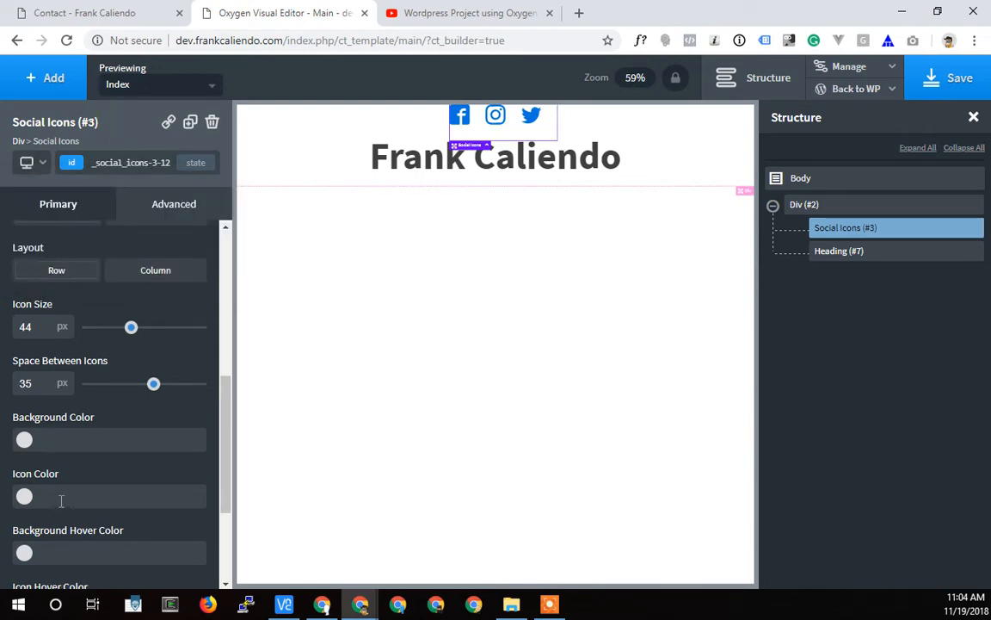
- Change the social icons' color to the dark gray #282525
scroll(26, 498, "down", 1)
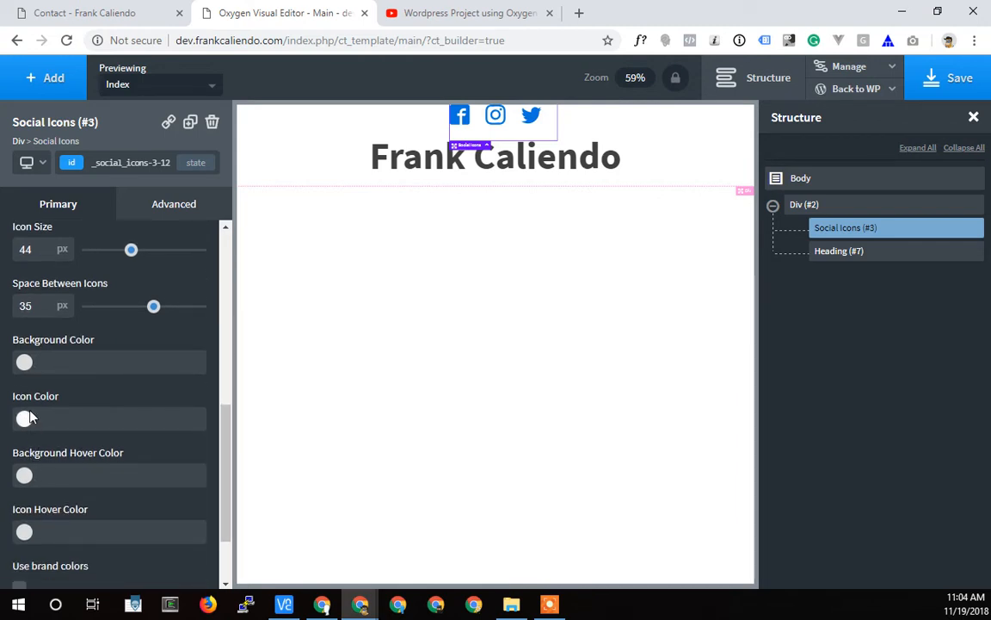
left_click(24, 417)
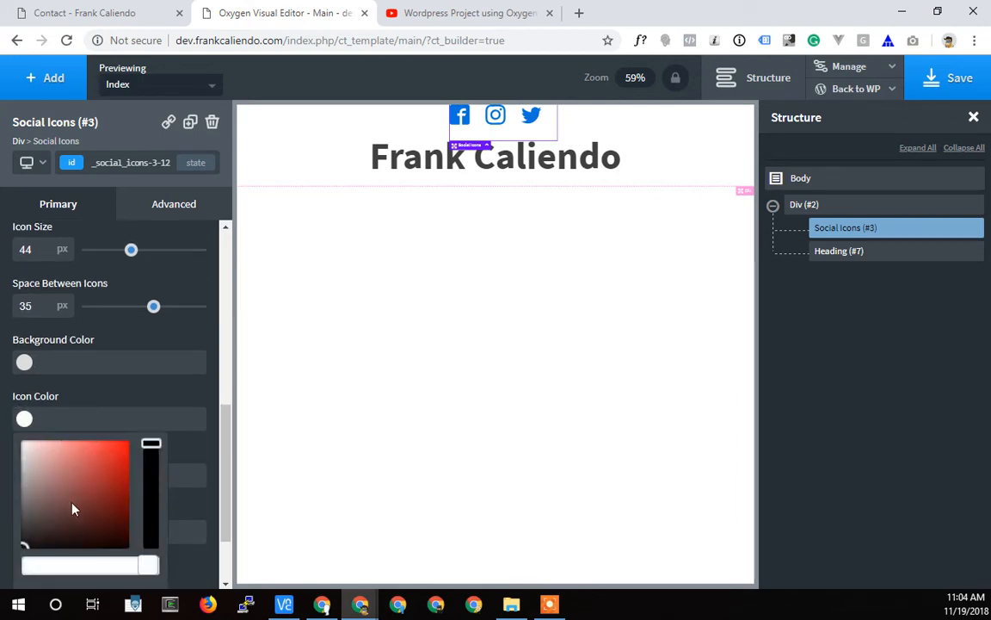
left_click(126, 451)
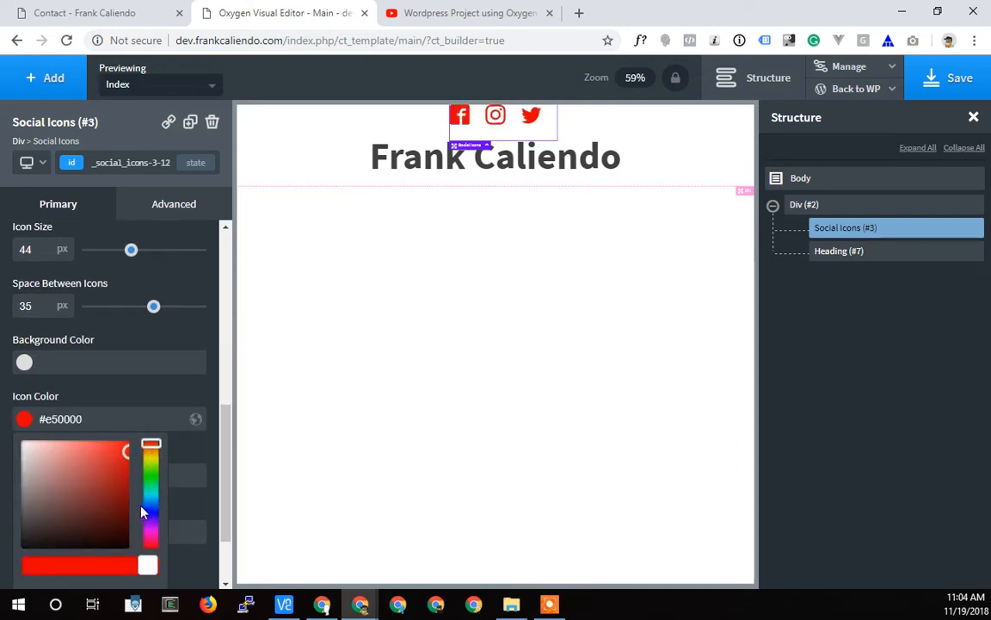
mouse_move(126, 455)
left_mouse_down()
mouse_move(82, 480)
mouse_move(62, 520)
mouse_move(36, 525)
mouse_move(36, 536)
left_mouse_up()
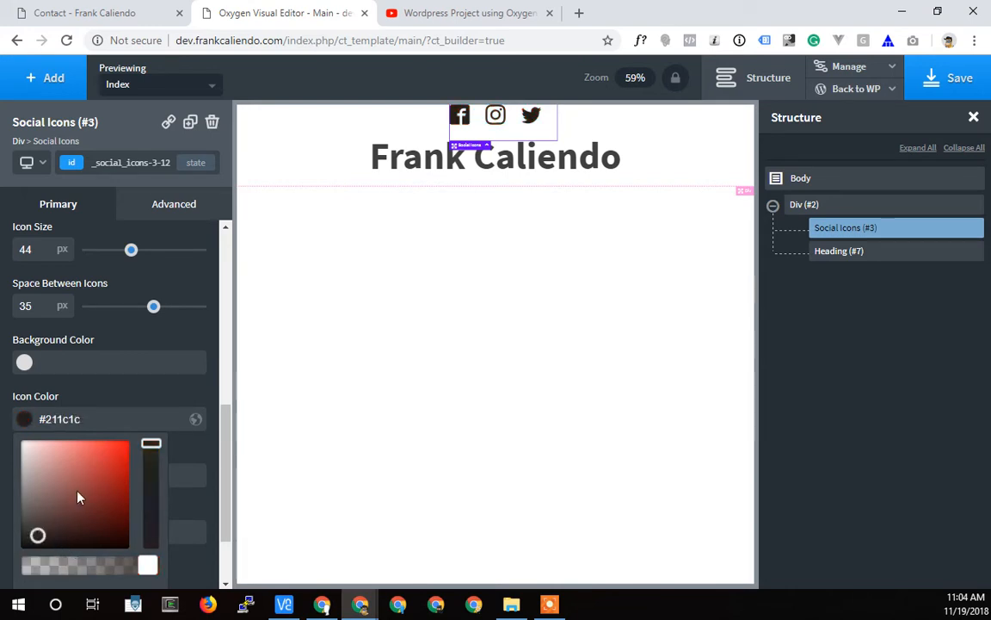
double_click(74, 420)
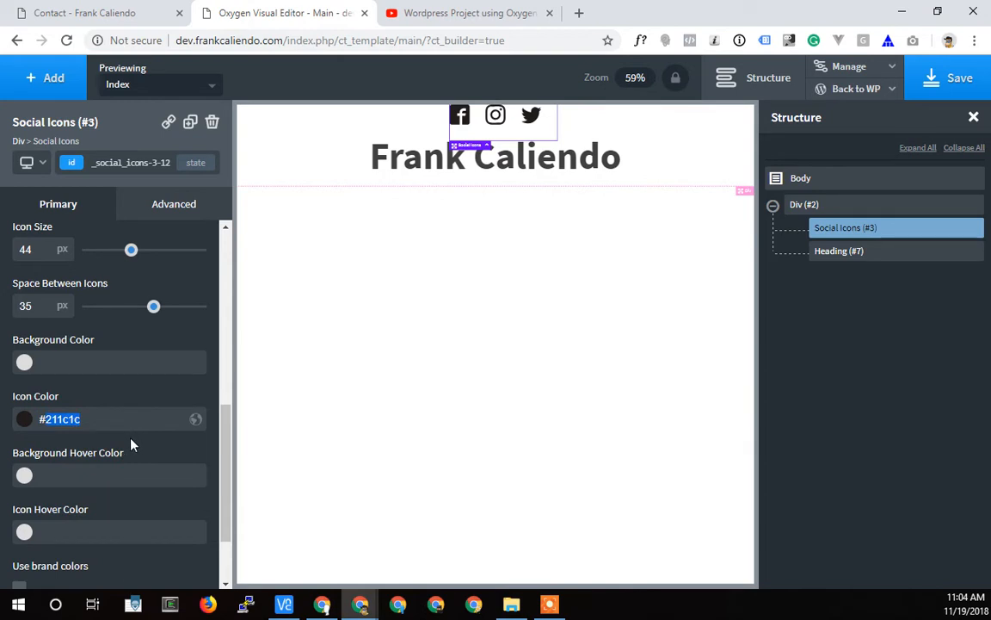
key("ctrl+c")
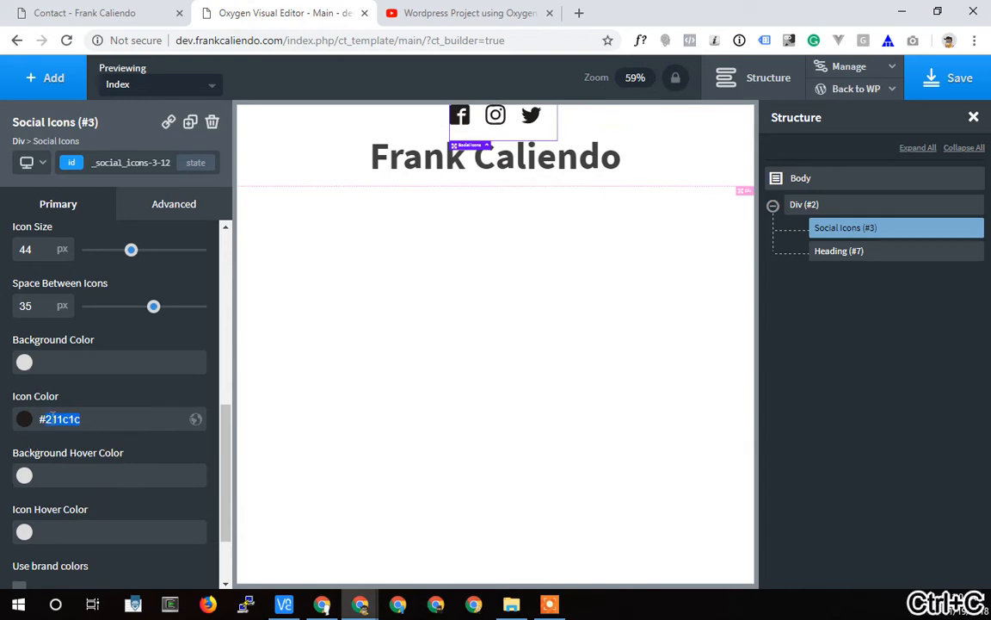
left_click(24, 420)
left_click(32, 528)
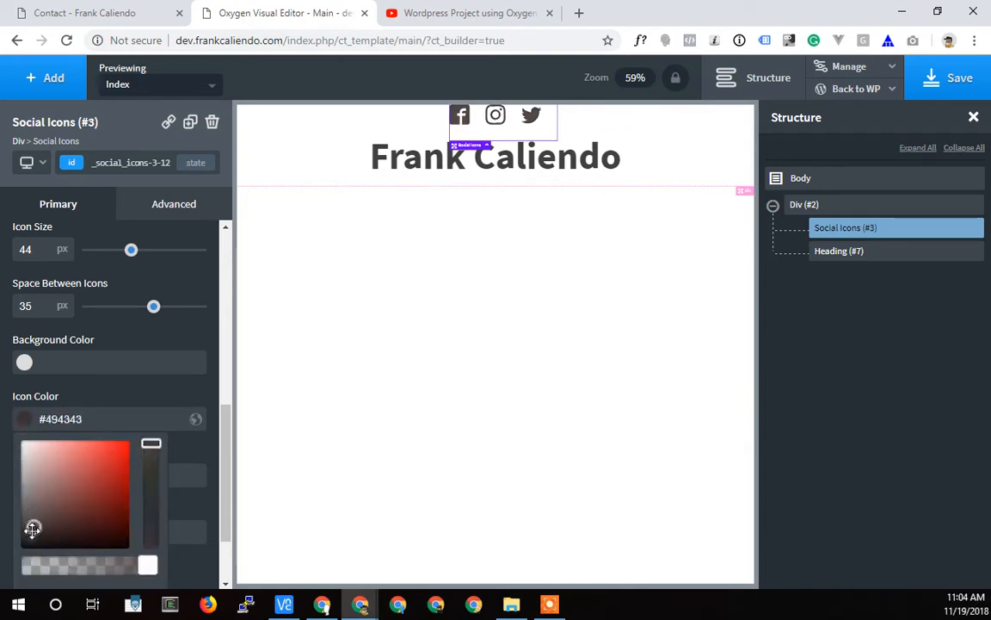
left_click(32, 532)
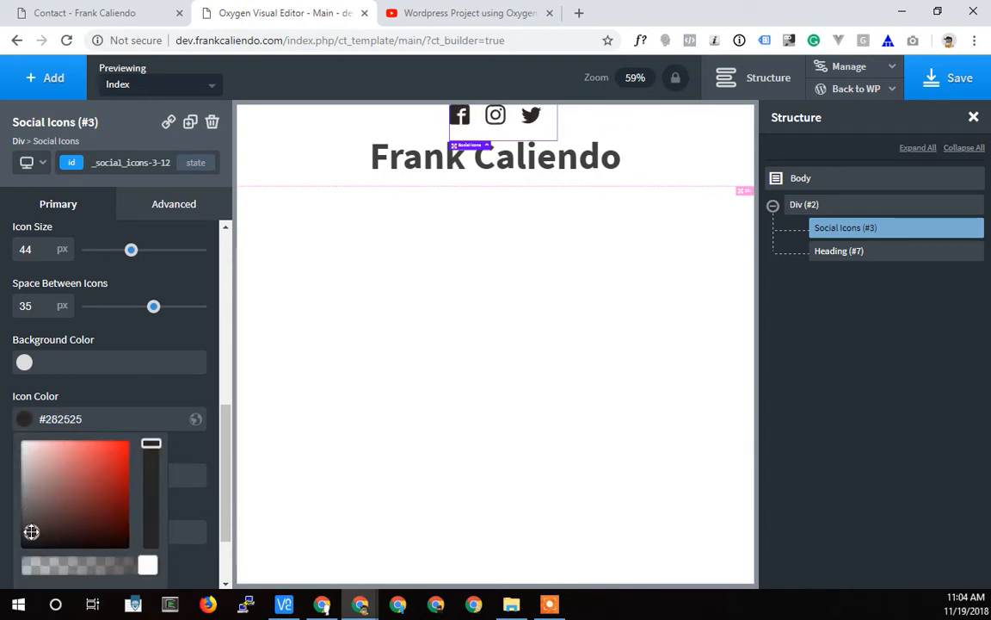
left_click(145, 401)
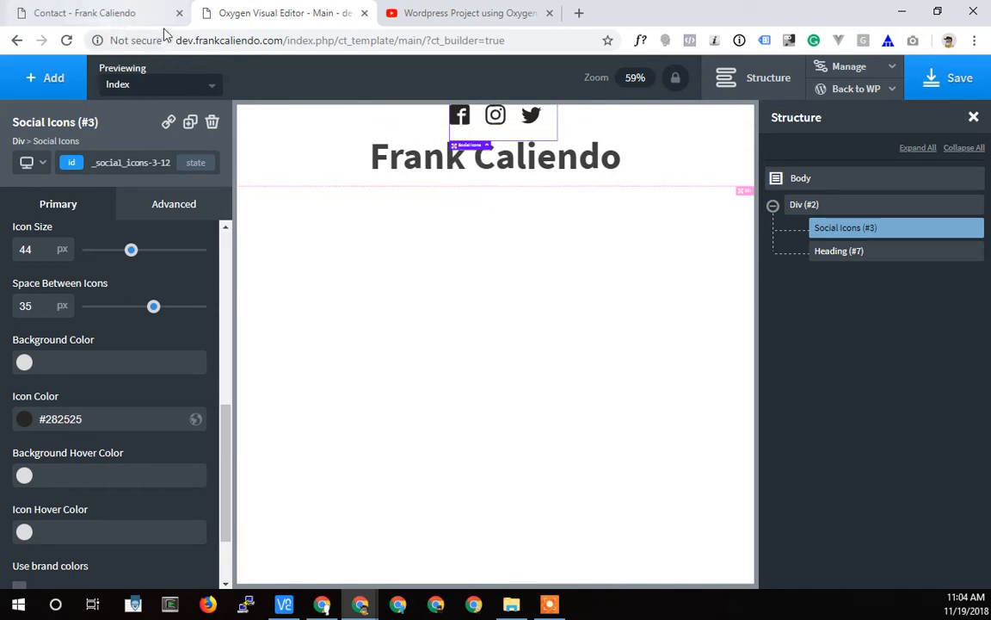
- Check the live site's navigation and its dropdowns, and add a WordPress Menu element to the Body below the Div
left_click(130, 24)
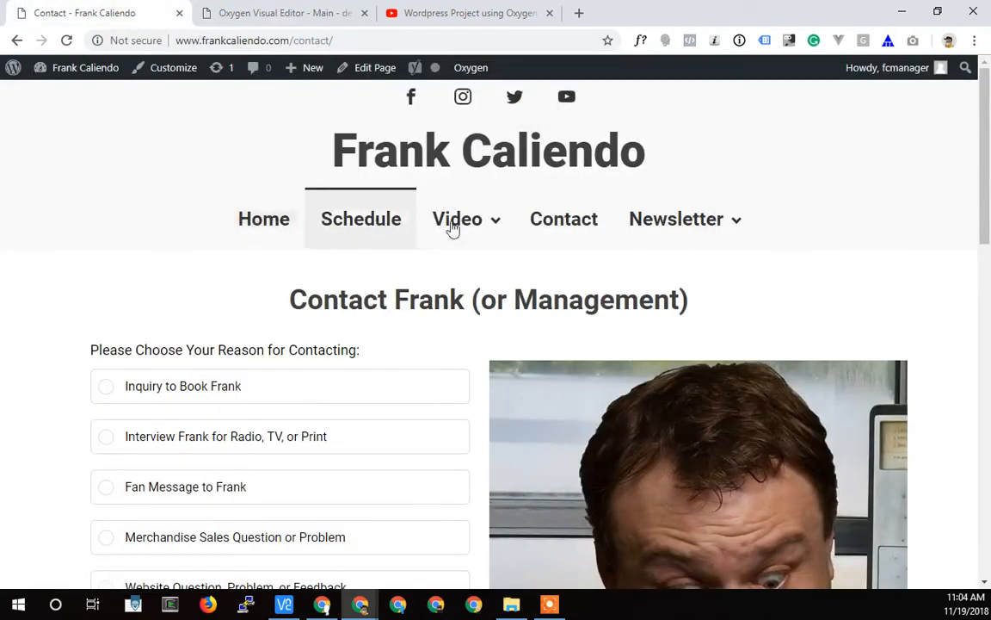
mouse_move(729, 230)
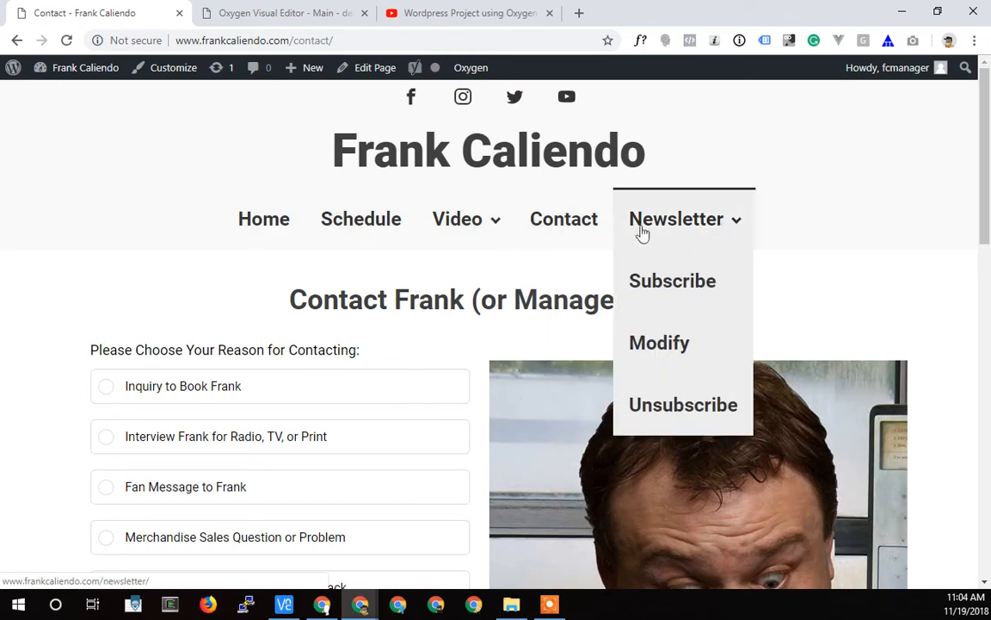
left_click(258, 14)
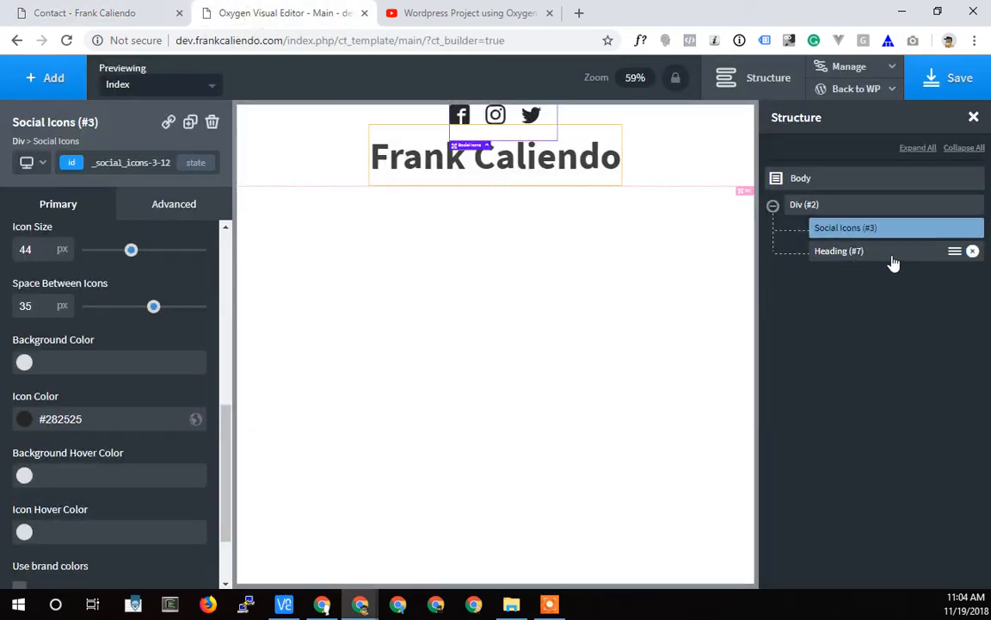
left_click(841, 182)
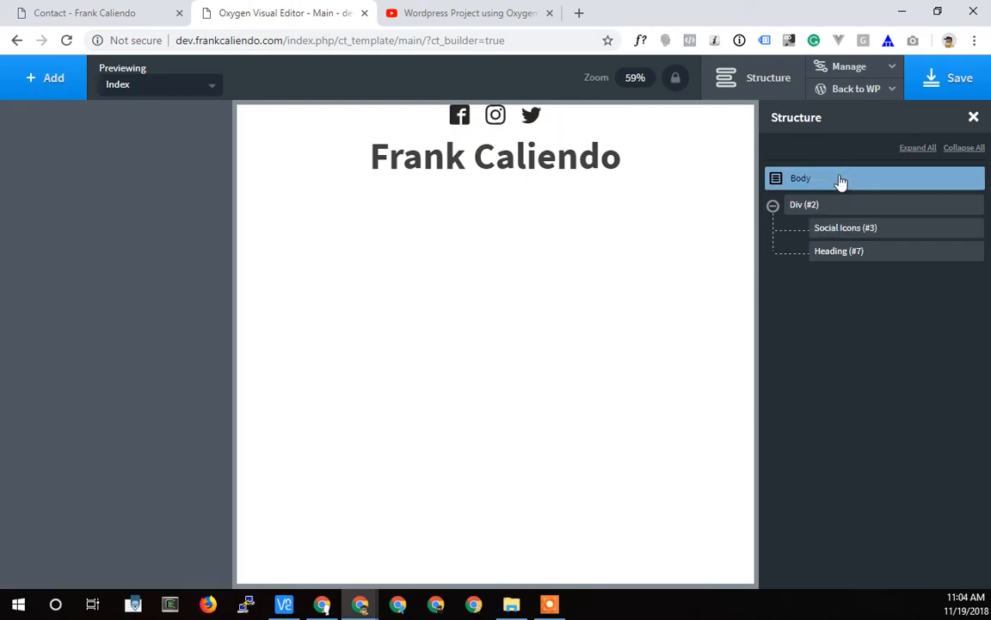
left_click(28, 85)
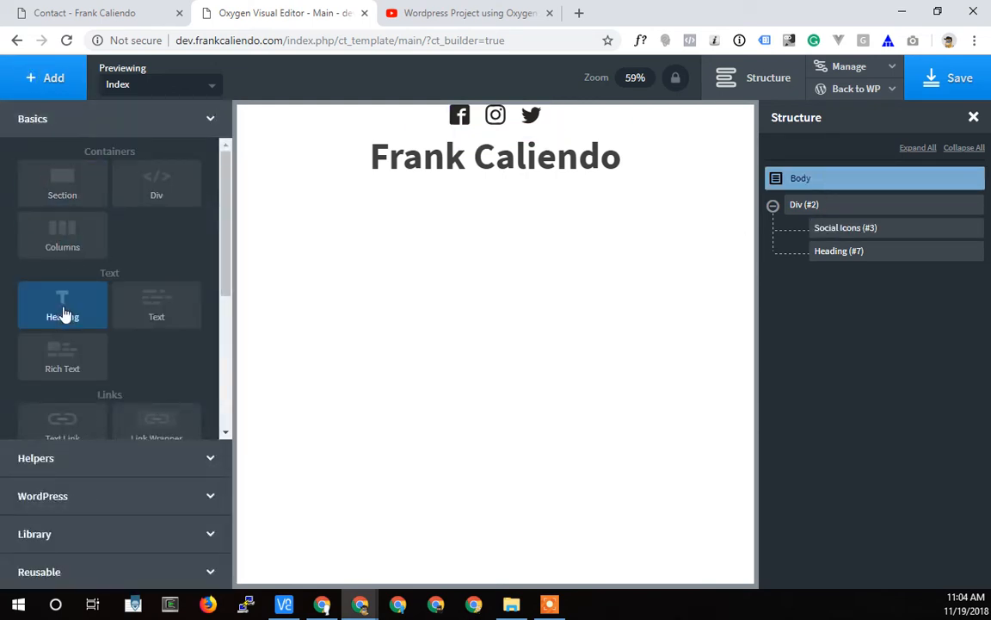
scroll(60, 297, "down", 4)
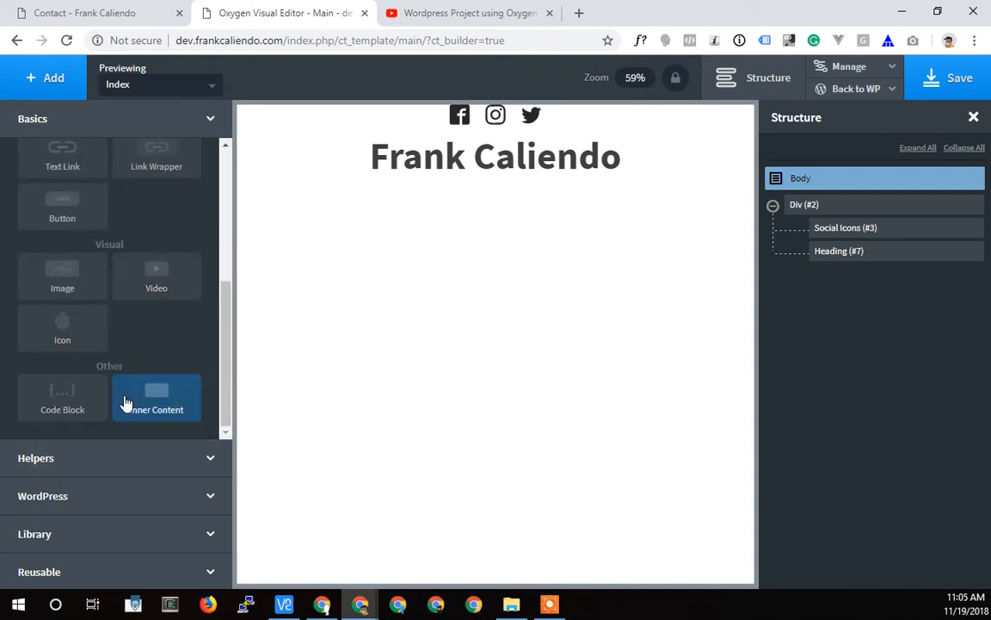
scroll(123, 403, "up", 3)
scroll(119, 404, "down", 2)
left_click(30, 498)
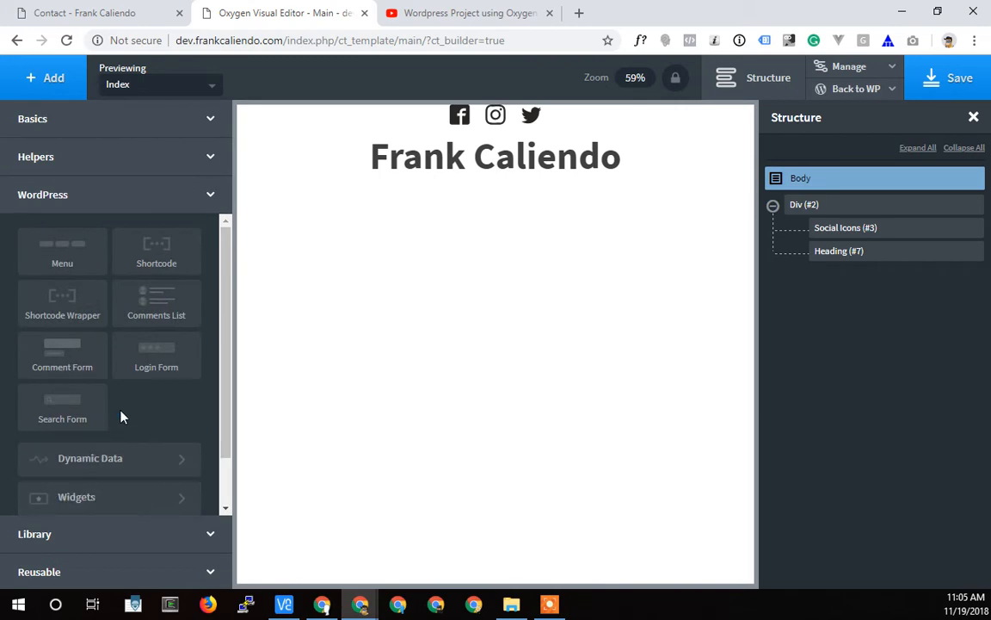
left_click(56, 266)
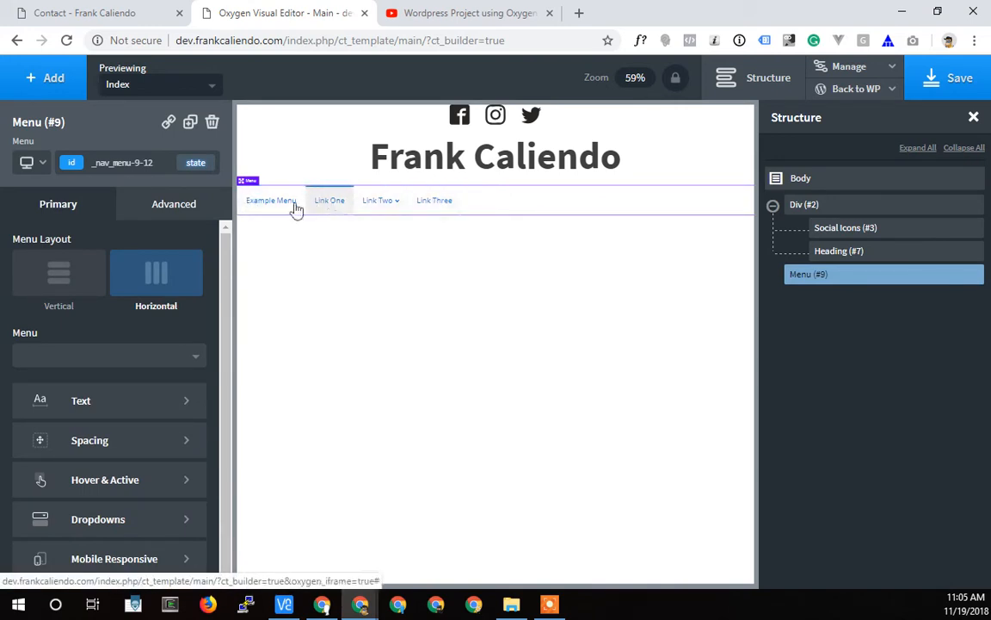
- Delete the Menu element from the Body, add a Header Builder below the Div instead, and expand its header row in the structure
mouse_move(358, 211)
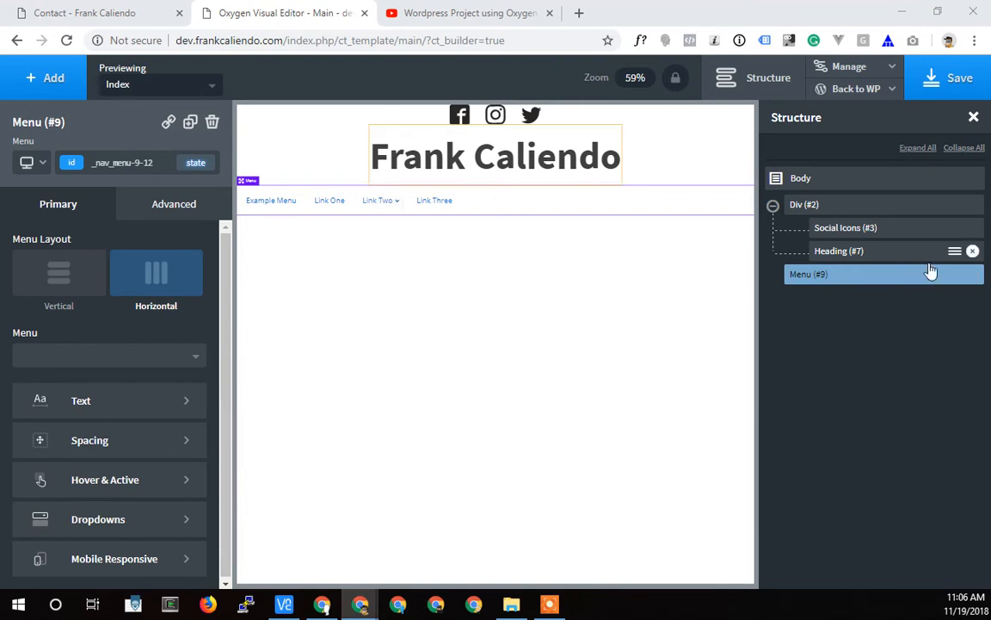
left_click(973, 275)
left_click(973, 275)
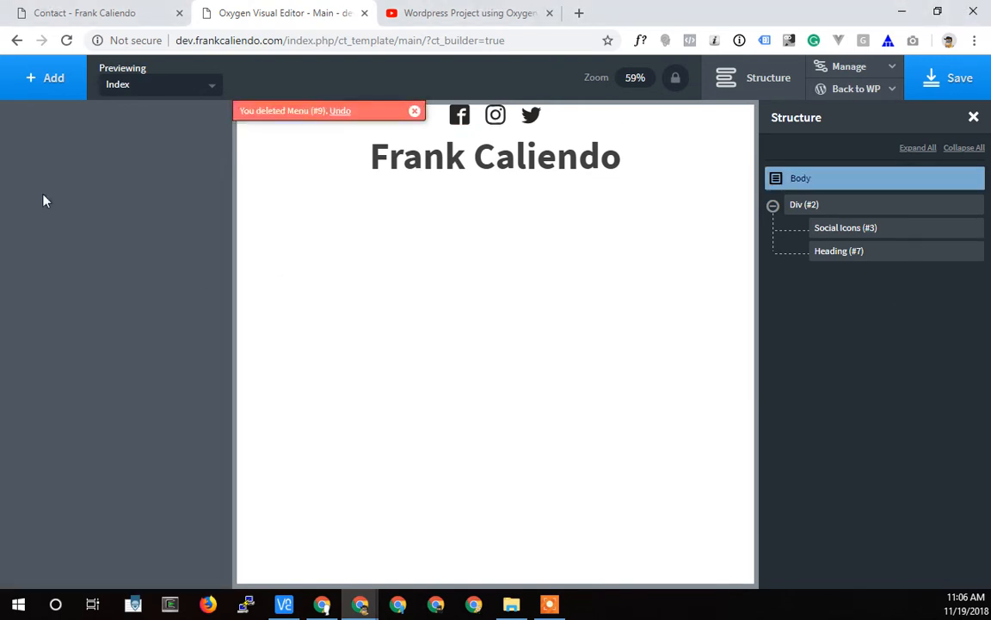
left_click(41, 76)
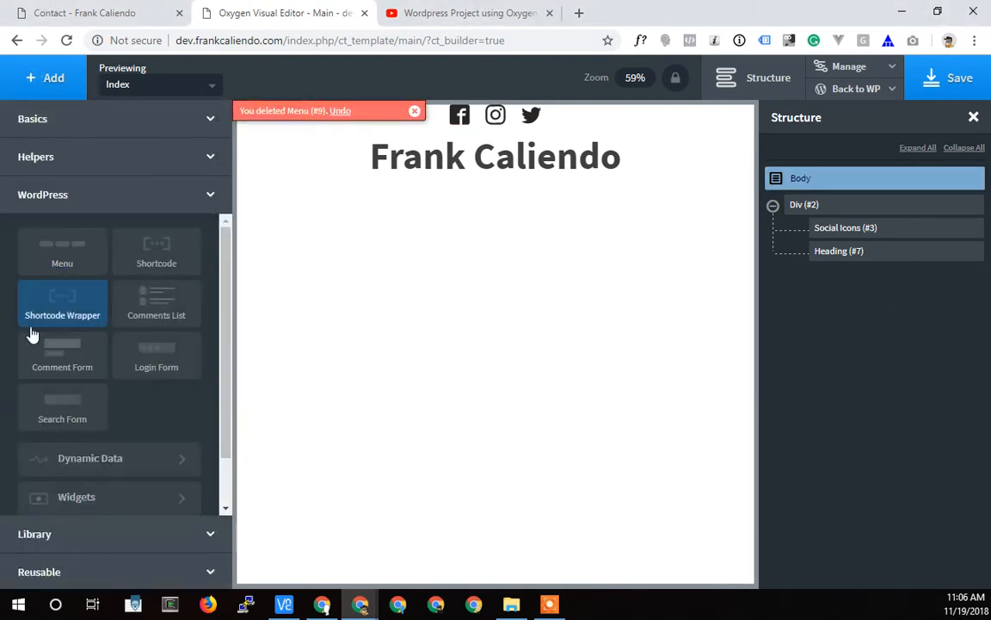
left_click(56, 157)
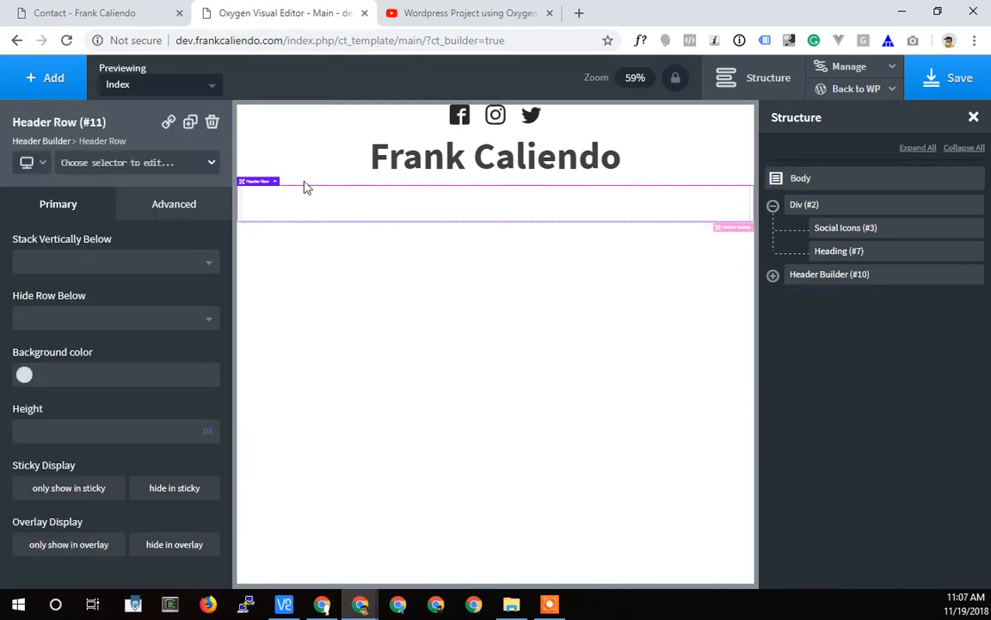
left_click(772, 276)
left_click(797, 298)
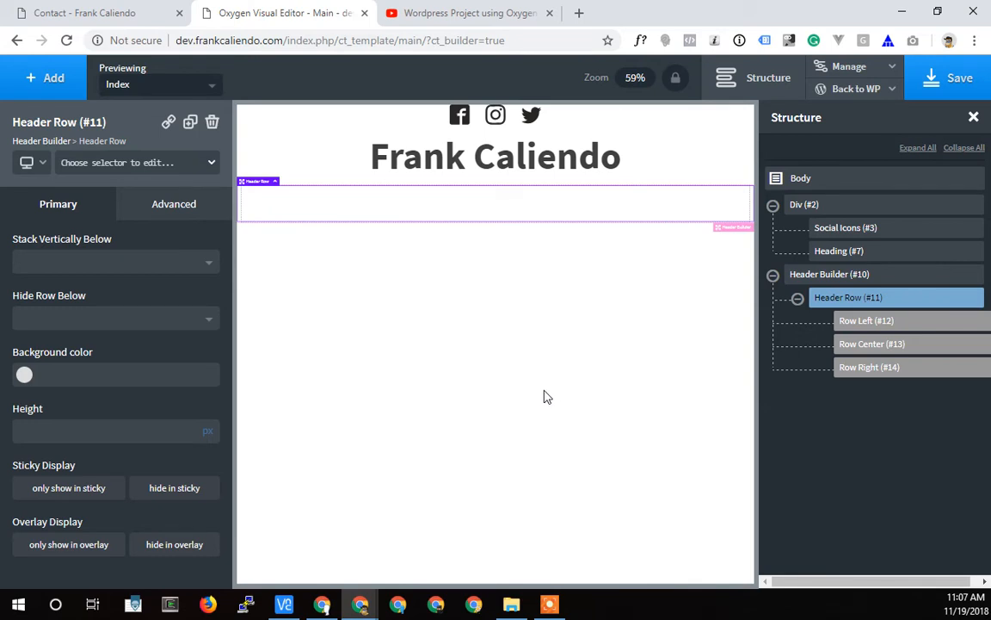
- Preview the empty header row at less than 480px, then return to the view for all devices
left_click(47, 162)
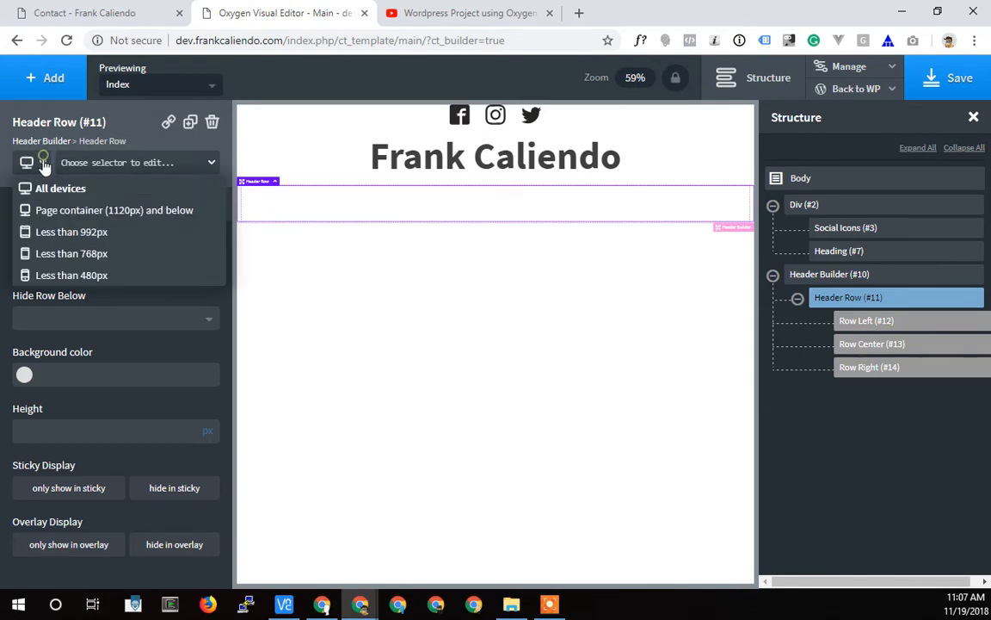
left_click(50, 275)
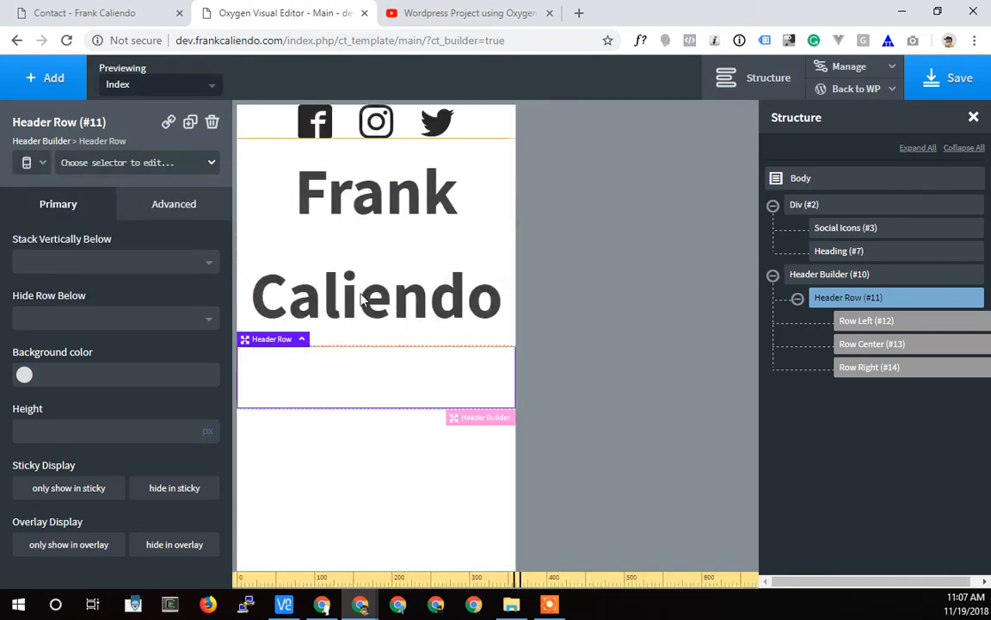
left_click(44, 166)
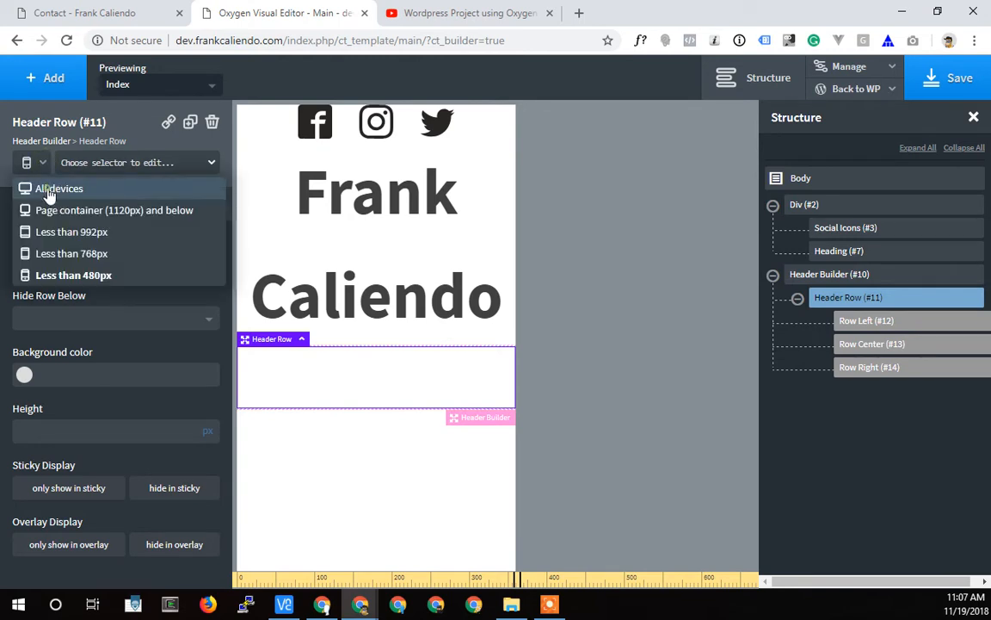
left_click(26, 189)
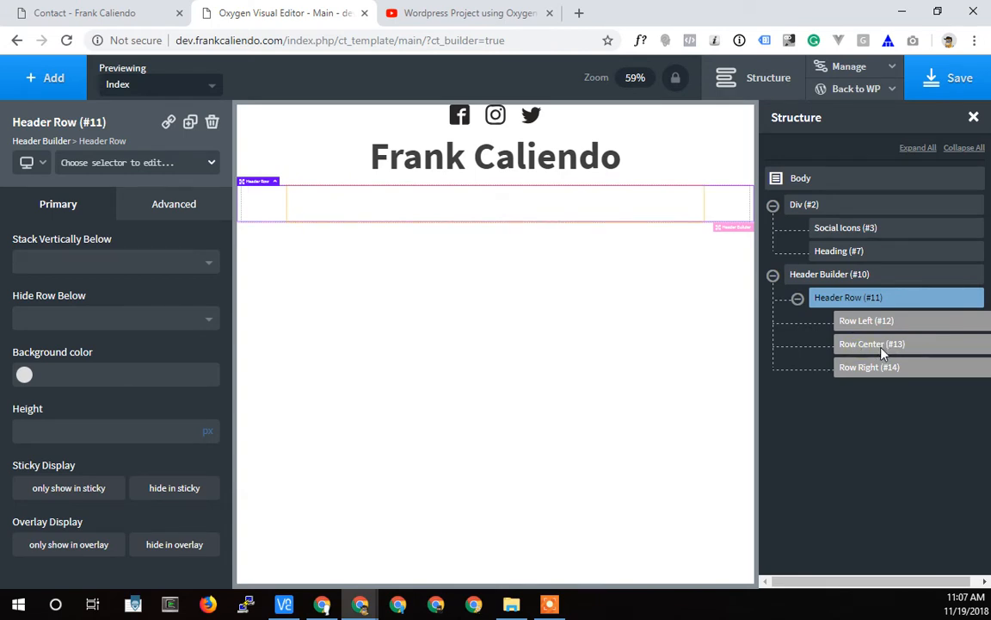
- Add a WordPress Menu element to the header row and move it from Row Left into Row Center
left_click(39, 80)
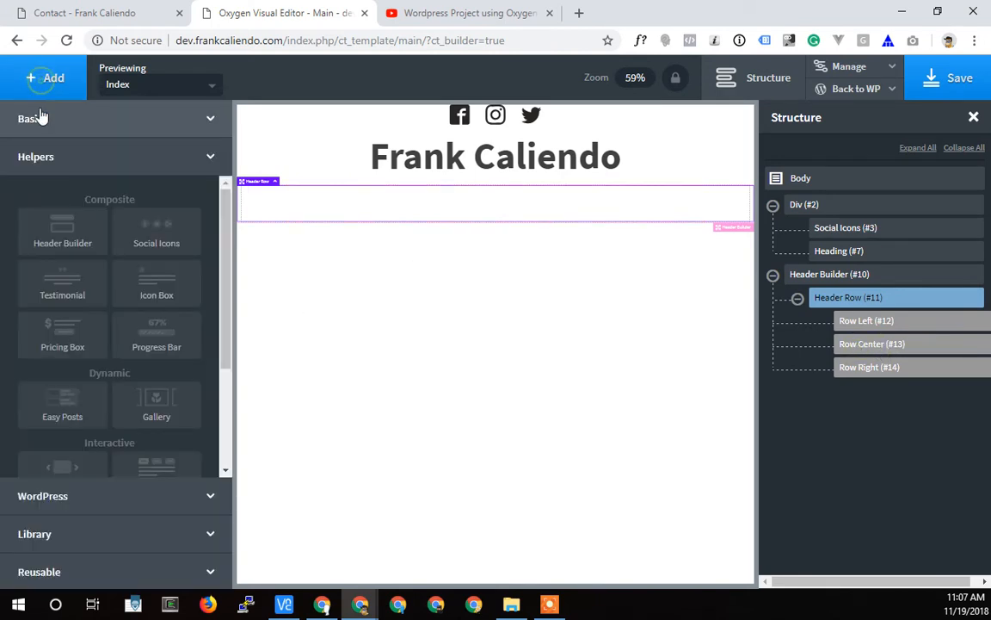
scroll(118, 331, "down", 3)
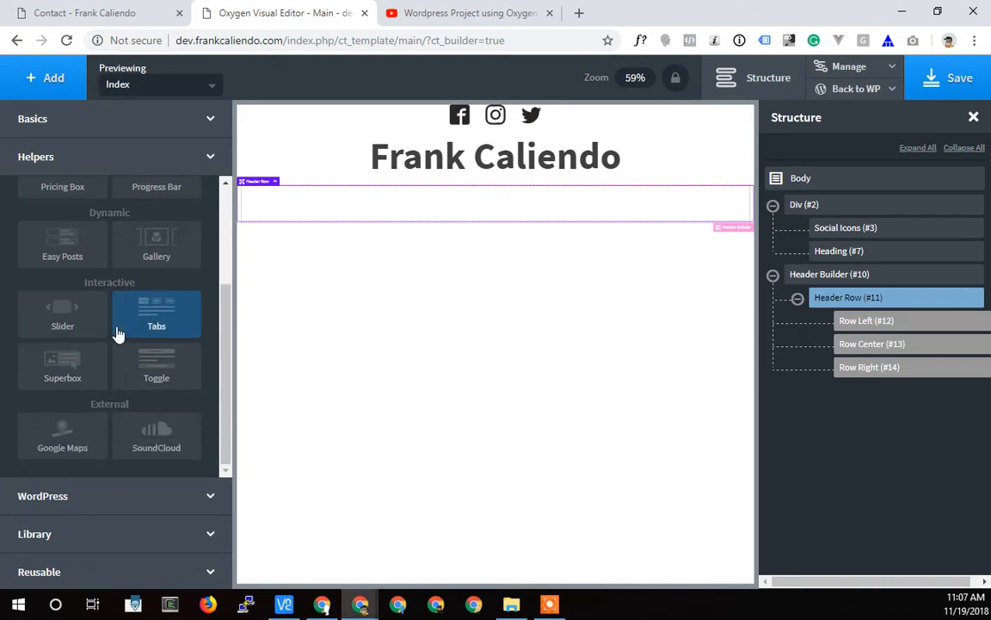
scroll(62, 433, "up", 3)
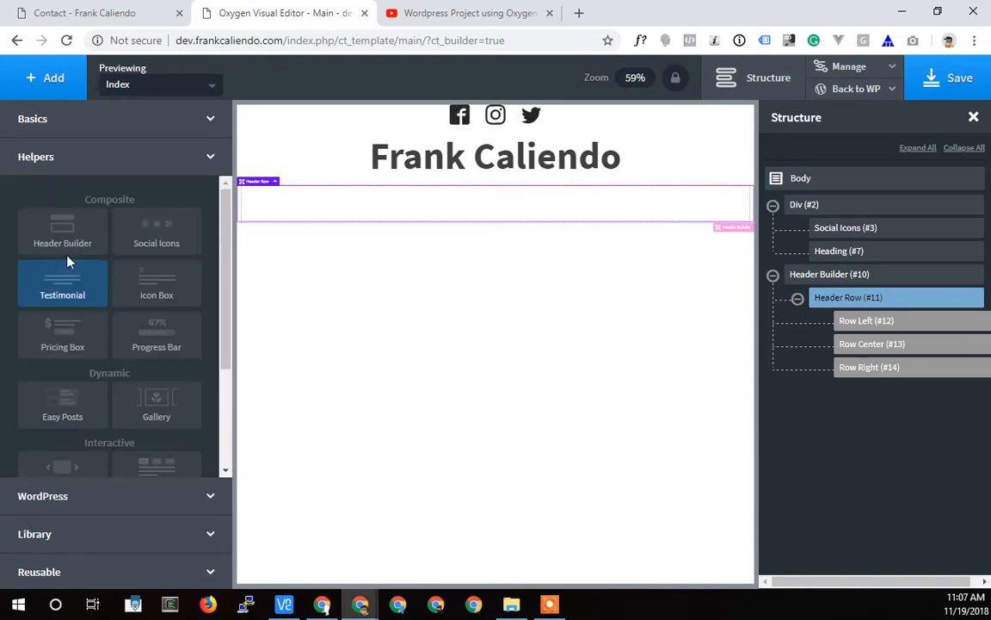
left_click(52, 497)
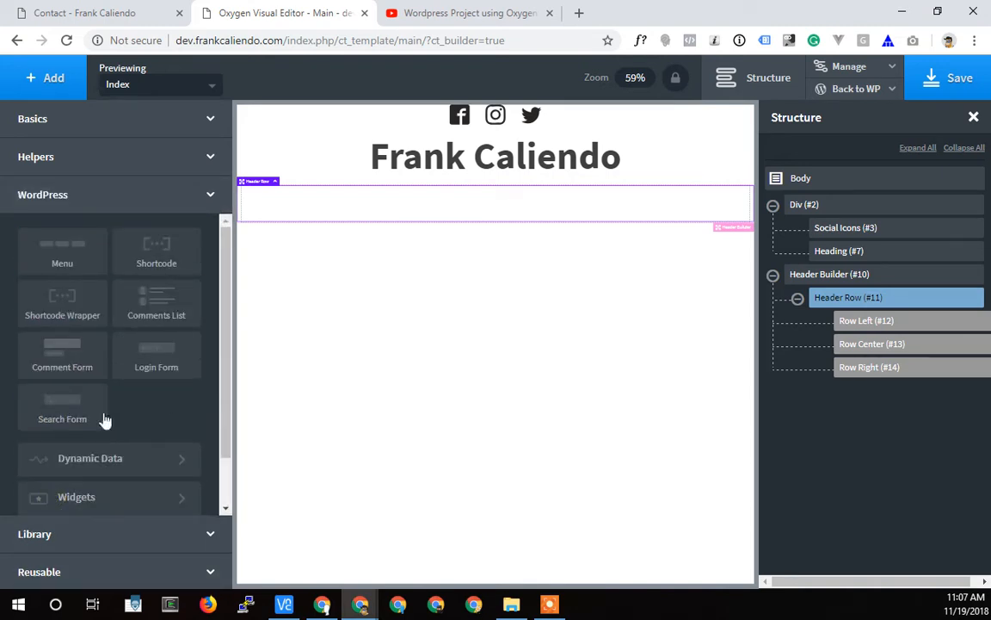
left_click_drag(73, 272, 510, 245)
left_click(49, 258)
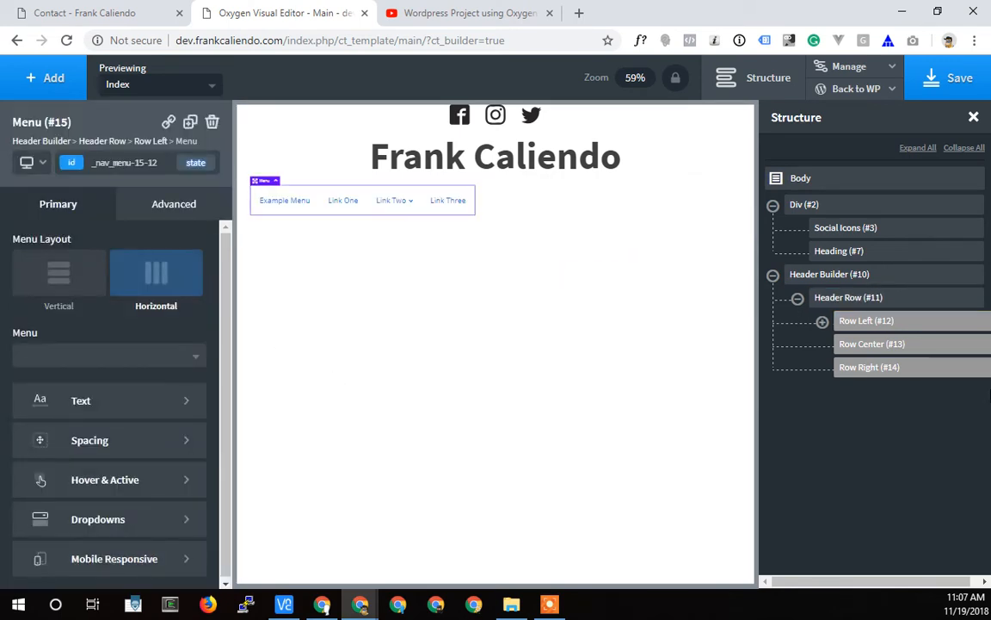
left_click(822, 321)
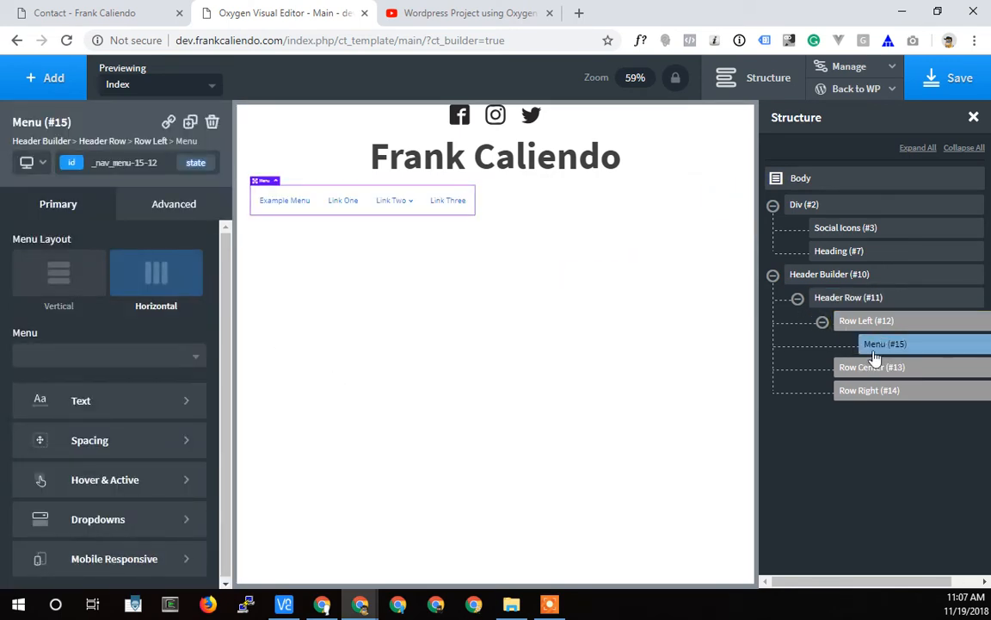
mouse_move(876, 354)
left_mouse_down()
mouse_move(872, 376)
mouse_move(874, 358)
mouse_move(849, 363)
mouse_move(877, 372)
left_mouse_up()
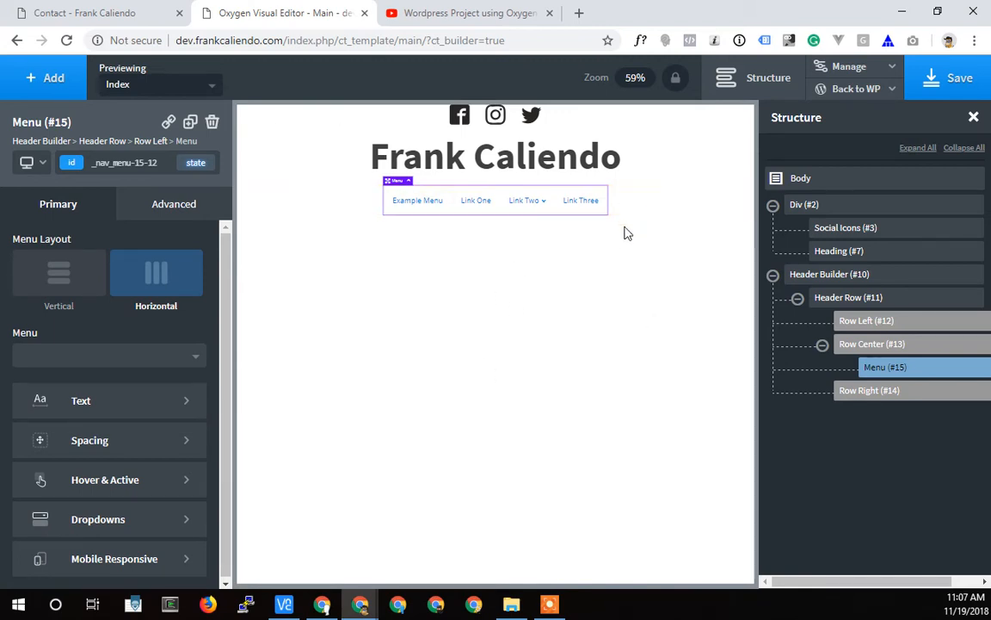
- Check how the centered menu displays at less than 480px and restore the all-devices view
left_click(39, 162)
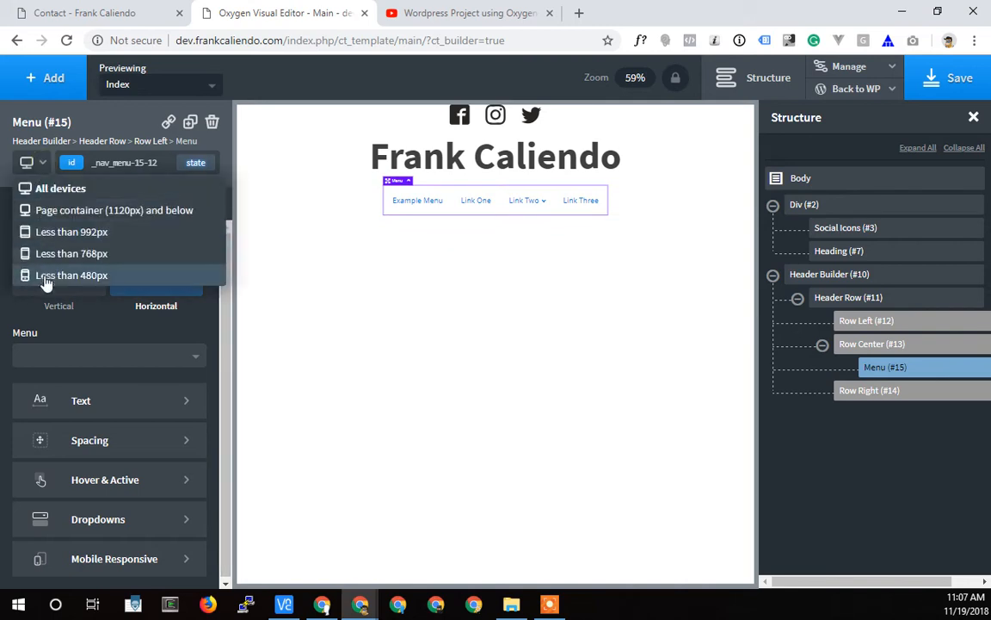
left_click(47, 275)
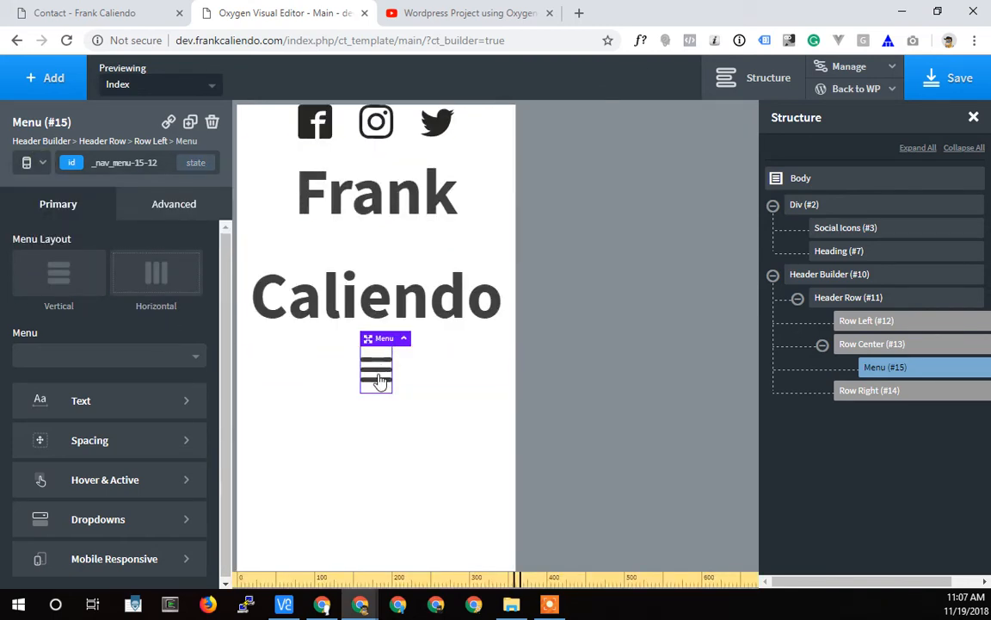
left_click(42, 162)
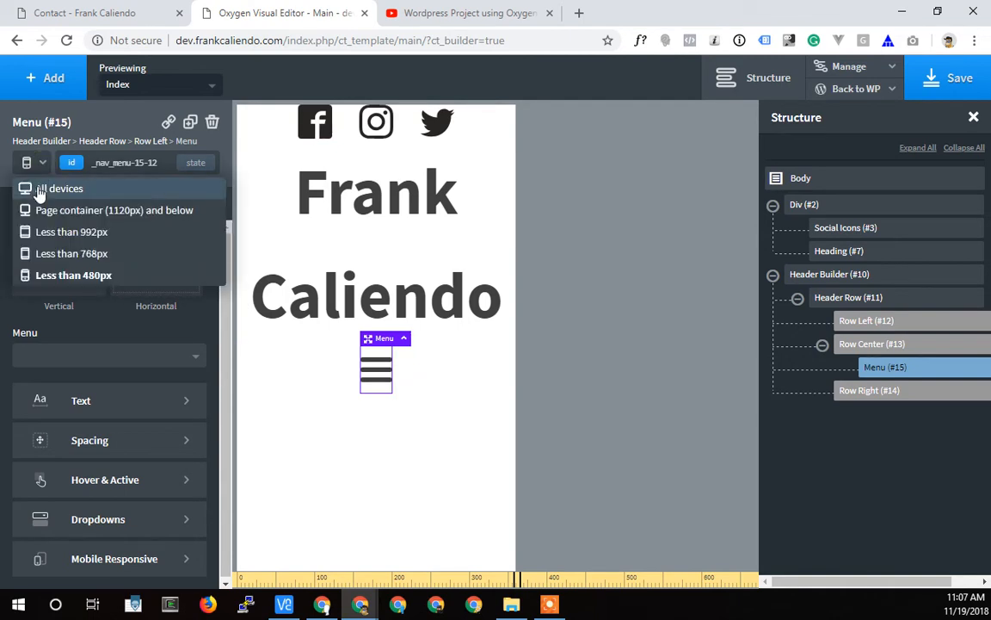
left_click(41, 190)
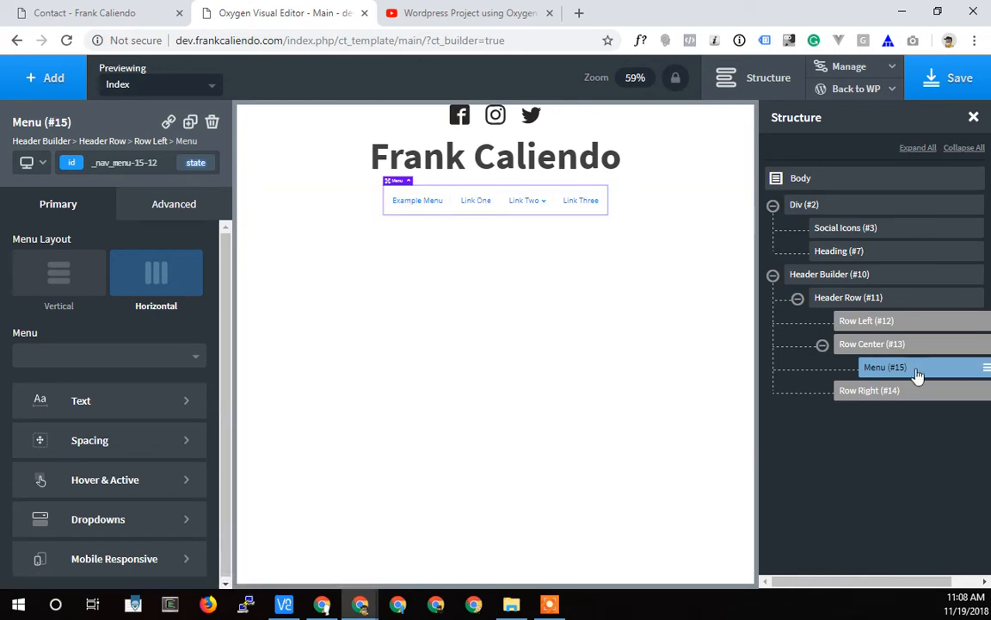
- Examine the menu's hover and active style settings and return to its primary settings
scroll(148, 501, "down", 1)
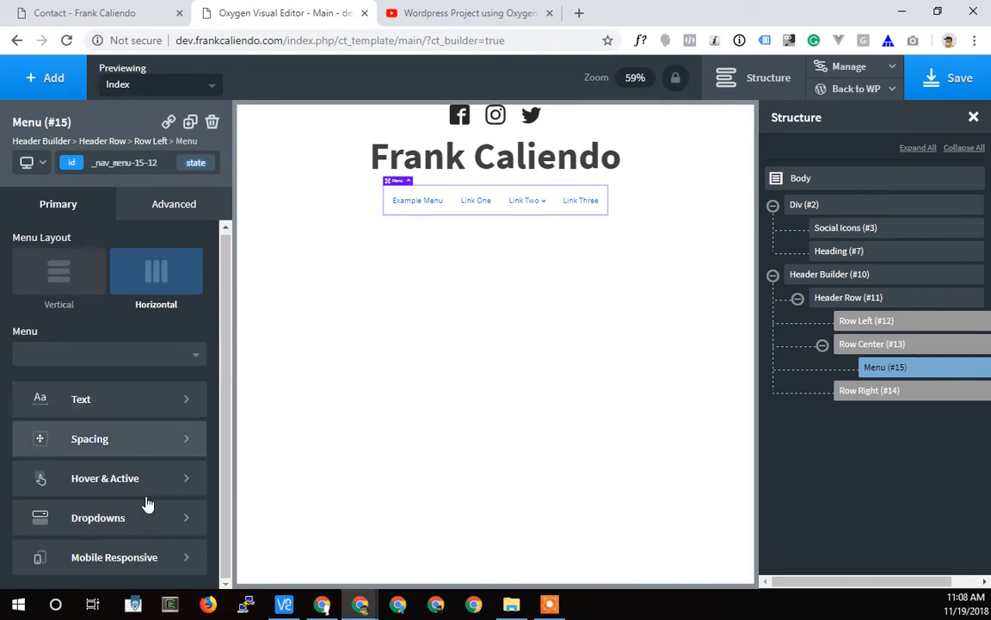
left_click(105, 480)
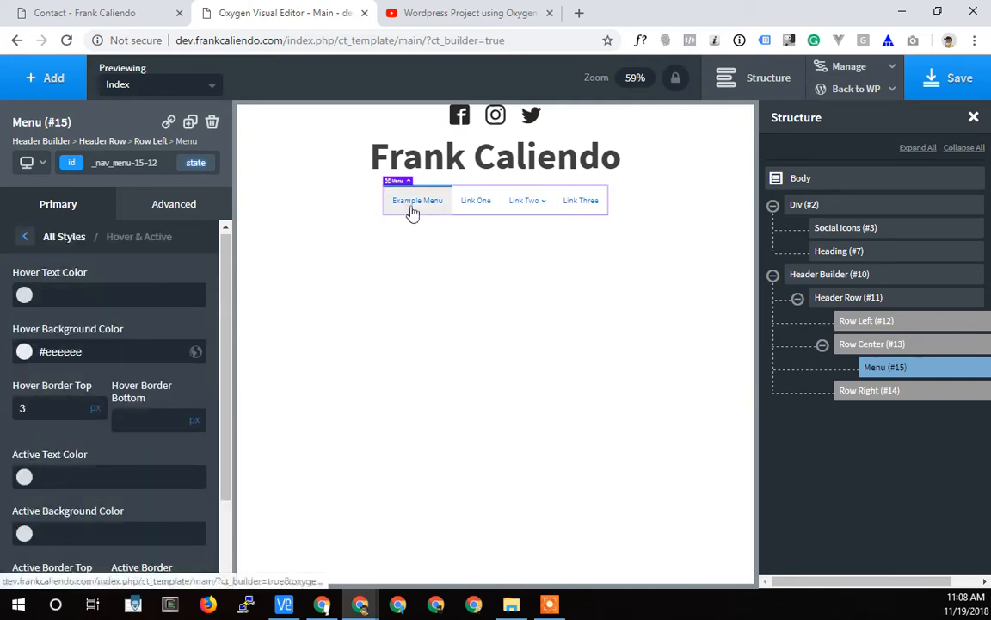
scroll(37, 387, "down", 3)
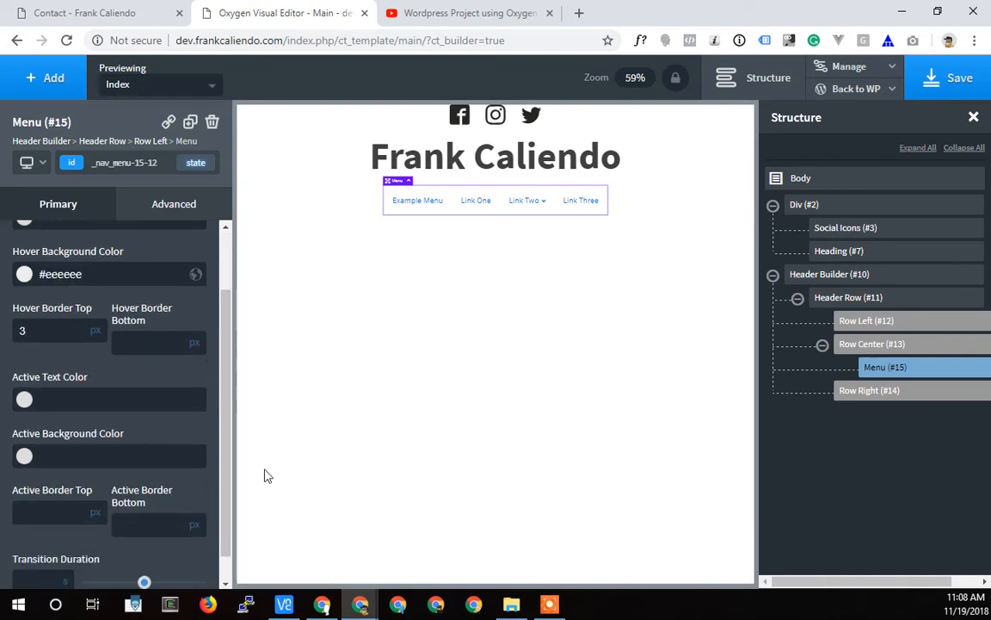
scroll(52, 345, "up", 3)
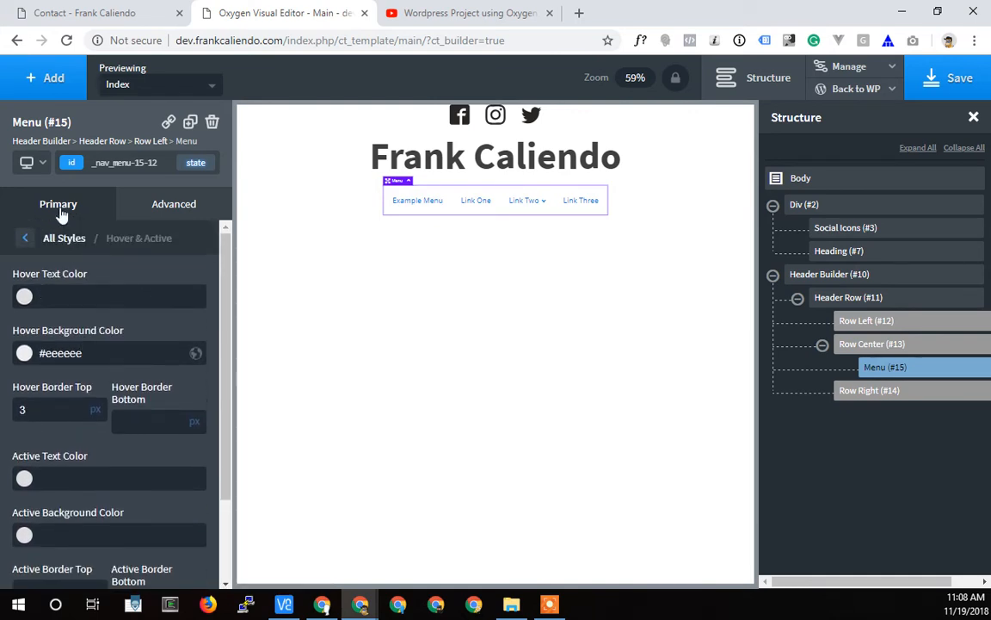
left_click(59, 206)
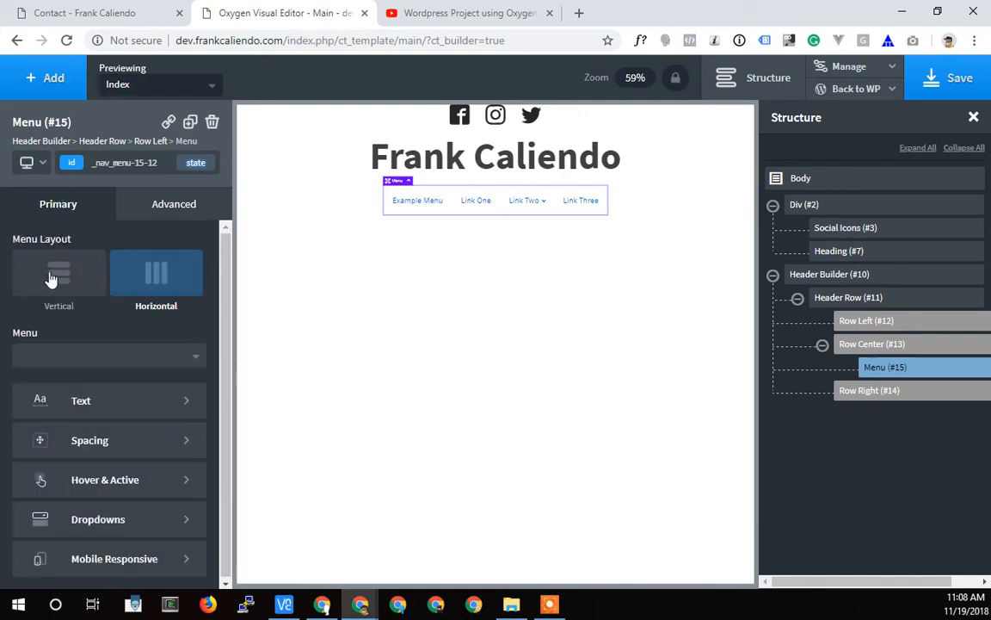
- Set the menu's text color to the neutral dark gray #494949
left_click(82, 401)
left_click(25, 351)
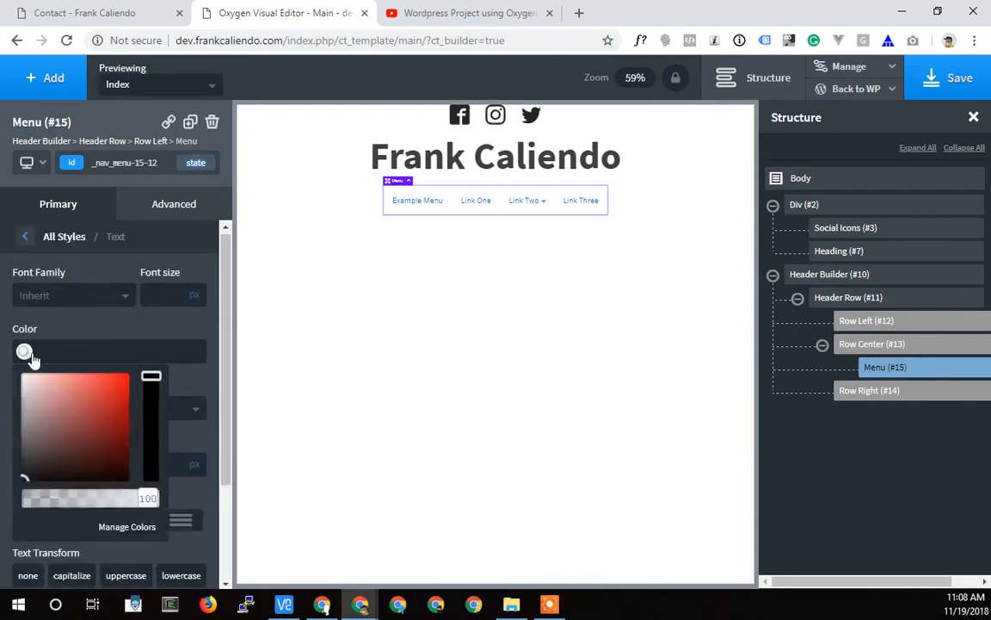
left_click(40, 472)
left_click(37, 439)
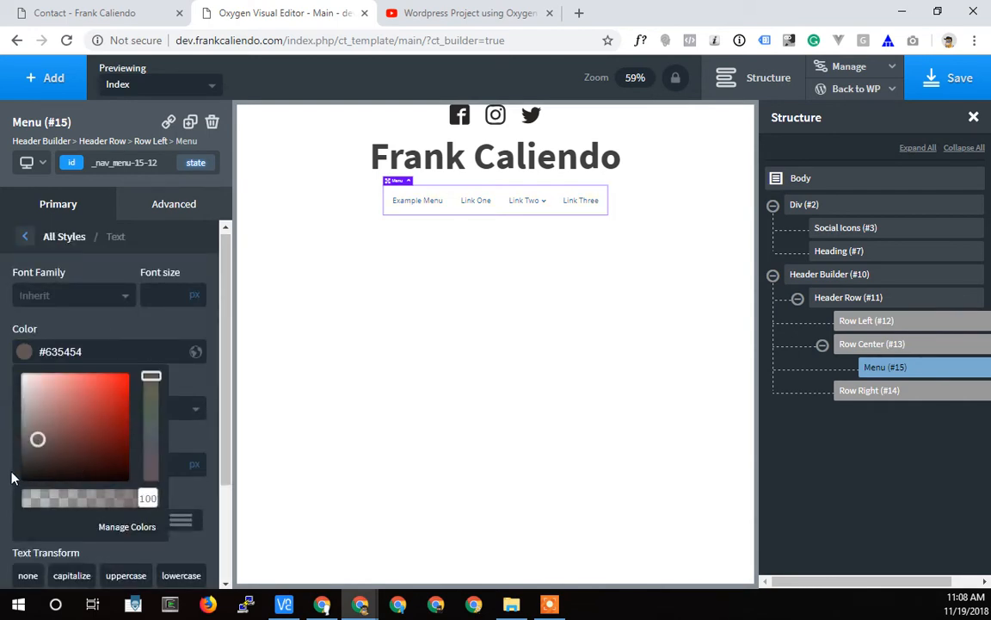
left_click_drag(34, 454, 22, 448)
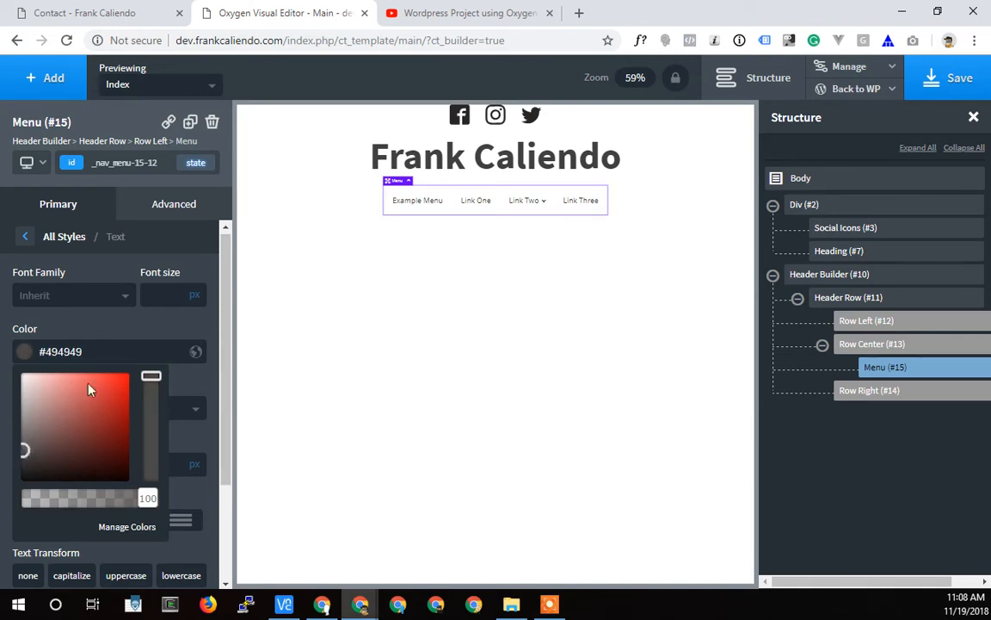
- Save the menu's text color as a global color named MainColor in the Global Colors set
left_click(196, 353)
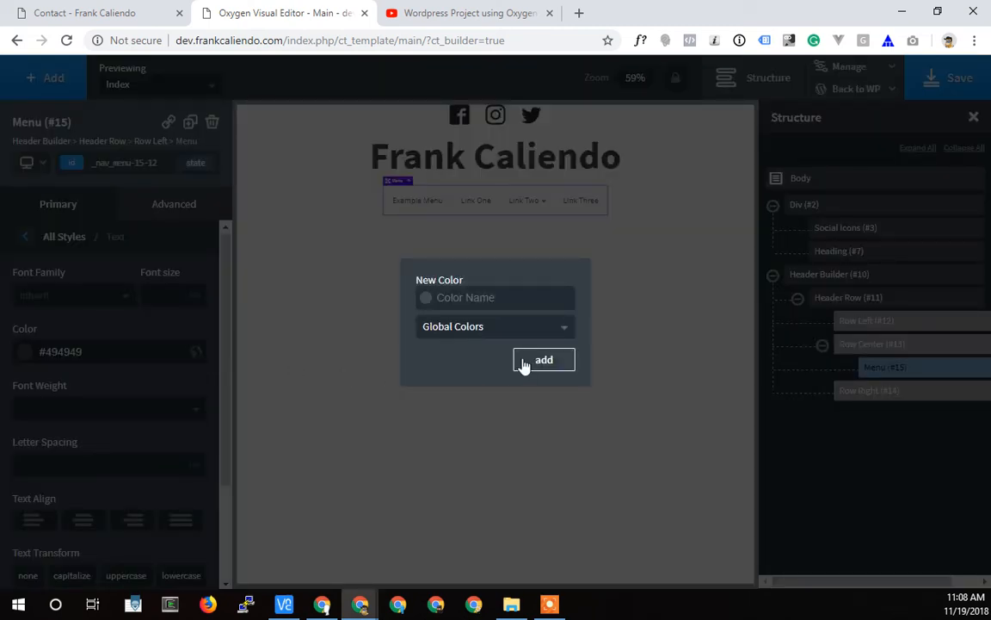
type("MainColor")
left_click(532, 365)
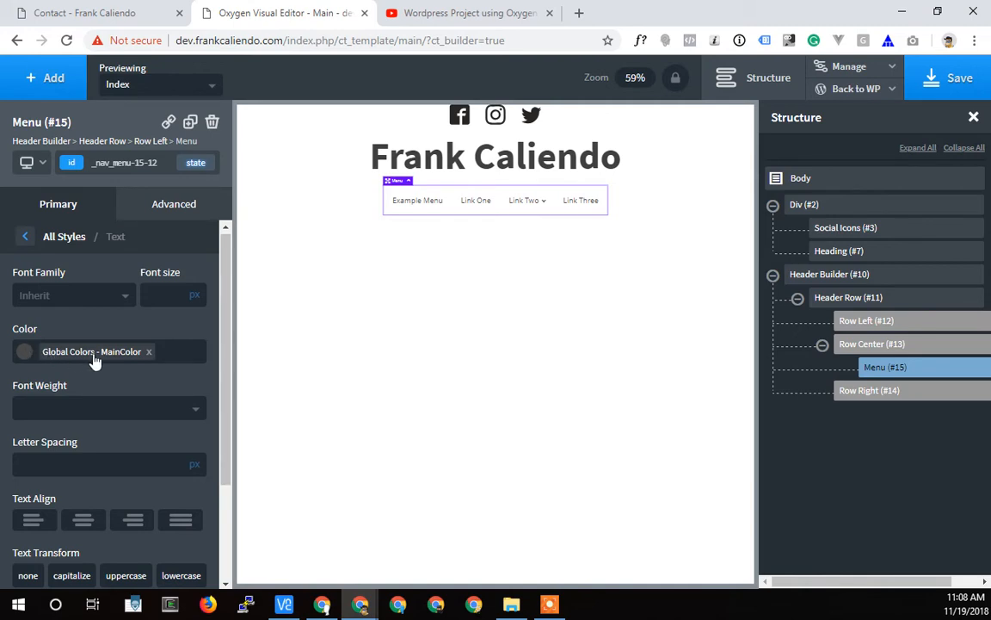
- Apply the global color MainColor to the site-name heading's text
left_click(432, 160)
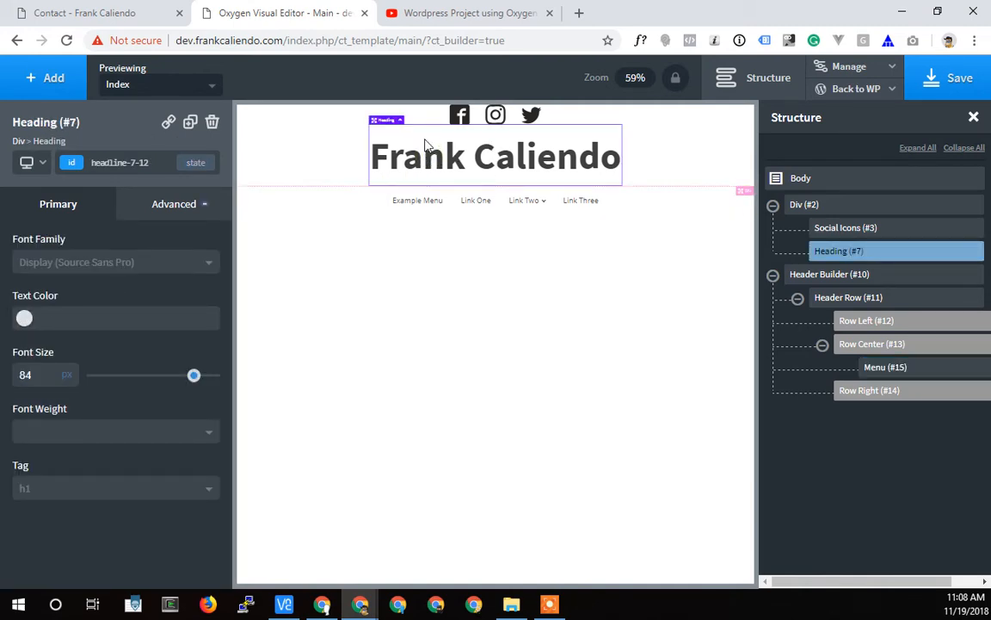
left_click(26, 318)
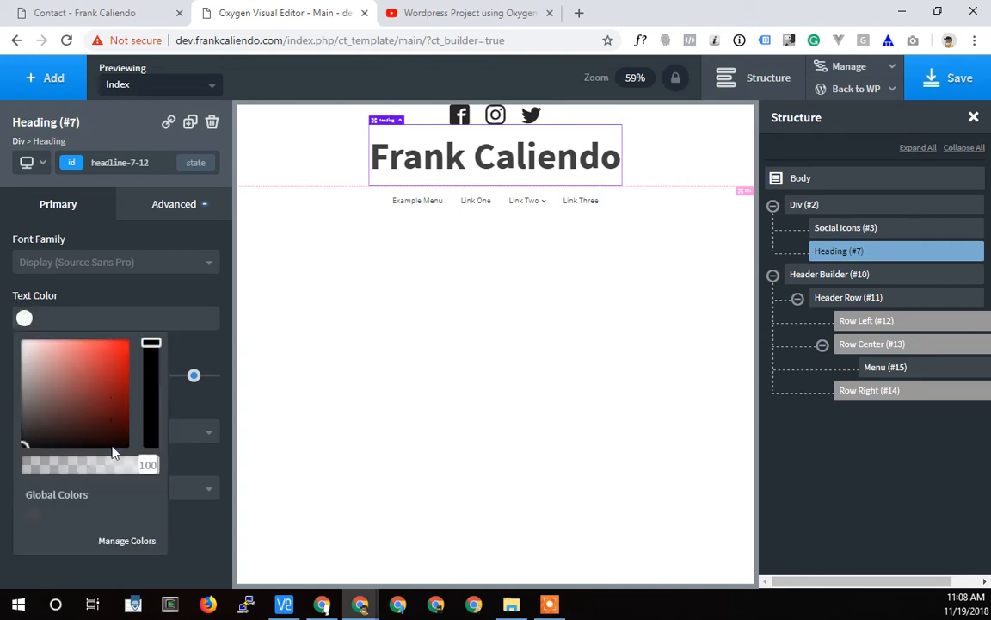
left_click(32, 513)
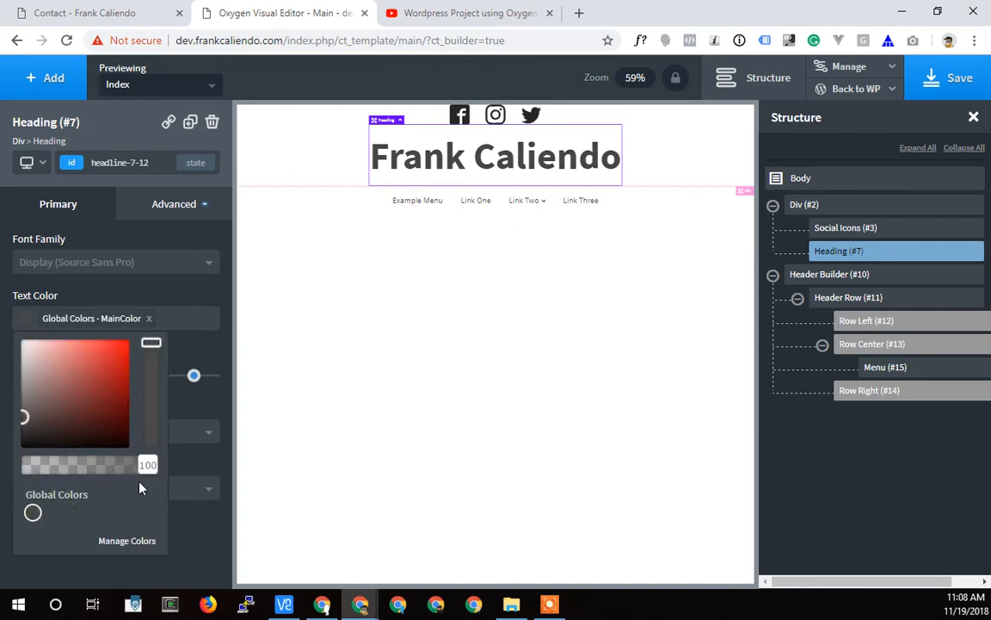
left_click(199, 321)
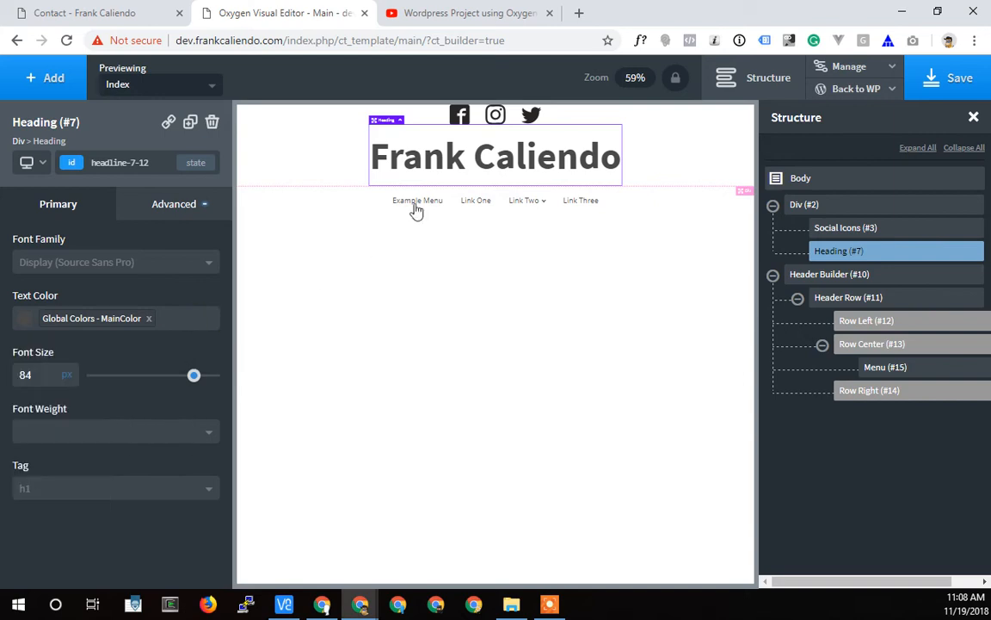
- Apply the global color MainColor to the social icons as their icon color
left_click(464, 123)
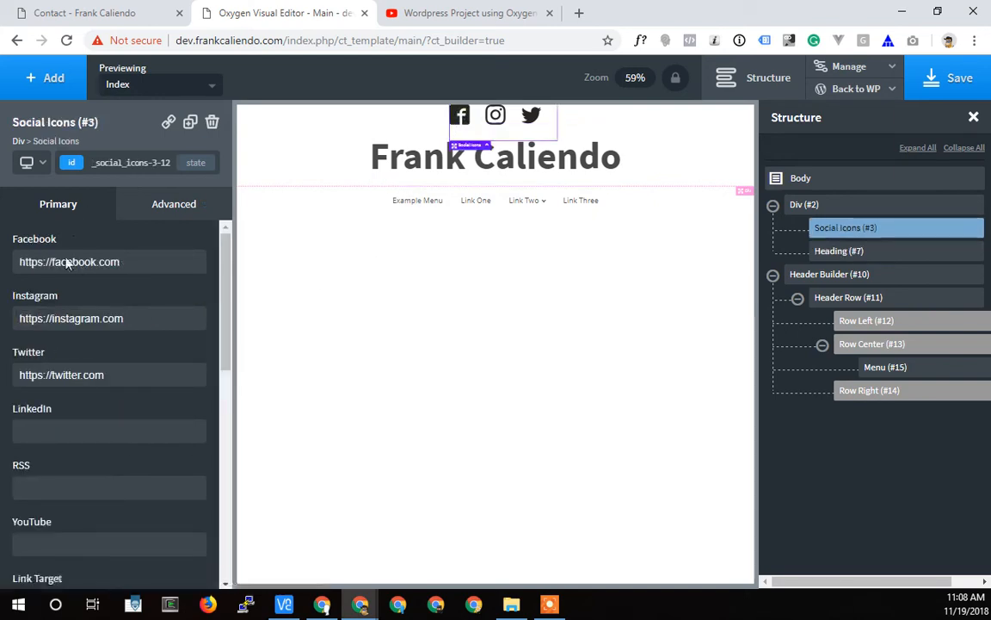
scroll(62, 349, "down", 3)
scroll(76, 396, "down", 2)
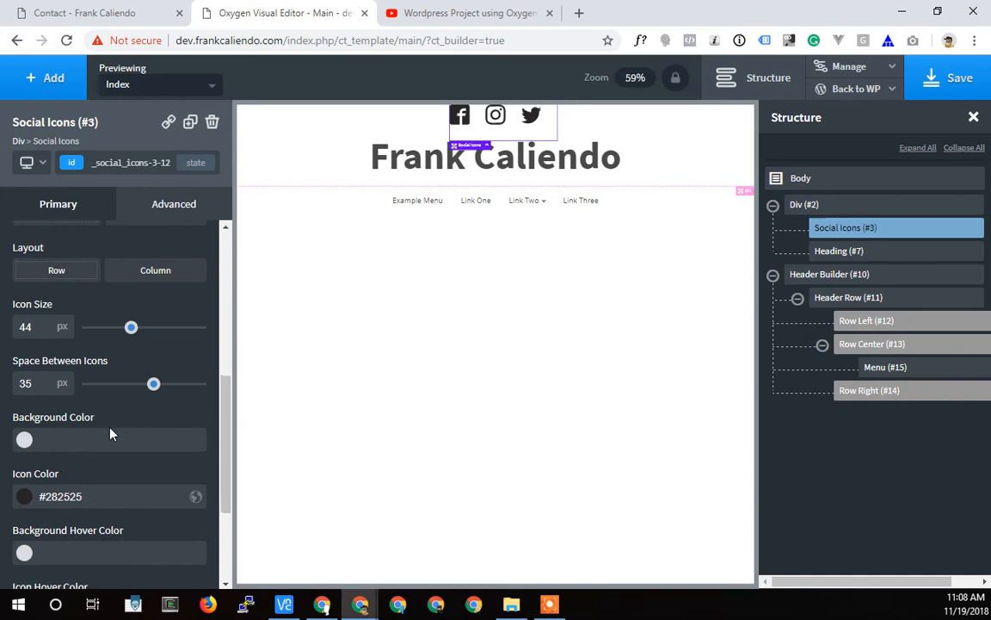
left_click(24, 499)
scroll(77, 510, "down", 2)
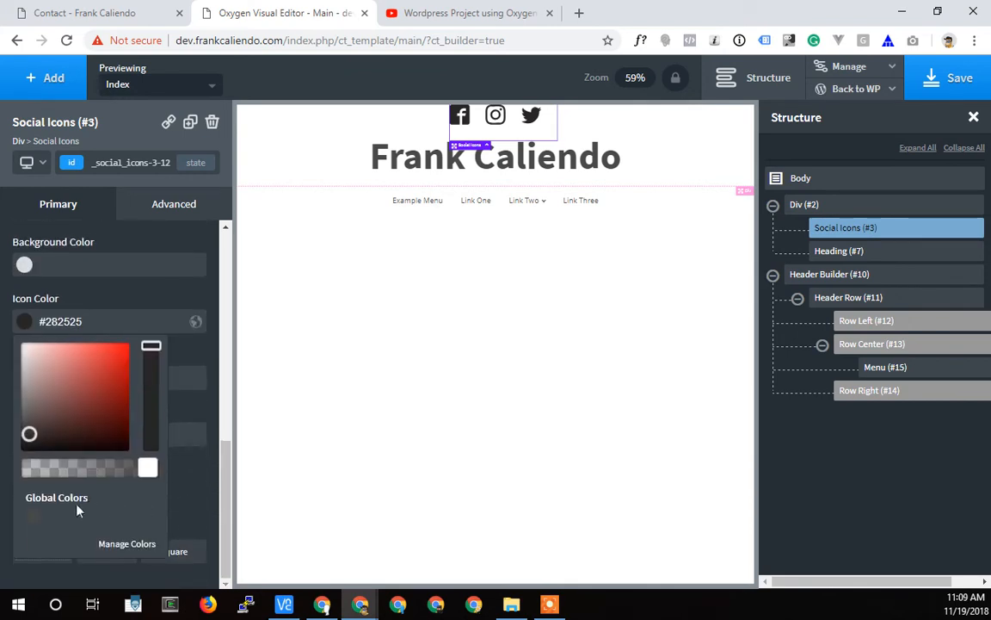
left_click(33, 516)
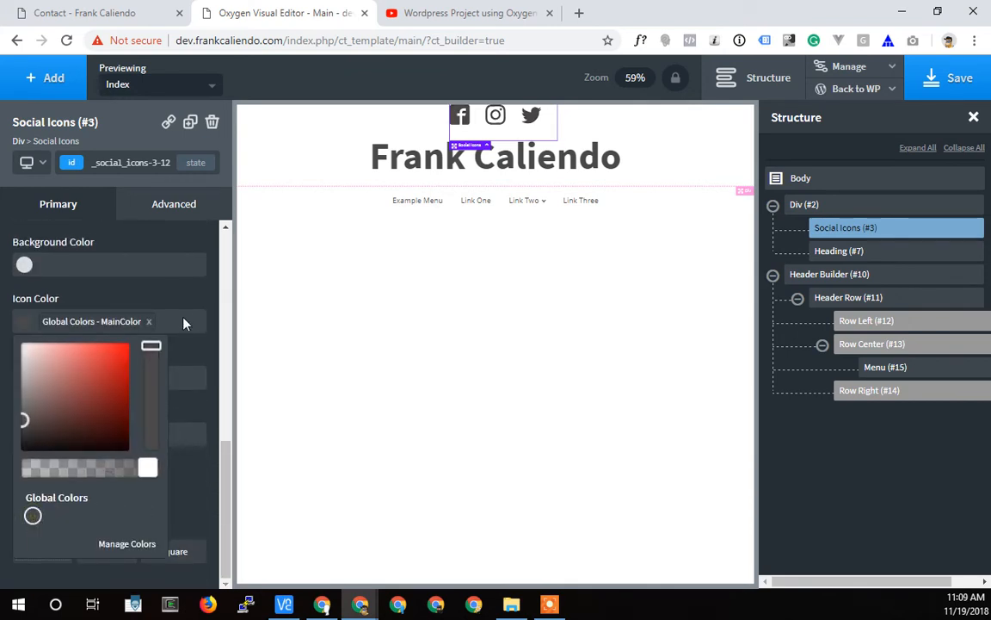
- Examine the editor settings, including page settings and global styles, and open the Global Colors set
left_click(118, 546)
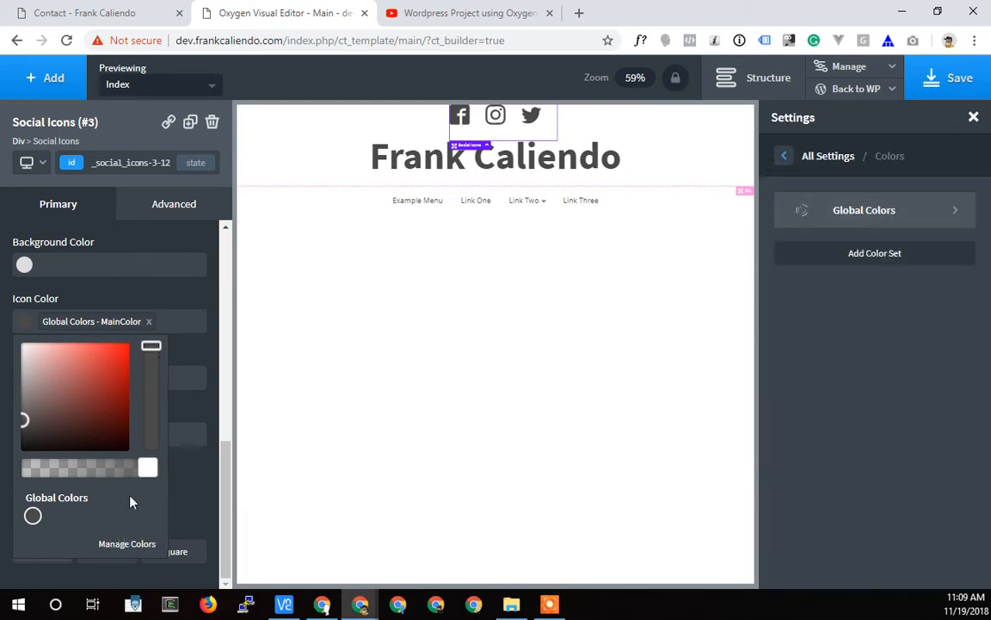
left_click(861, 213)
left_click(849, 67)
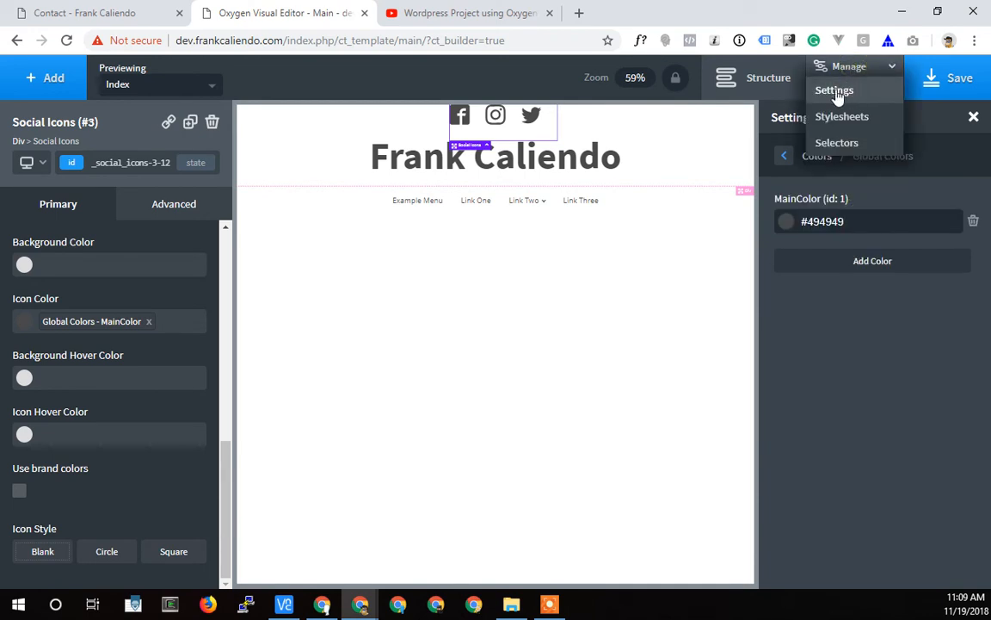
left_click(835, 91)
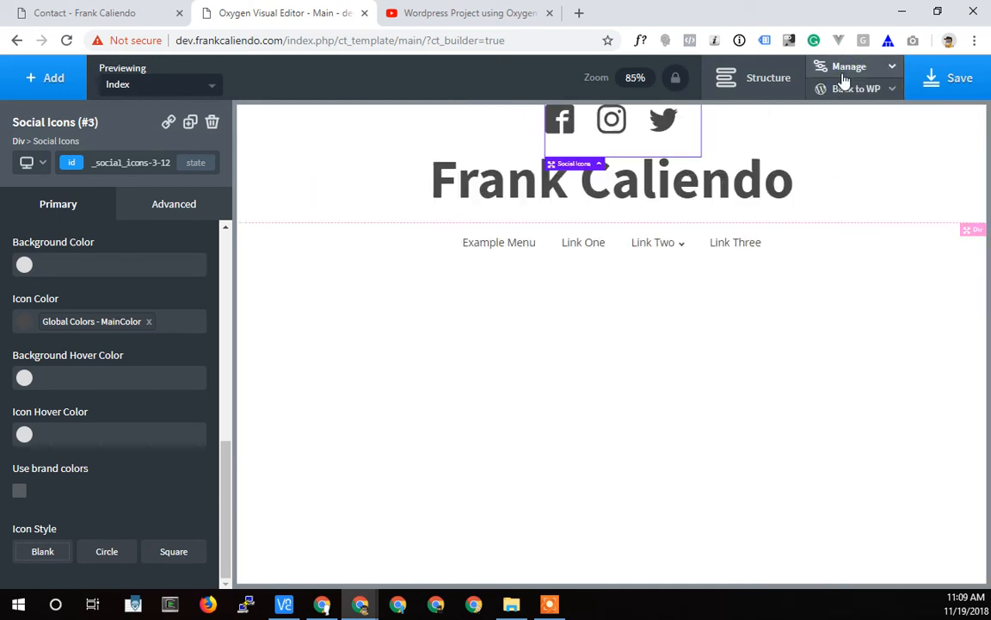
left_click(839, 66)
left_click(837, 90)
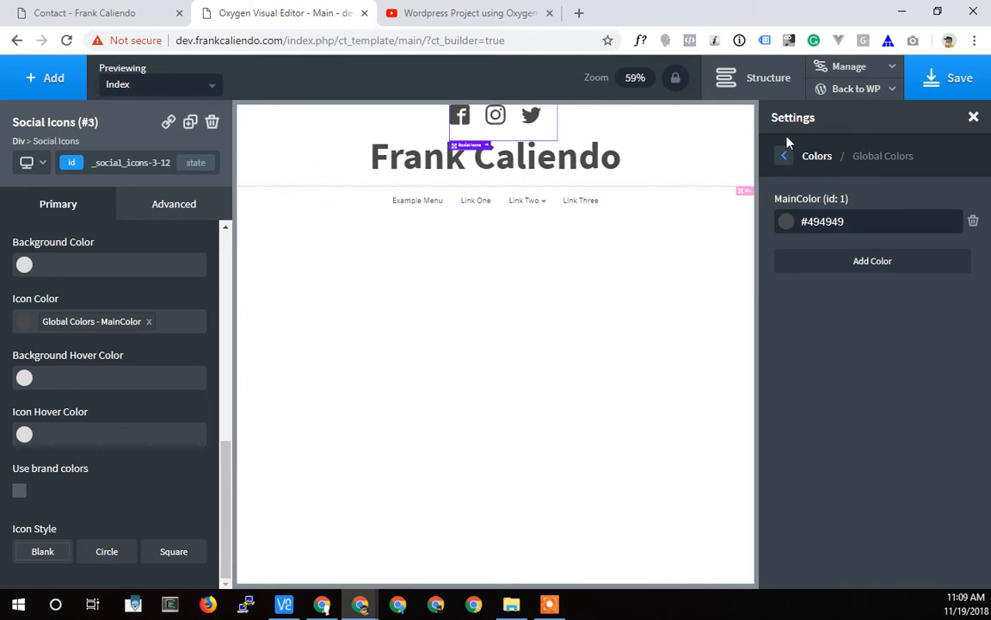
left_click(785, 162)
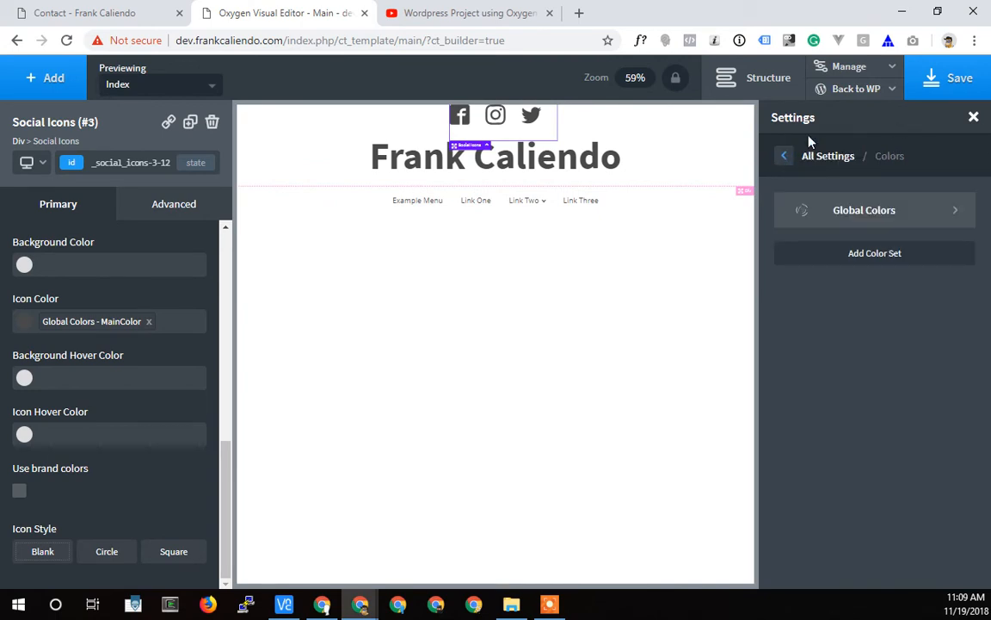
left_click(779, 157)
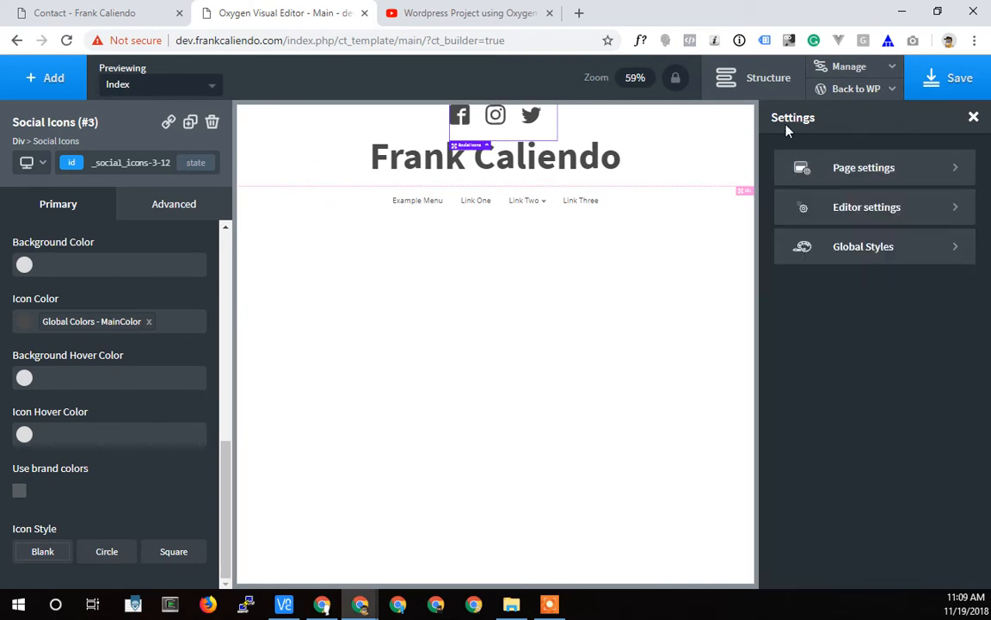
left_click(850, 172)
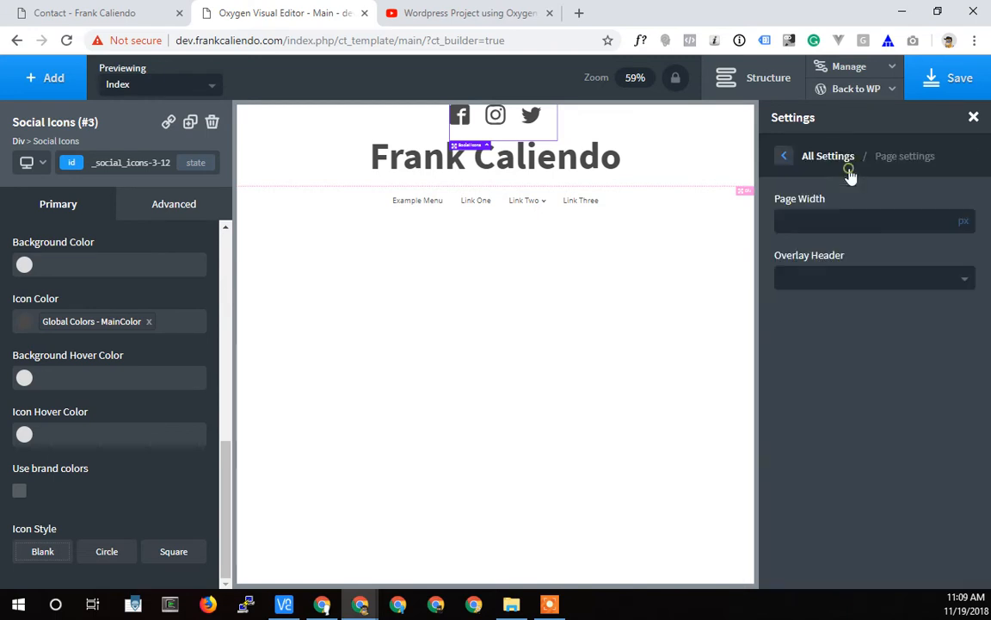
left_click(787, 158)
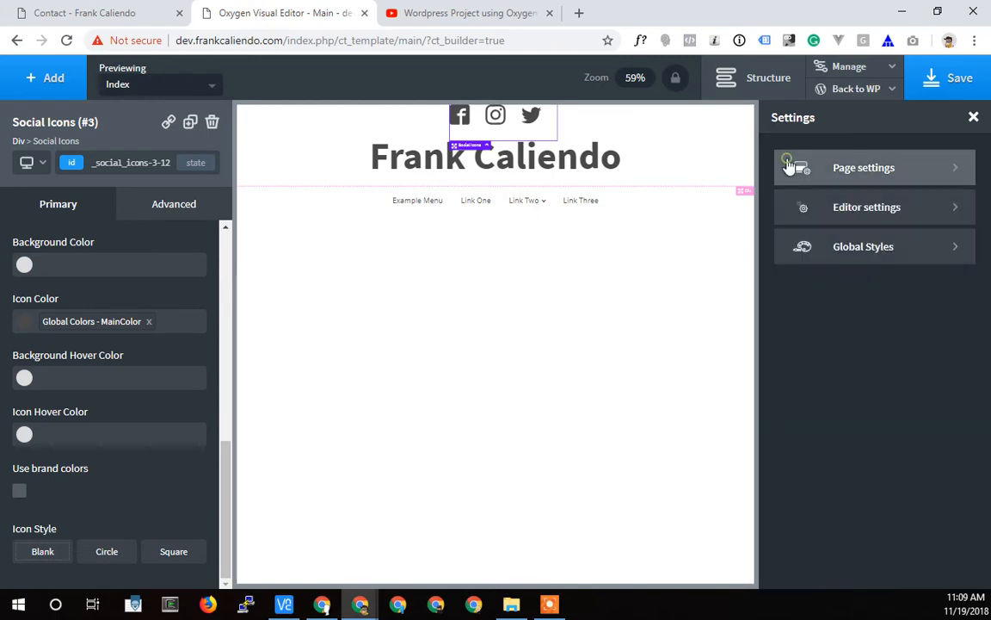
left_click(834, 251)
left_click(846, 211)
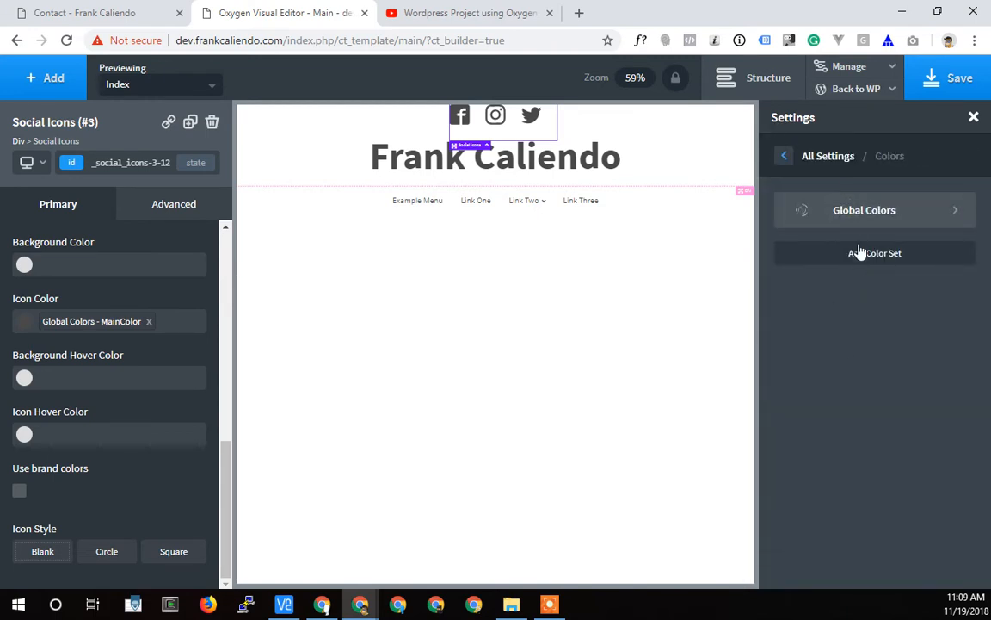
left_click(850, 217)
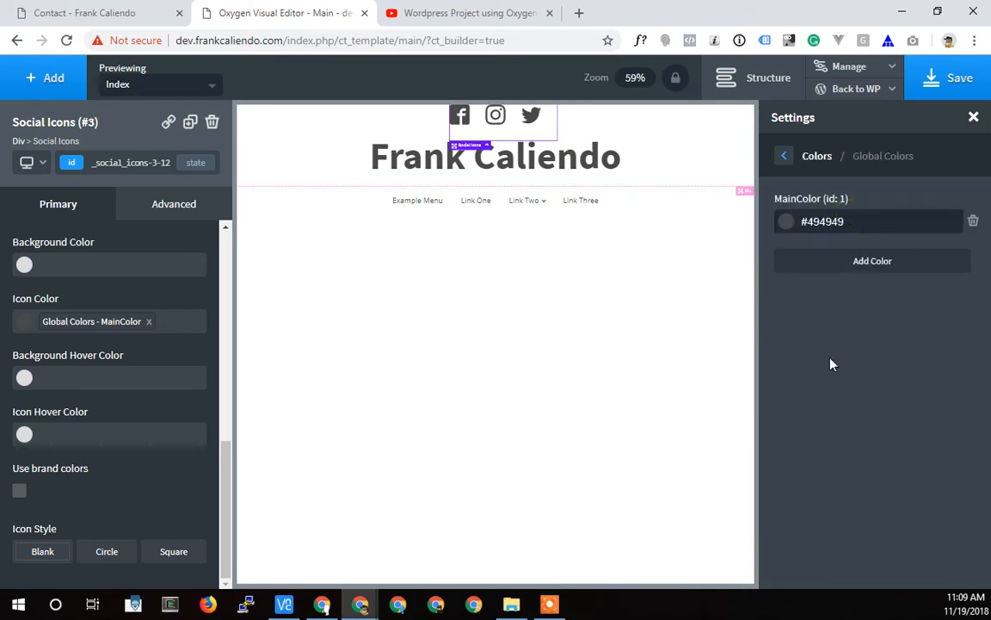
- Try the red #e52020 for the global color MainColor, and set it to the dark gray #423d3d
left_click(786, 224)
left_click(879, 261)
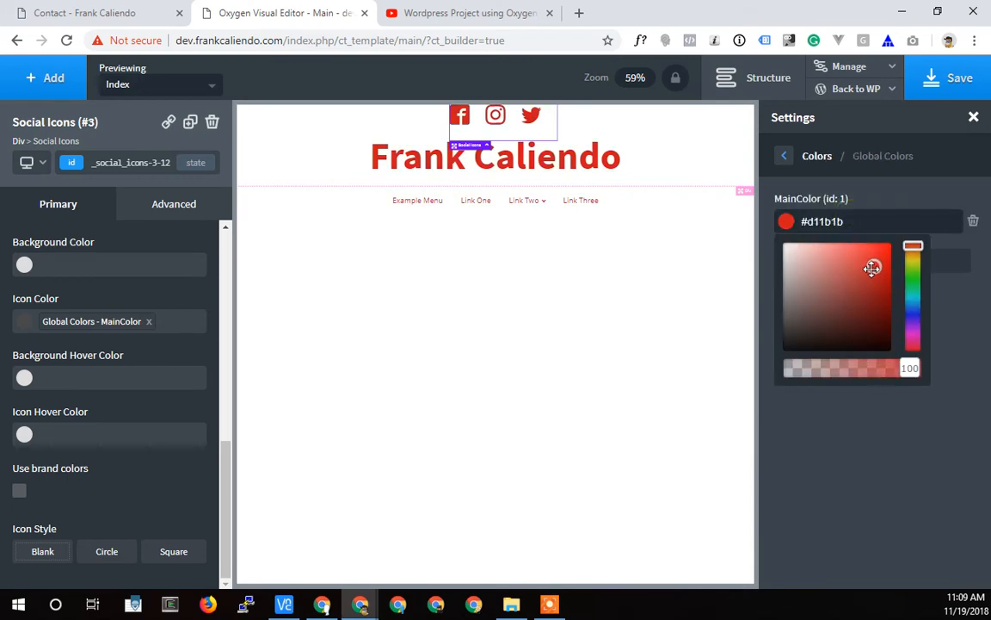
left_click(861, 282)
mouse_move(853, 301)
left_mouse_down()
mouse_move(849, 310)
mouse_move(847, 272)
mouse_move(876, 255)
left_mouse_up()
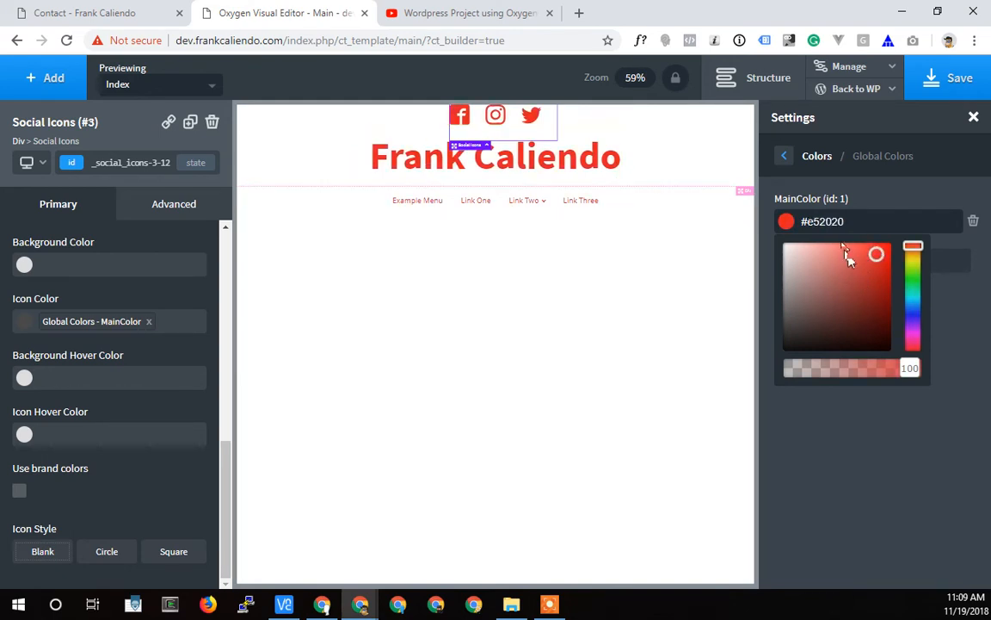
mouse_move(876, 291)
left_mouse_down()
mouse_move(790, 345)
mouse_move(792, 337)
mouse_move(823, 345)
mouse_move(805, 313)
mouse_move(796, 334)
mouse_move(792, 323)
left_mouse_up()
left_click(865, 475)
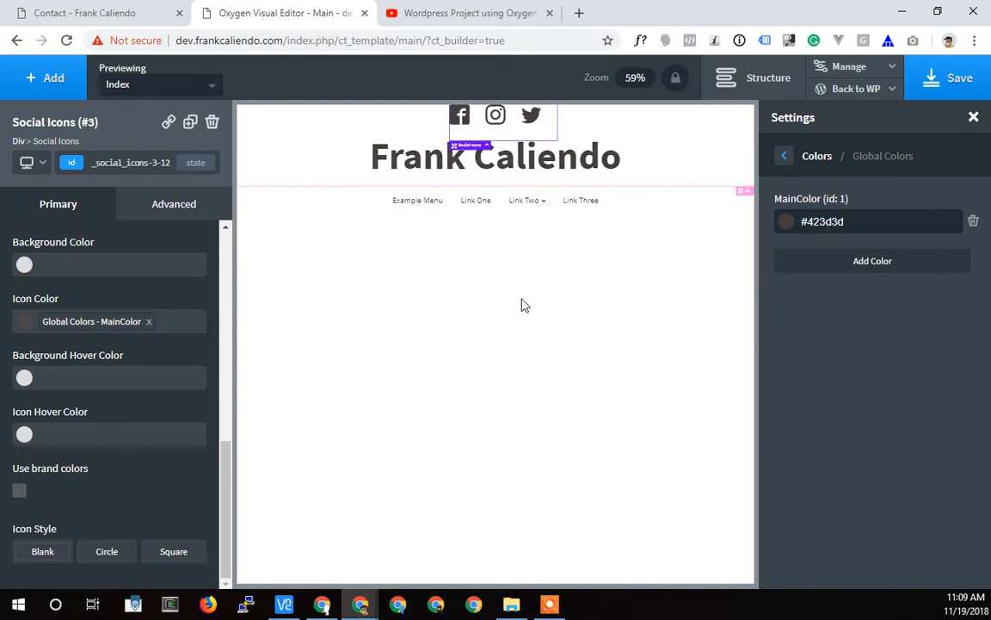
- Check the live site's header and set the navigation menu's font size to 32 px
left_click(85, 15)
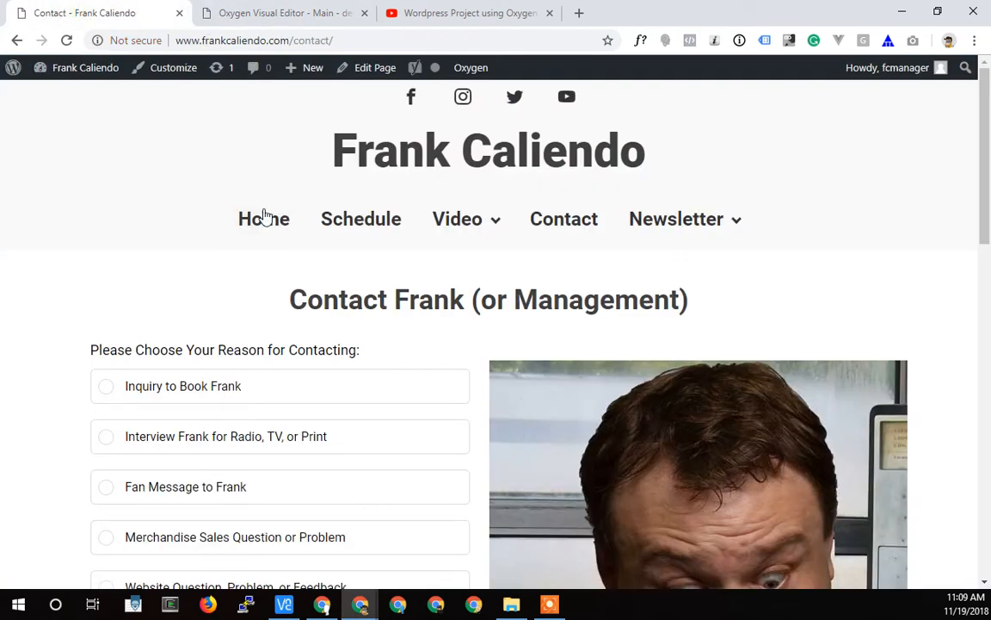
left_click(287, 14)
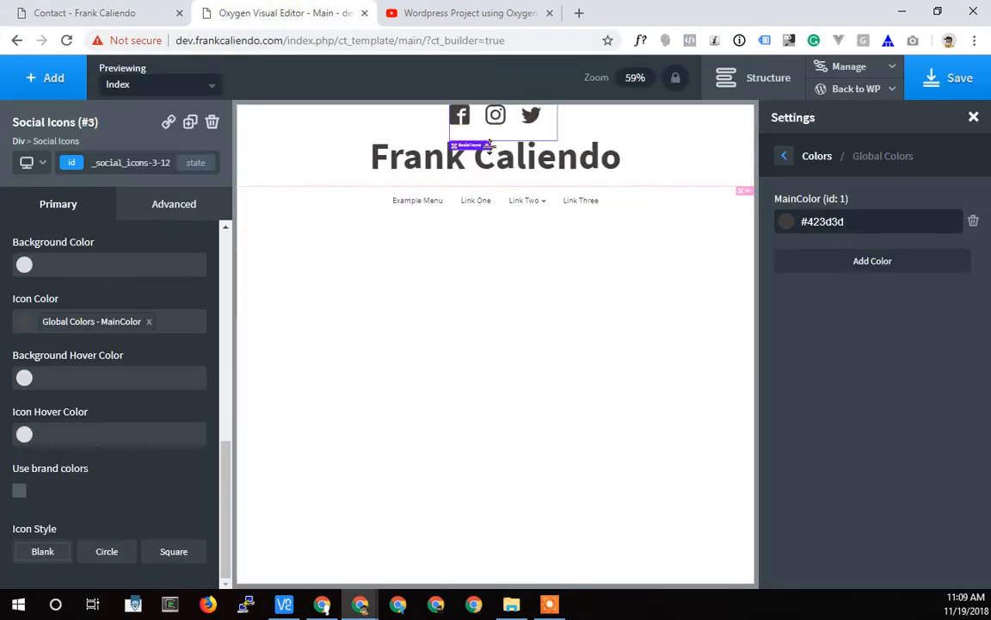
left_click(476, 203)
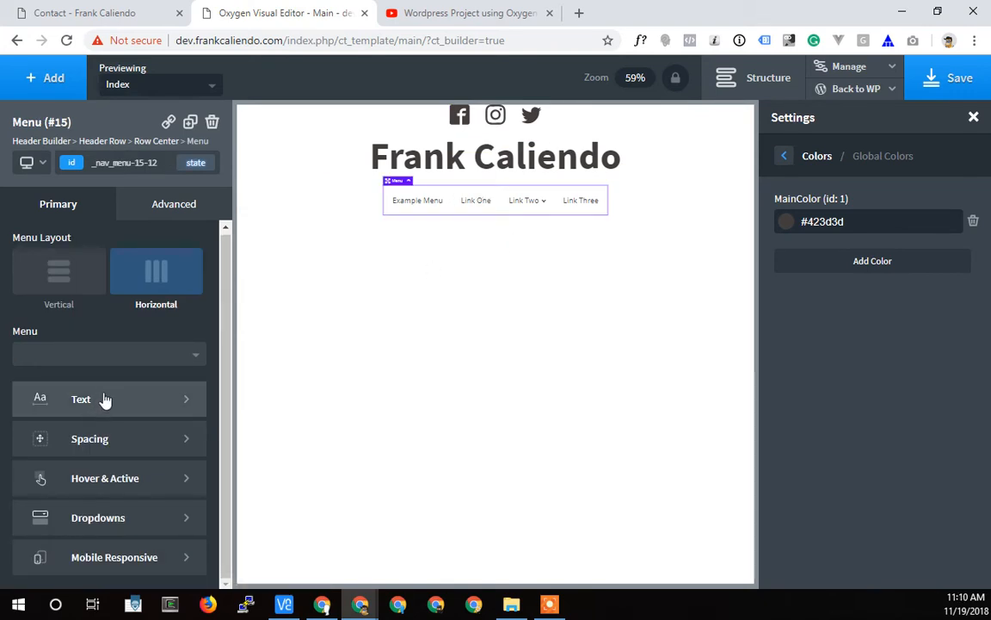
left_click(97, 402)
scroll(113, 407, "down", 2)
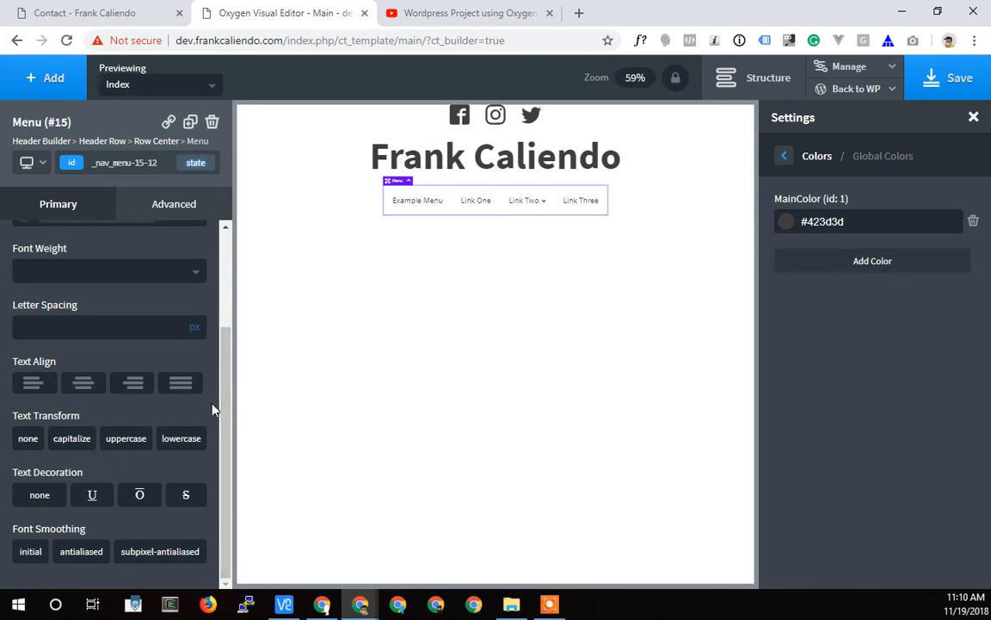
scroll(203, 358, "up", 4)
scroll(203, 301, "down", 2)
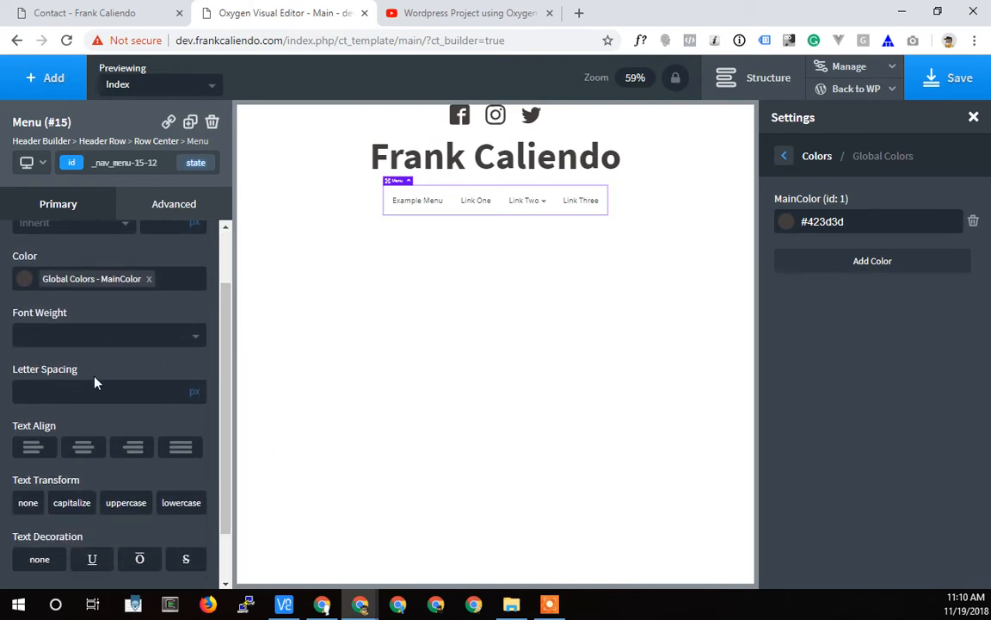
scroll(95, 382, "up", 2)
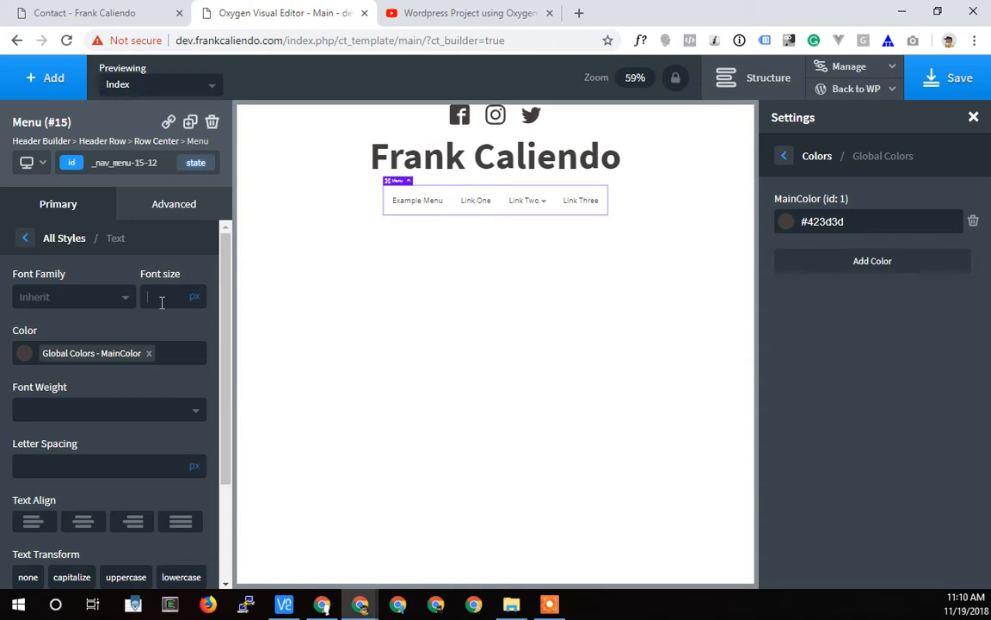
type("24")
key("BackSpace")
key("BackSpace")
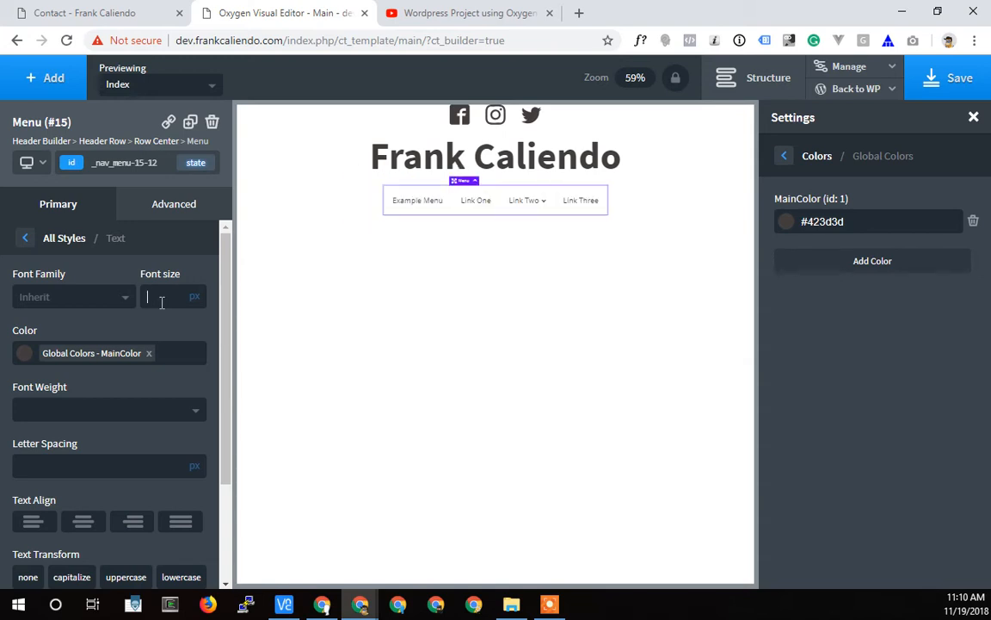
type("32")
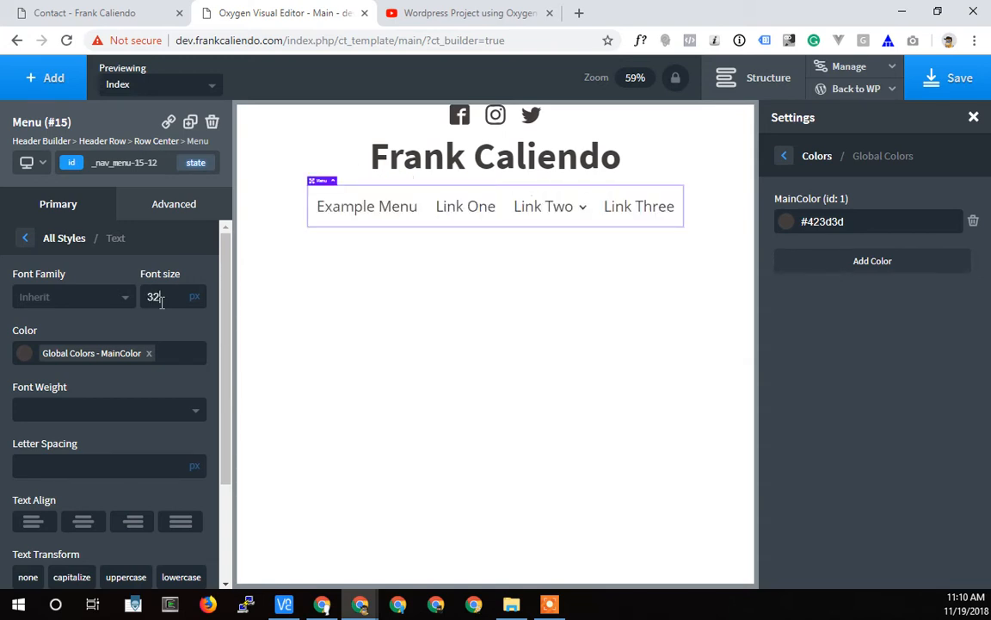
- Try the menu's font weight at 600 and 800, compare with the live site's header, and set it to 700
left_click(196, 412)
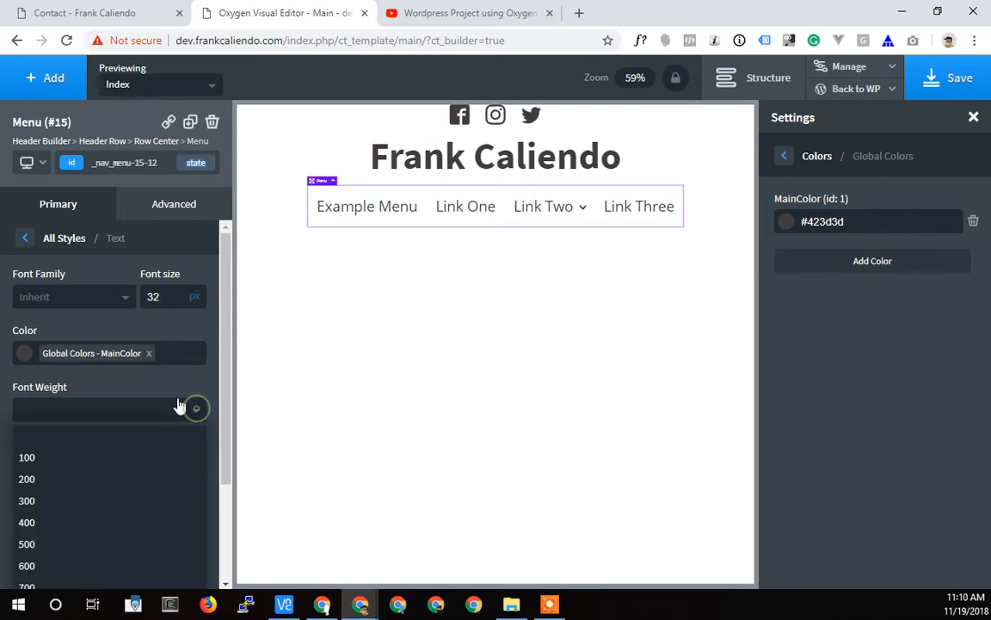
left_click(17, 567)
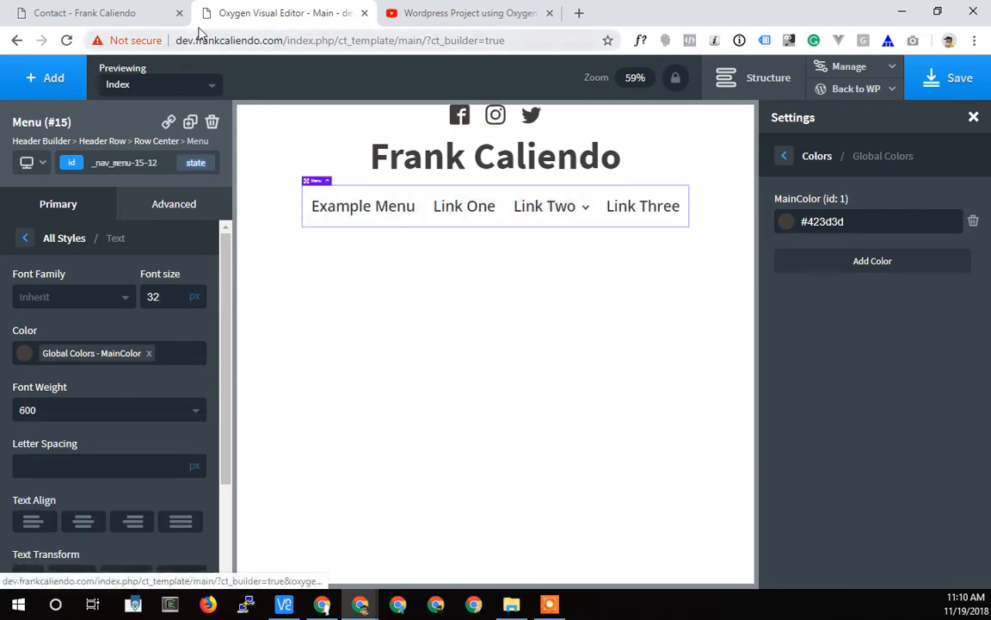
left_click(55, 17)
left_click(275, 19)
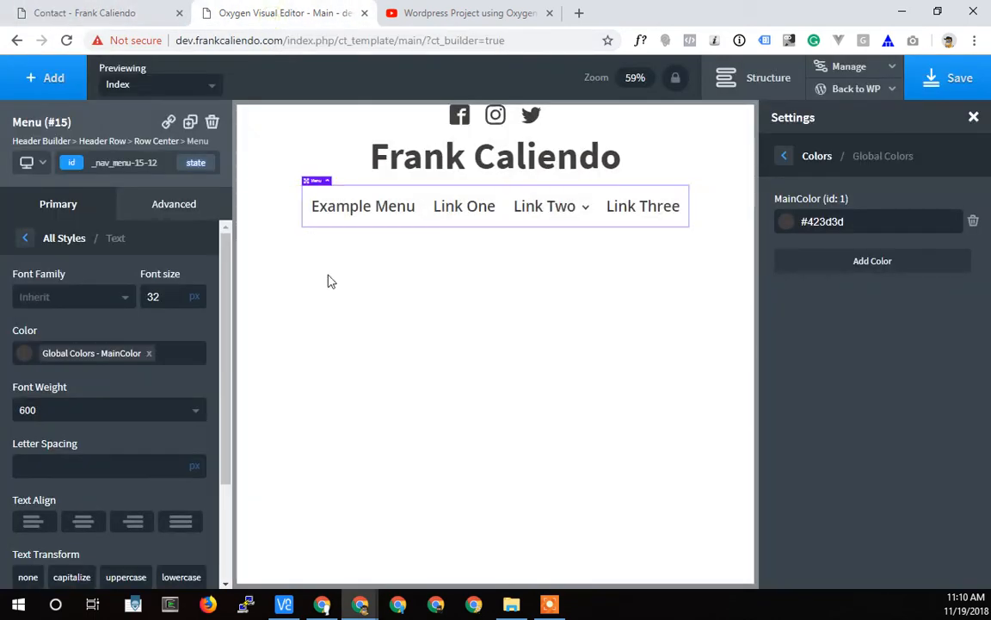
left_click(194, 412)
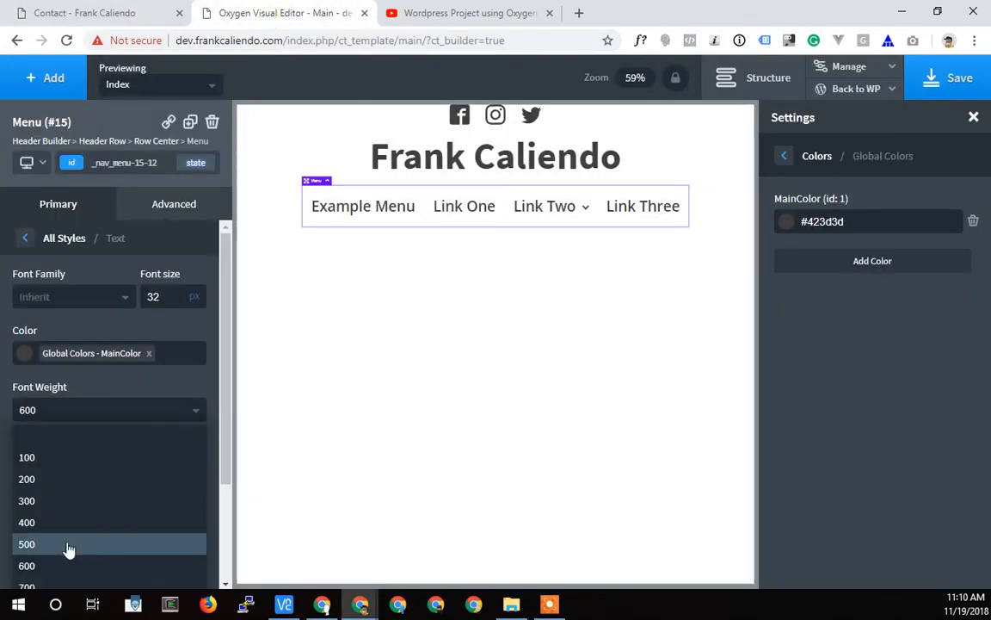
scroll(51, 516, "down", 2)
left_click(30, 472)
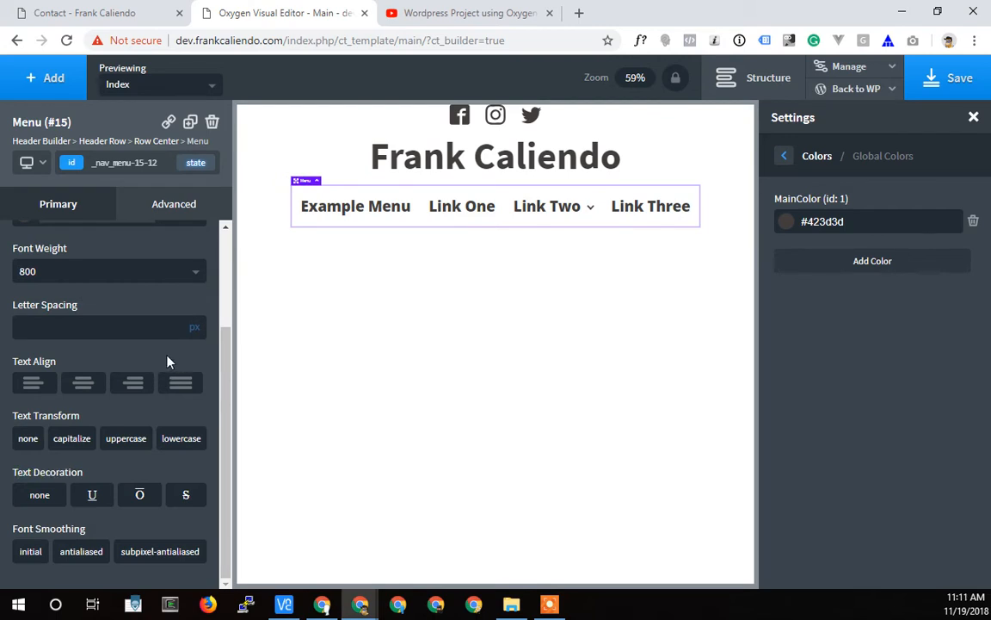
left_click(197, 274)
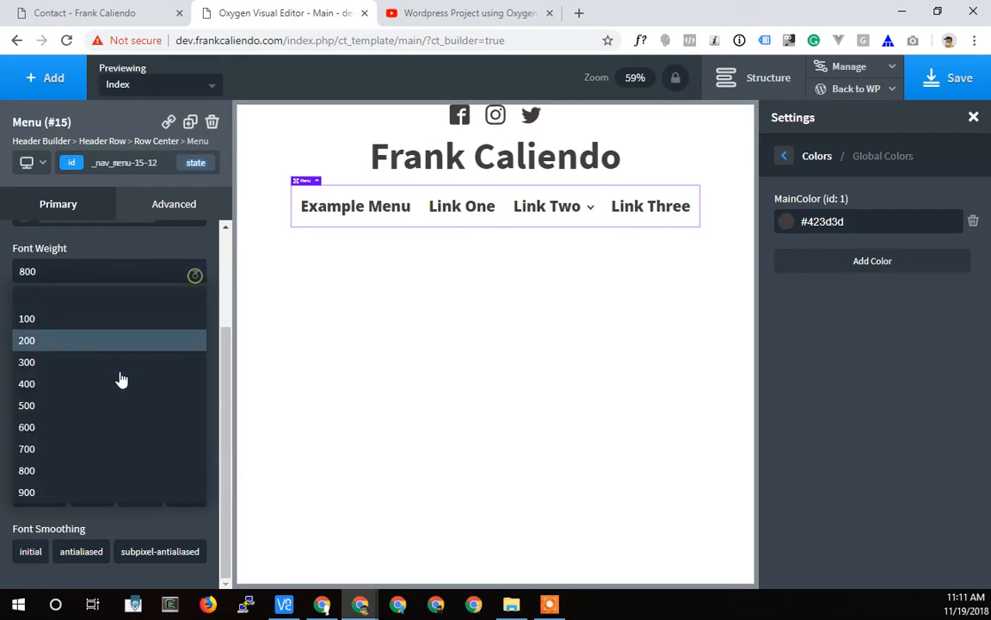
left_click(38, 452)
- Reduce the navigation menu's font size to 30 px
scroll(140, 402, "up", 3)
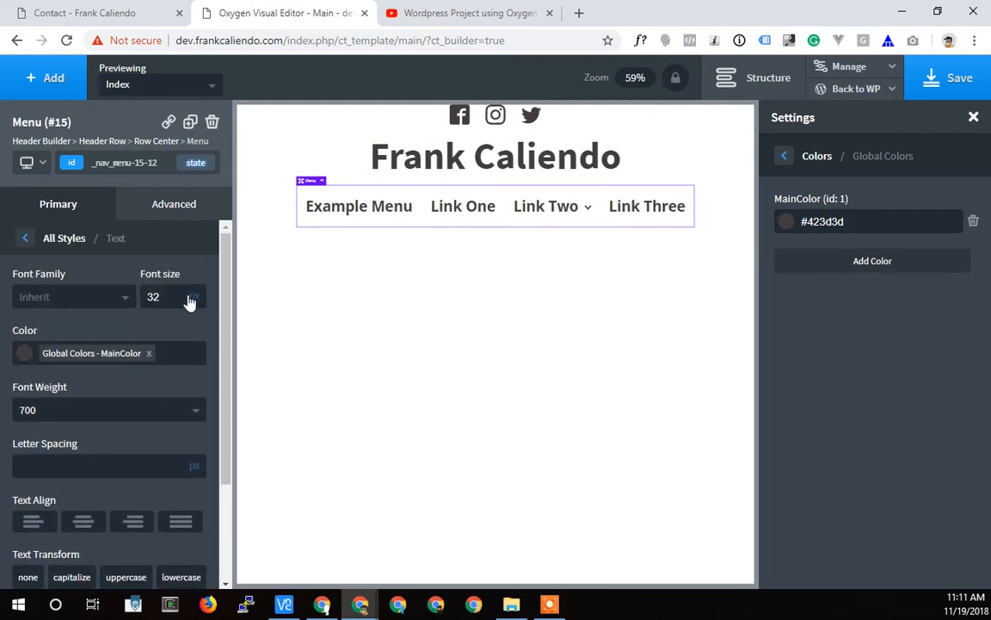
double_click(171, 298)
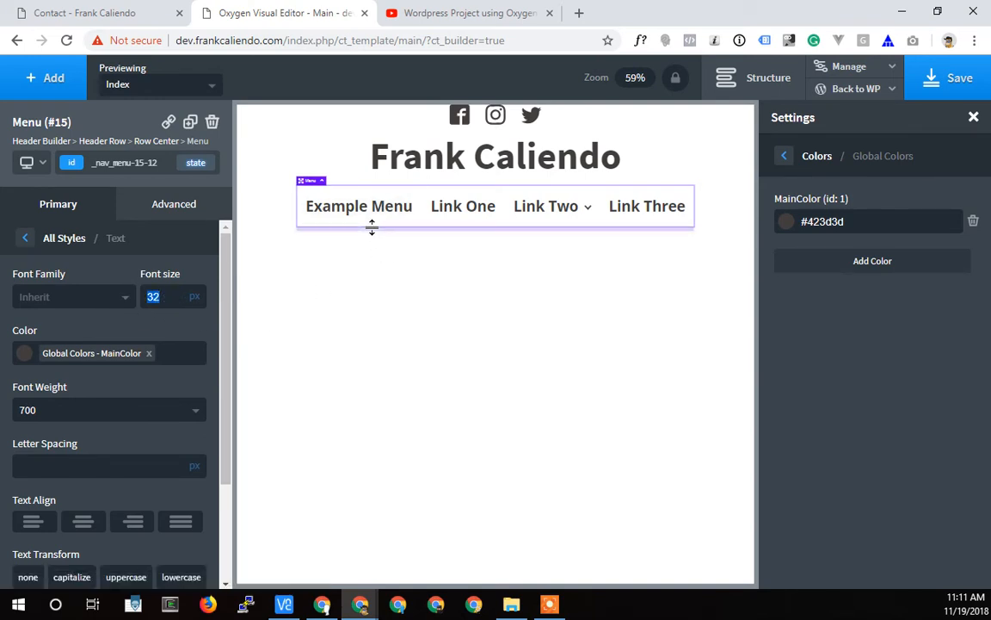
type("24")
key("BackSpace")
key("BackSpace")
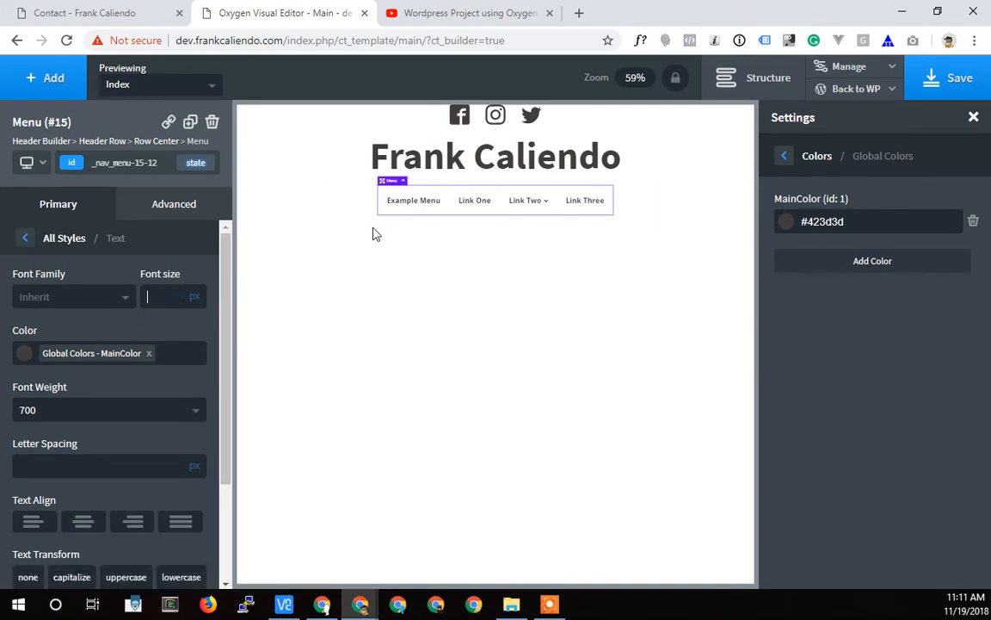
type("30")
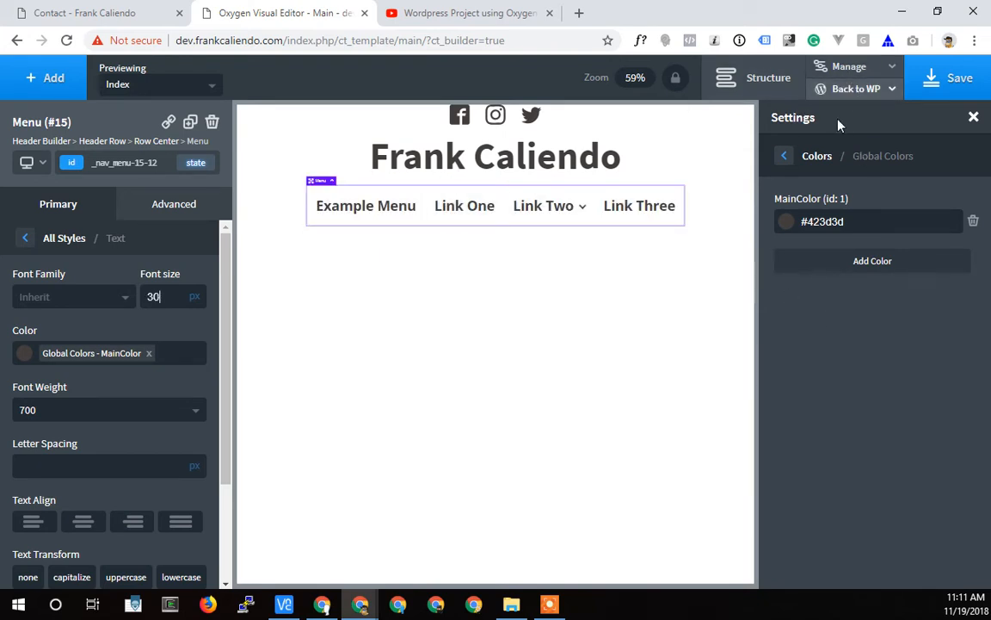
- Set both the global display font and the global text font to Roboto
left_click(786, 157)
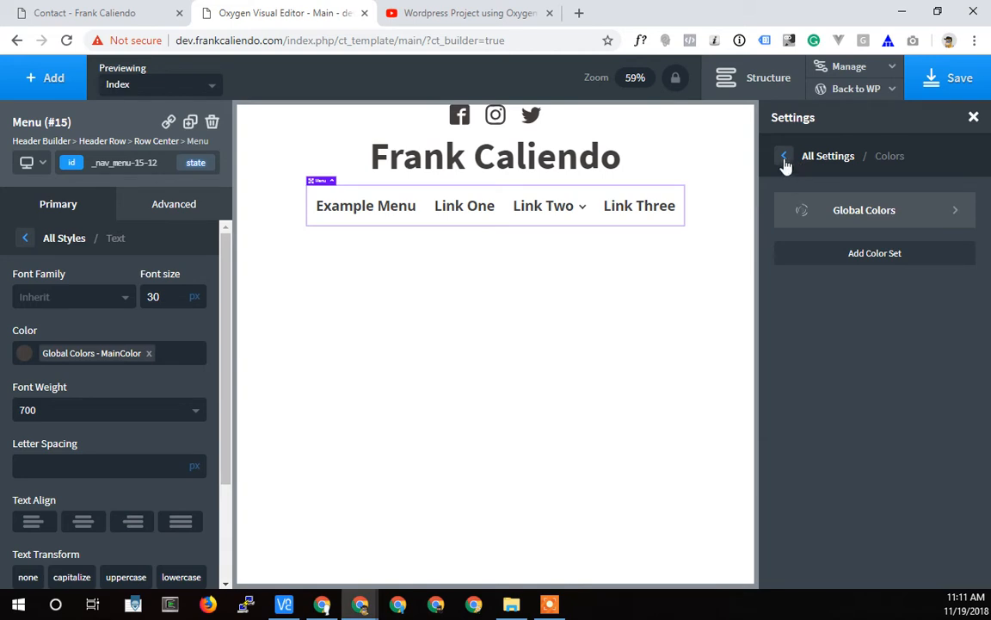
left_click(786, 162)
left_click(856, 247)
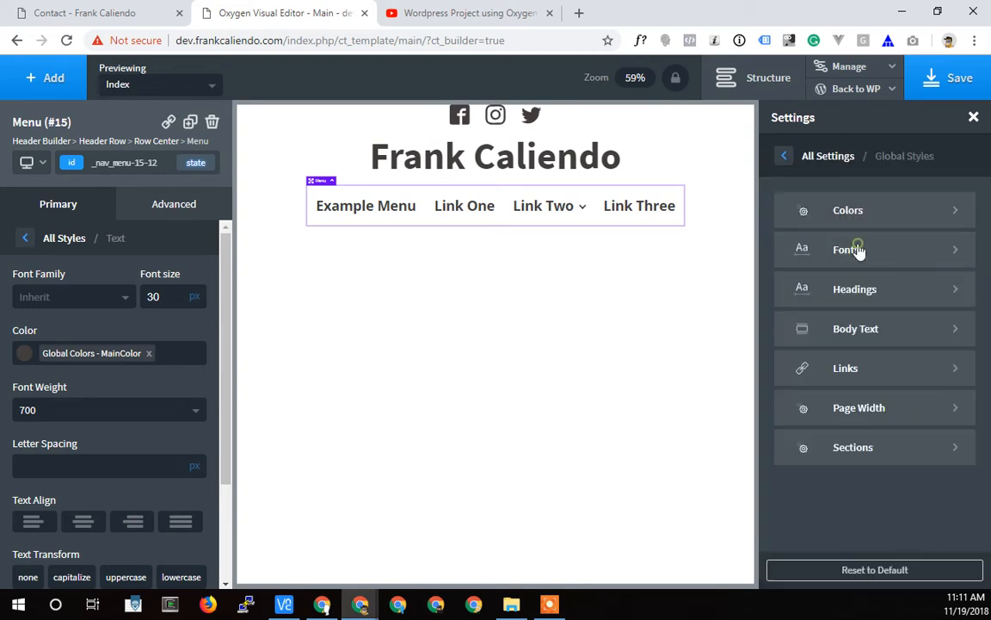
left_click(850, 251)
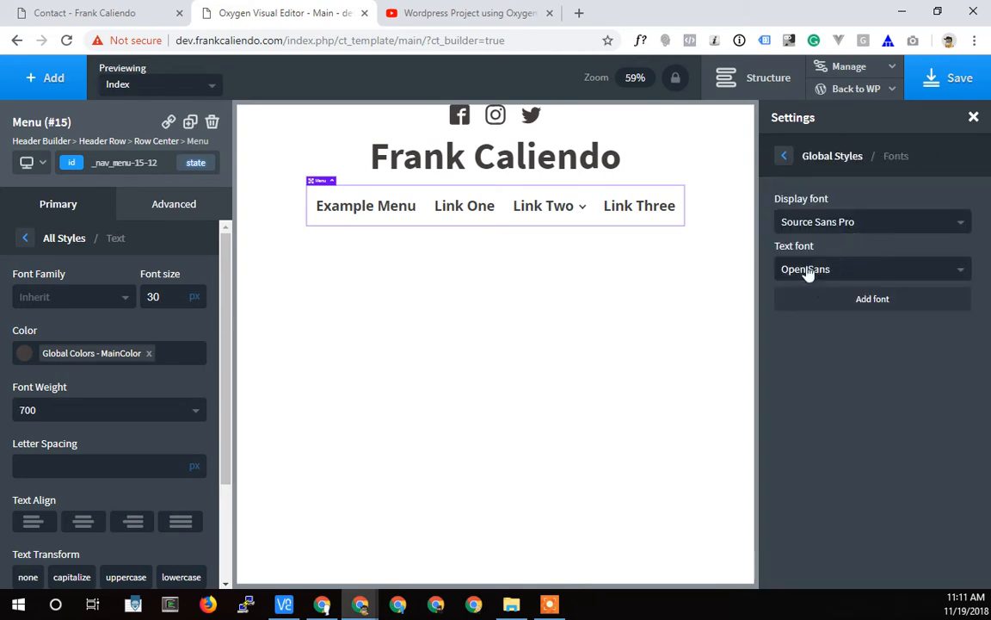
left_click(960, 223)
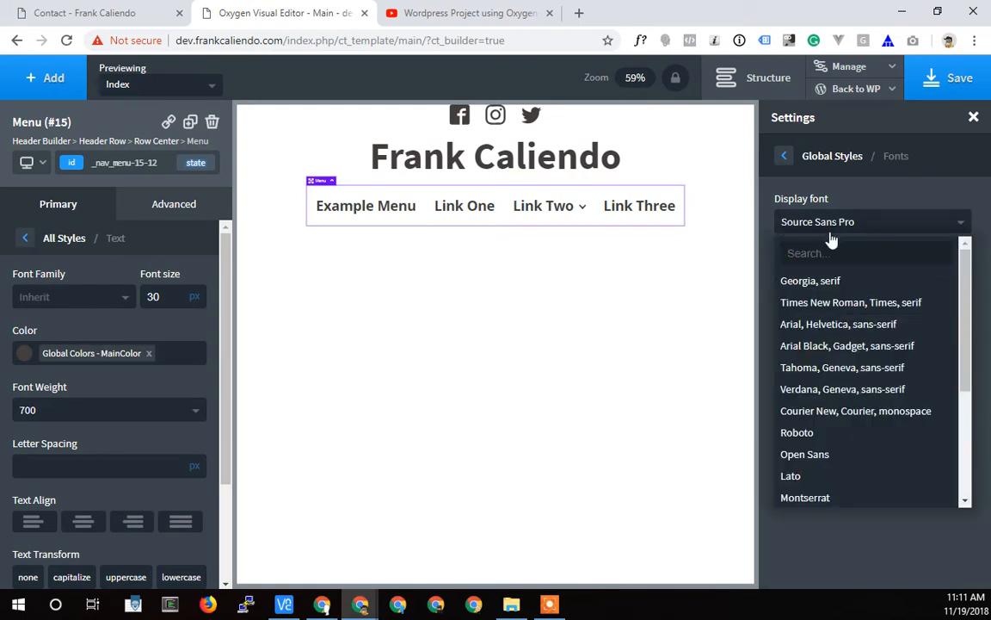
left_click(796, 432)
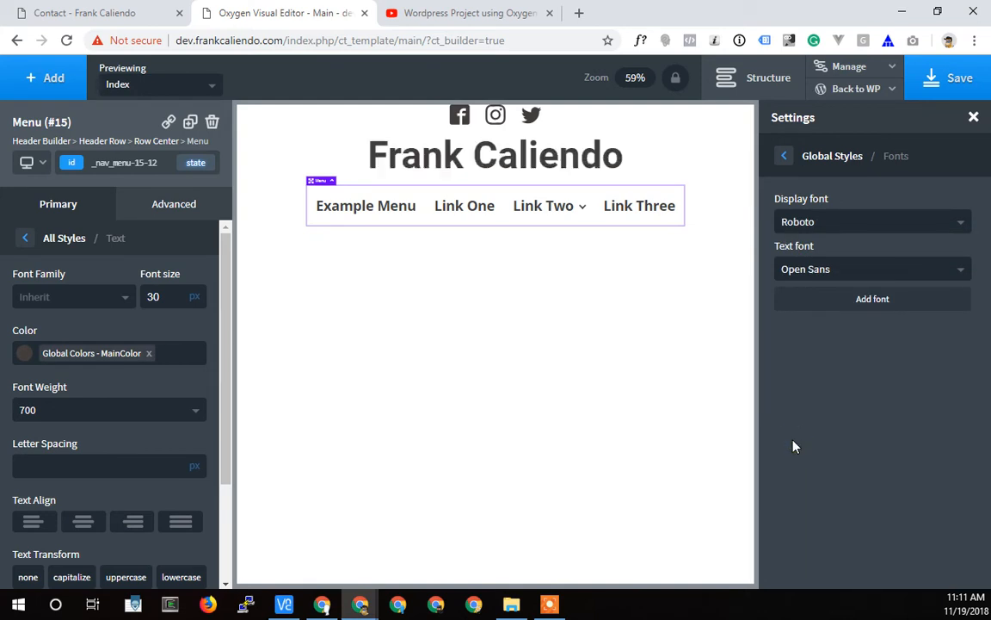
left_click(847, 271)
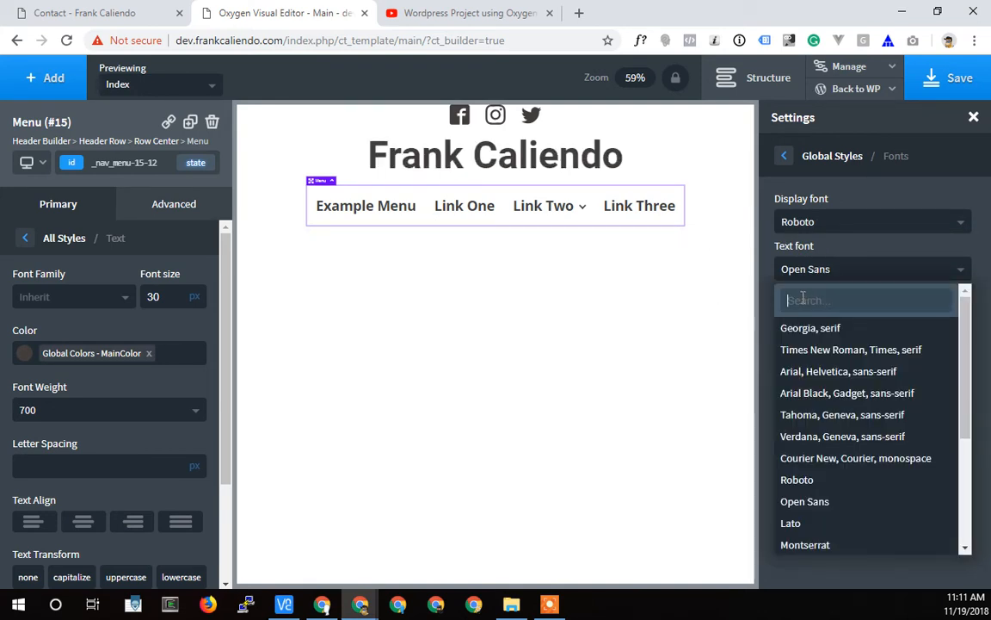
type("roboto")
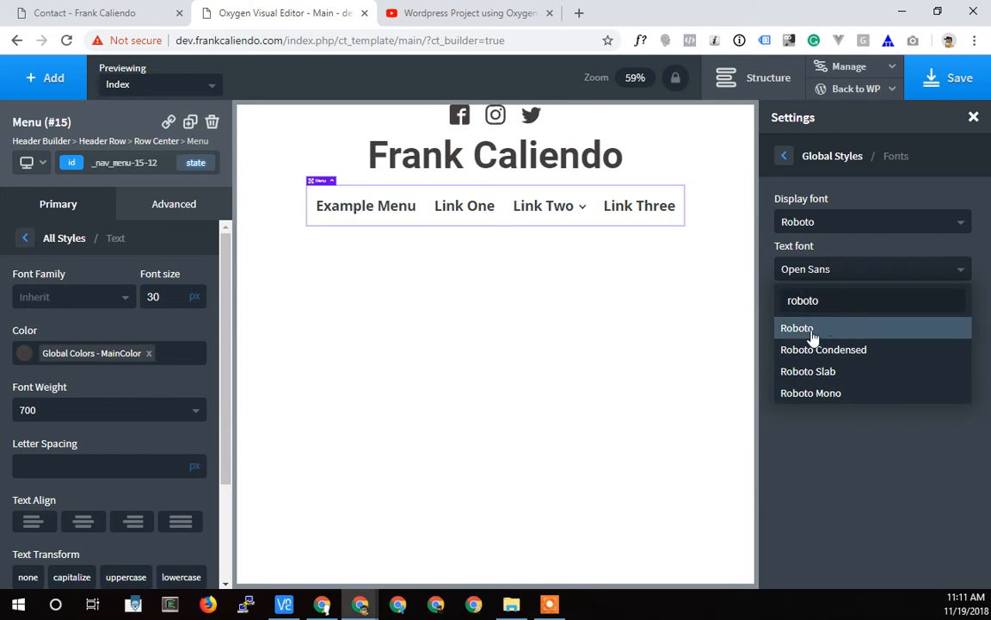
left_click(809, 330)
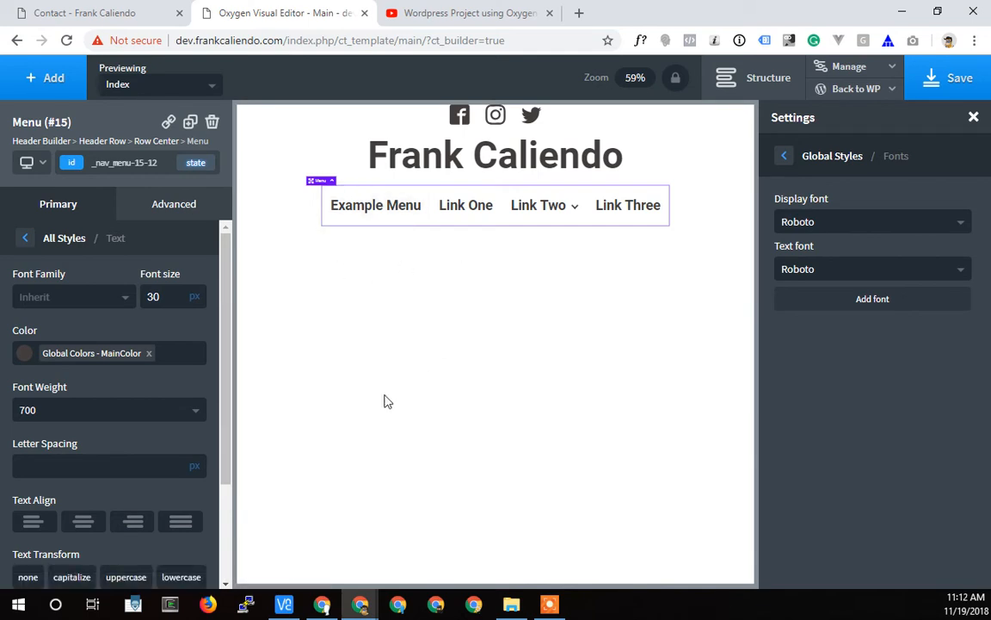
- Compare the header with the live site's, and collapse the Div and Header Builder in the structure tree
left_click(80, 14)
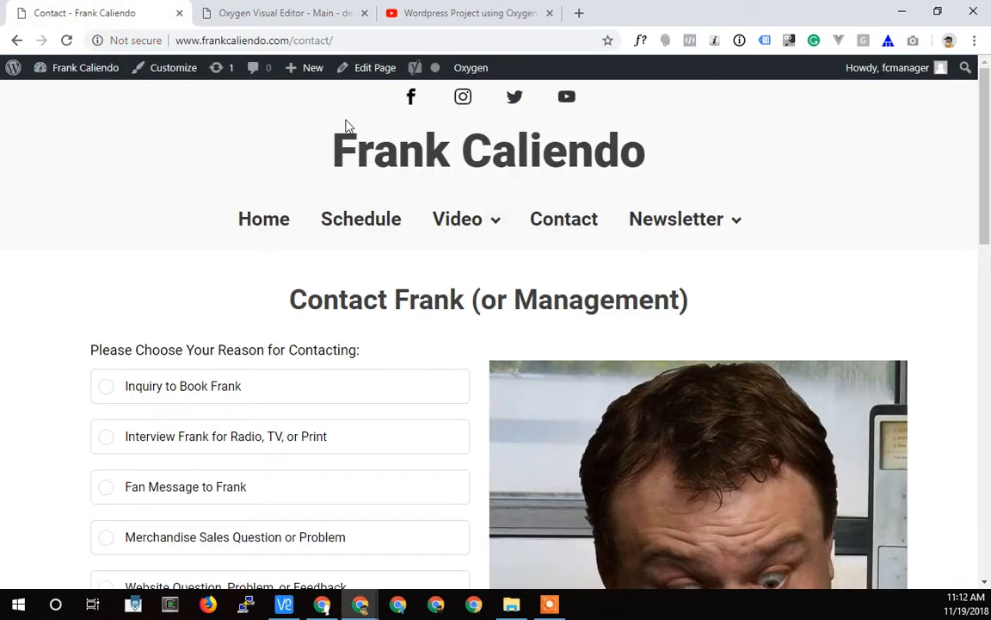
left_click(216, 22)
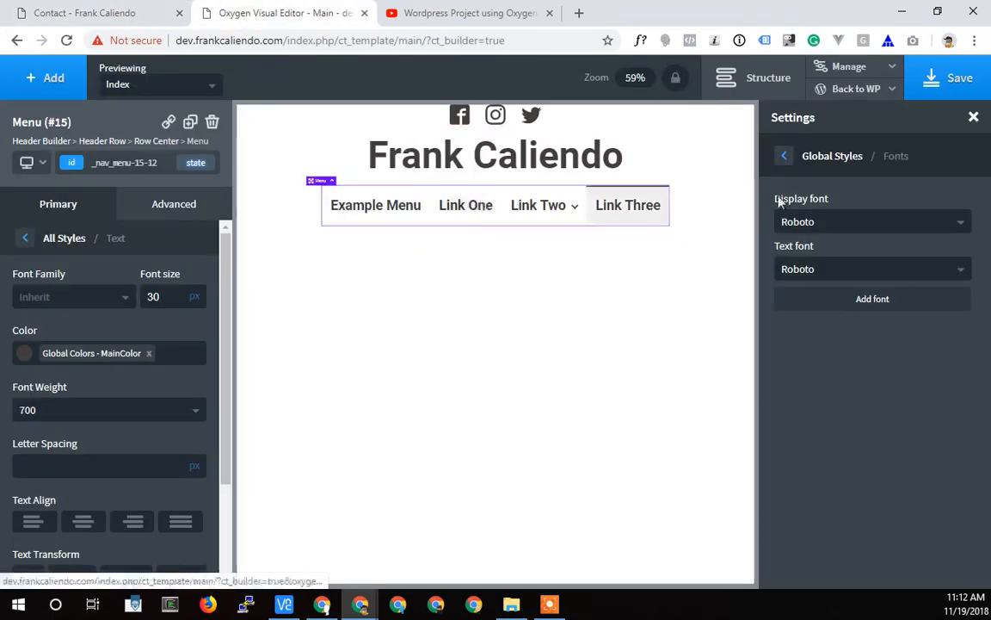
left_click(747, 79)
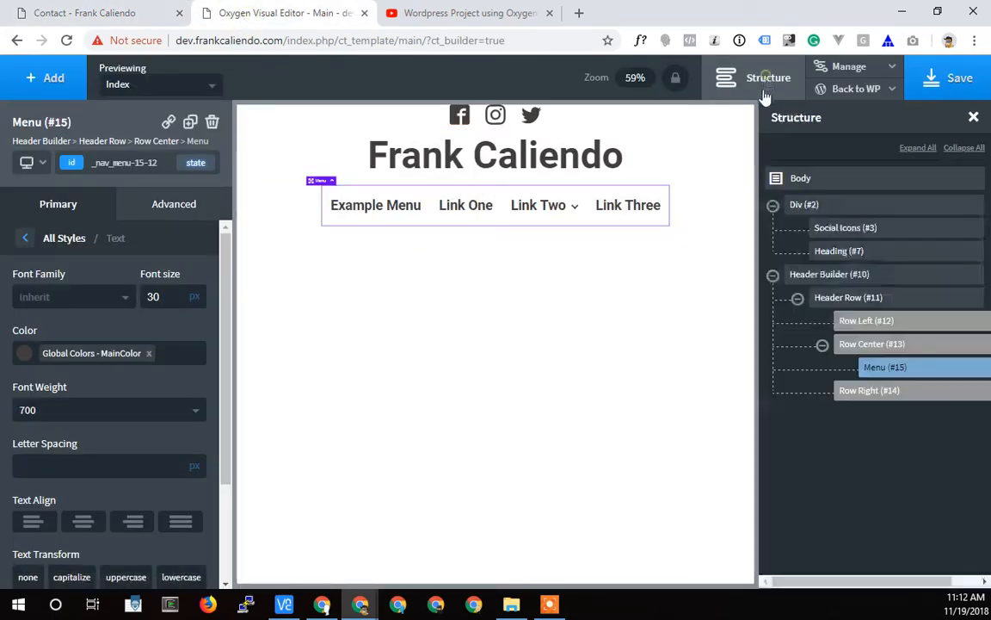
left_click(773, 275)
left_click(772, 204)
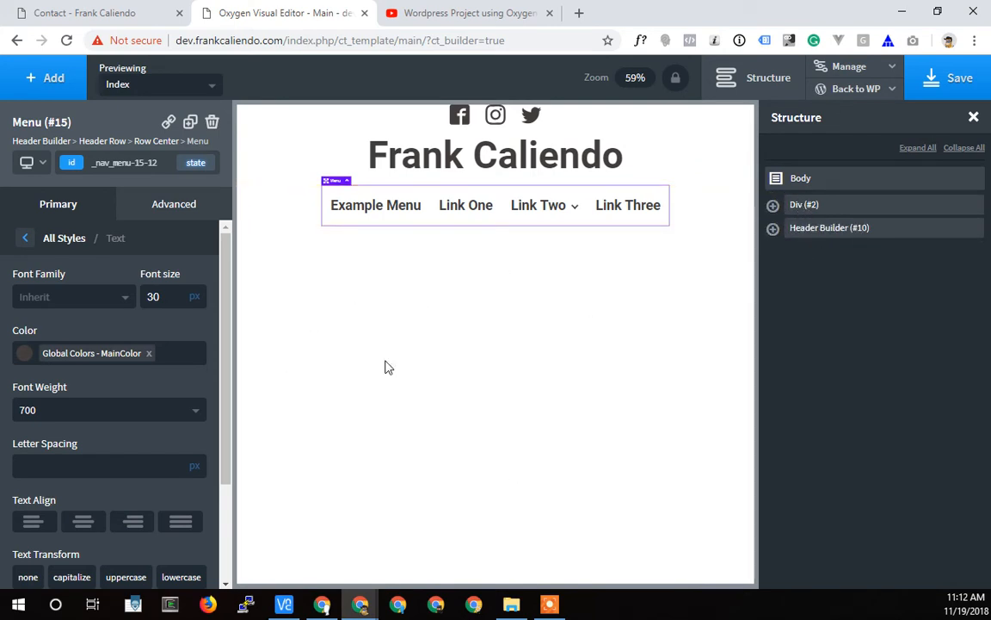
- Examine the live site's Contact and home pages to compare the content beneath their shared header
left_click(22, 93)
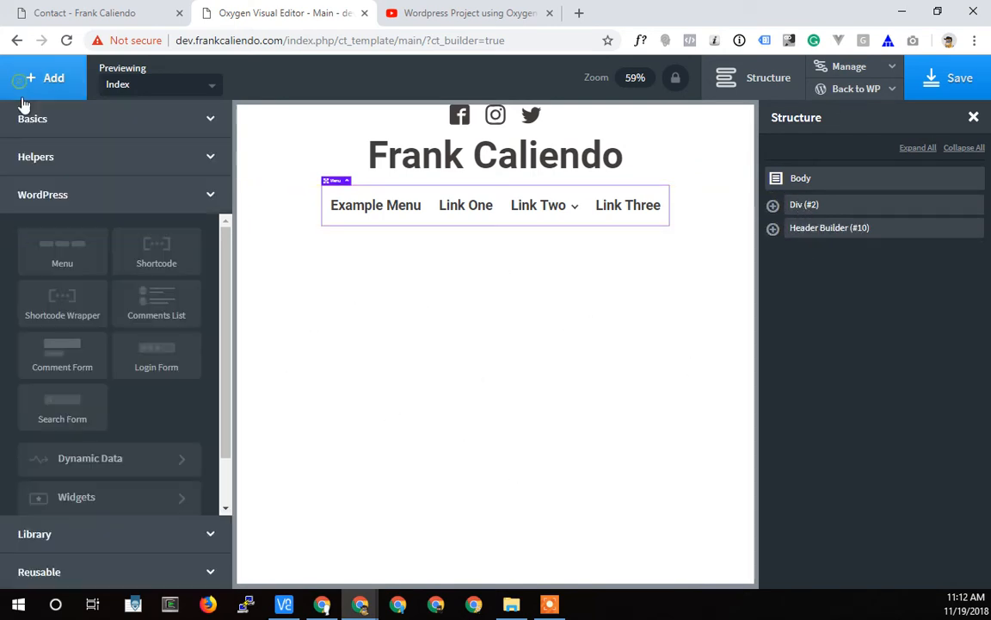
left_click(159, 15)
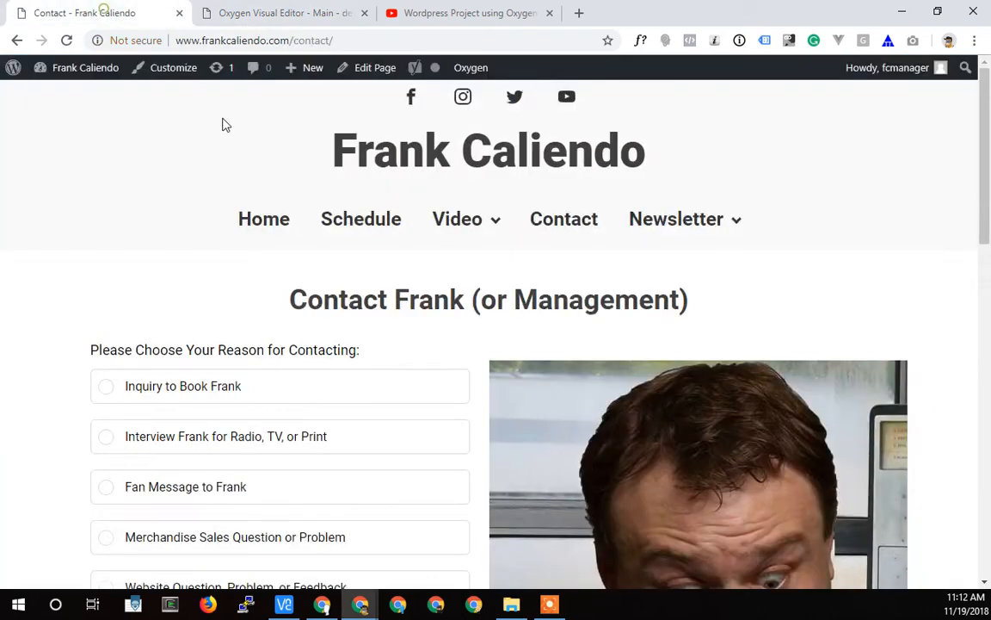
scroll(392, 421, "down", 3)
scroll(637, 404, "up", 3)
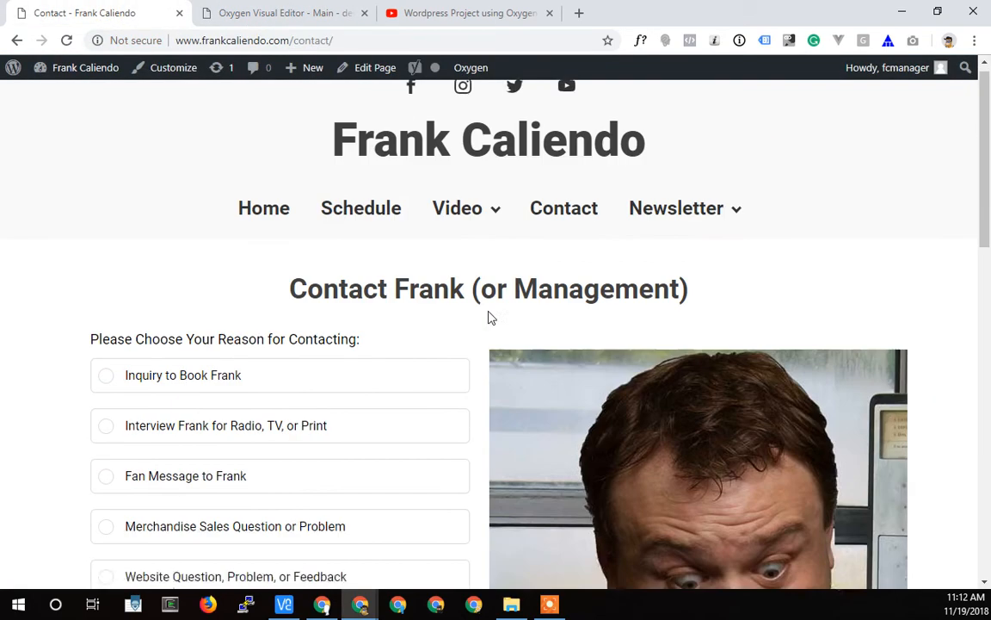
left_click(274, 234)
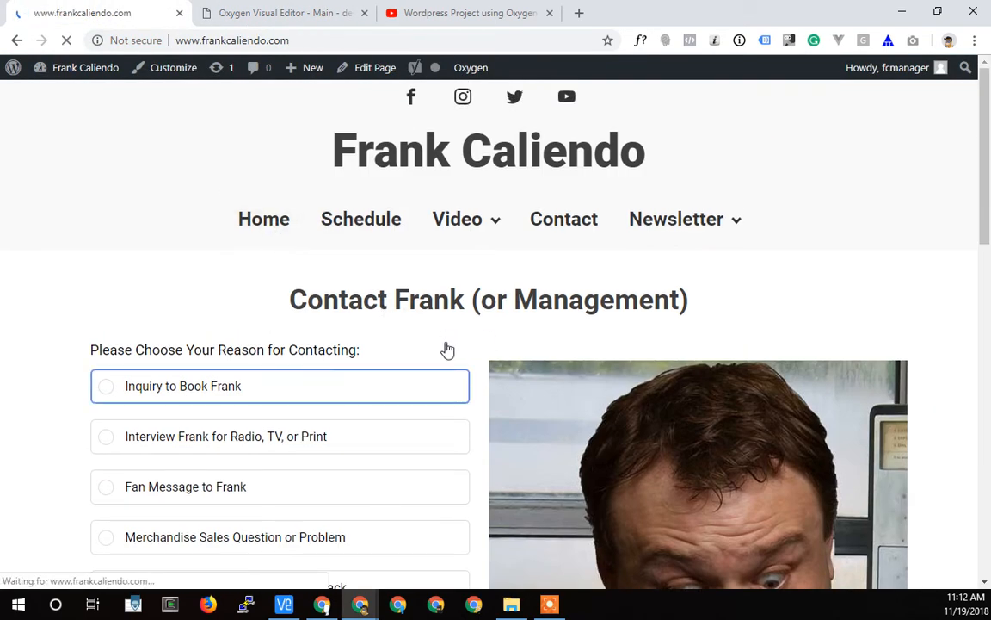
scroll(431, 361, "down", 3)
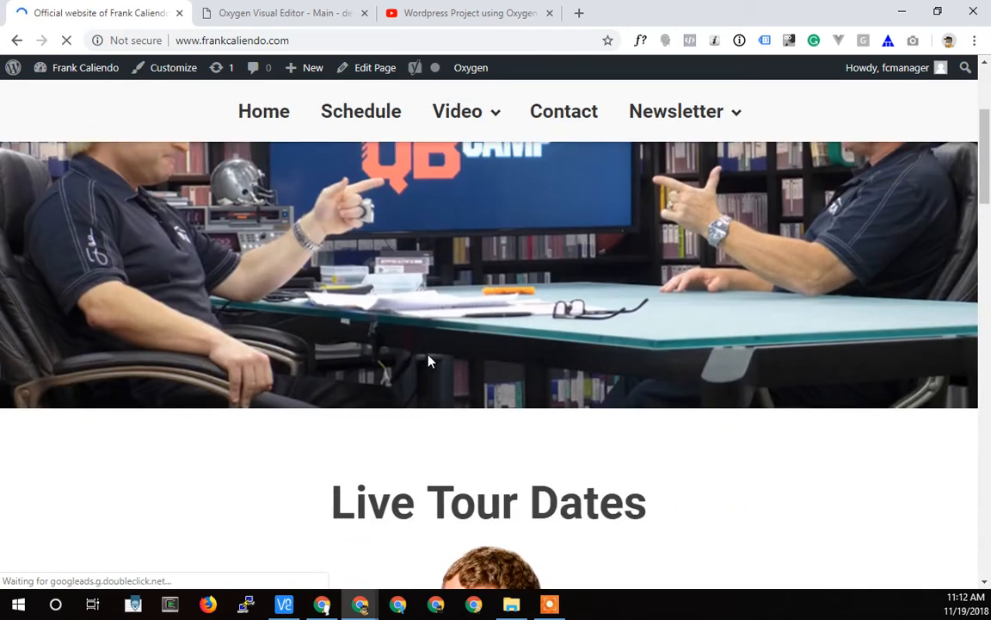
scroll(469, 400, "up", 2)
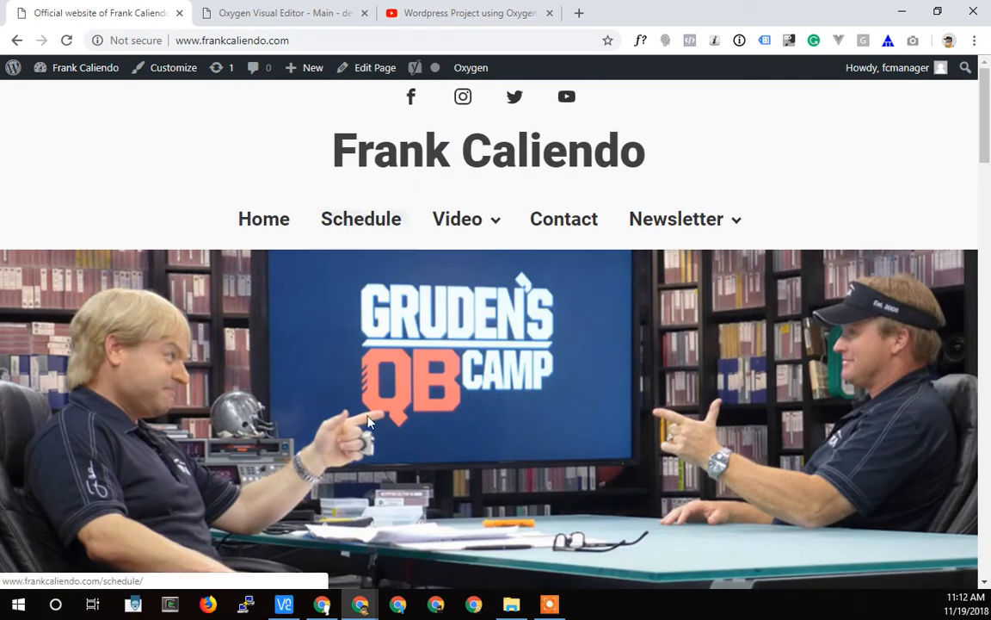
left_click(288, 14)
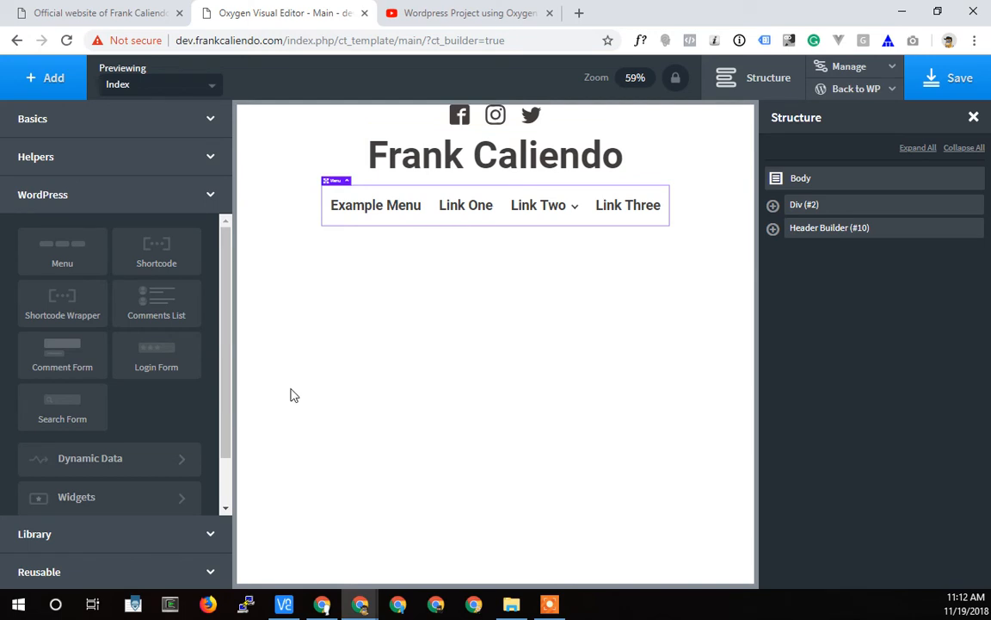
- Add an Inner Content element below the Header Builder in the Main template
left_click(75, 128)
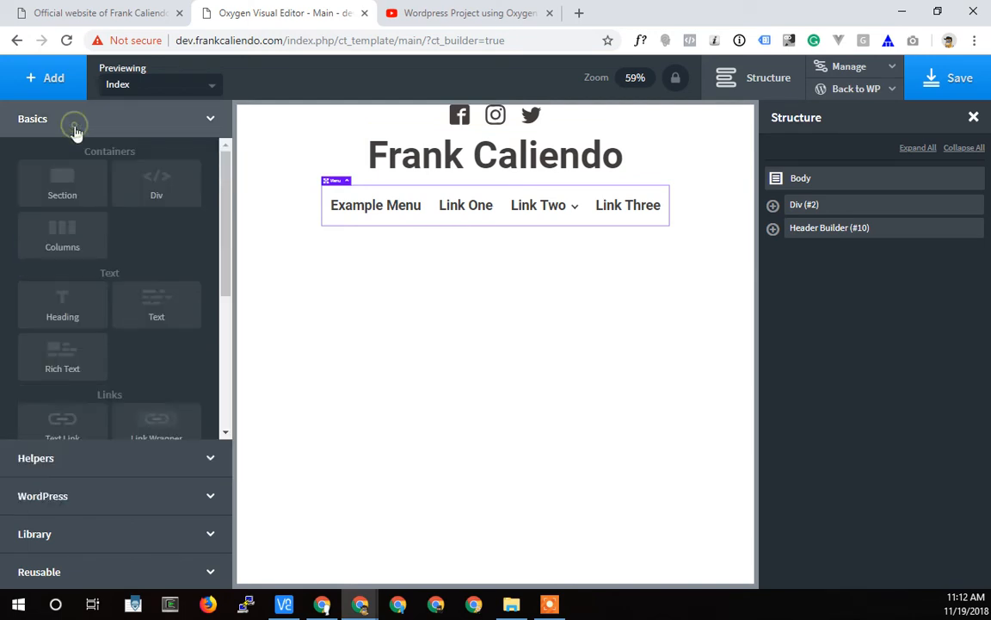
scroll(118, 296, "down", 3)
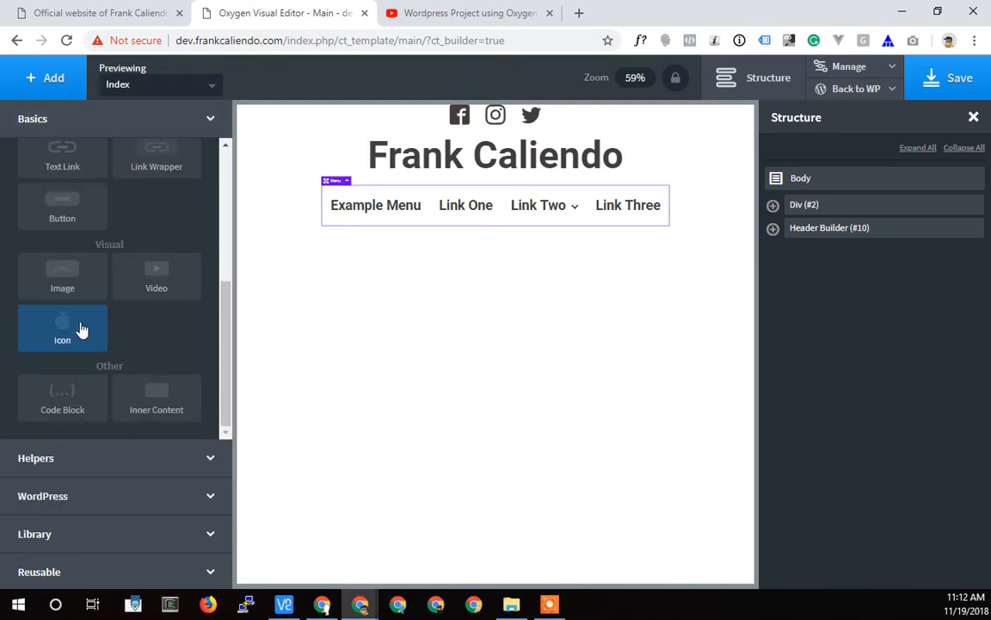
left_click(171, 410)
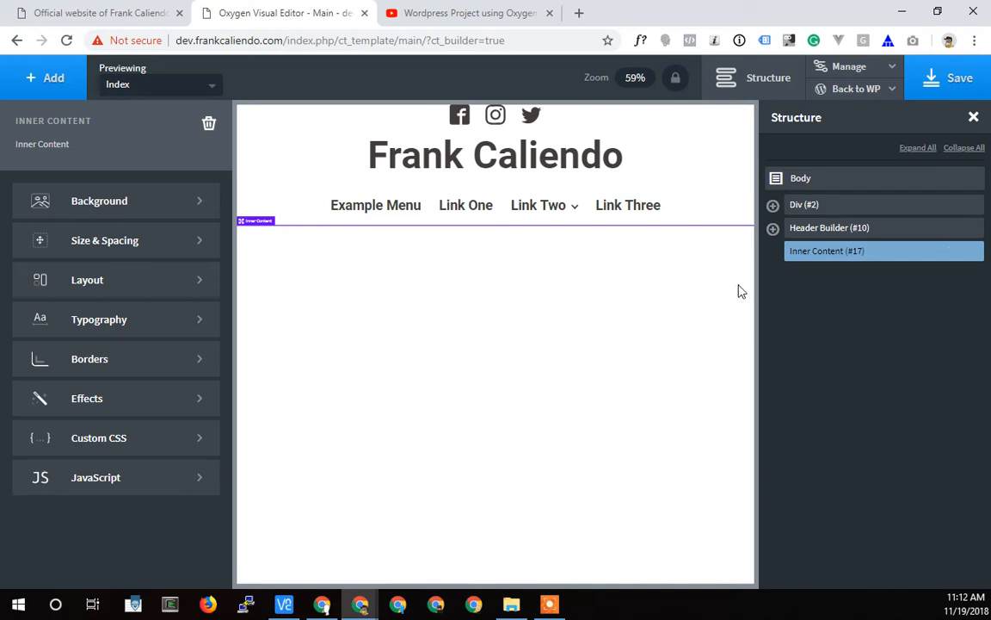
- Examine the live site's home page down to its footer links and copyright line
left_click(28, 76)
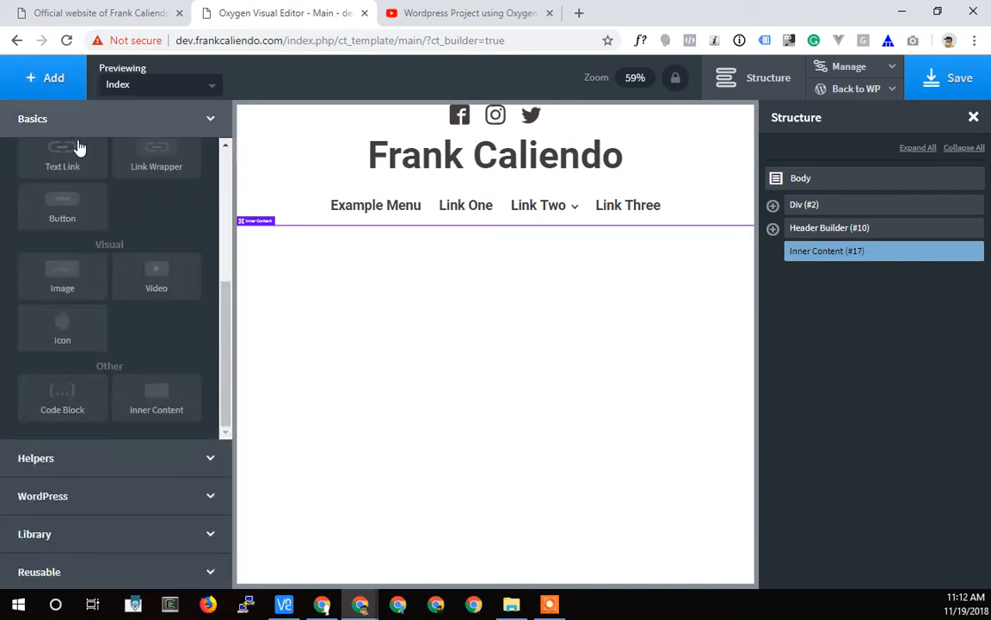
scroll(103, 259, "up", 5)
left_click(148, 14)
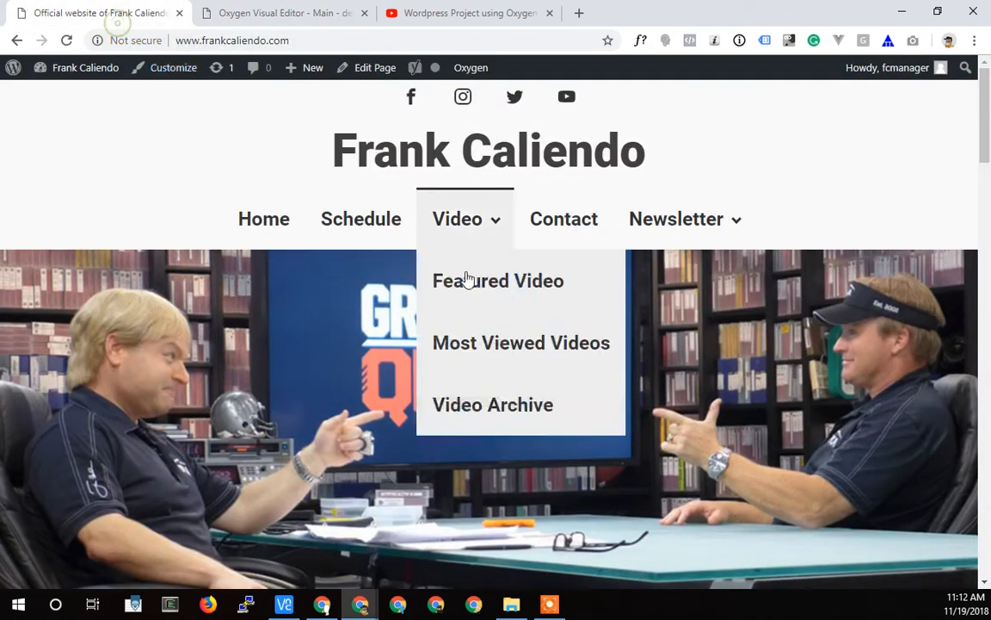
scroll(421, 403, "down", 15)
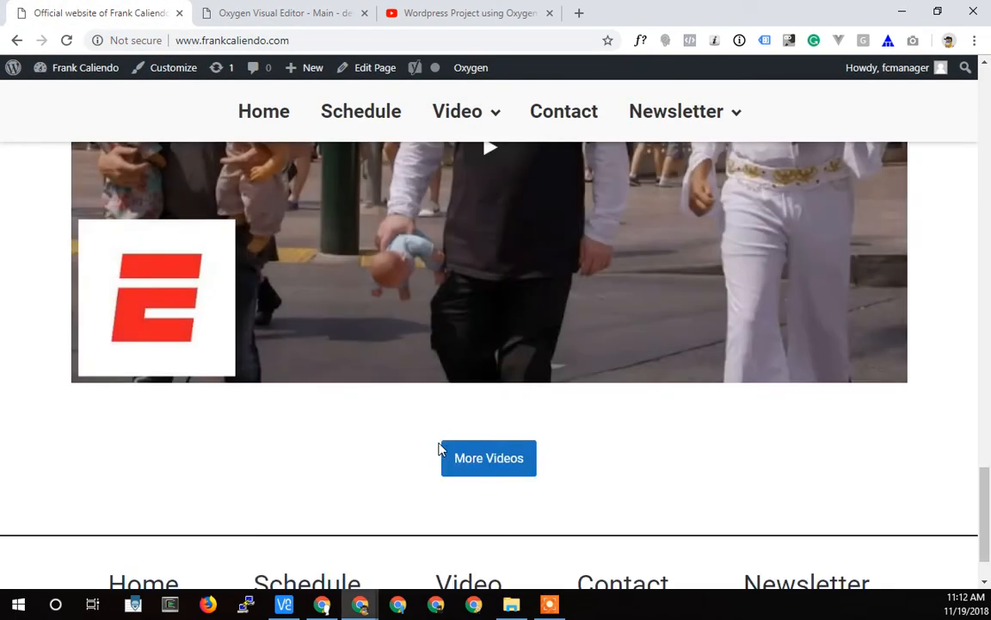
scroll(499, 452, "down", 1)
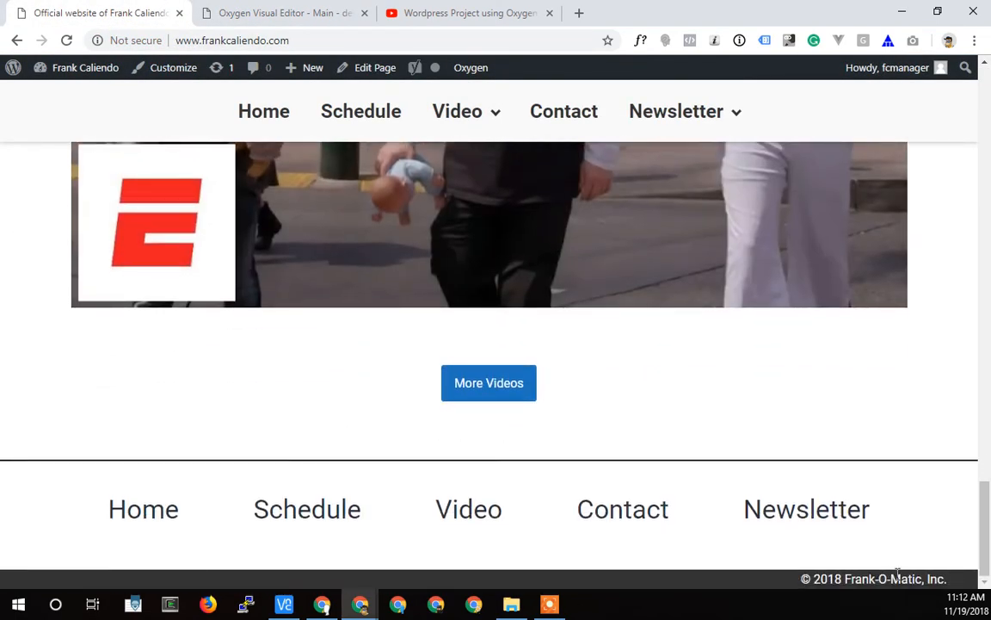
left_click(257, 15)
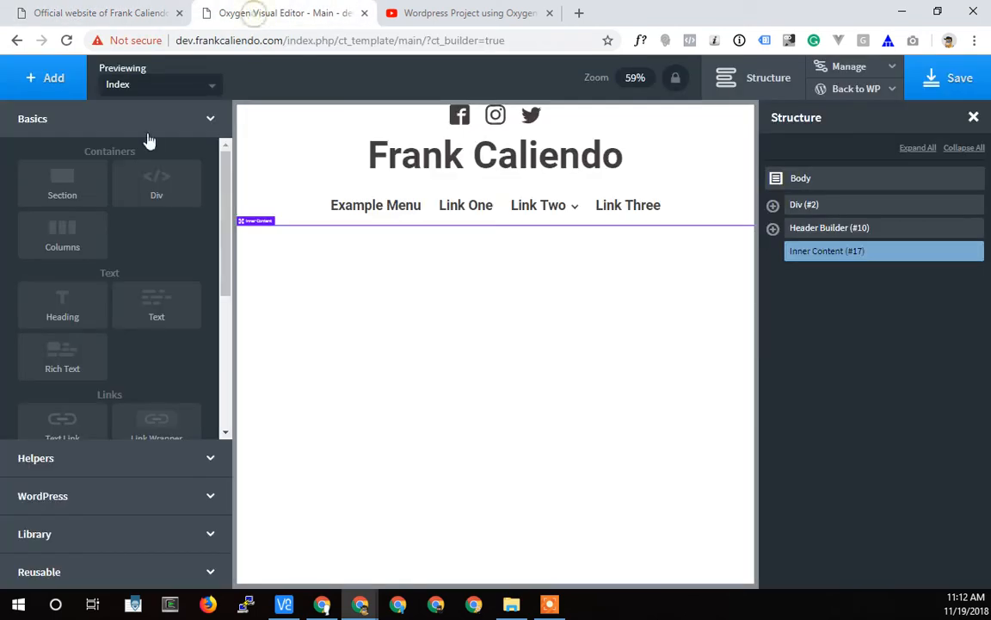
- Look through the atomic and hyperion design sets in the library
scroll(49, 361, "down", 3)
left_click(52, 534)
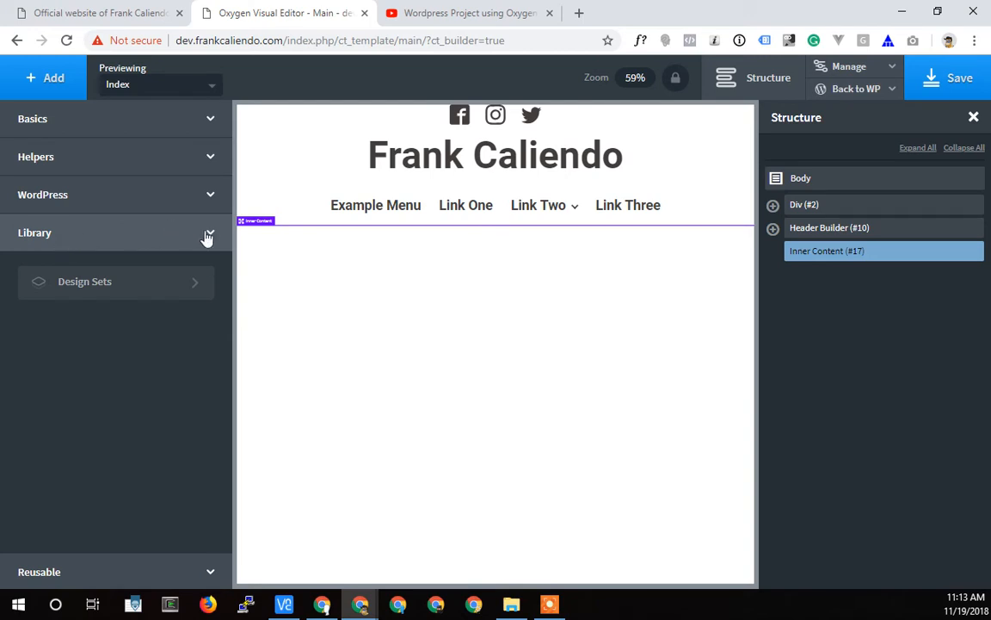
left_click(102, 282)
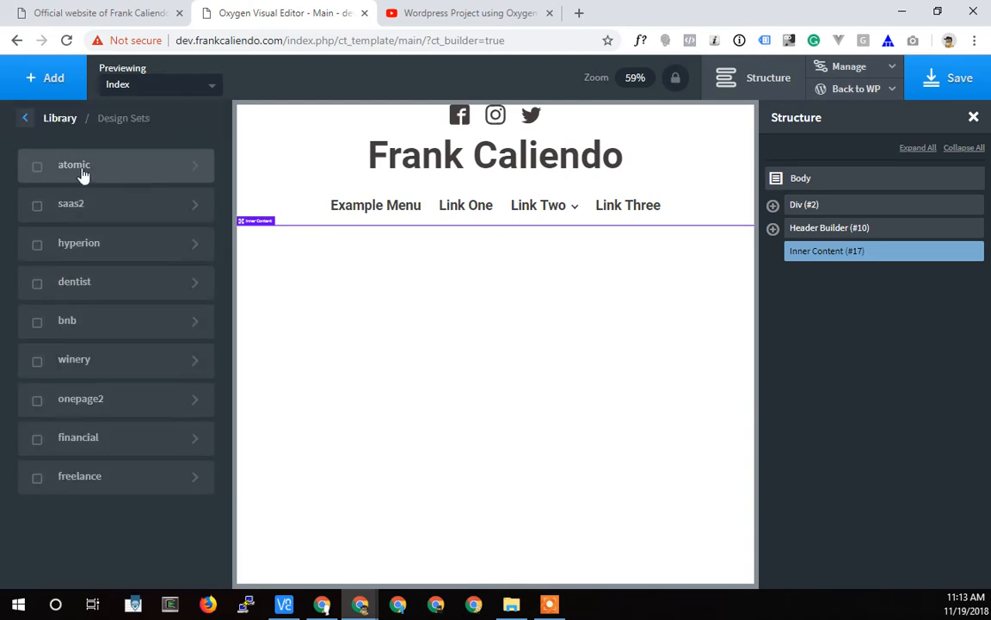
left_click(167, 171)
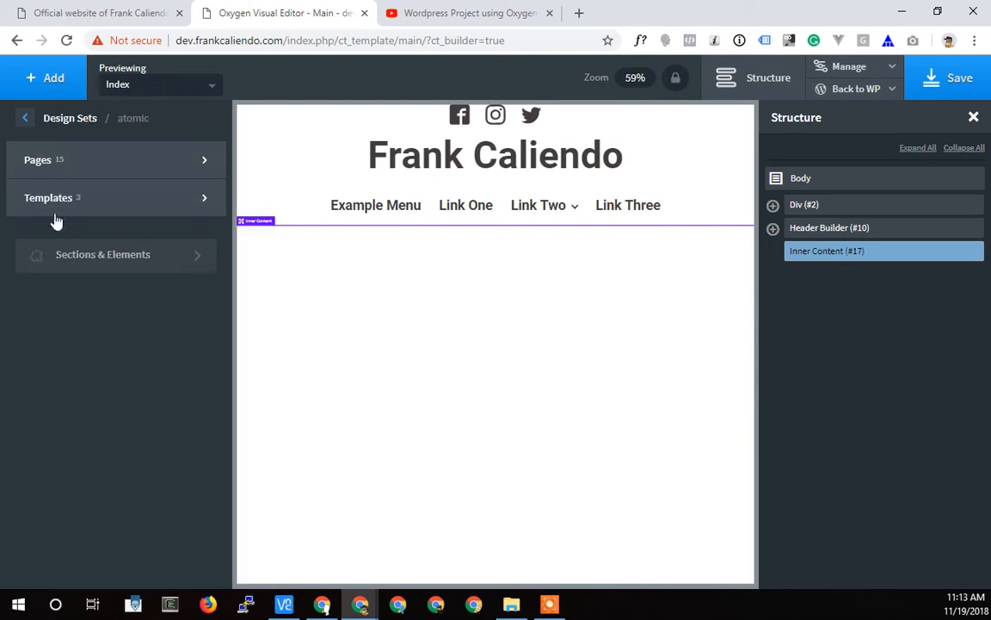
left_click(26, 121)
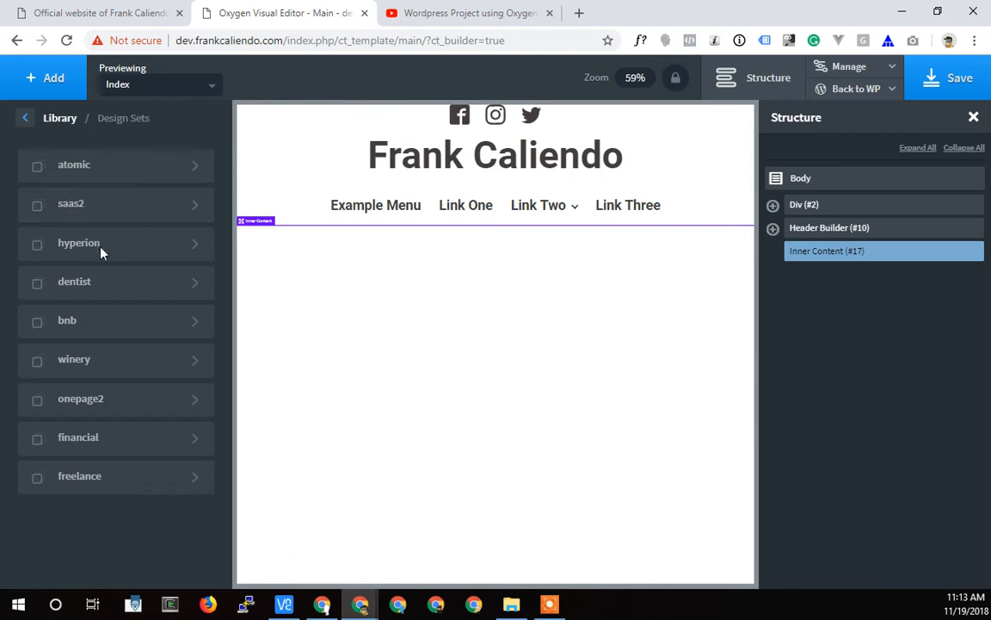
left_click(189, 245)
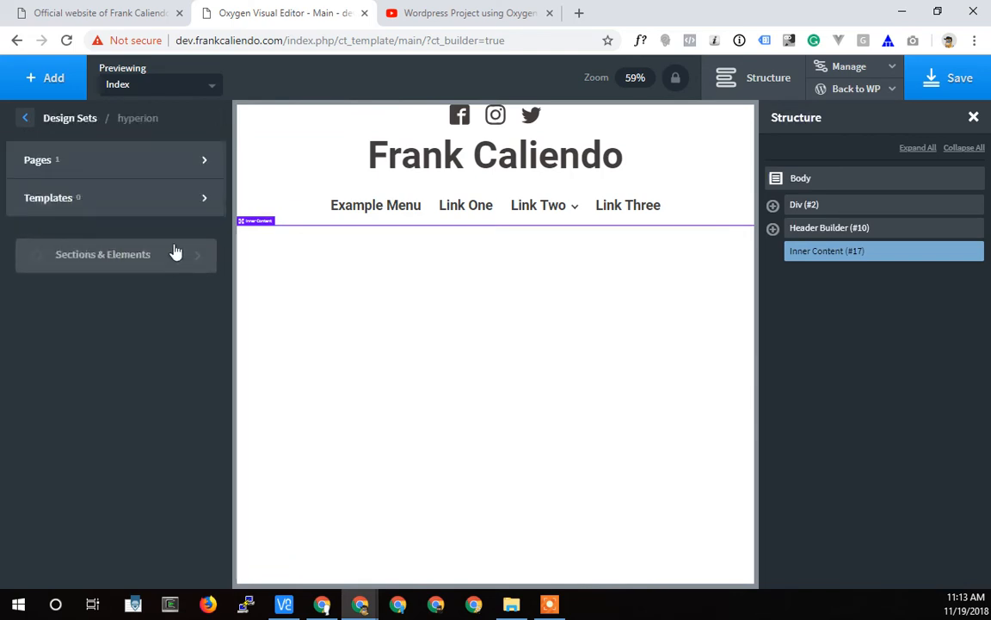
left_click(97, 263)
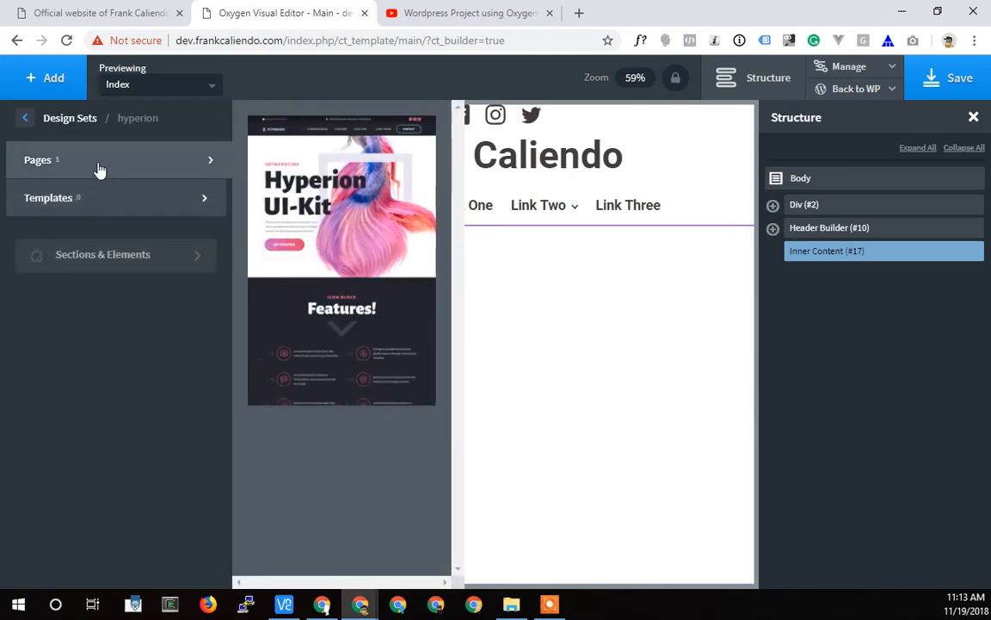
- Insert the Light Big Footer from the hyperion design set below the Inner Content element
mouse_move(102, 175)
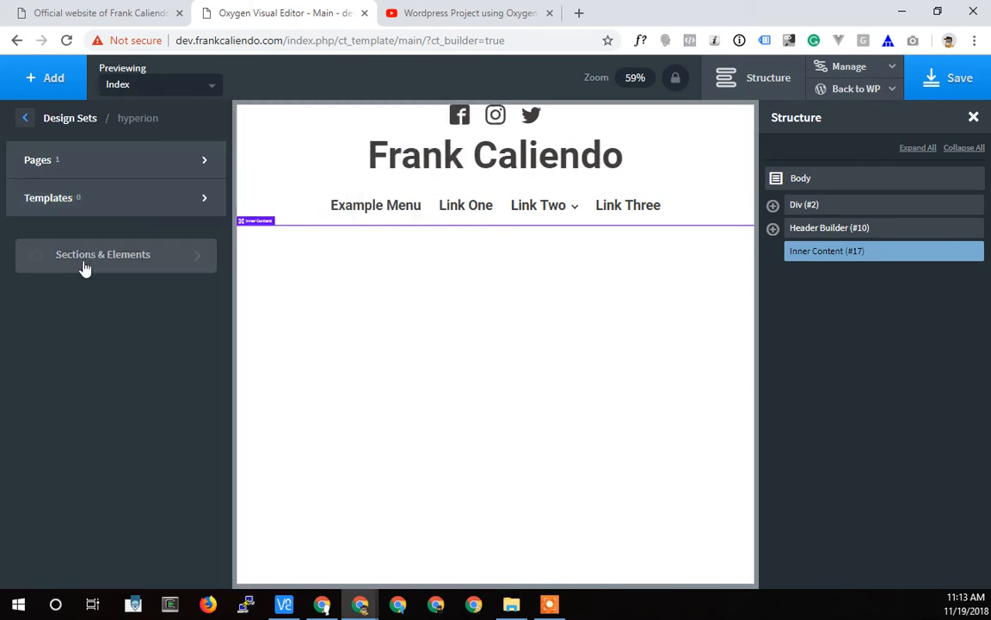
left_click(82, 263)
mouse_move(129, 235)
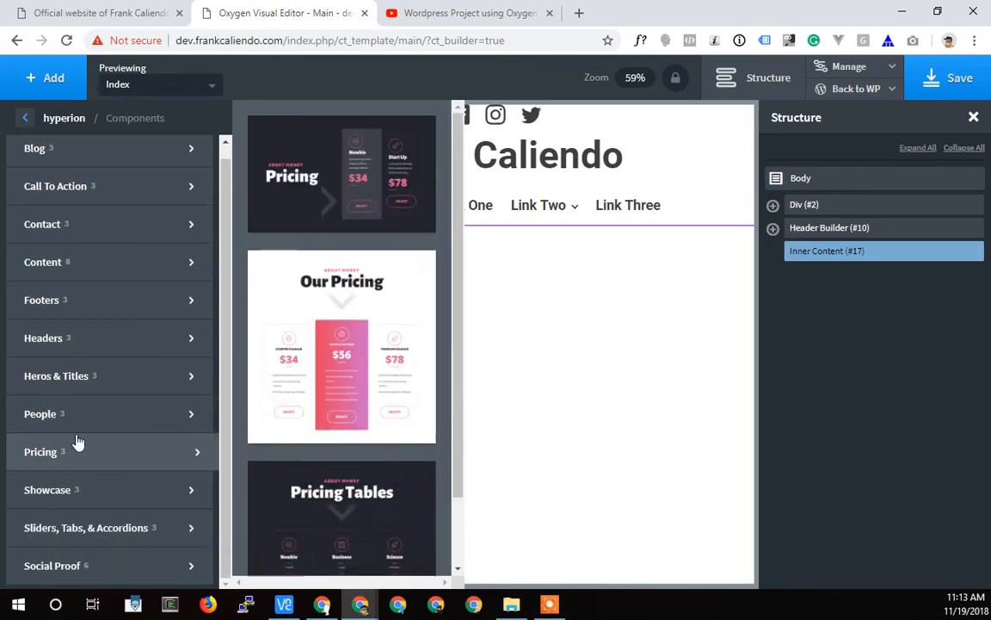
mouse_move(76, 389)
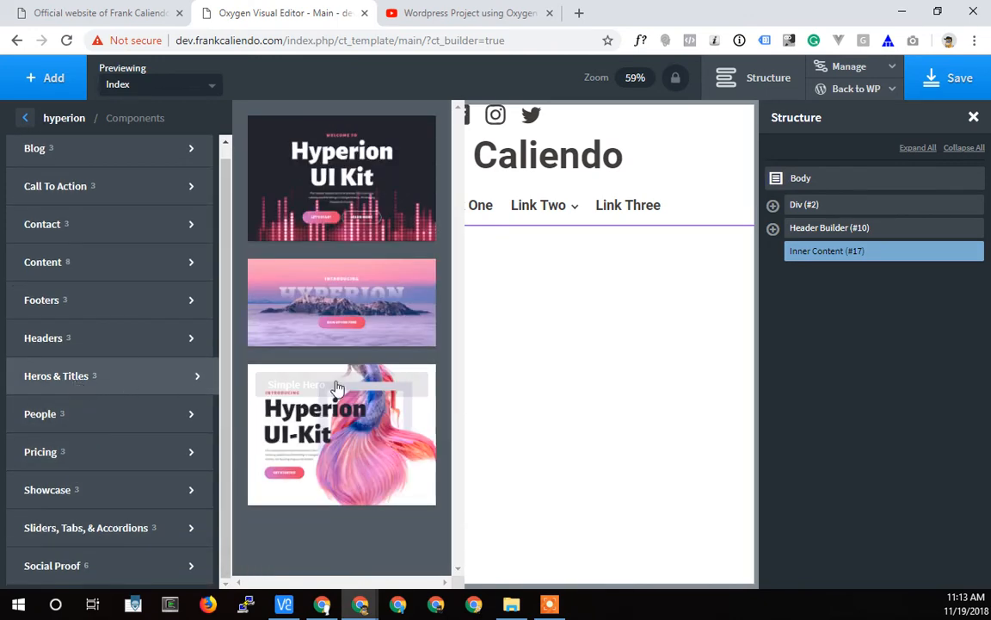
mouse_move(69, 474)
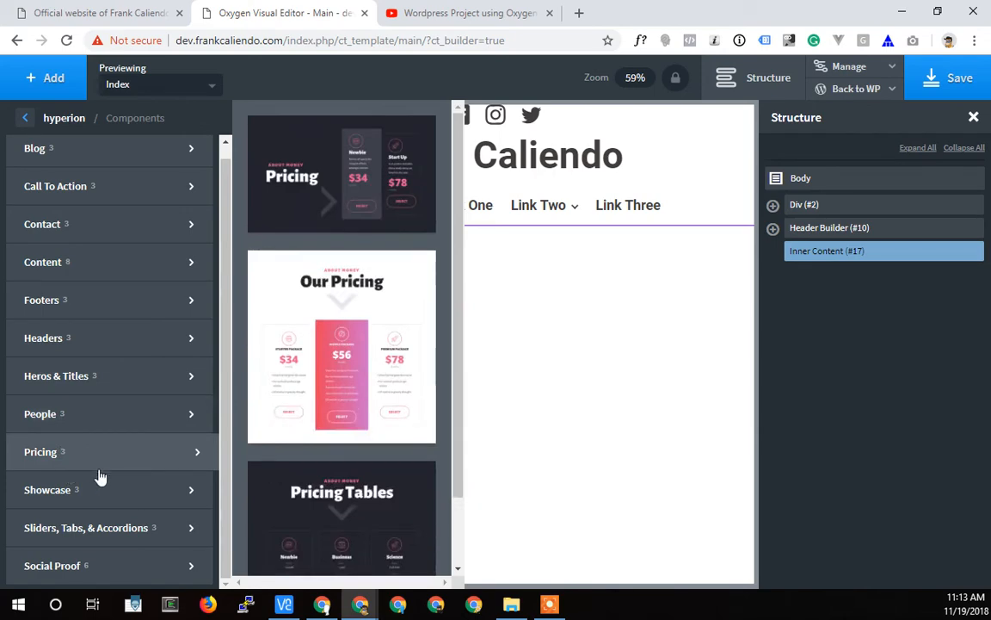
mouse_move(89, 569)
mouse_move(87, 325)
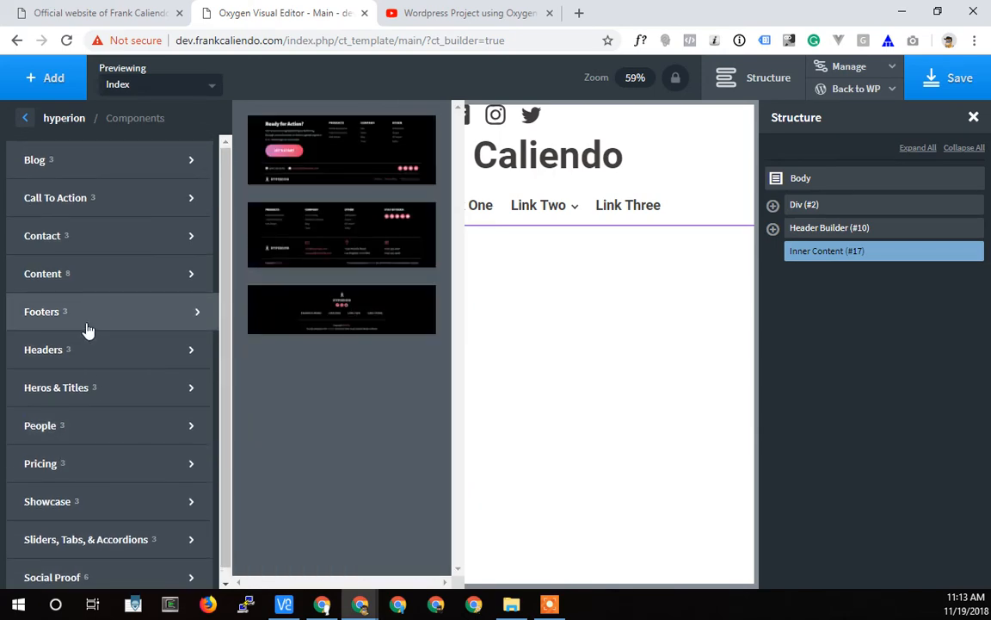
left_click(375, 237)
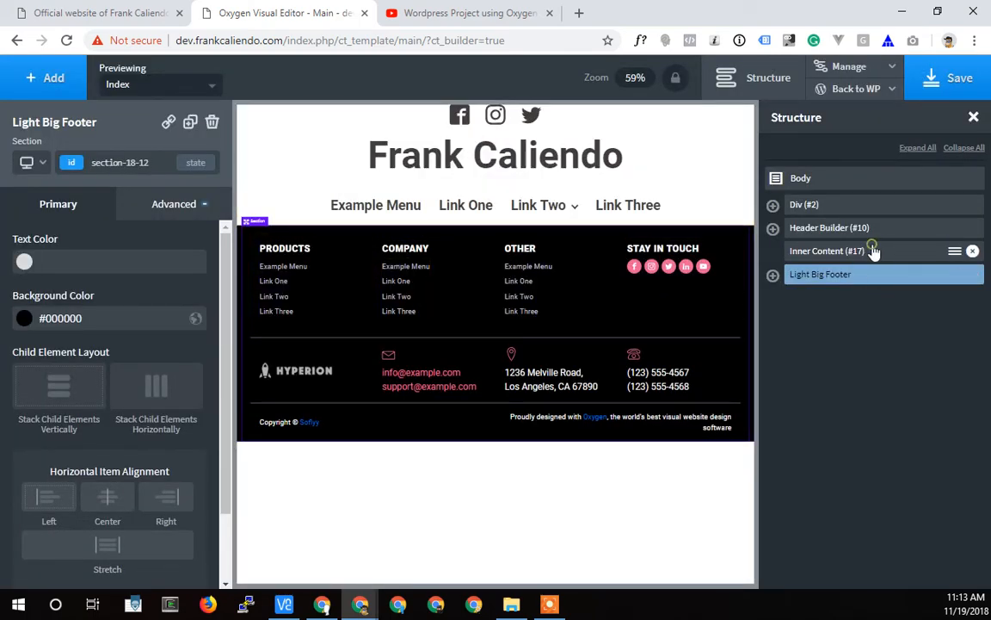
- Replace the footer's PRODUCTS heading with "lajsfdlsadf", and inspect the settings of its first menu and logo image
left_click(871, 256)
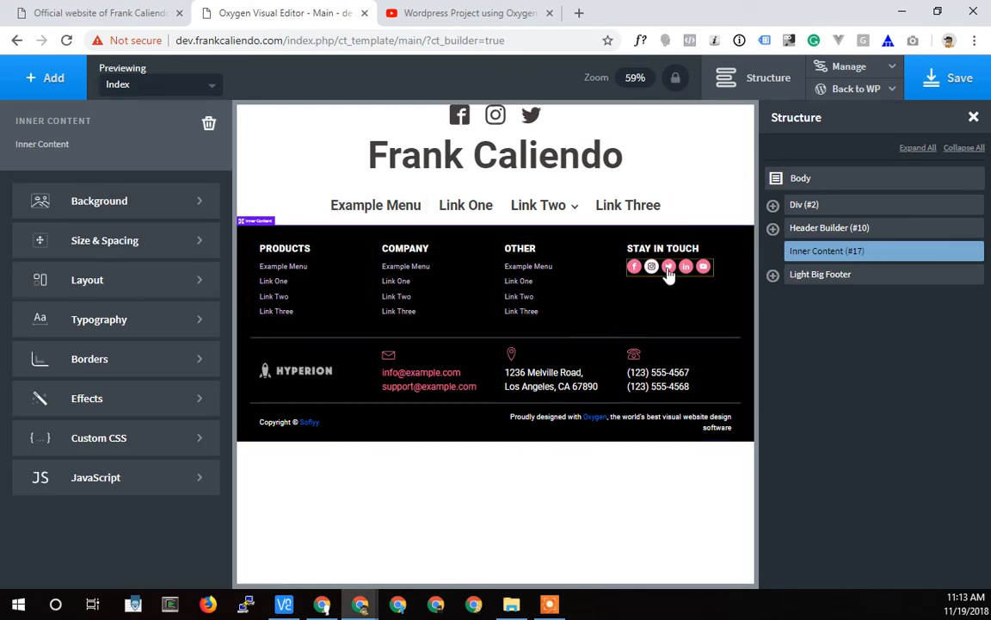
left_click(771, 276)
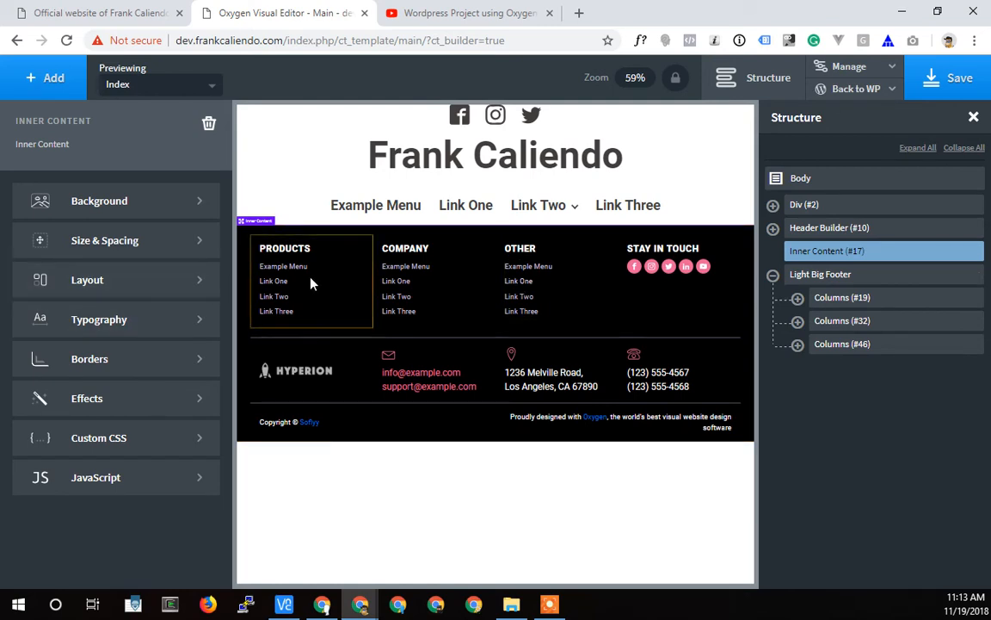
left_click(289, 251)
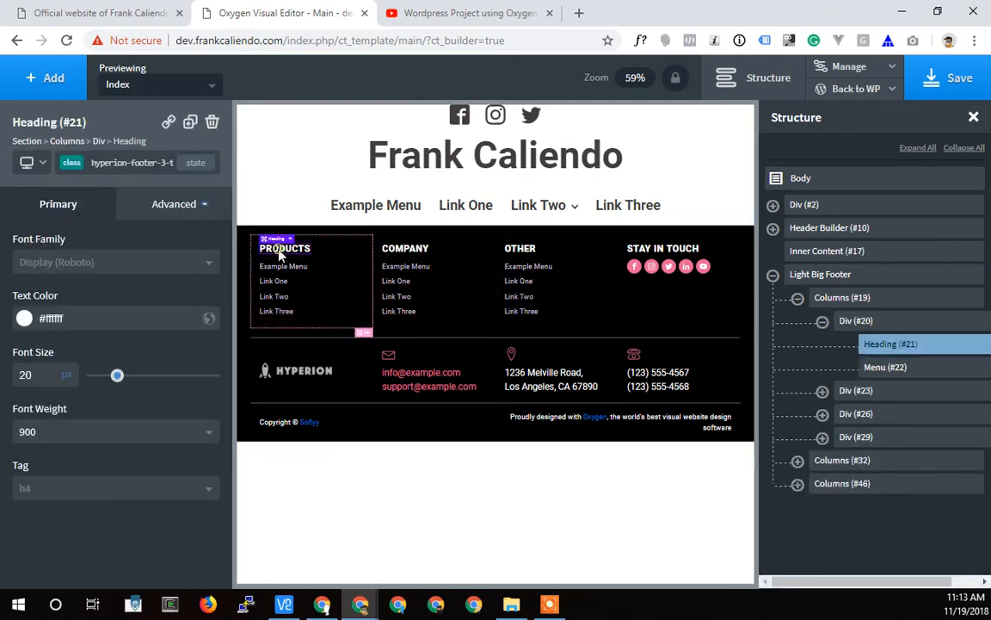
double_click(278, 250)
type("lajsfdlsadf")
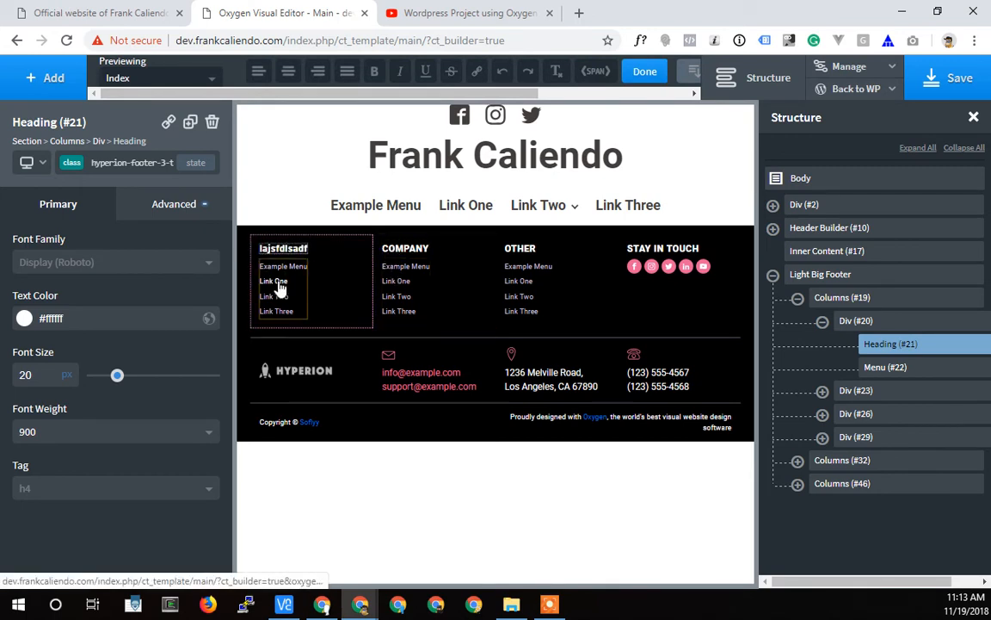
left_click(277, 286)
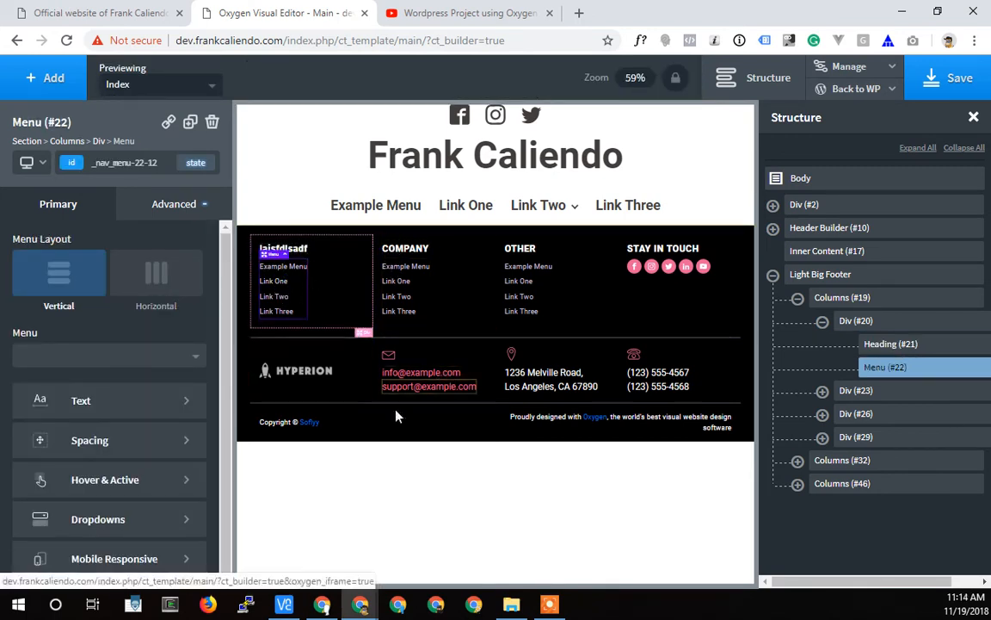
left_click(306, 380)
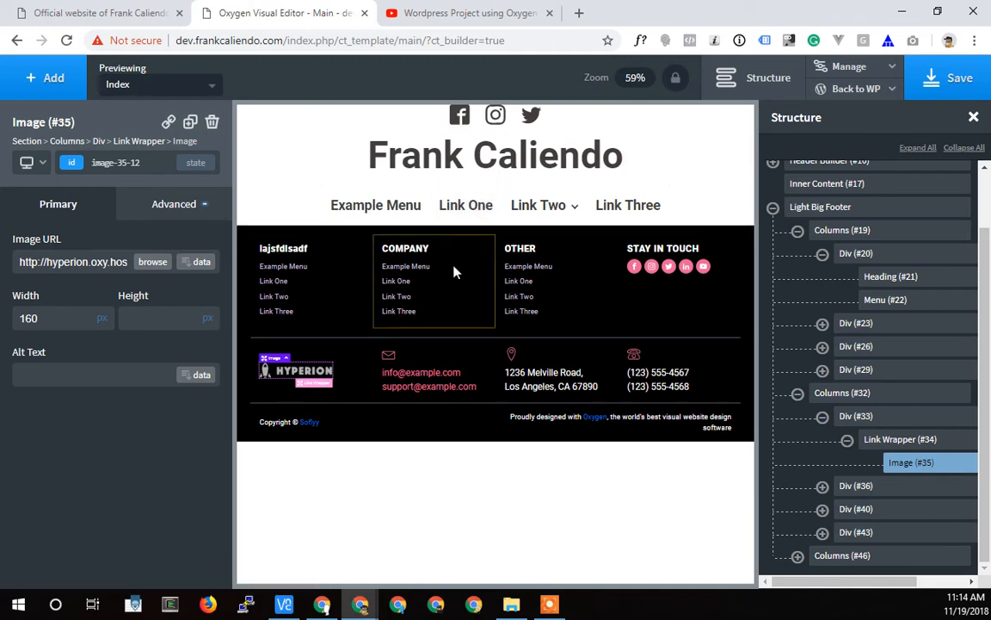
- Collapse the Light Big Footer in the structure tree and delete it from the template
scroll(852, 321, "up", 2)
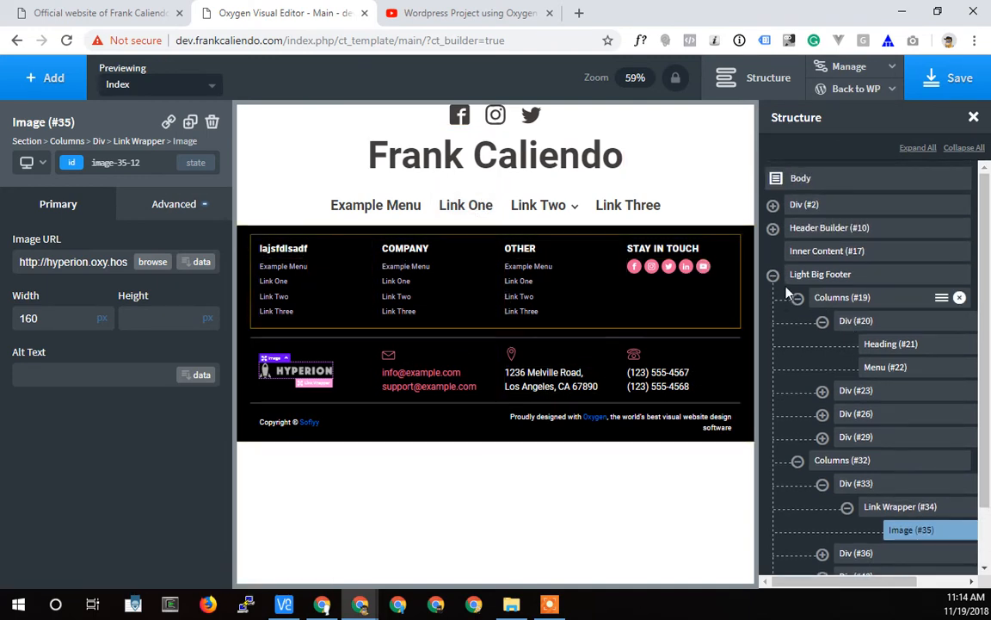
left_click(772, 277)
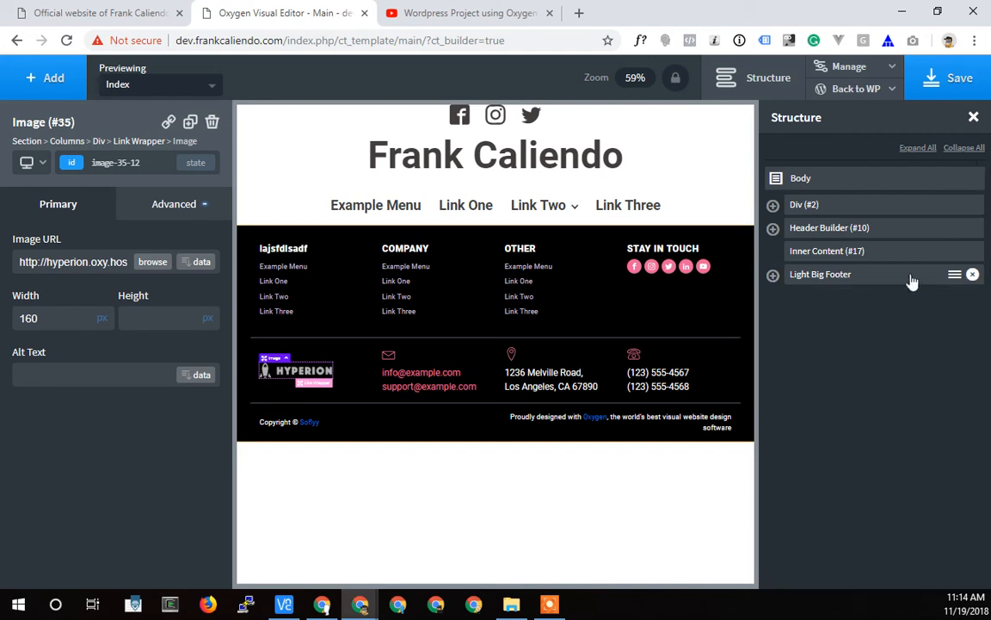
left_click(972, 273)
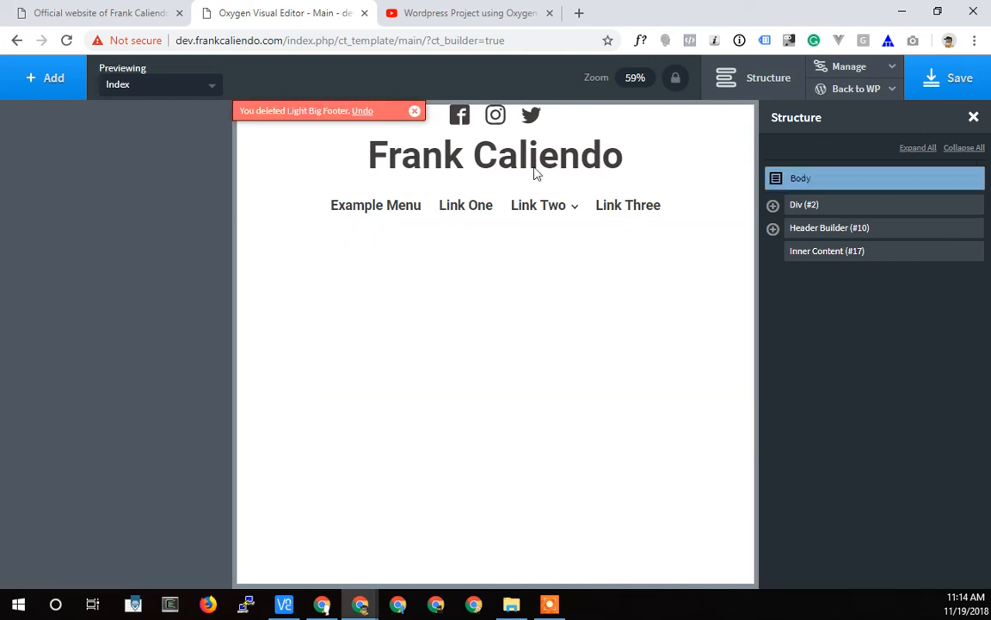
- Leave the hyperion library components and add a basic Section below the Inner Content element
left_click(60, 82)
mouse_move(37, 170)
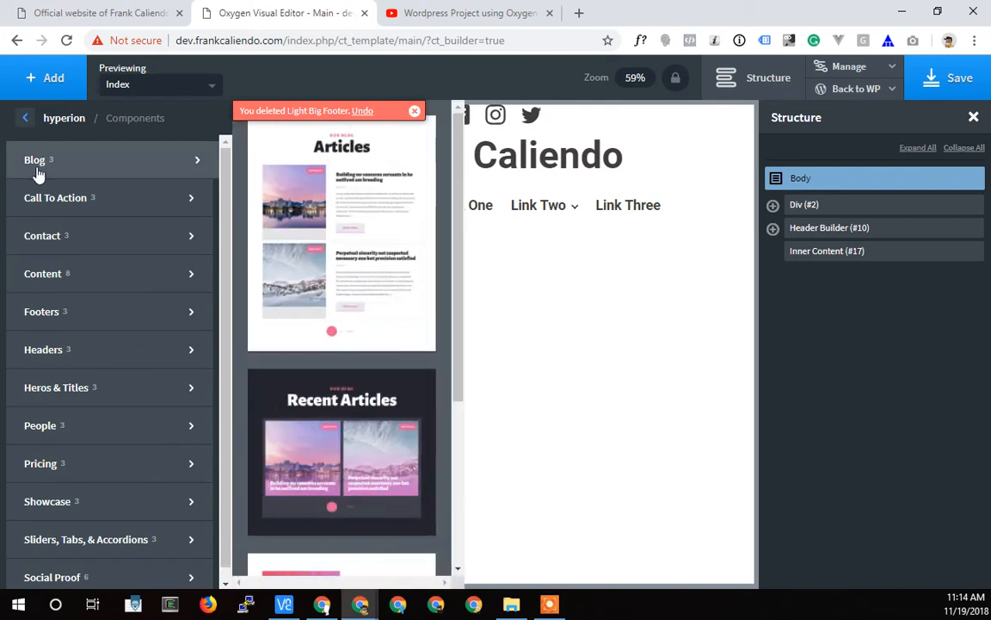
left_click(25, 120)
left_click(24, 119)
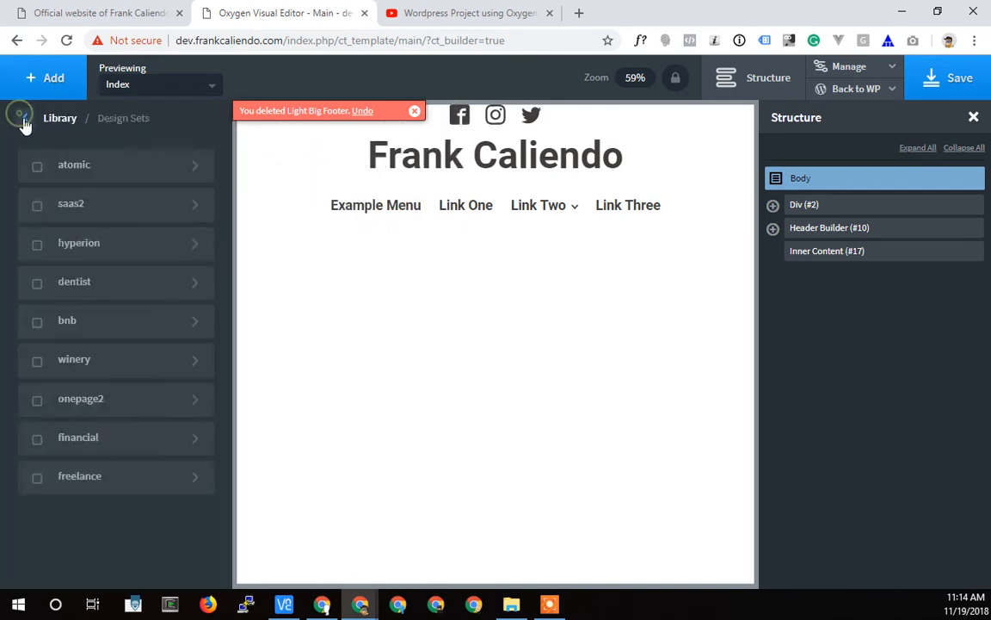
left_click(24, 122)
left_click(71, 118)
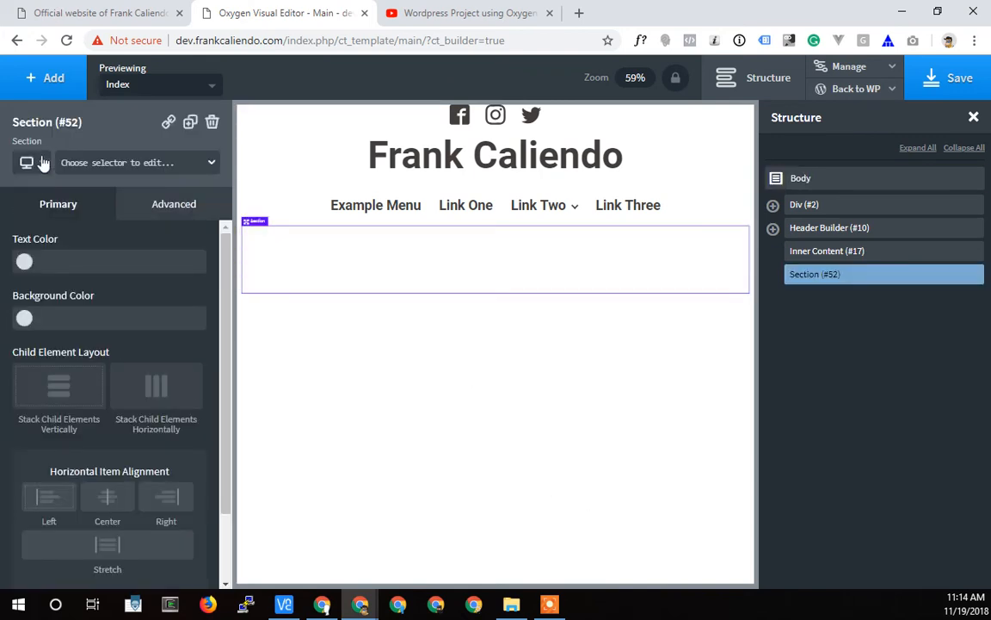
- Add a Div inside the new Section below the Inner Content
left_click(37, 84)
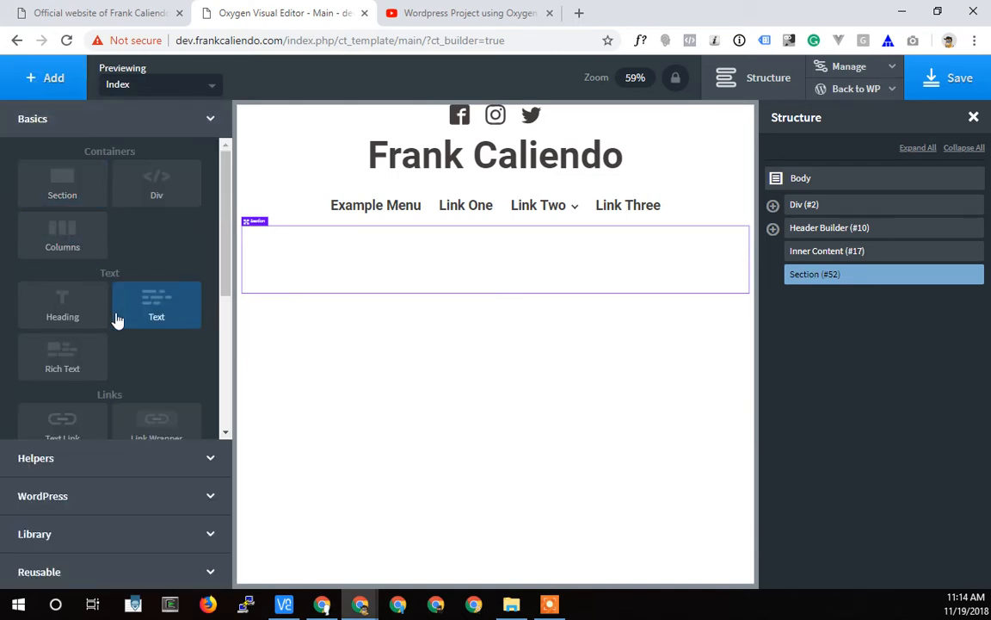
scroll(121, 314, "down", 3)
scroll(126, 317, "up", 3)
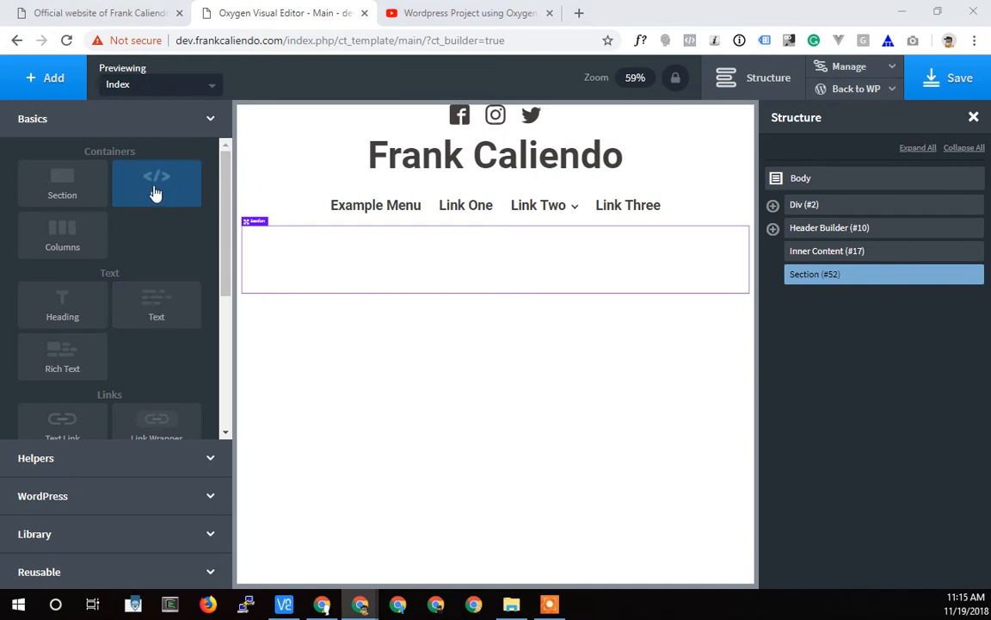
left_click(156, 193)
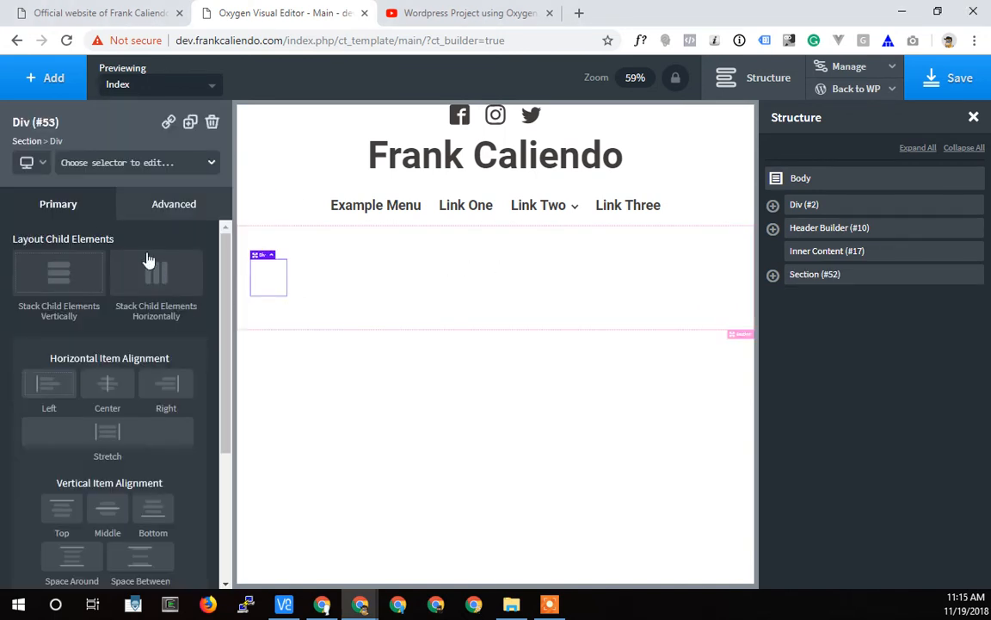
left_click(50, 80)
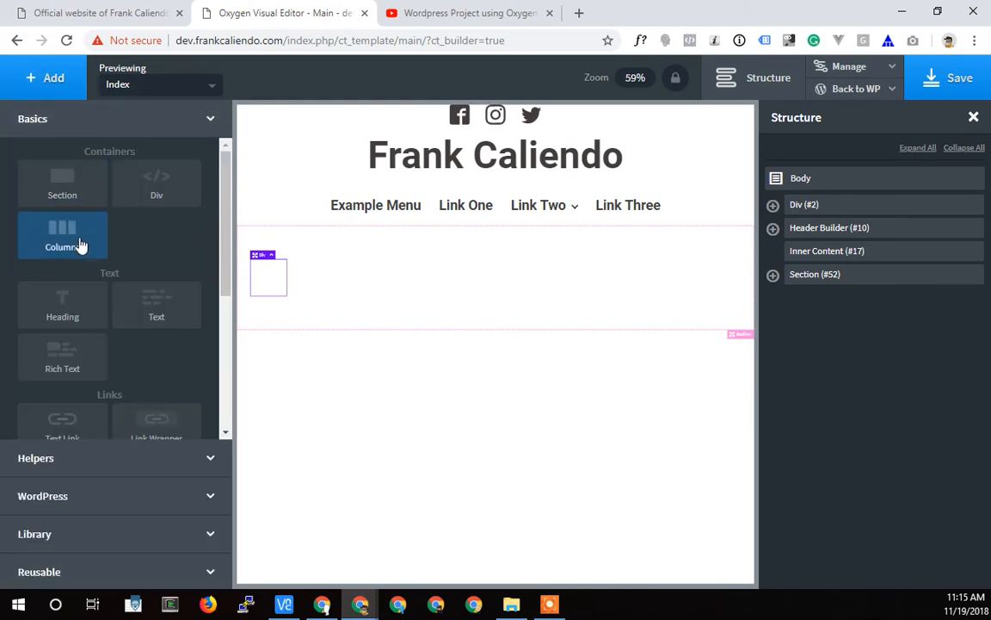
scroll(58, 320, "down", 3)
scroll(55, 326, "up", 2)
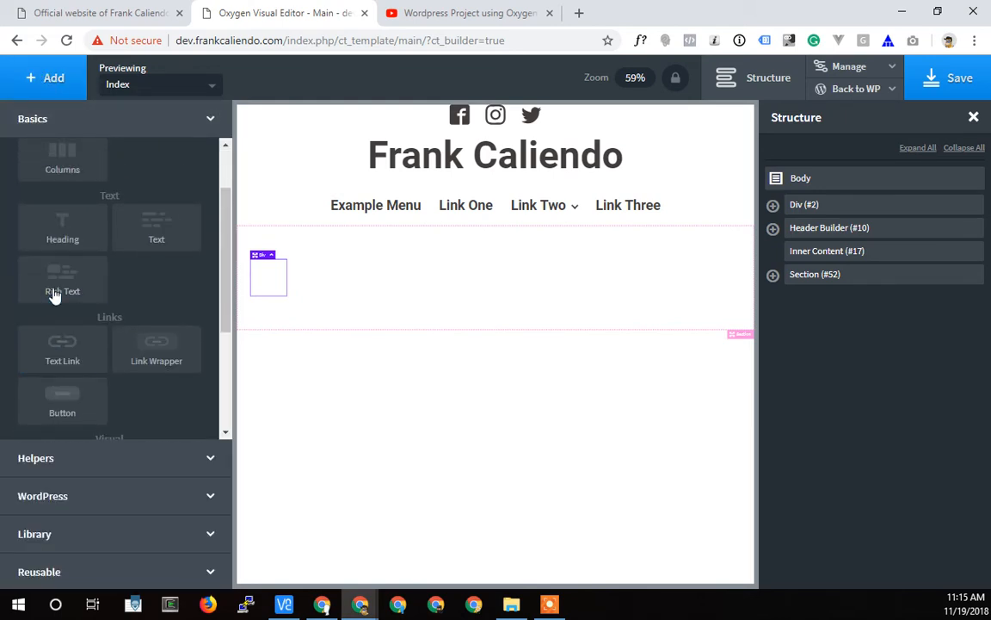
left_click(54, 288)
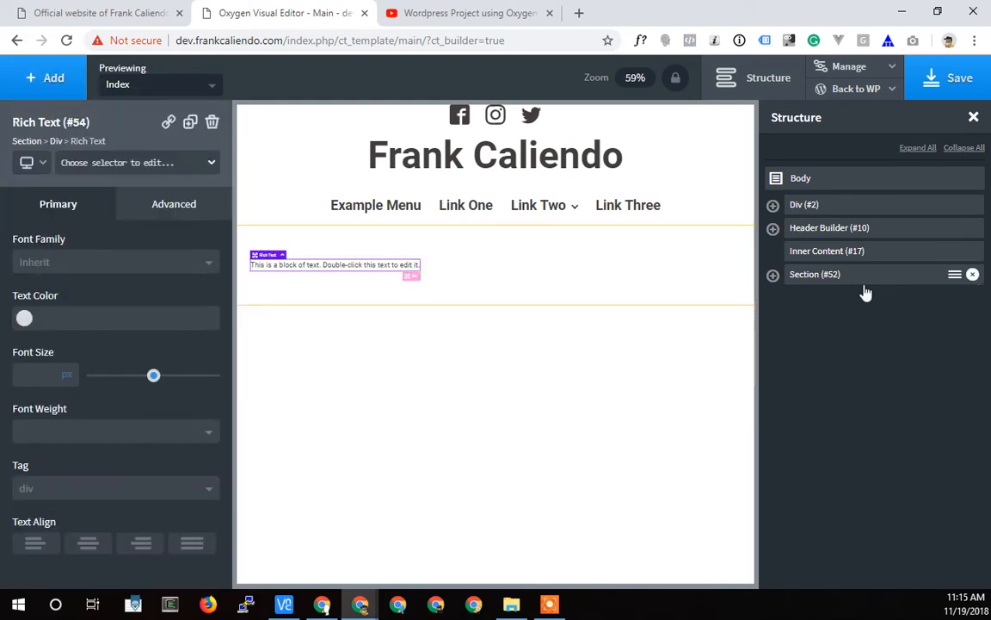
left_click(773, 275)
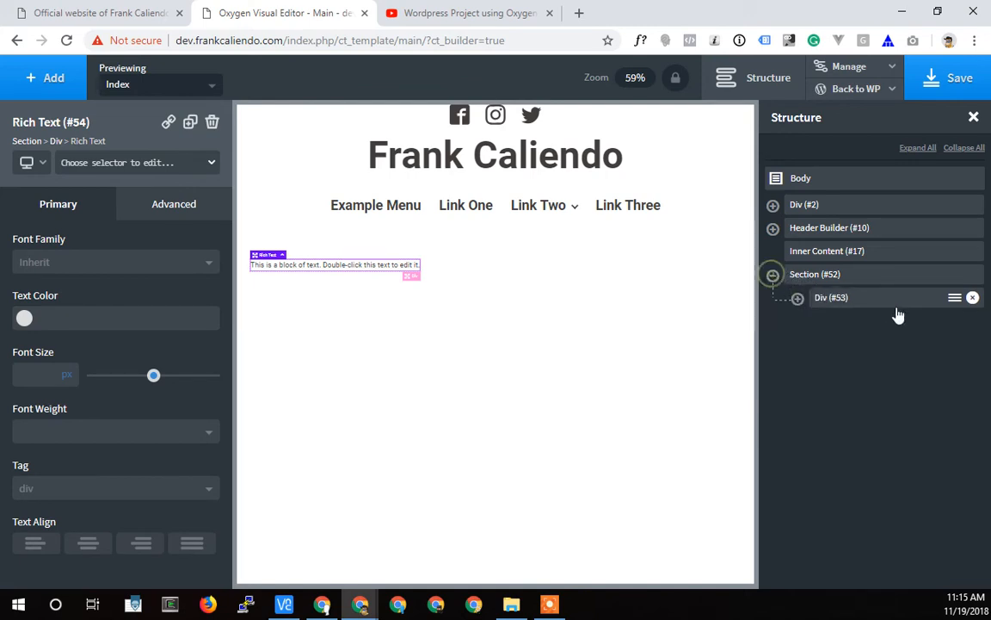
left_click(797, 301)
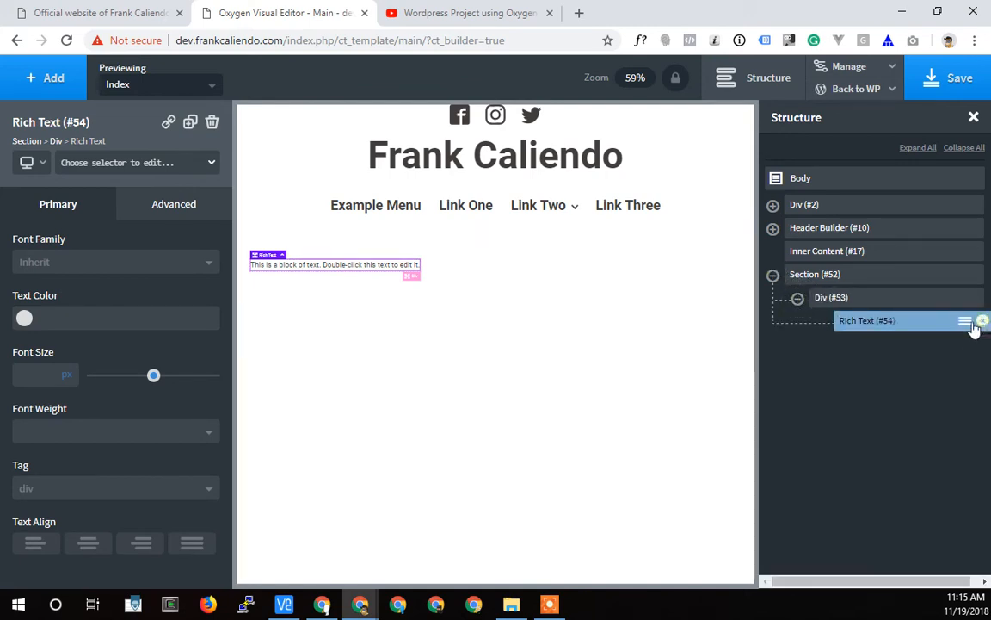
left_click(977, 325)
- Replace the Rich Text in the new Section's Div with a Text Link reading "Home"
left_click(40, 75)
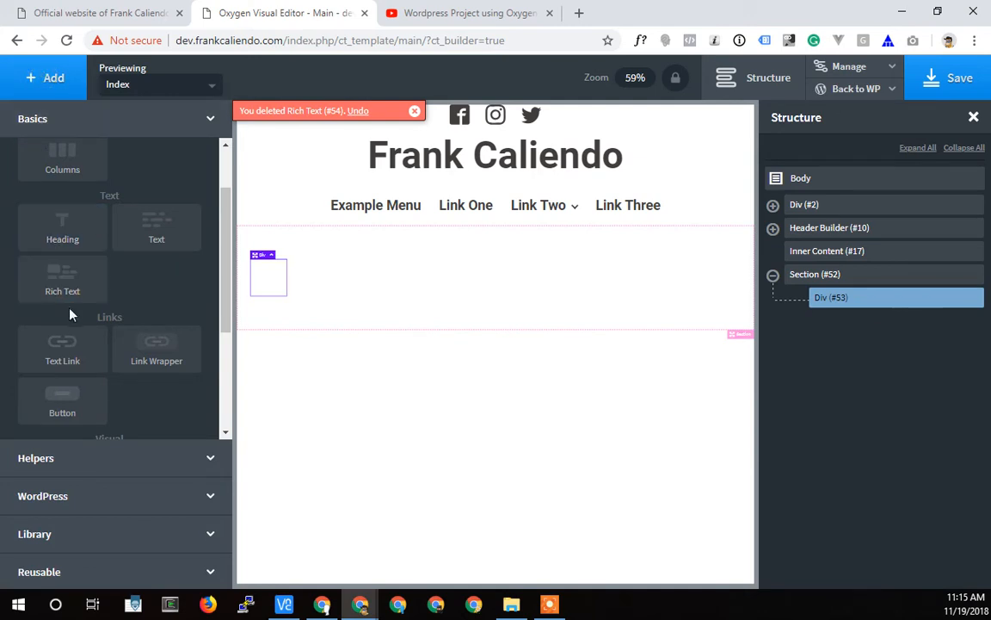
left_click(71, 356)
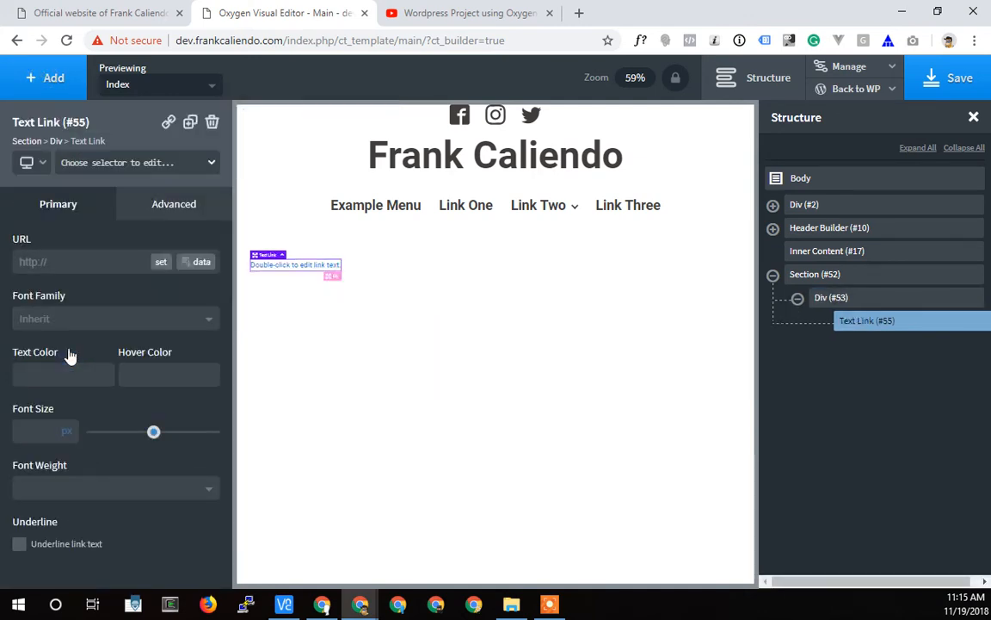
double_click(304, 267)
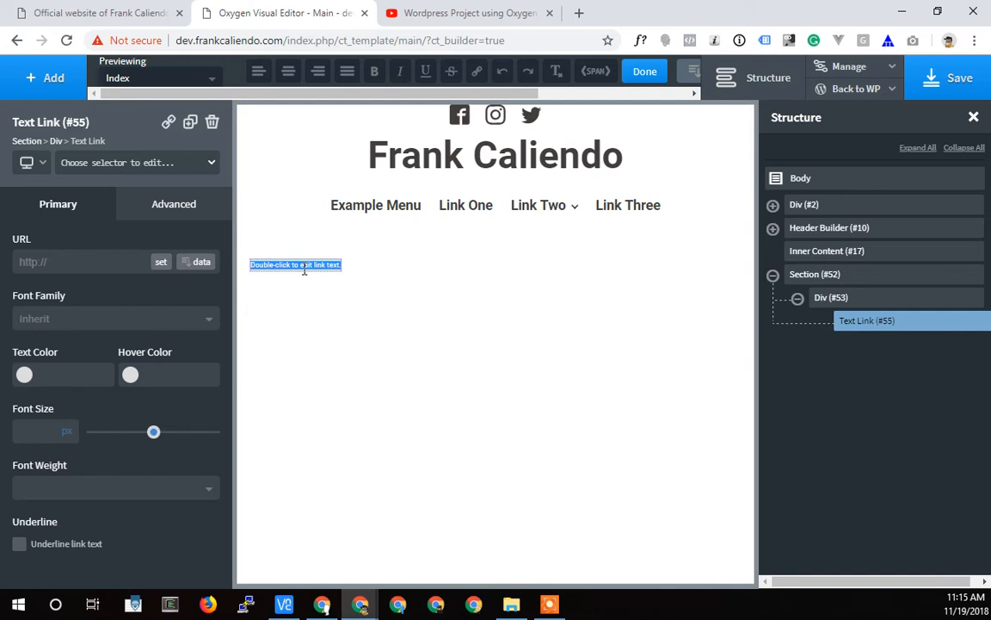
type("Home")
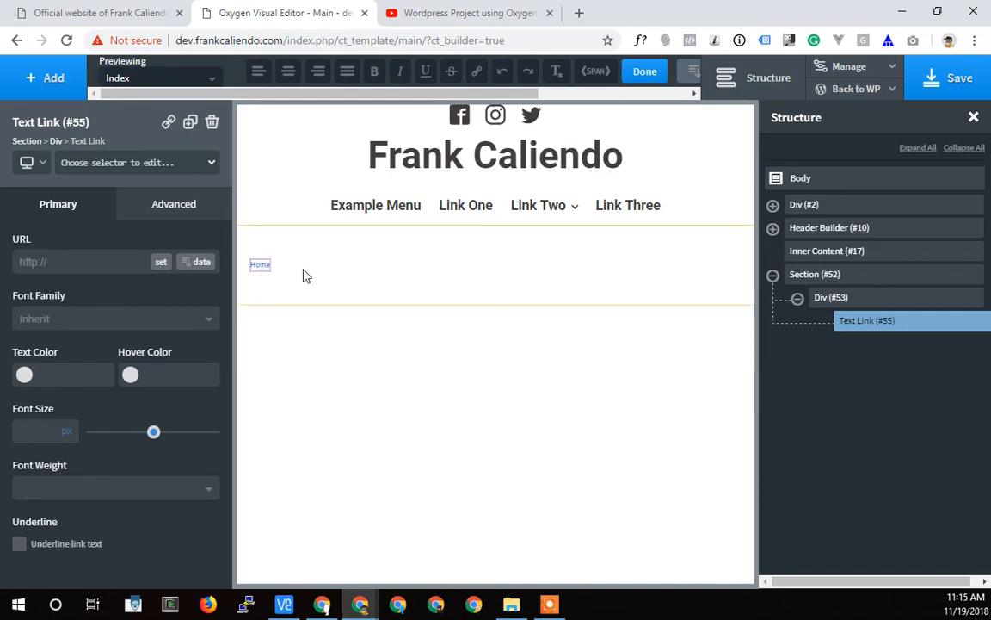
left_click(270, 272)
left_click(265, 273)
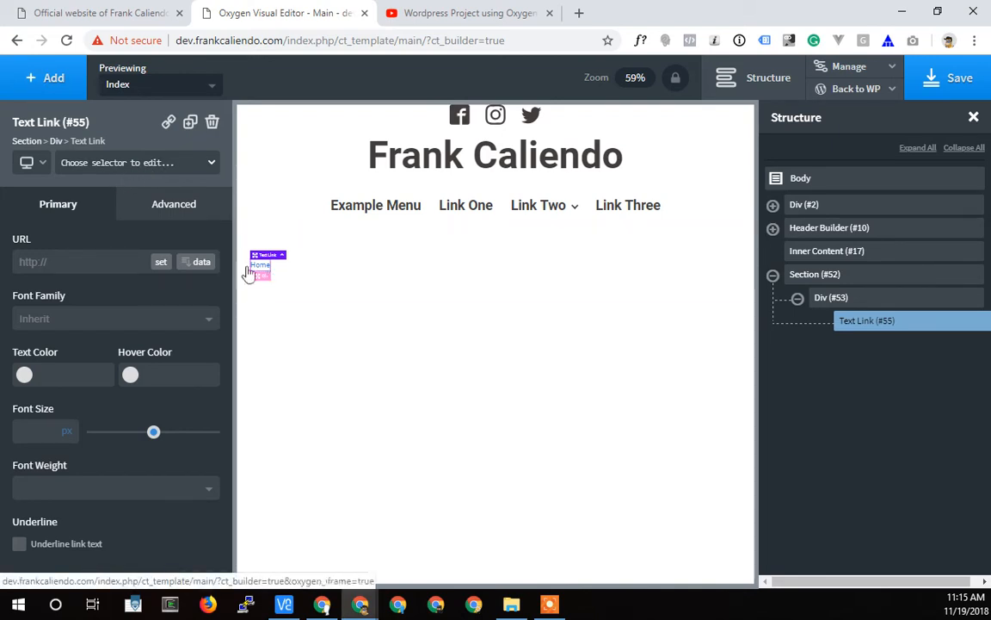
- Add a class named "FooterLink" to the Home text link
left_click(111, 163)
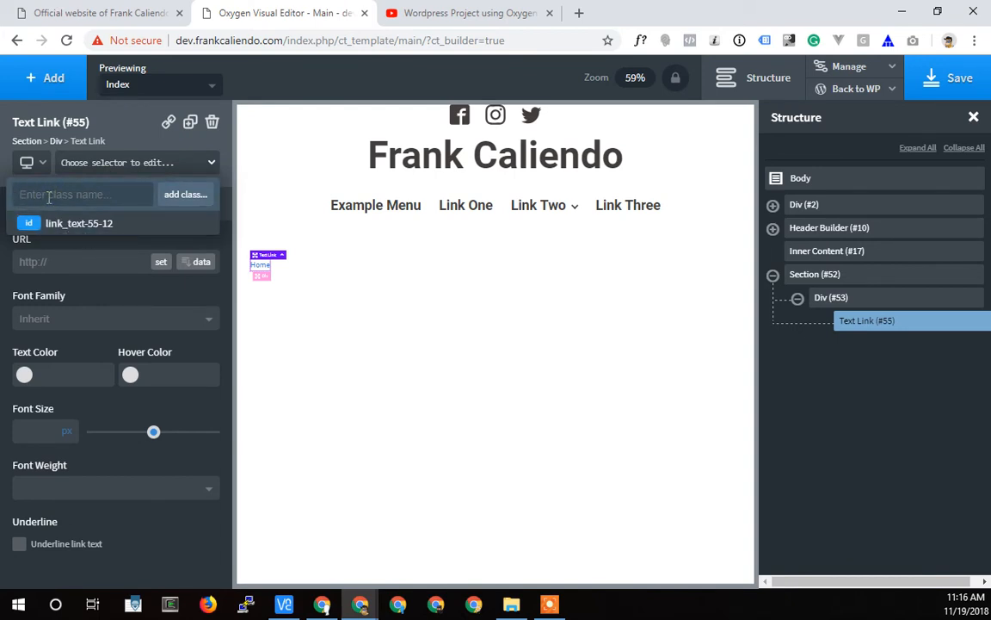
type("goot")
key("BackSpace")
key("BackSpace")
key("BackSpace")
key("BackSpace")
type("F")
key("ctrl+a")
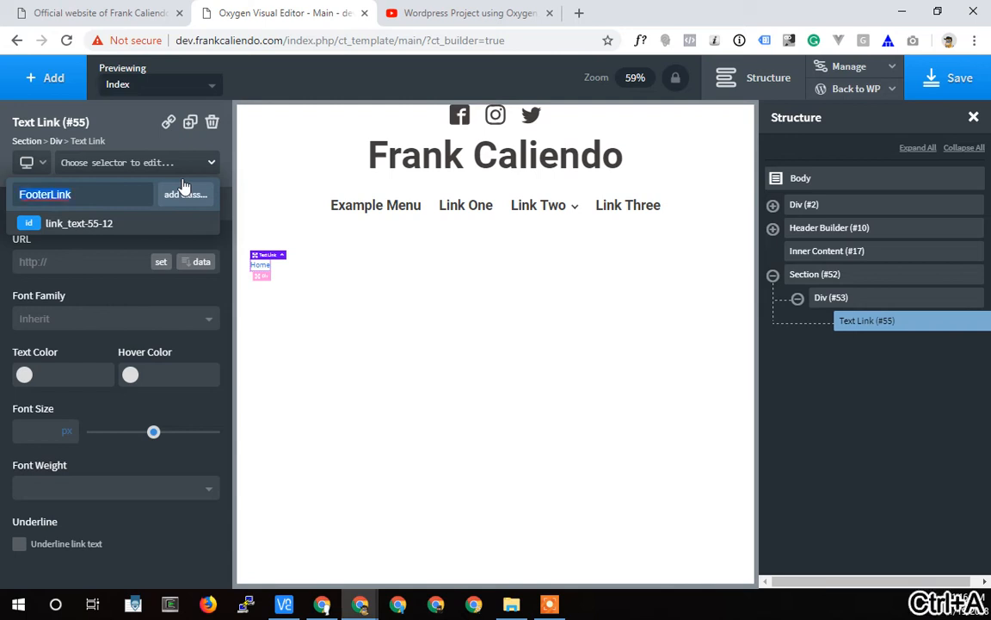
left_click(185, 195)
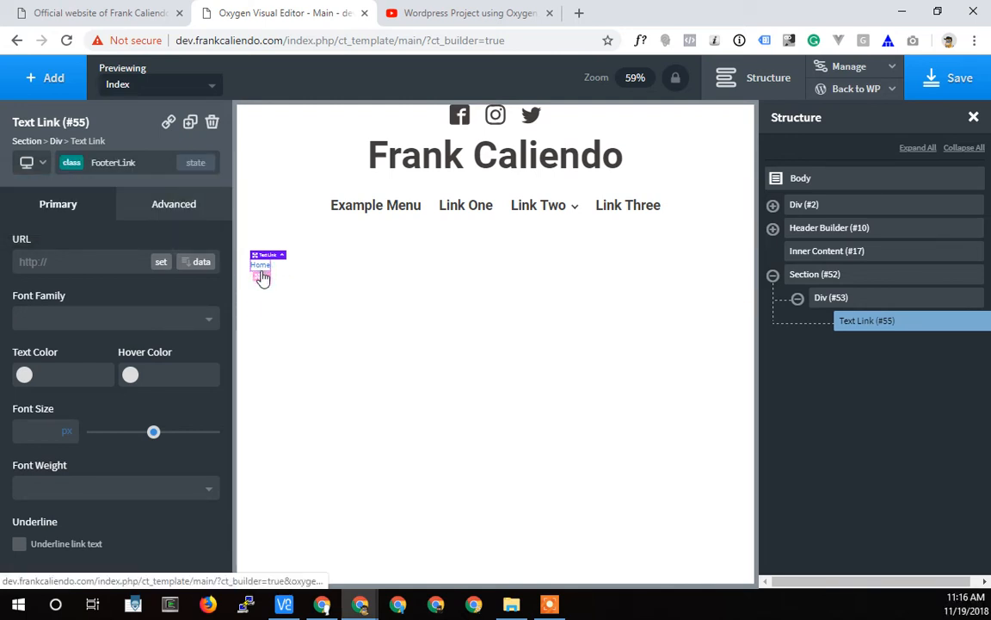
- Switch the Home link's active selector to its ID and back to the FooterLink class
left_click(71, 167)
left_click(51, 222)
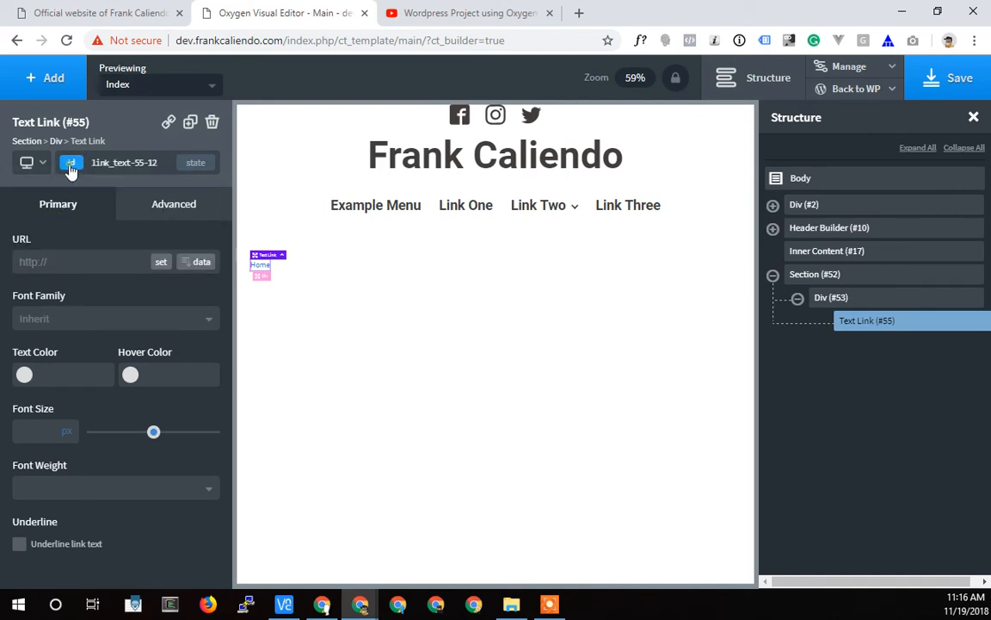
left_click(71, 161)
left_click(68, 248)
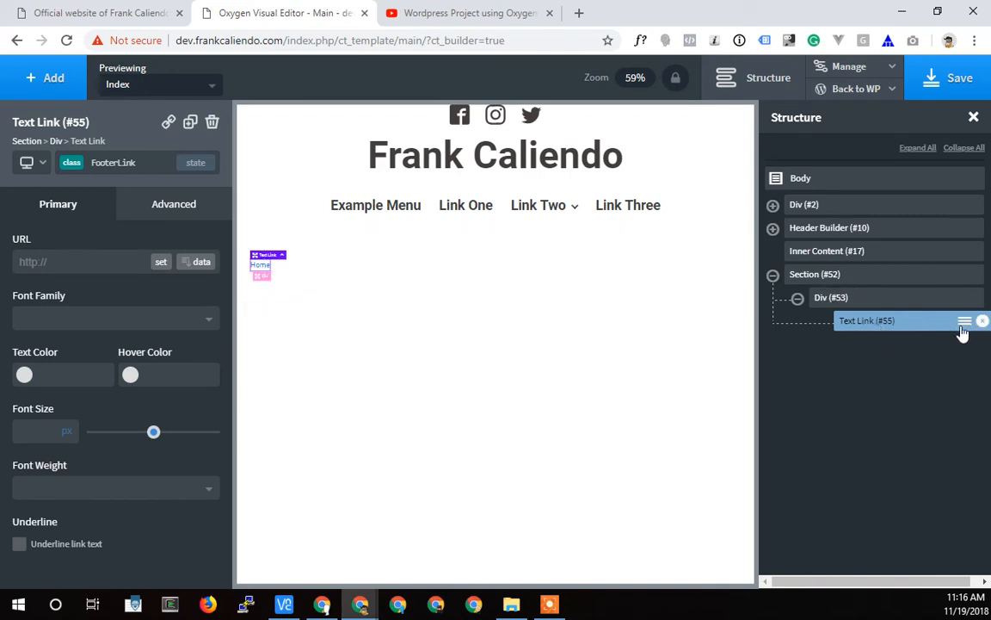
- Duplicate the Home text link inside the Div until there are four copies
left_click(965, 321)
left_click(867, 360)
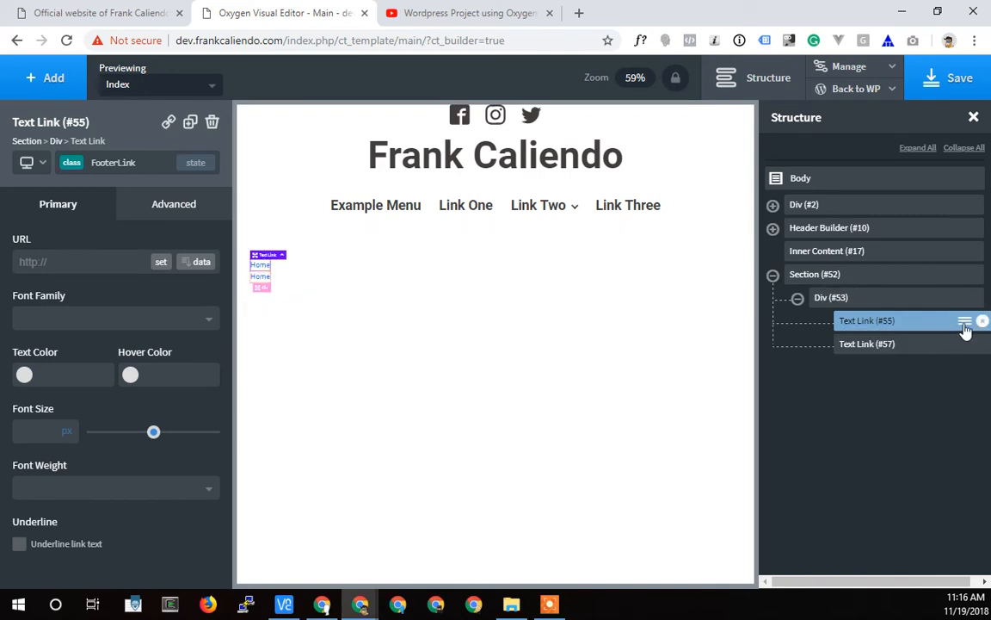
left_click(964, 344)
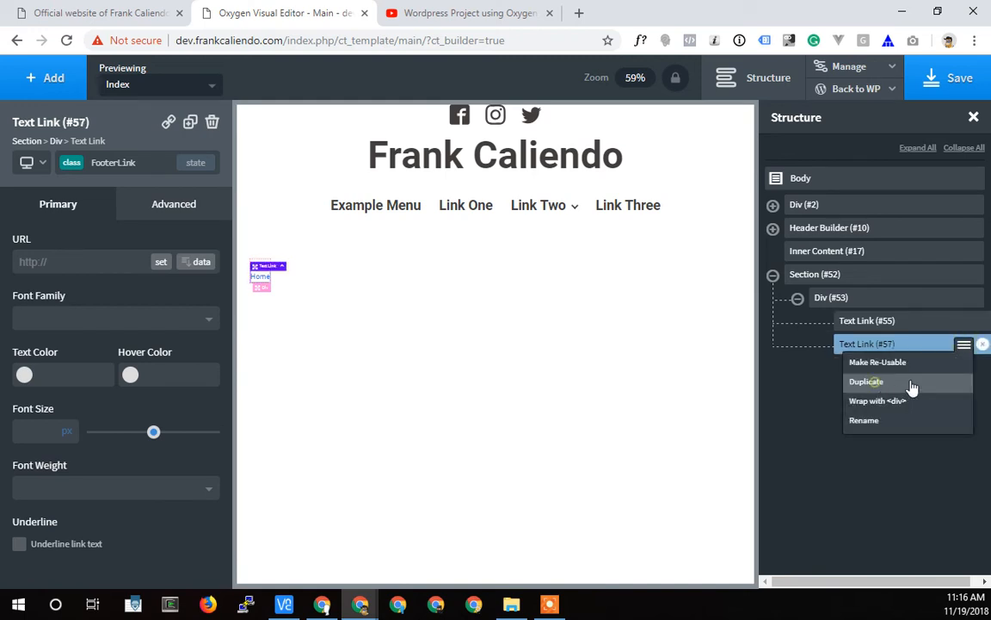
left_click(878, 384)
left_click(964, 344)
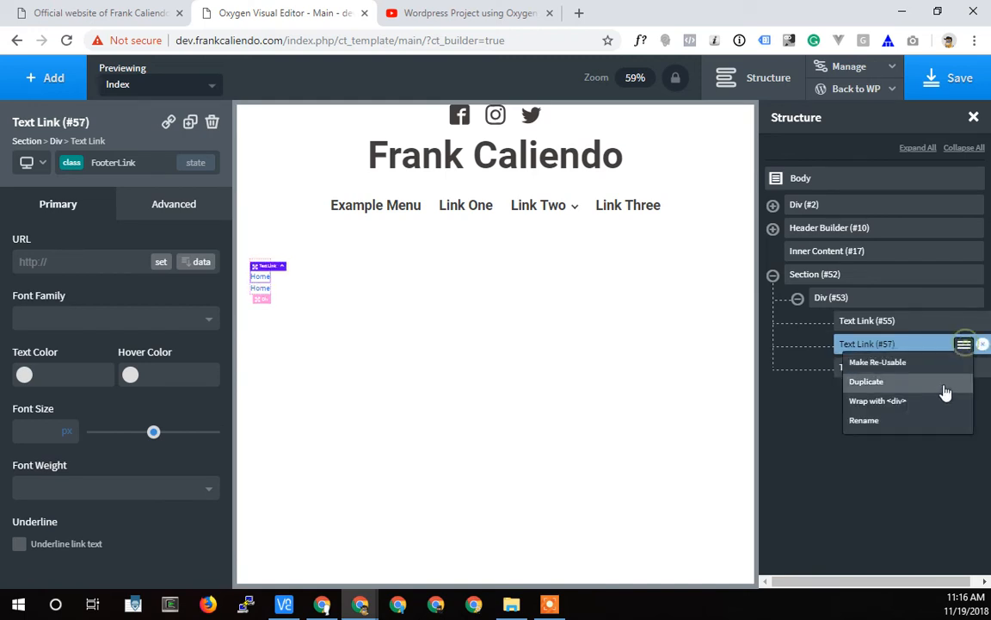
left_click(866, 381)
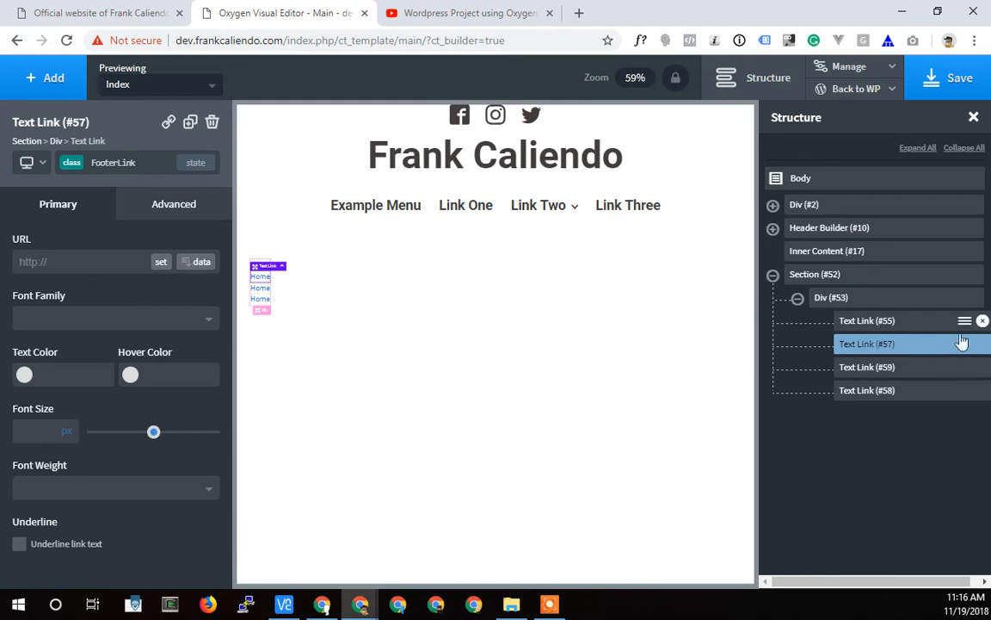
- Check the footer links on the live site, and duplicate the last Home link to make five
left_click(864, 320)
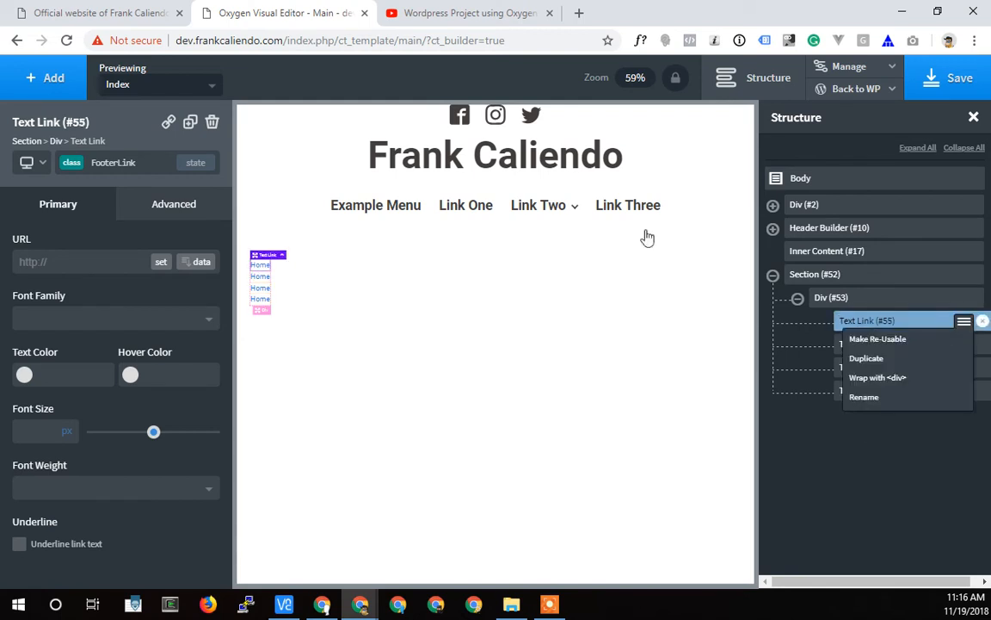
left_click(70, 16)
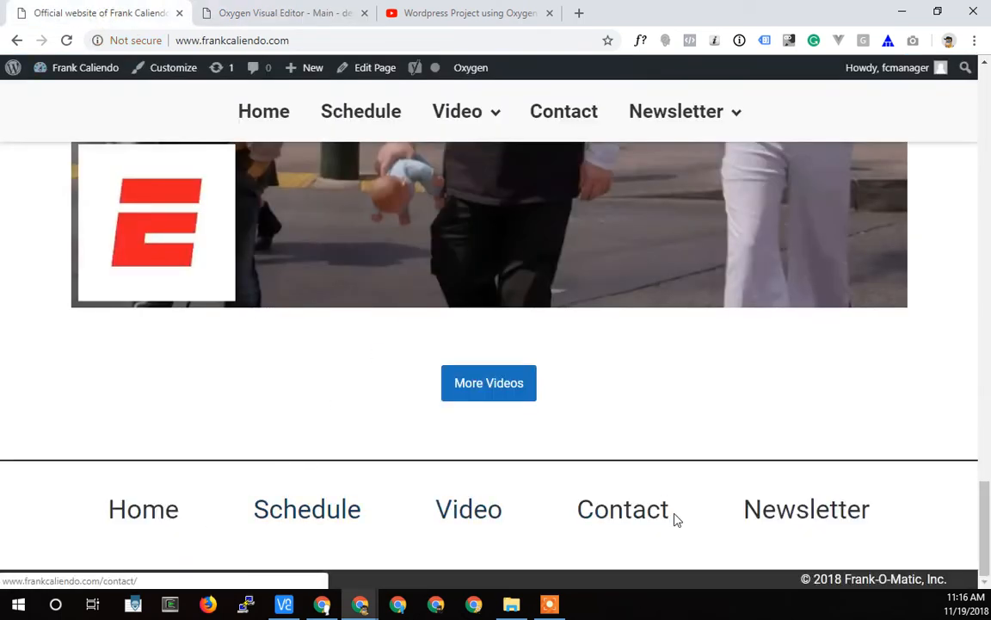
left_click(327, 15)
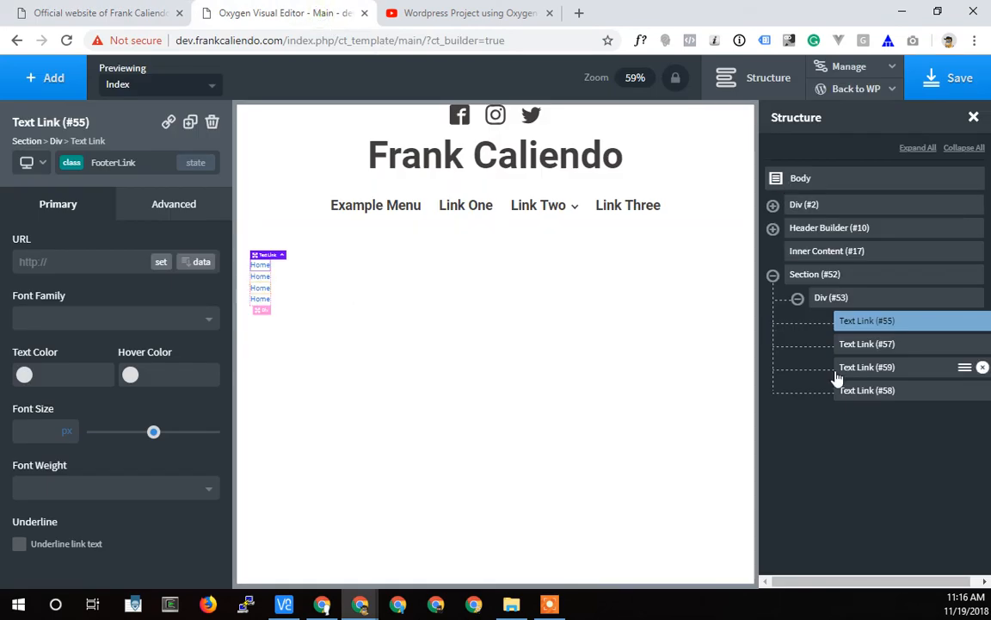
left_click(964, 390)
left_click(879, 429)
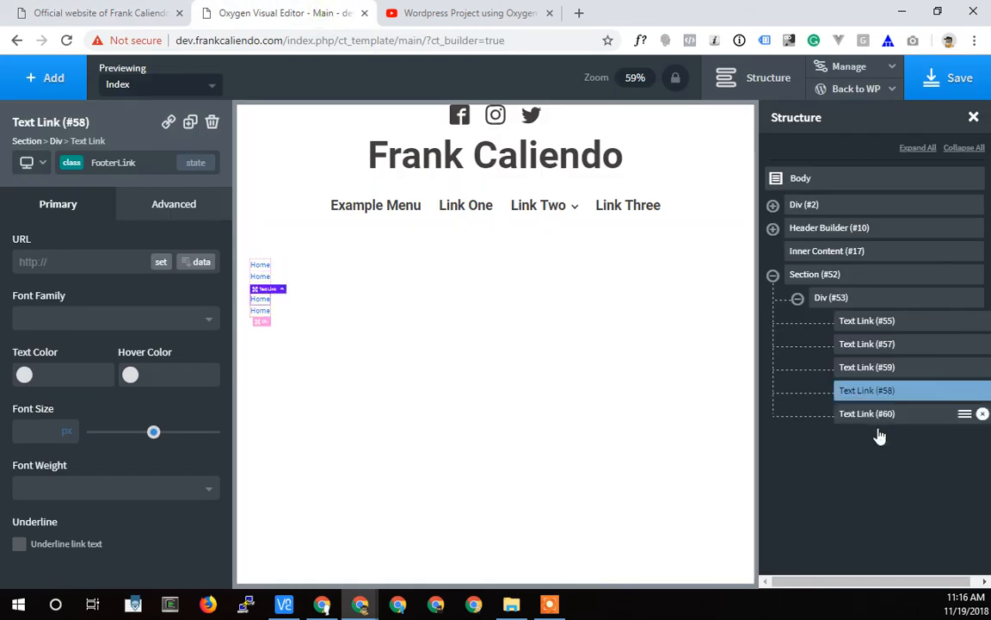
- Try the block display on the Section below the Inner Content and set it back to flex
left_click(878, 298)
left_click(868, 282)
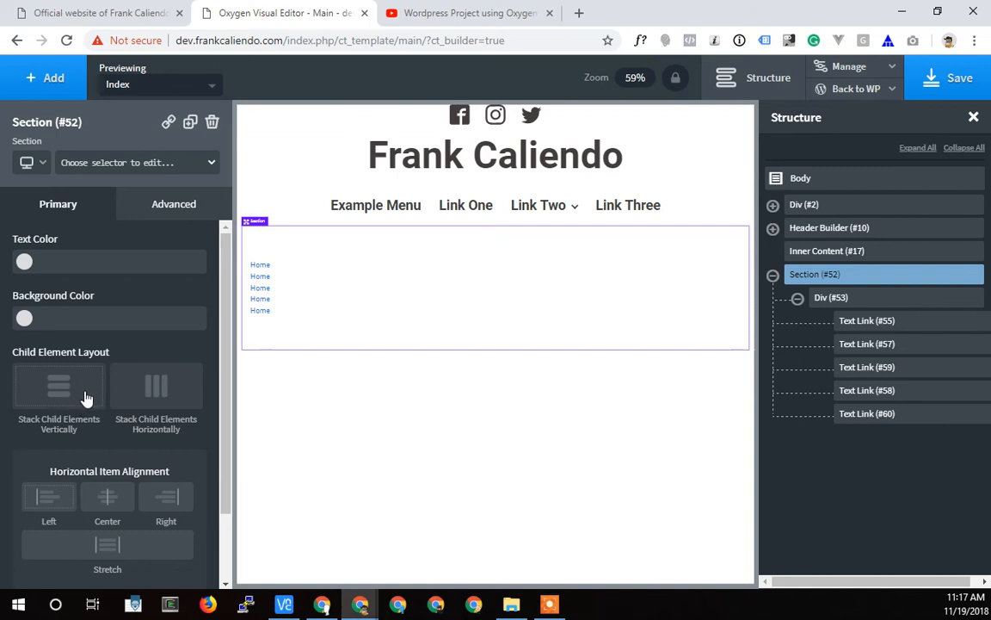
left_click(148, 196)
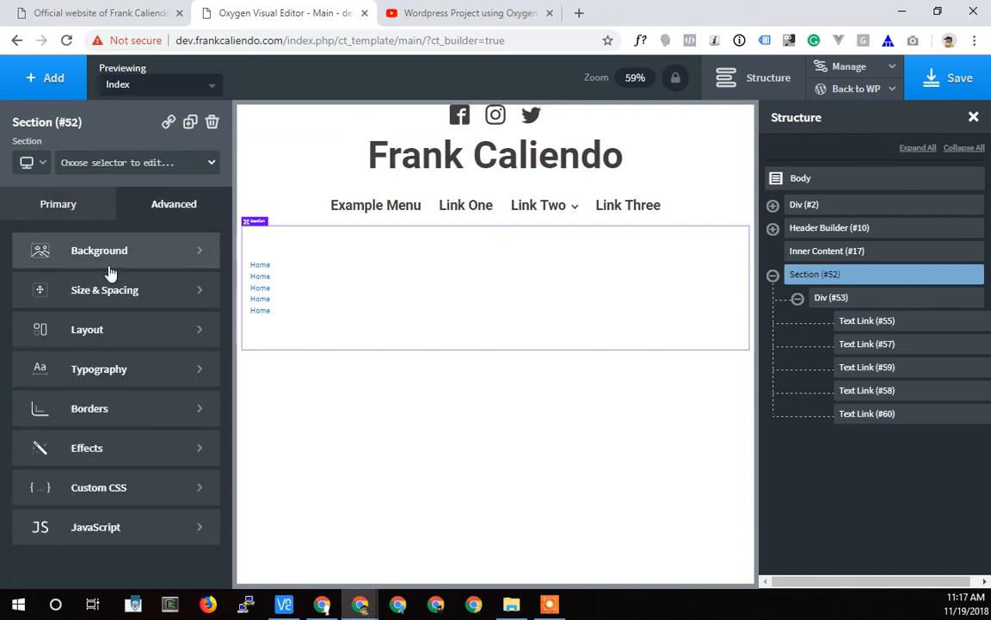
left_click(89, 332)
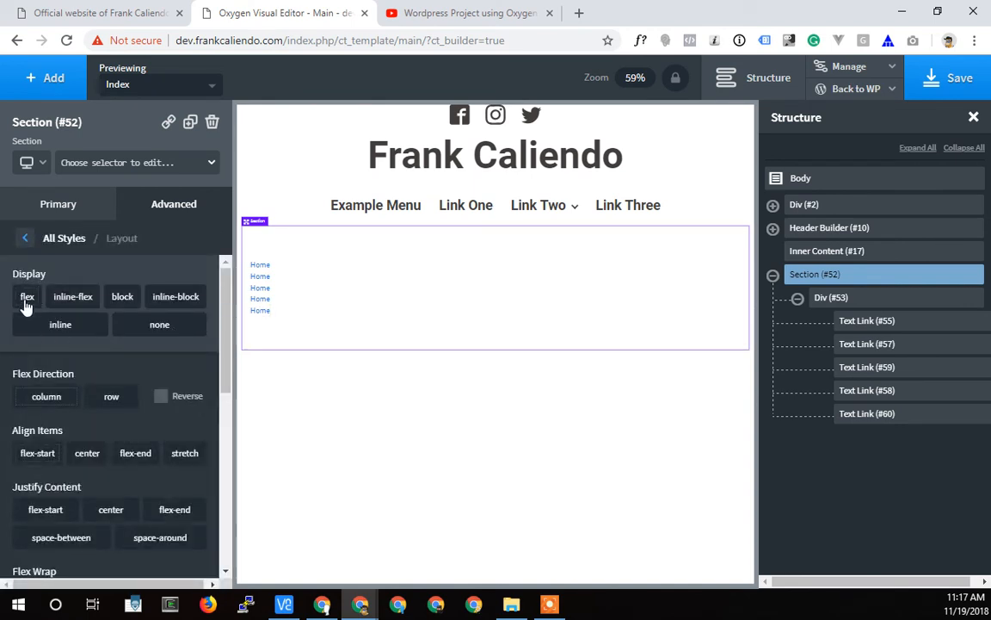
left_click(122, 297)
left_click(122, 297)
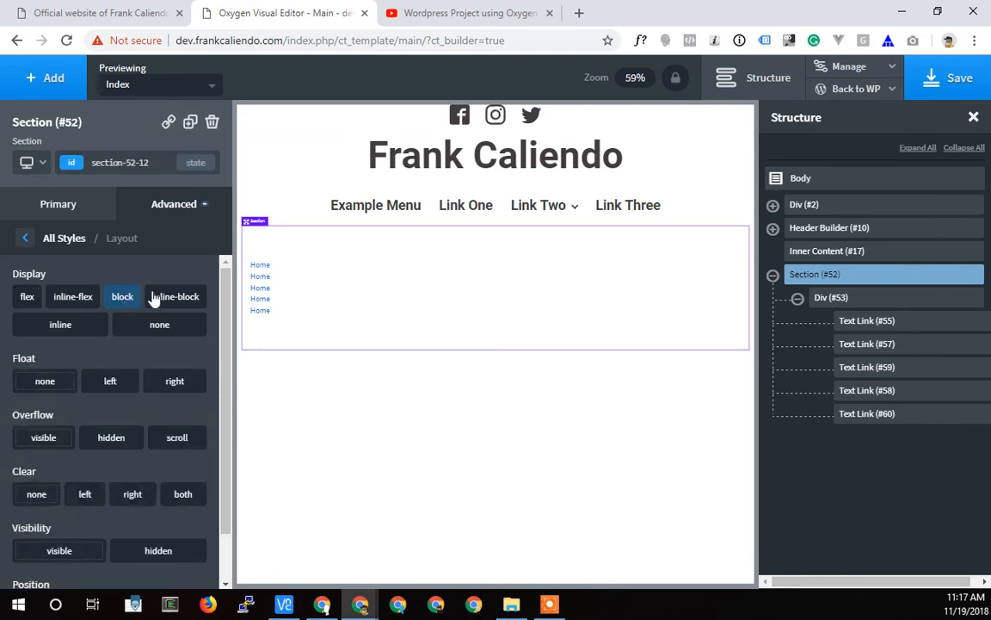
left_click(27, 296)
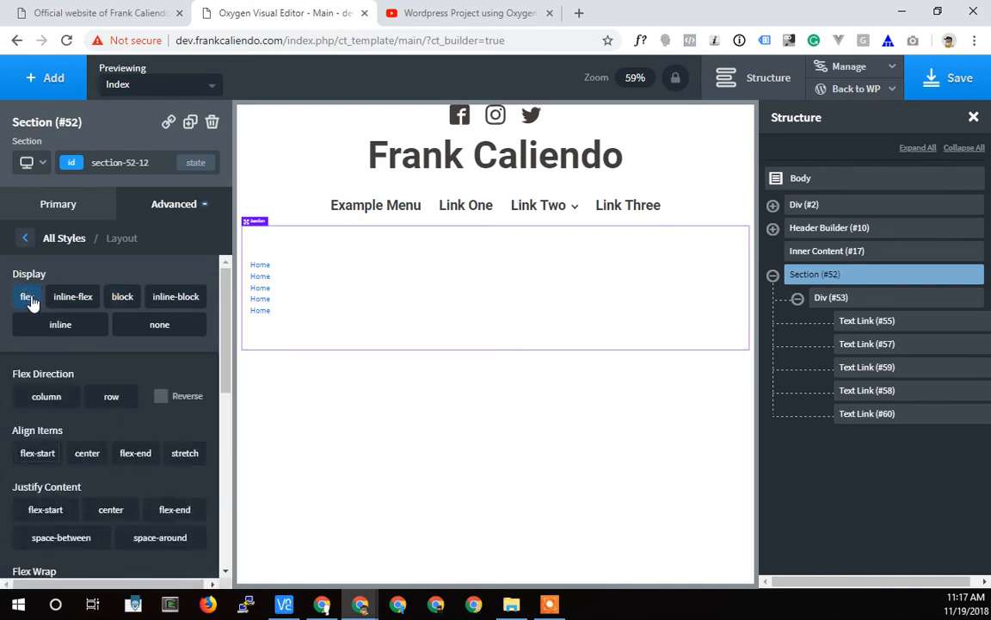
- Set the Section's child element layout to stack horizontally and look through its alignment options
left_click(25, 236)
left_click(43, 204)
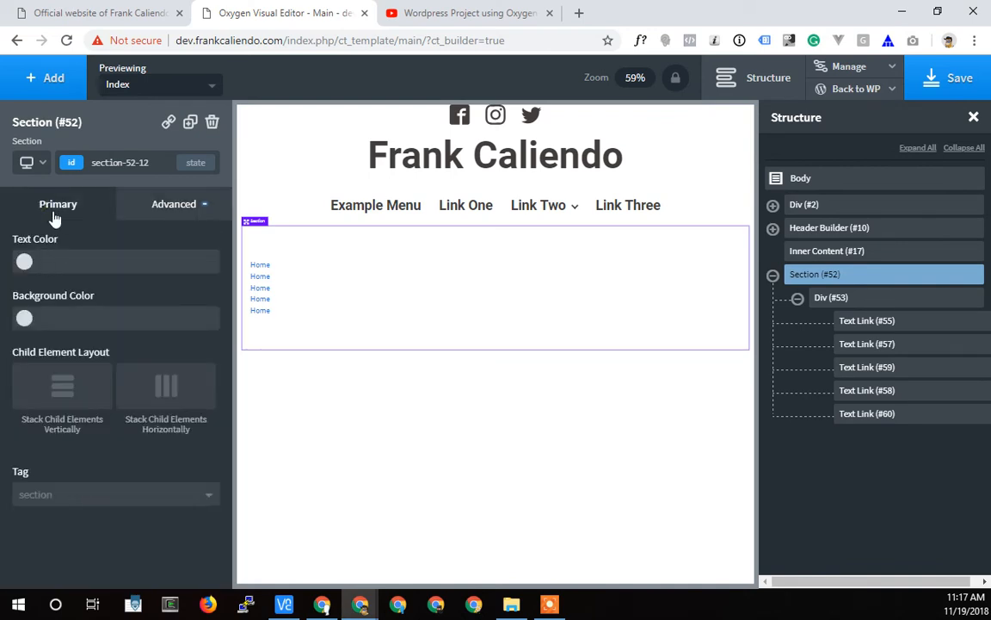
left_click(67, 392)
left_click(174, 389)
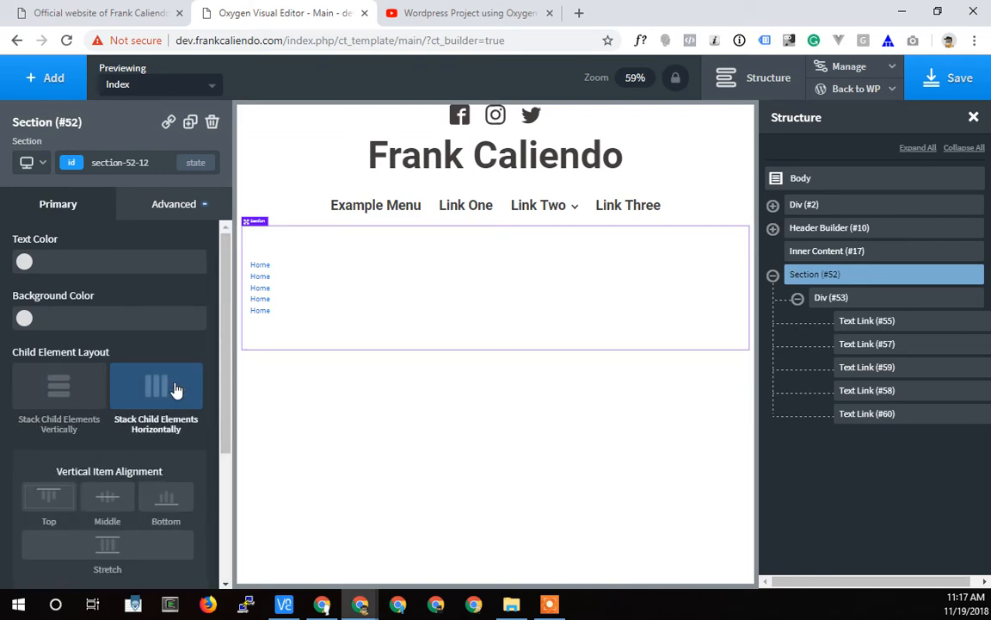
scroll(128, 388, "down", 3)
scroll(121, 370, "up", 2)
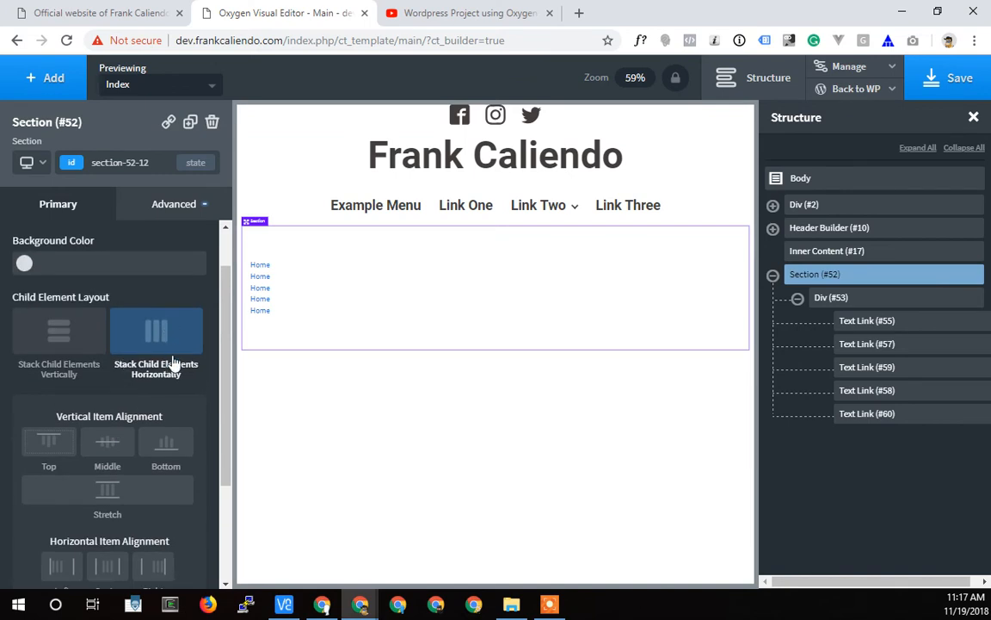
scroll(172, 364, "up", 1)
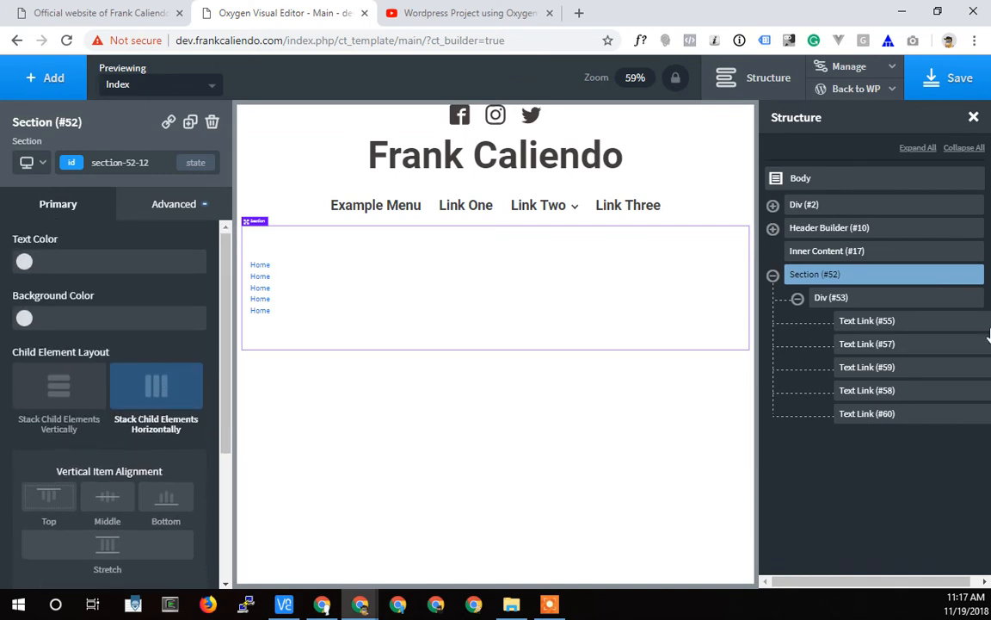
- Stack the Div's child elements horizontally, and set the parent Section's child elements to stack vertically
left_click(873, 303)
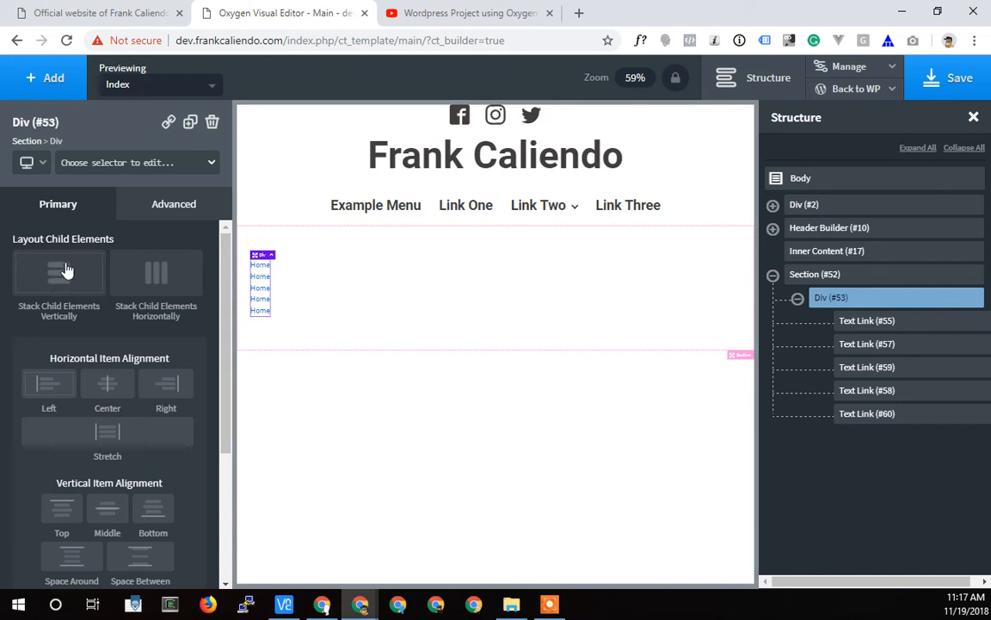
left_click(166, 276)
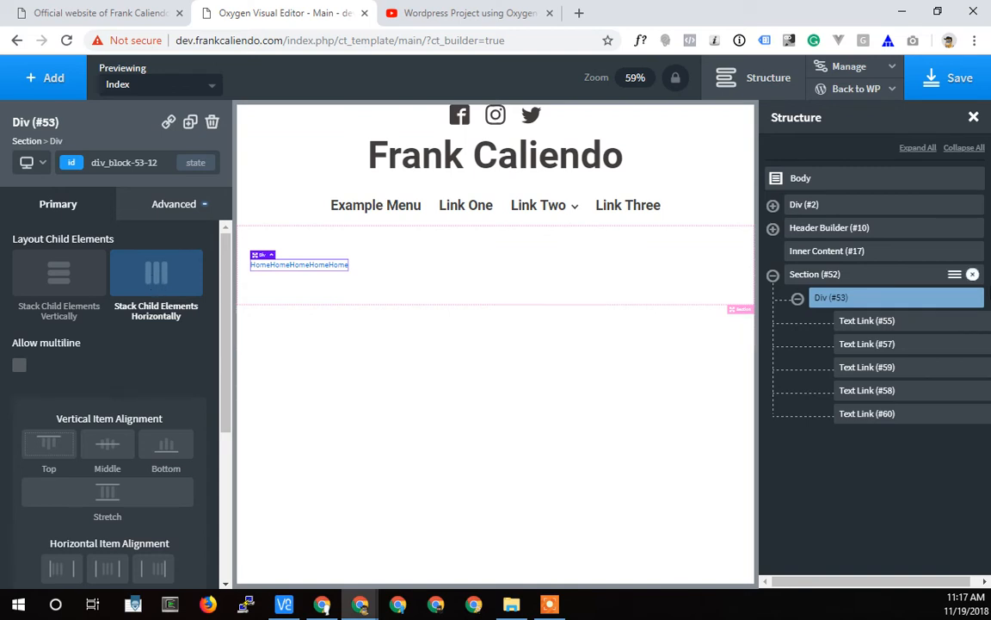
left_click(813, 276)
left_click(147, 387)
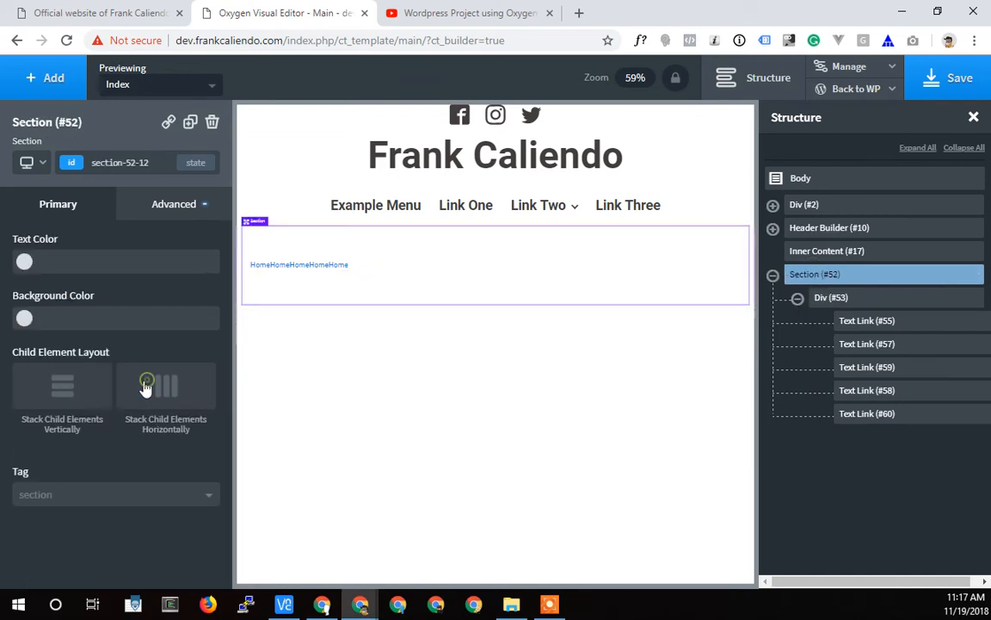
left_click(65, 387)
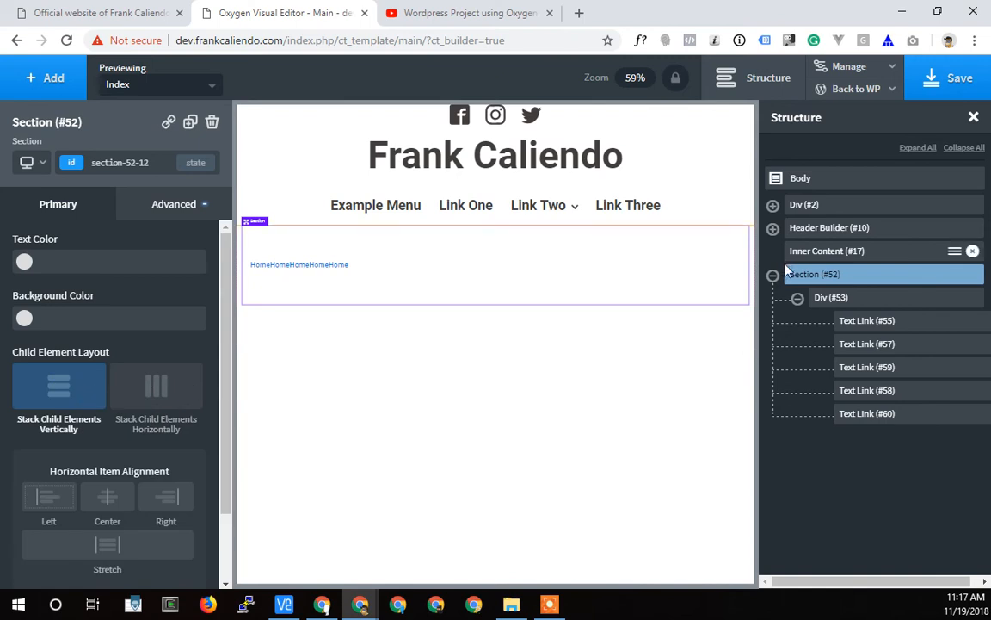
- Compare the Div's vertical and horizontal stacking, keep horizontal, and set its horizontal item alignment to Space Around
left_click(851, 299)
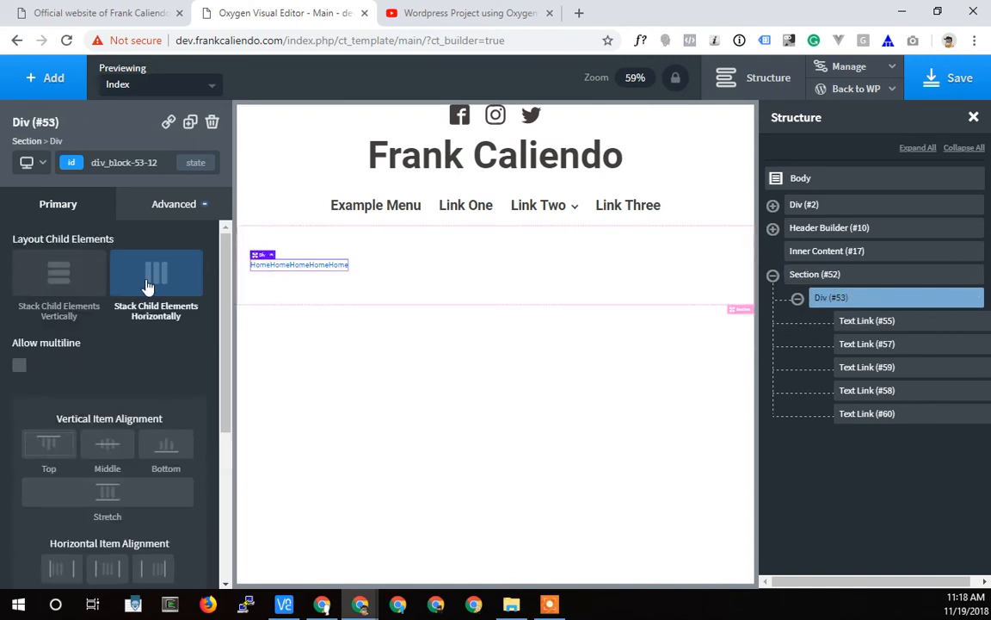
left_click(65, 284)
left_click(148, 272)
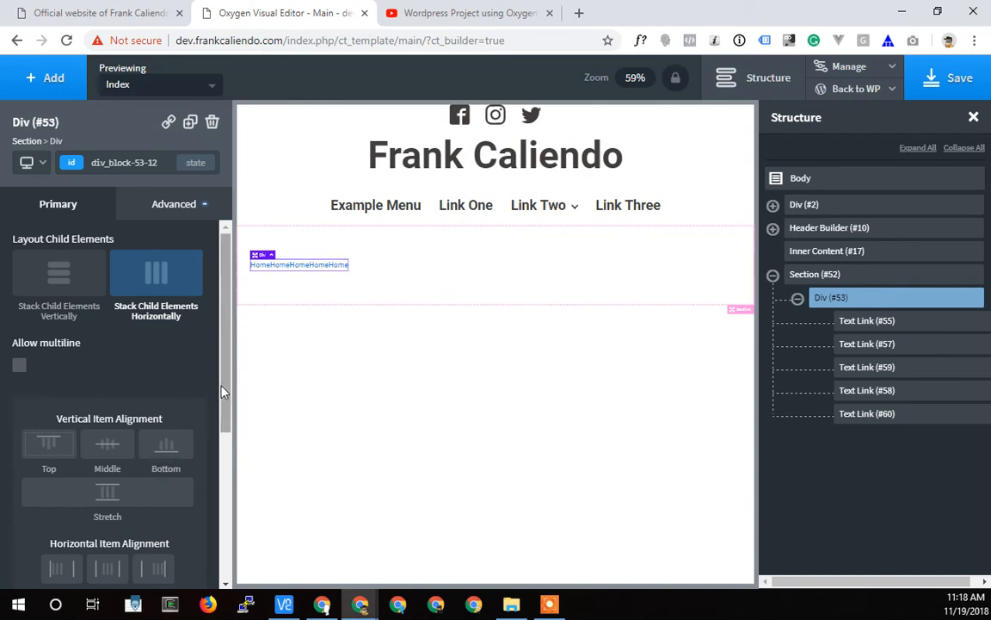
scroll(230, 403, "down", 1)
scroll(227, 404, "down", 2)
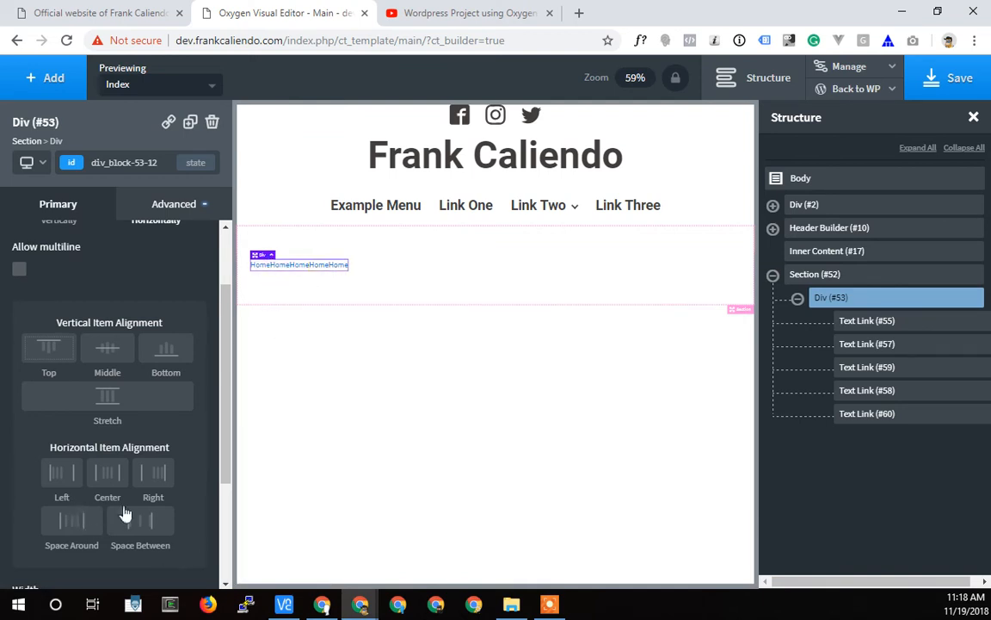
left_click(71, 522)
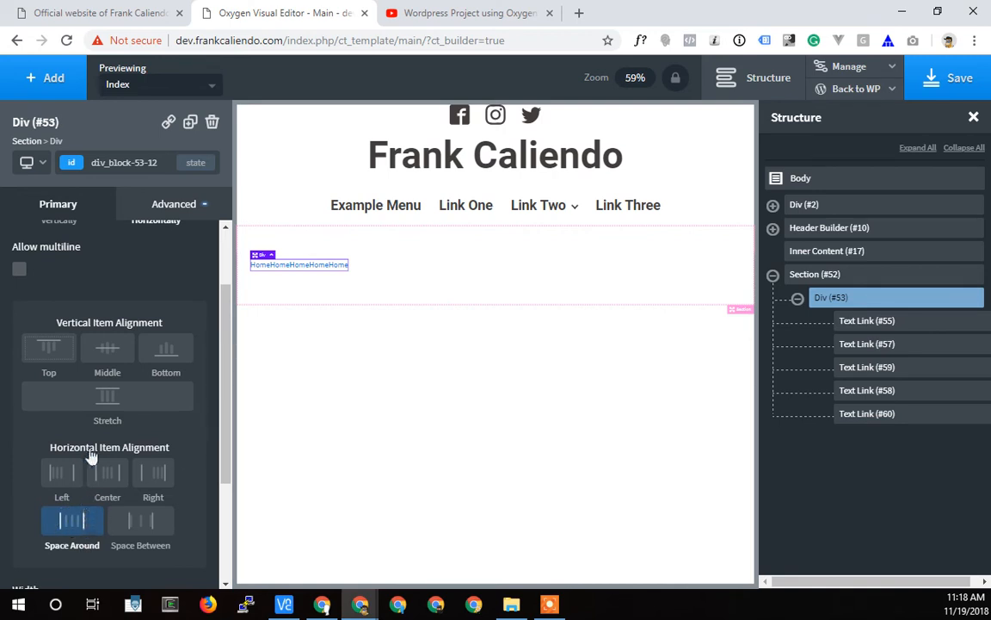
- Set the horizontal item alignment of the Section below the Inner Content to Stretch
scroll(140, 420, "up", 2)
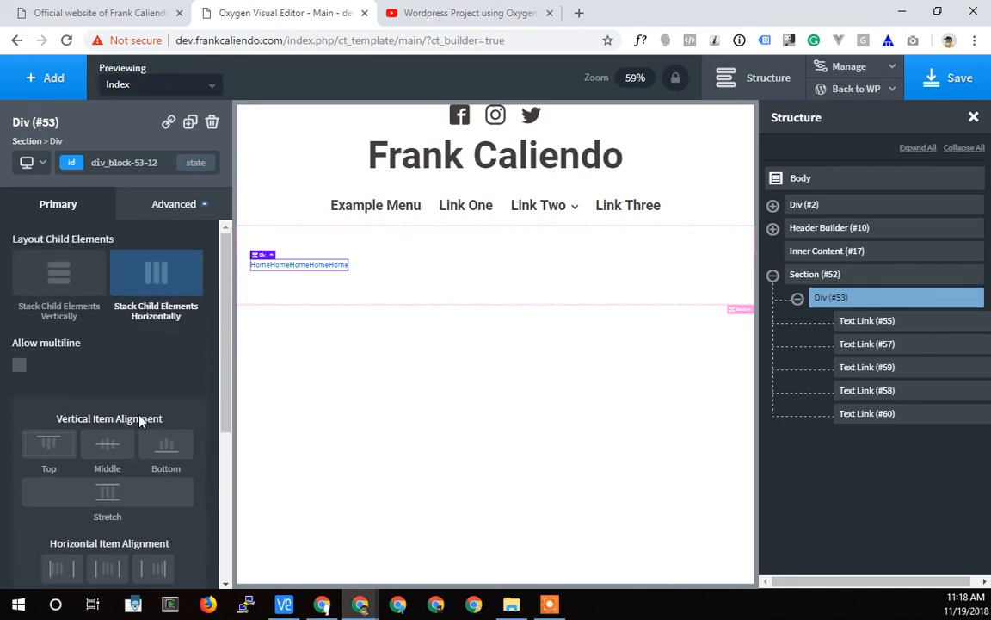
scroll(140, 419, "down", 2)
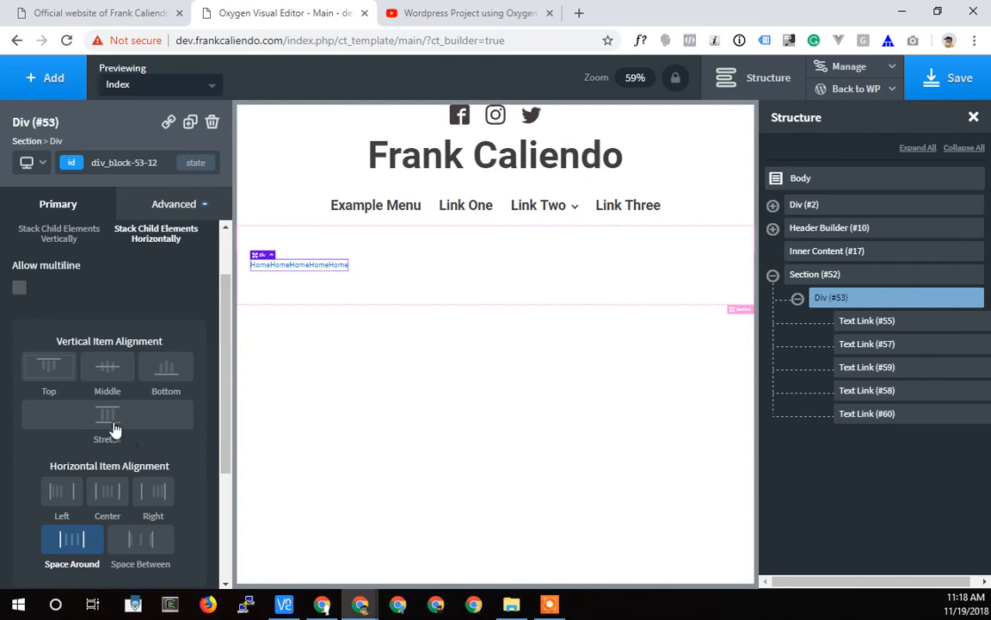
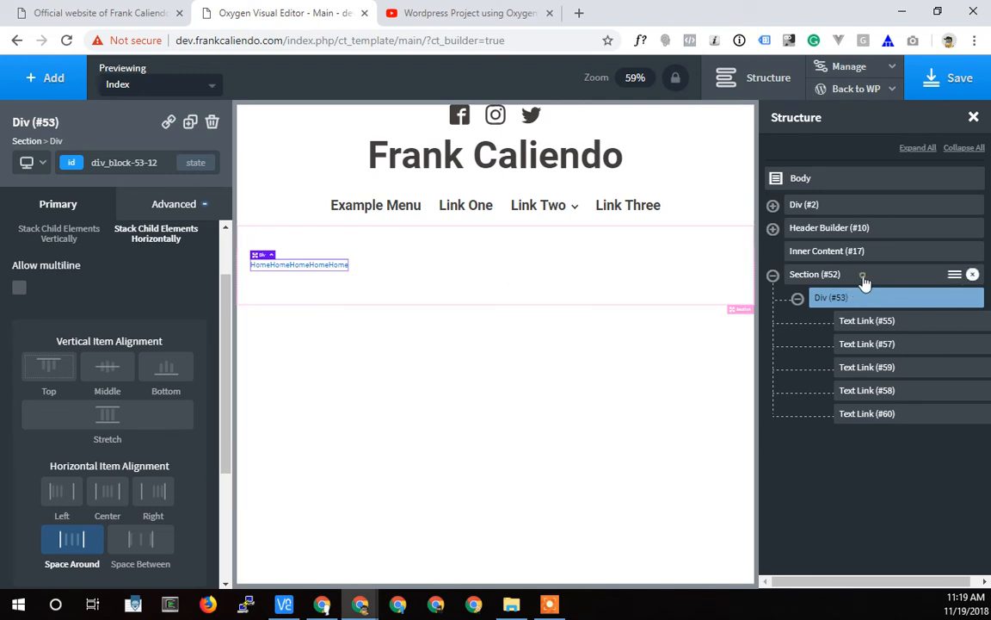
left_click(863, 275)
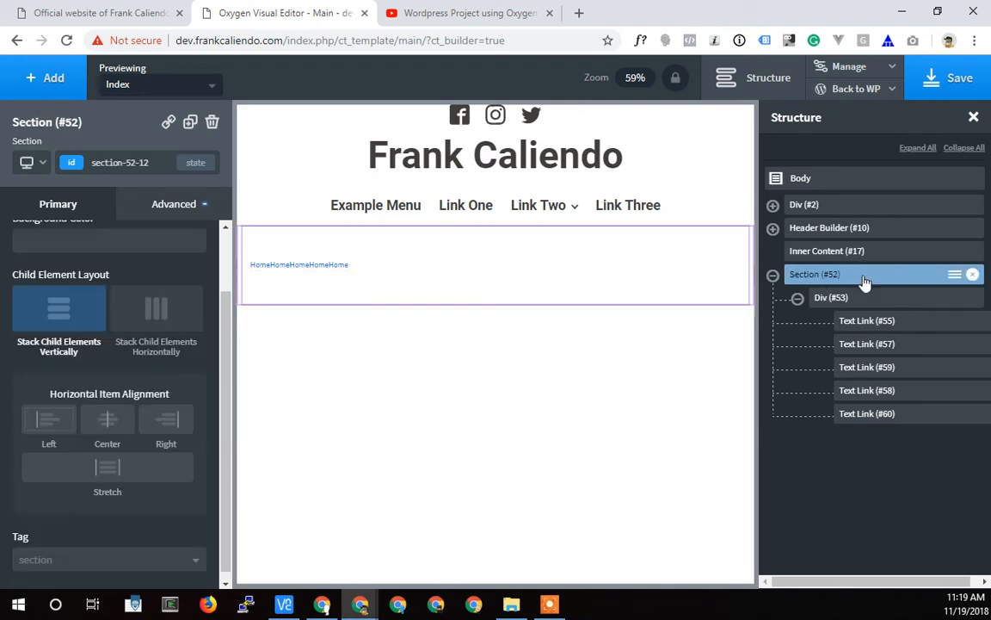
left_click(102, 471)
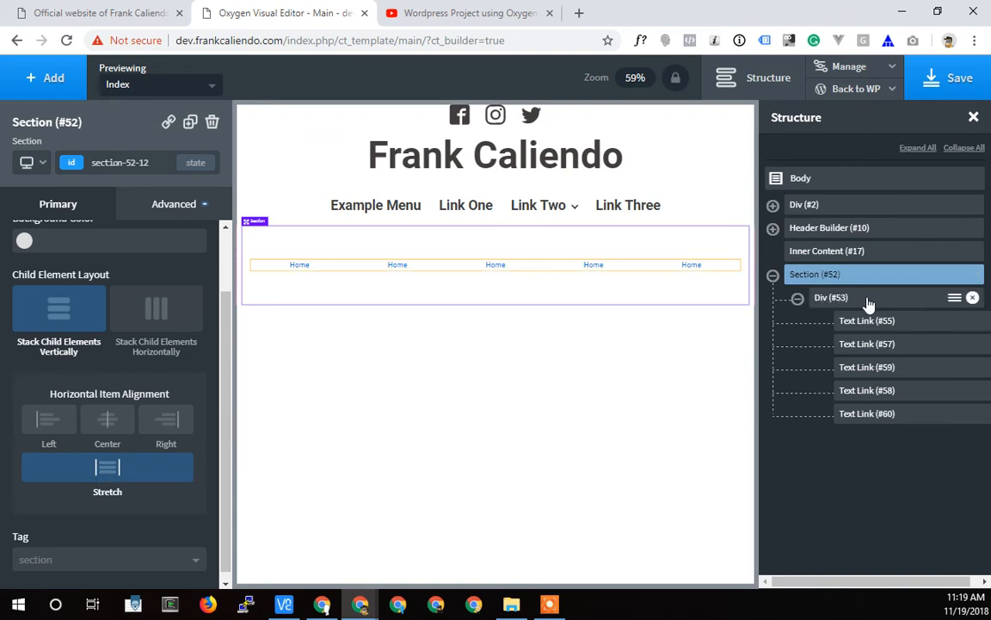
- Move the footer Div out of the Section and back in, and switch its Space Around alignment off and on again
left_click_drag(905, 308, 891, 302)
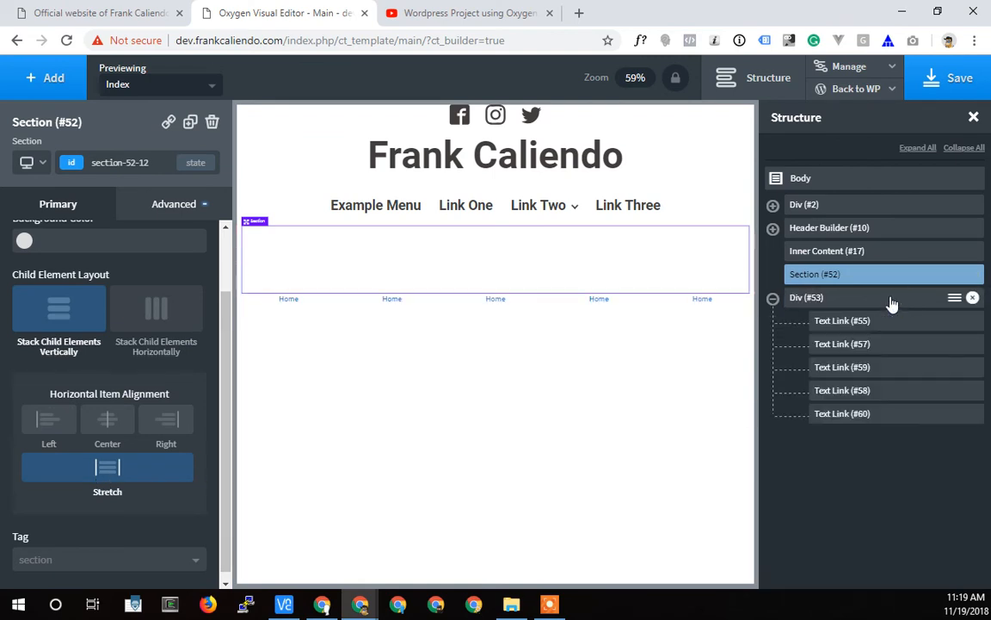
left_click_drag(815, 303, 839, 297)
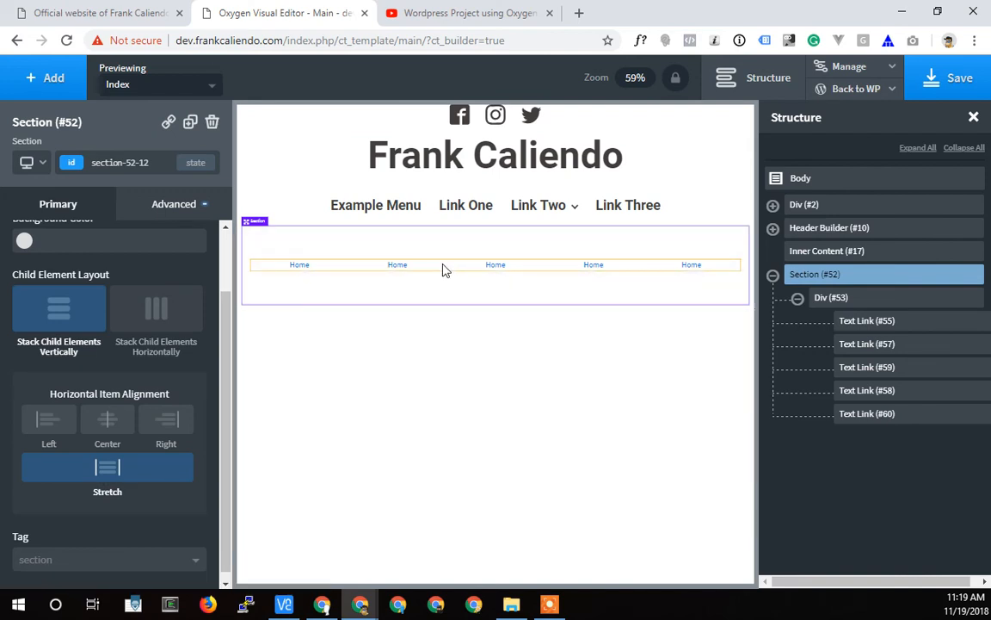
left_click(869, 303)
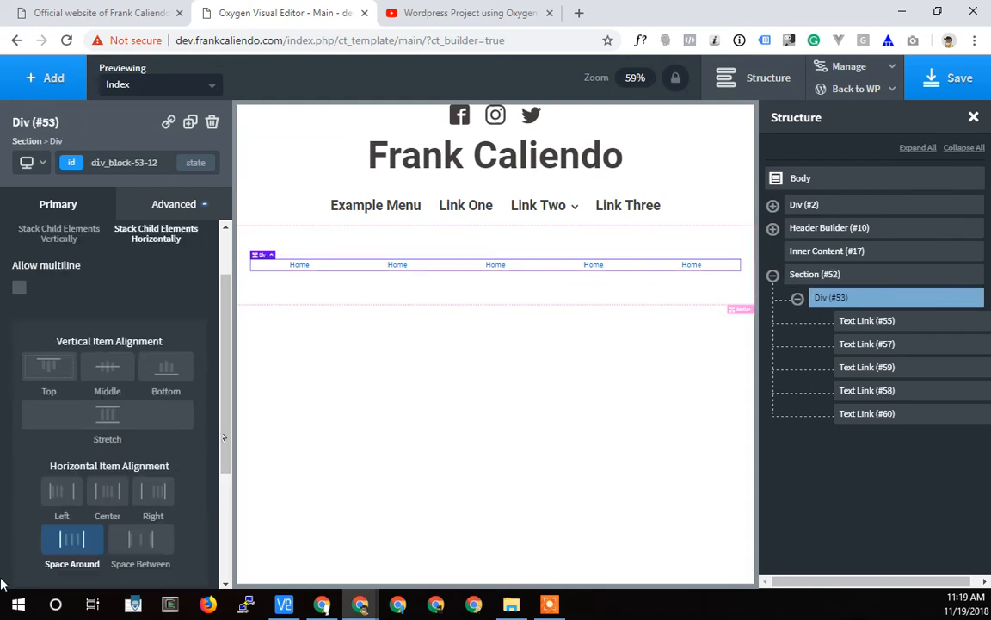
left_click(84, 543)
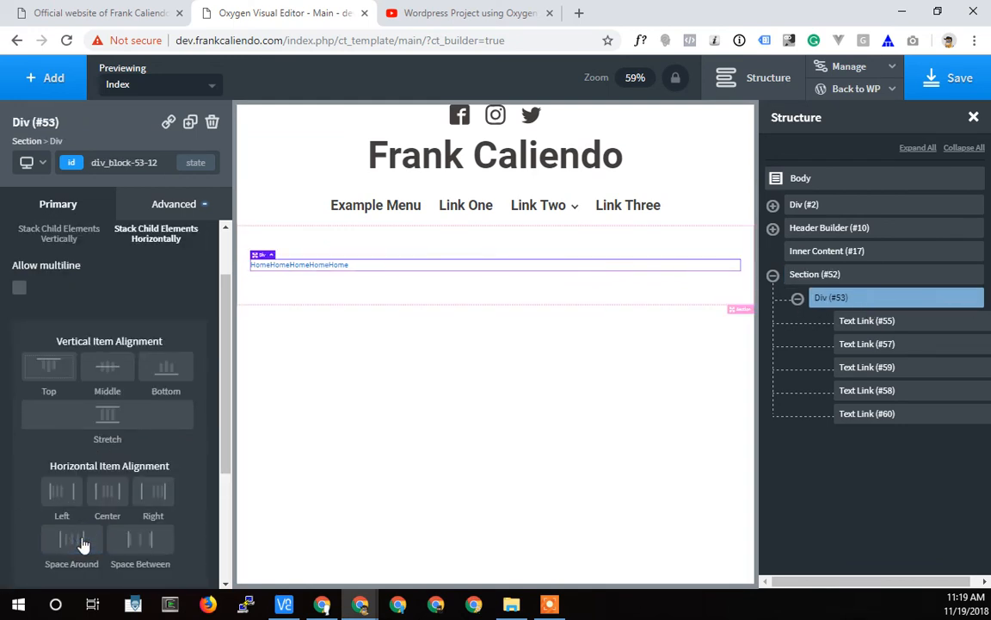
left_click(84, 543)
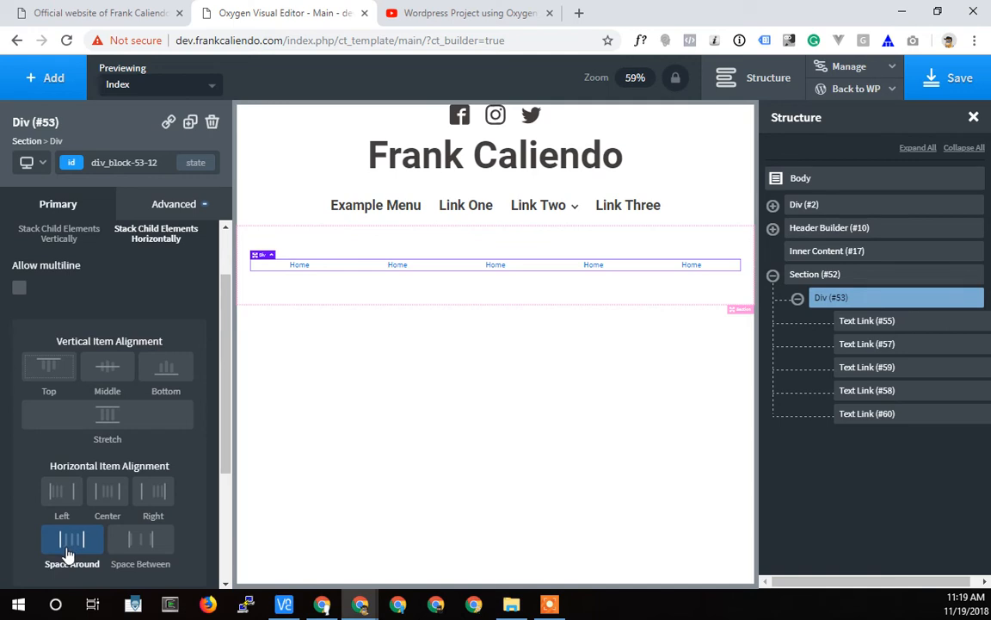
scroll(76, 505, "up", 1)
scroll(76, 499, "down", 2)
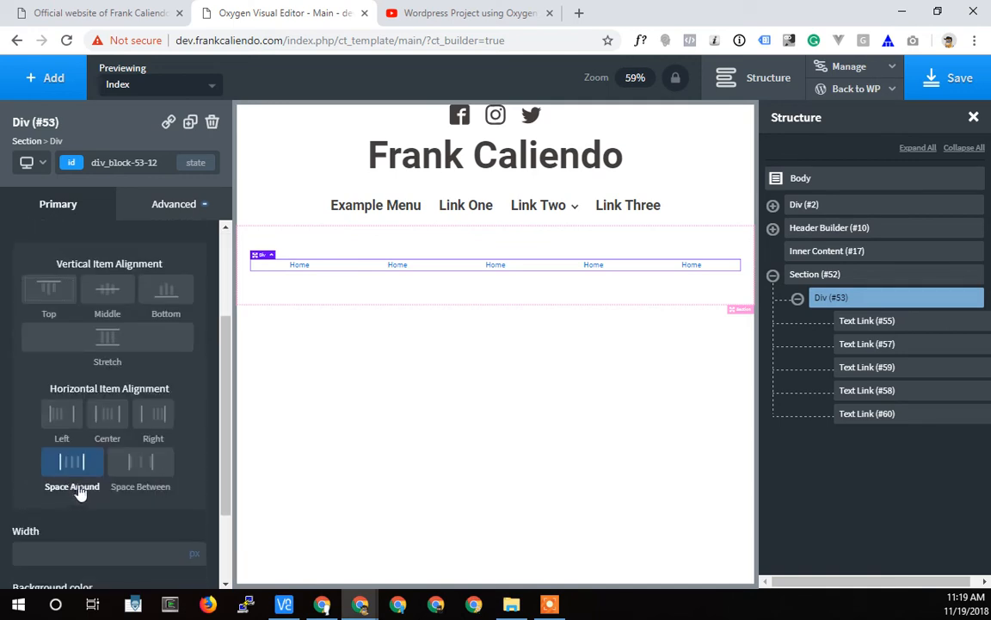
- Set the FooterLink class to a font size of 35 px and a font weight of 500, trying weight 200 first
left_click(913, 323)
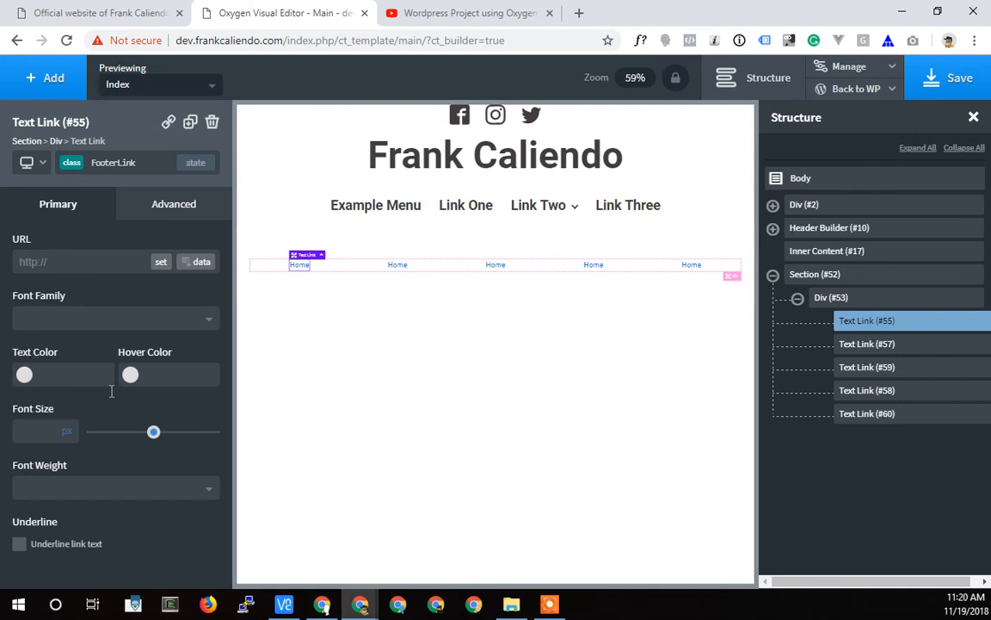
left_click_drag(155, 436, 136, 440)
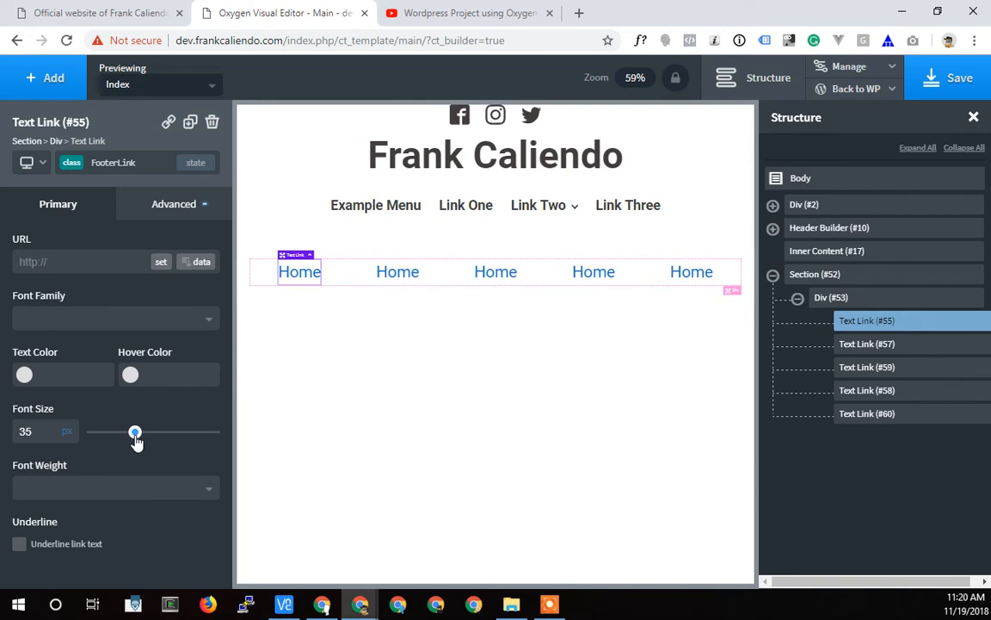
left_click(208, 488)
left_click(36, 559)
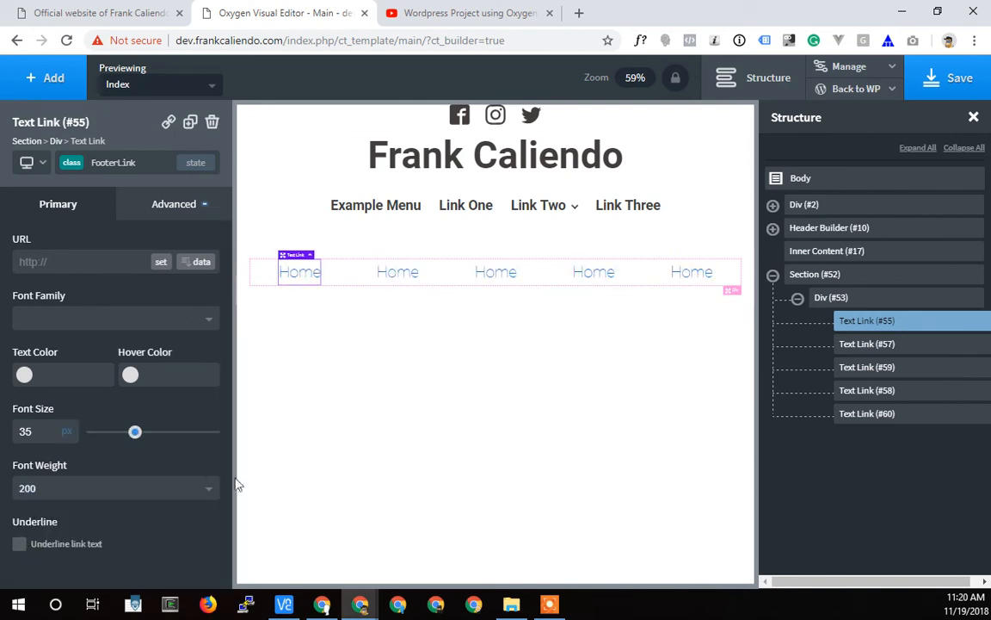
left_click(207, 488)
scroll(95, 501, "down", 3)
left_click(29, 471)
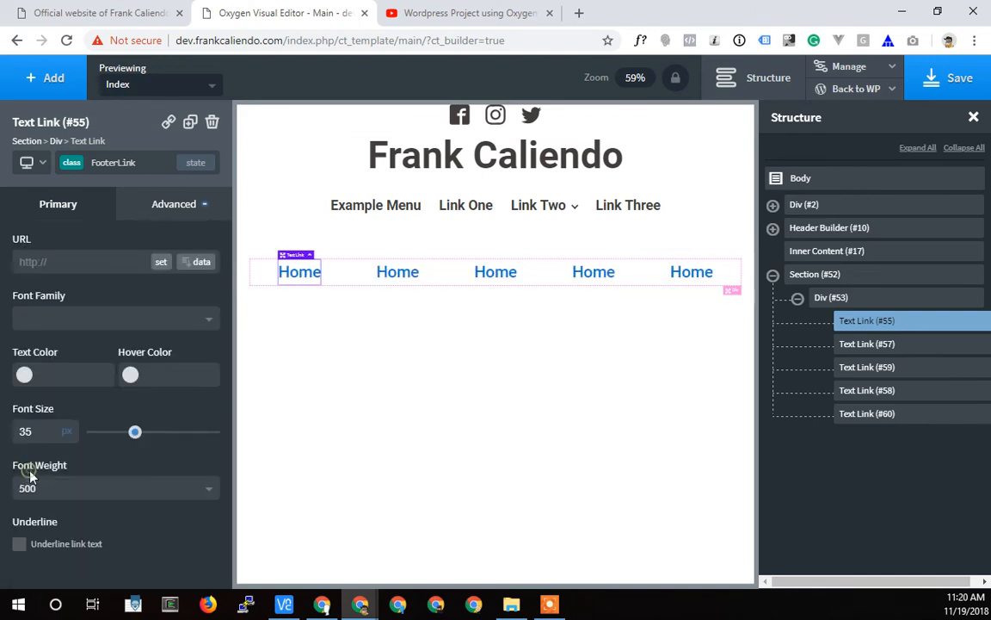
- Apply the dark global color as the text color of the FooterLink class
left_click(24, 376)
left_click(31, 570)
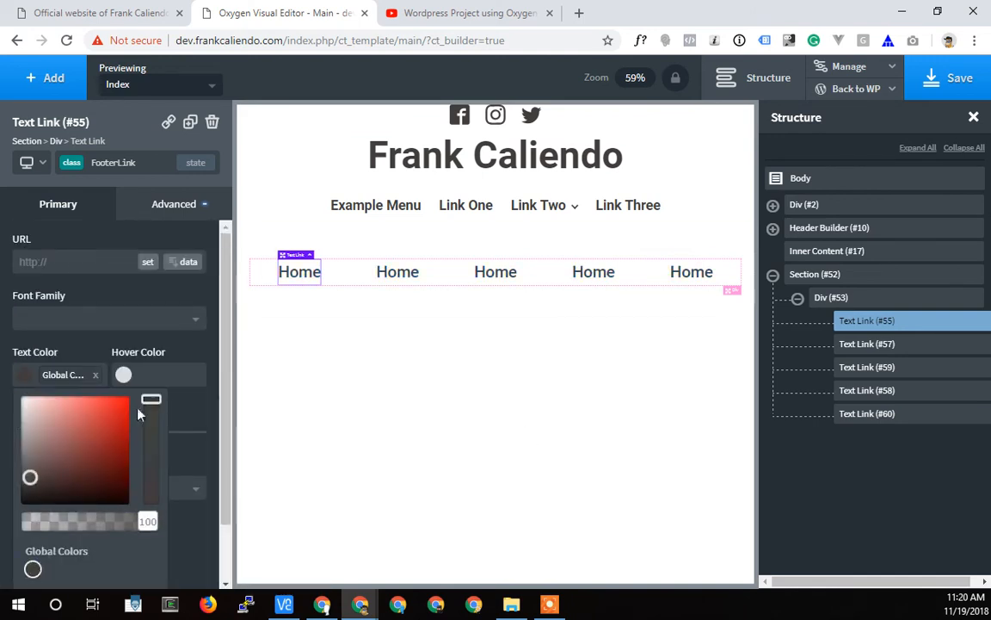
left_click(185, 347)
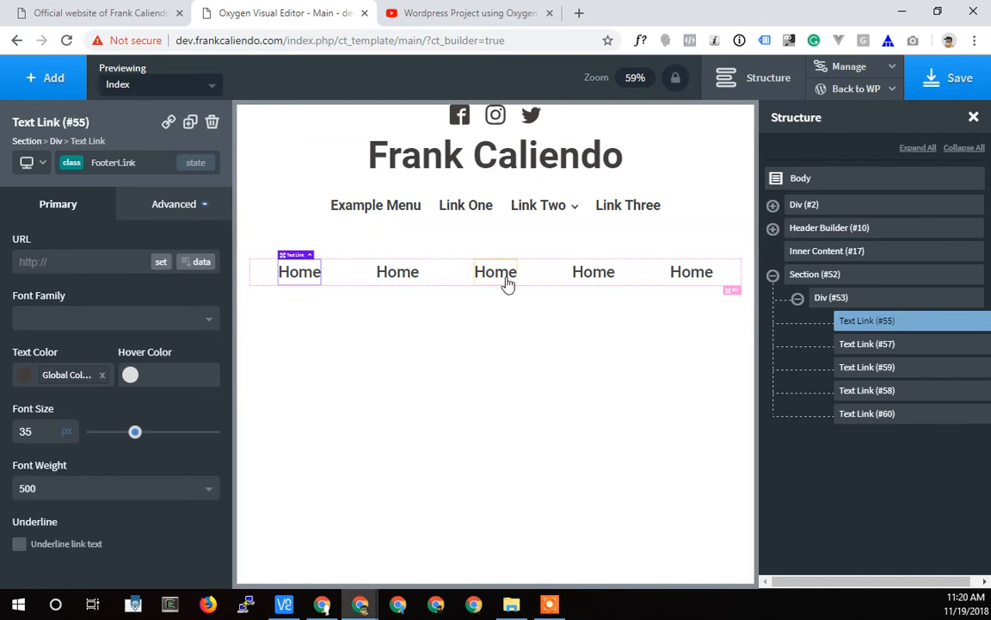
- Change the text of the second footer link to "Schedule" and the third to "Video"
double_click(404, 273)
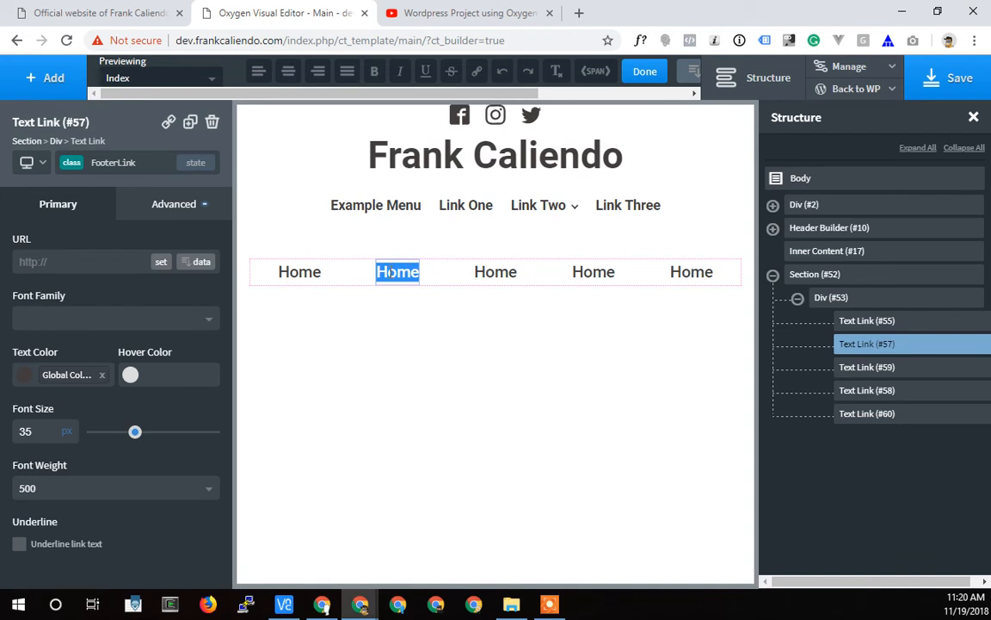
type("Sched")
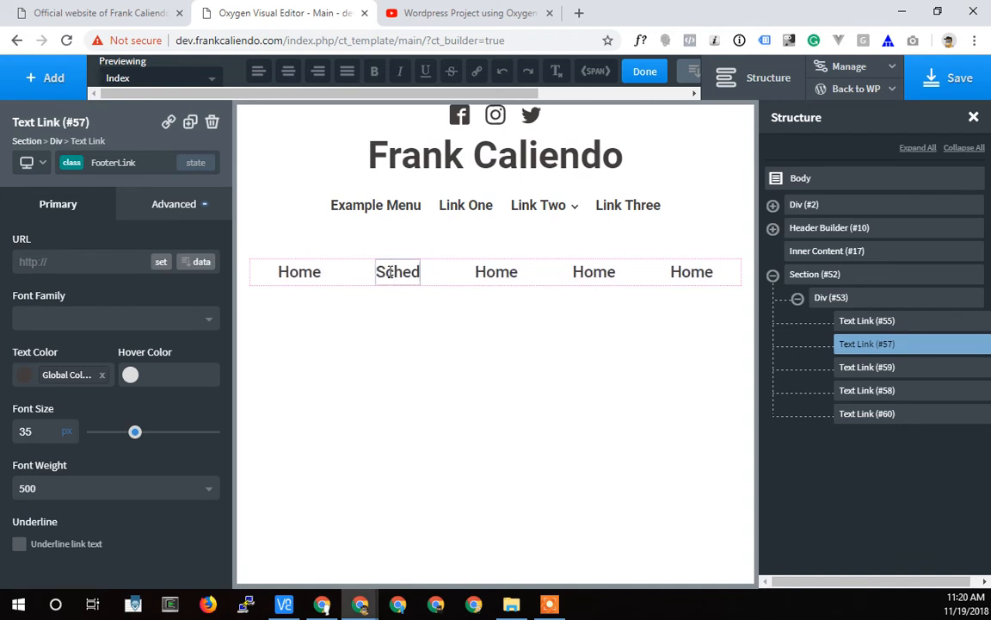
type("ule")
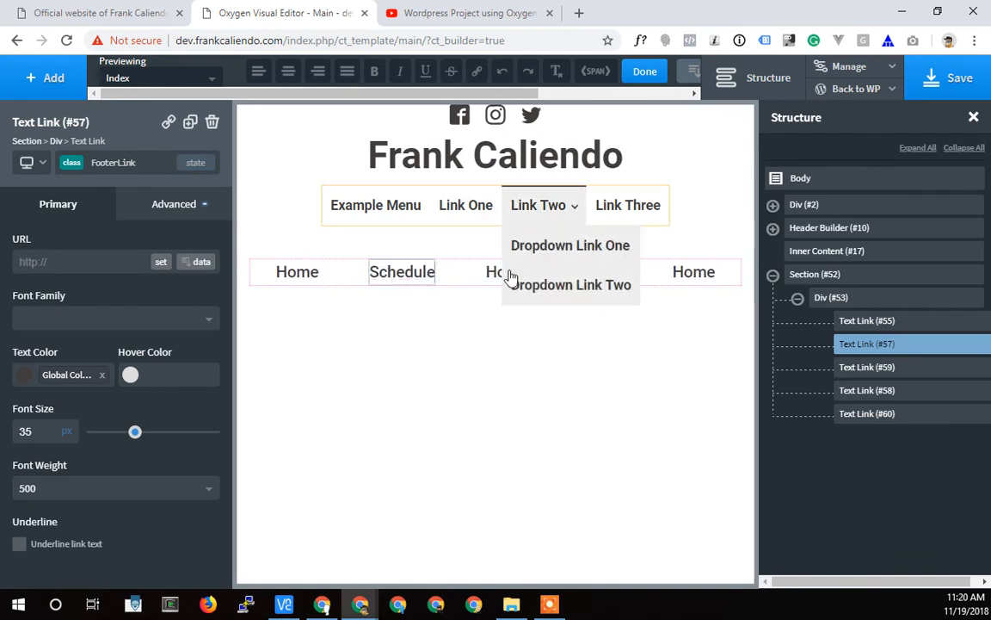
left_click(505, 274)
double_click(507, 274)
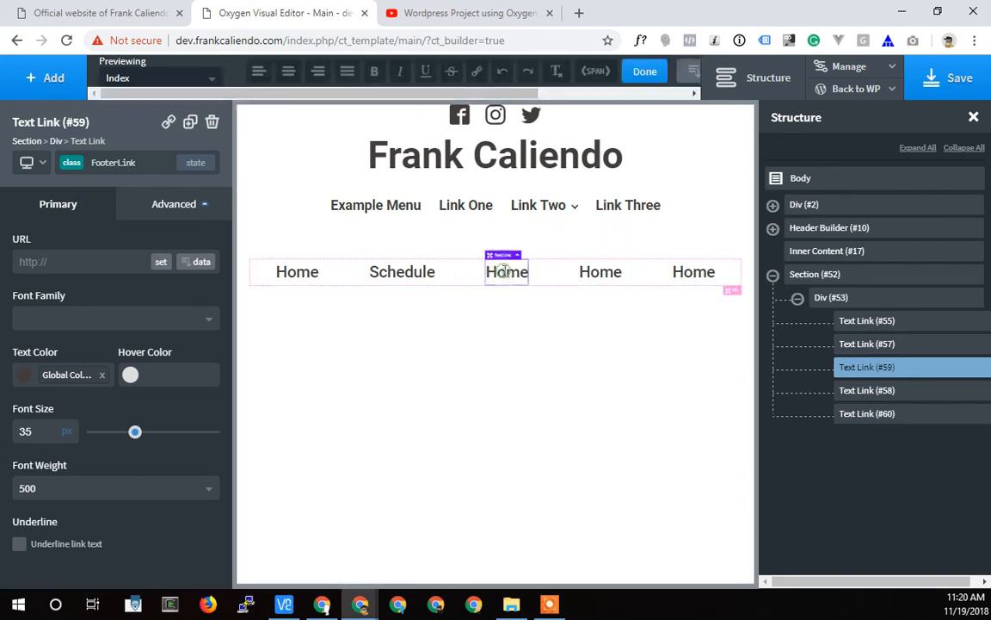
double_click(508, 272)
type("Video")
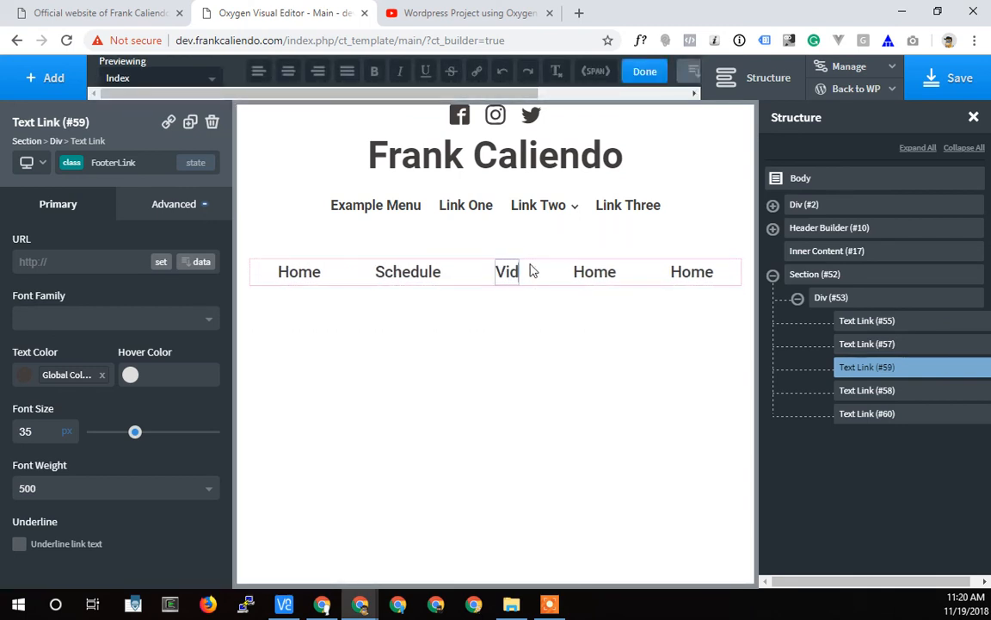
- Change the text of the fourth footer link to "Contact" and the fifth to "Newsletter"
left_click(593, 277)
double_click(593, 278)
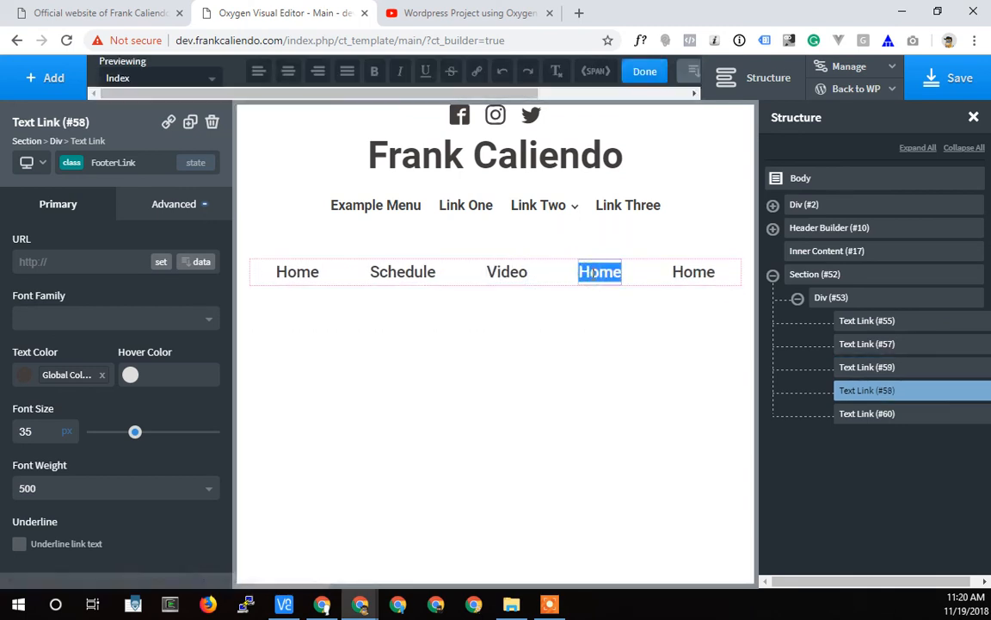
type("Contact")
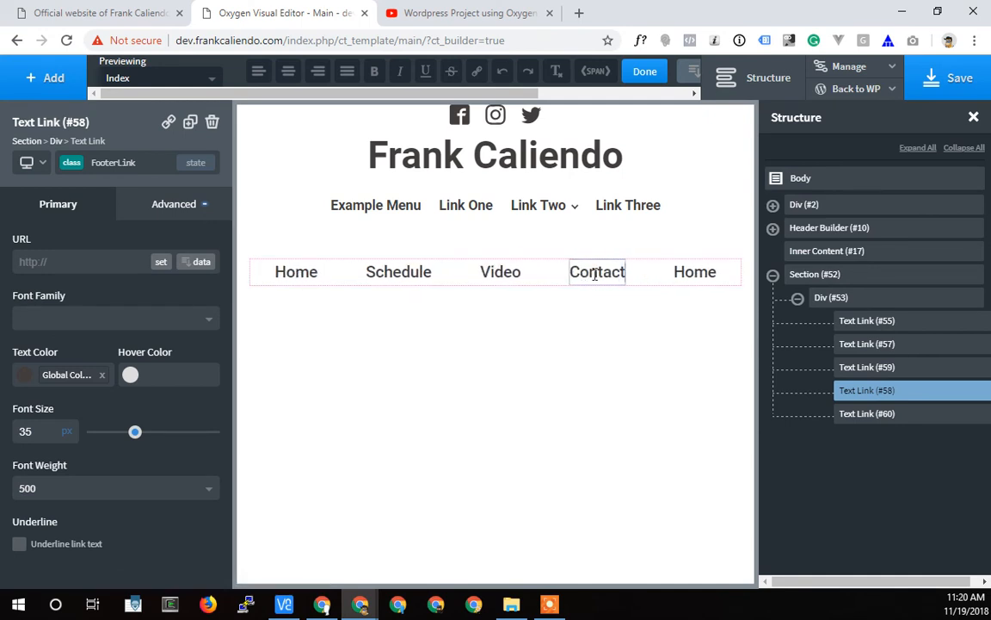
left_click(699, 282)
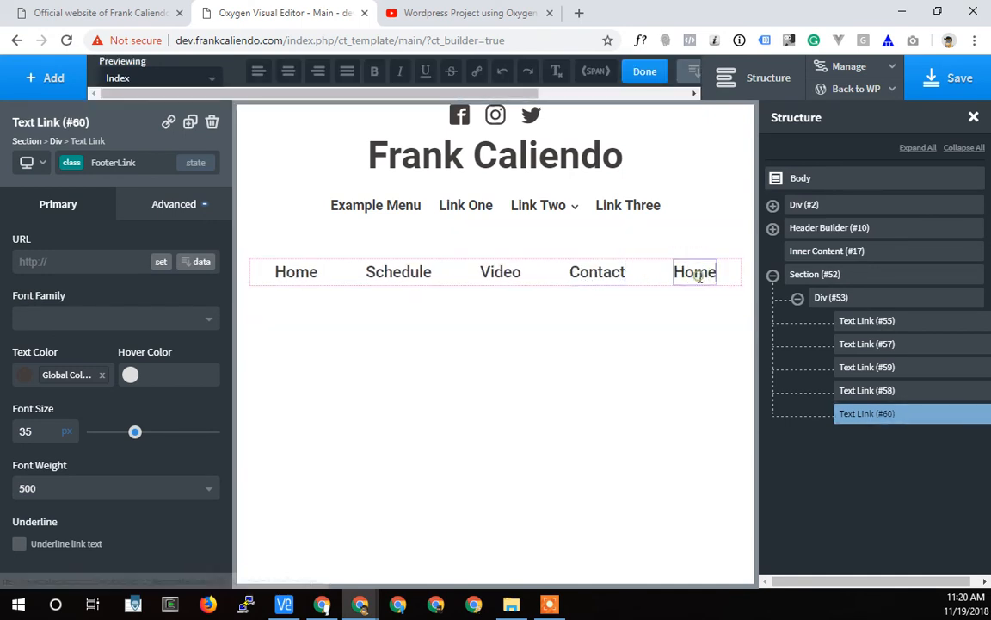
double_click(711, 273)
type("Newsletter")
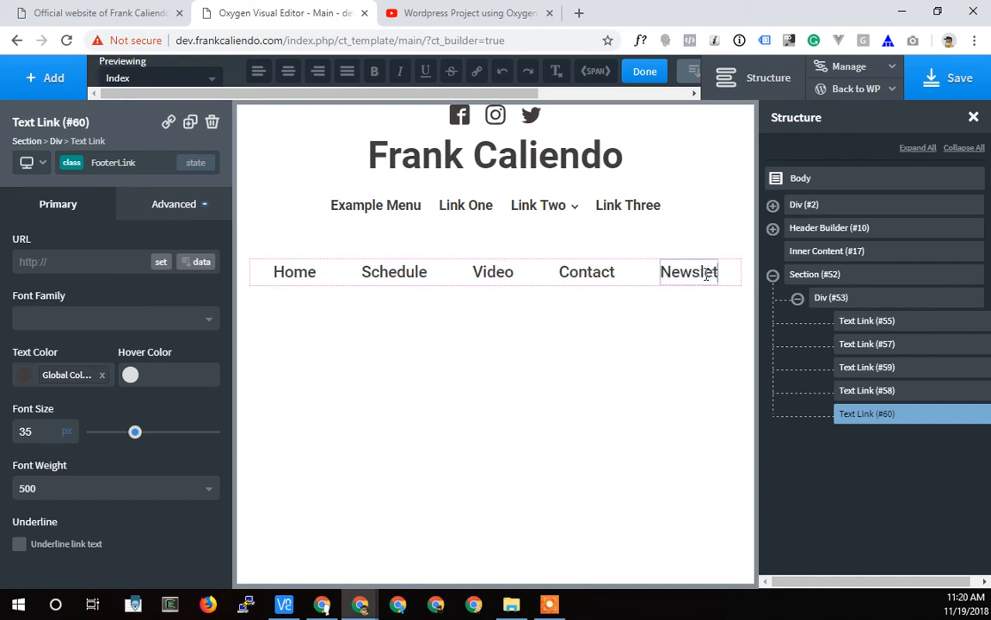
left_click(569, 393)
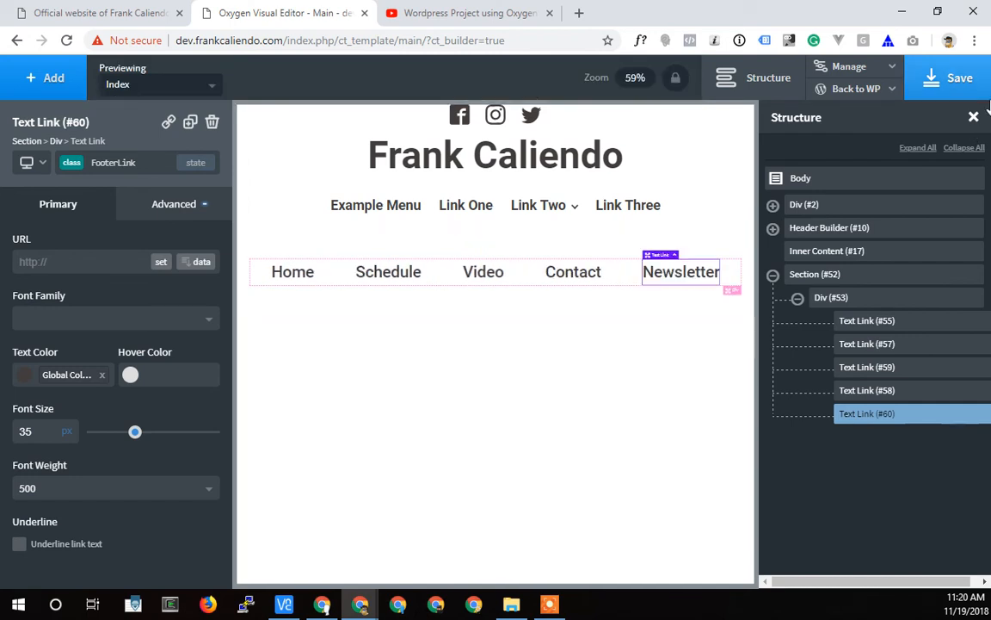
- Save the template and open the site's front end in a new browser tab to try its Example Menu link
left_click(940, 80)
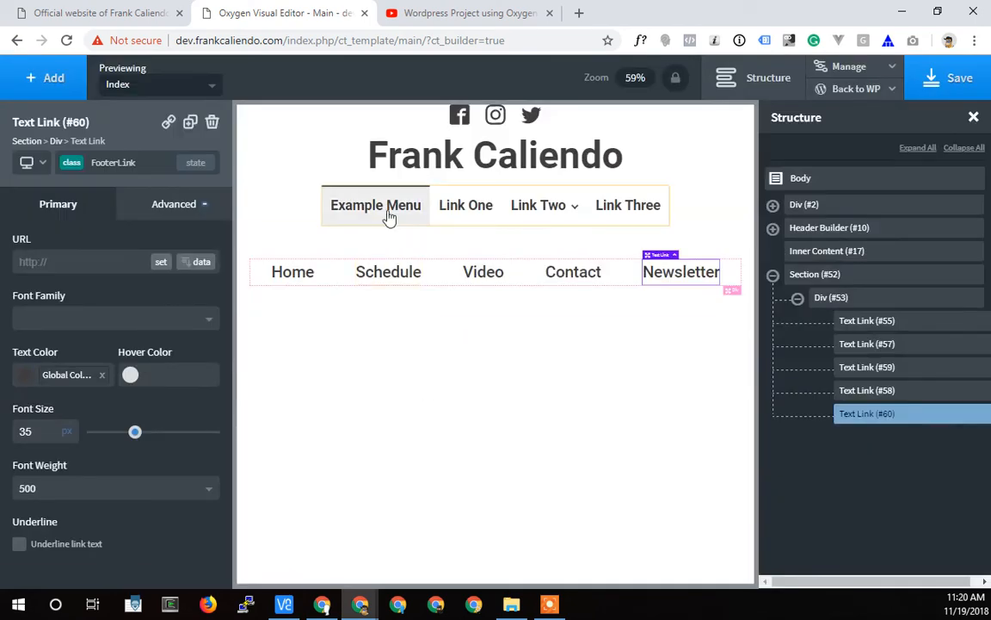
mouse_move(827, 94)
right_click(828, 115)
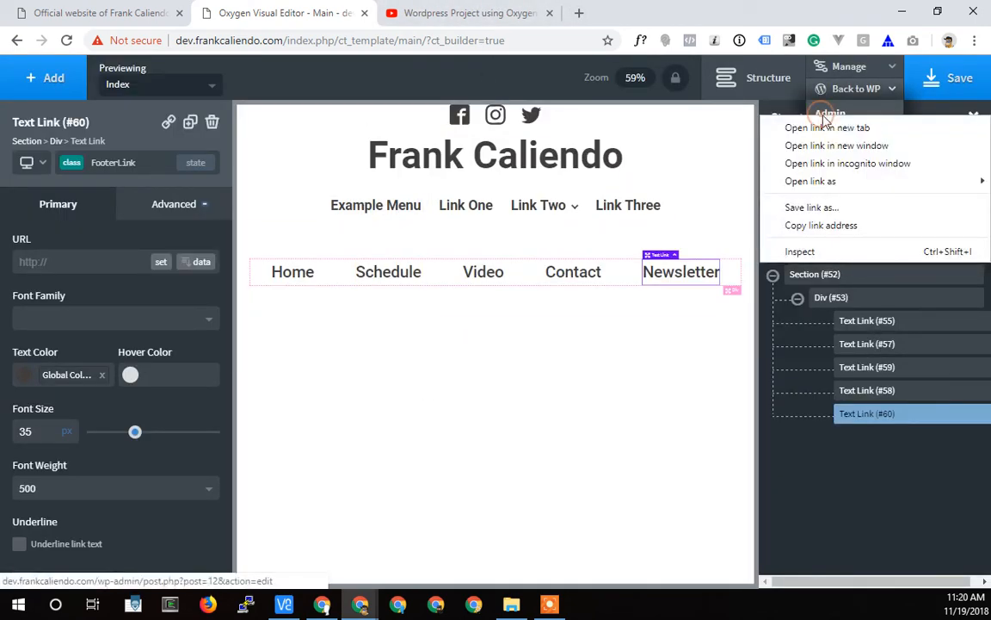
right_click(836, 137)
right_click(836, 138)
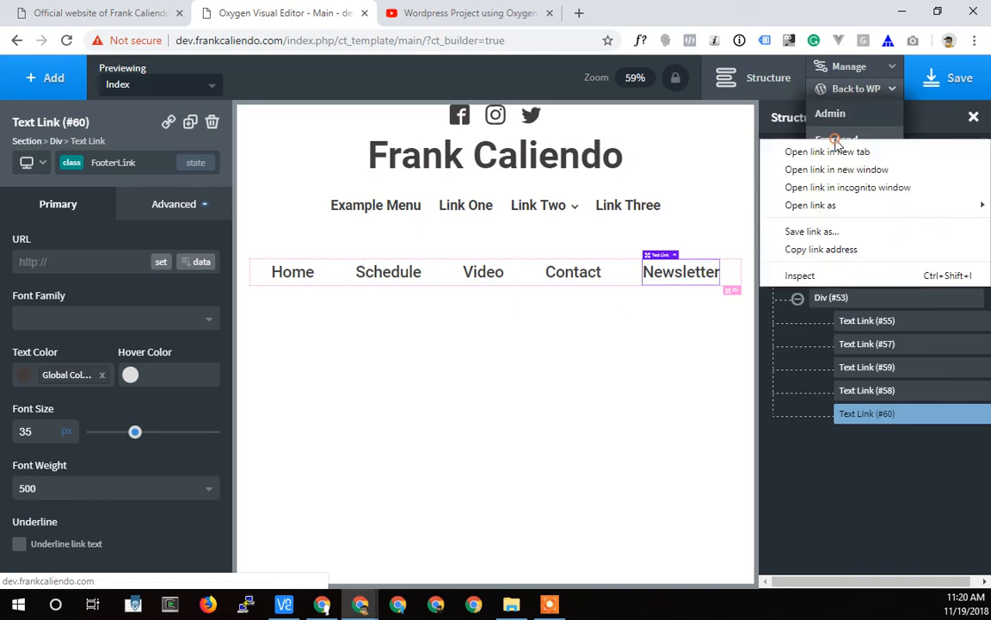
left_click(792, 152)
left_click(445, 14)
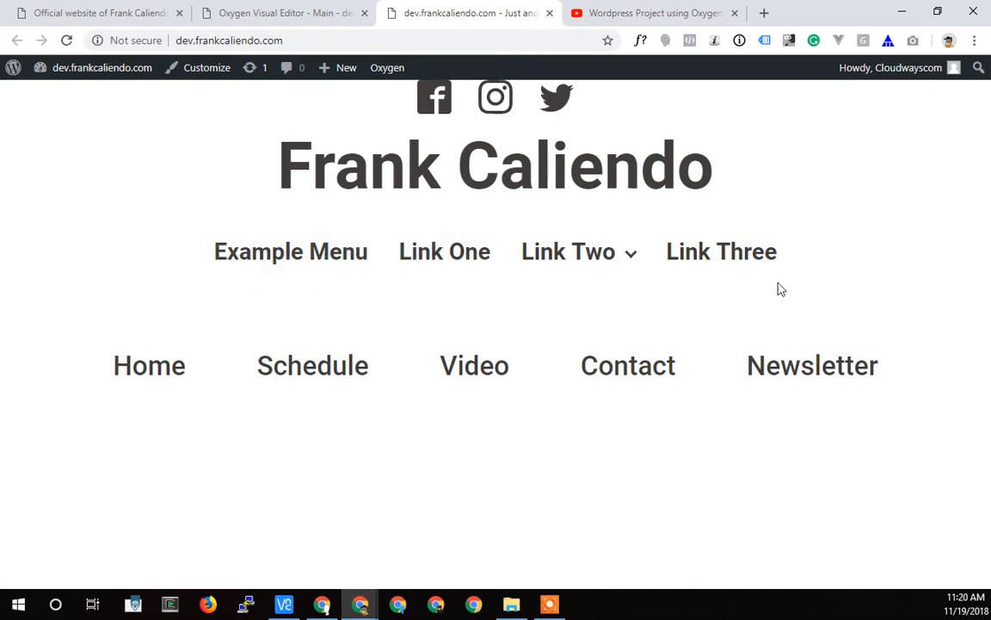
left_click(279, 259)
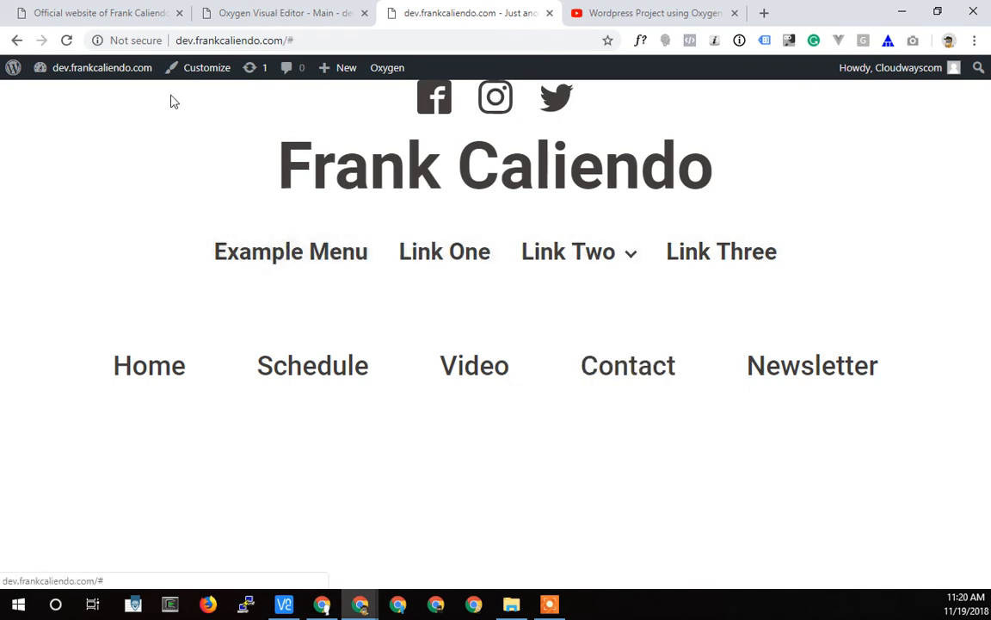
- Go from the front end to the WordPress dashboard and open the list of all pages
left_click(84, 76)
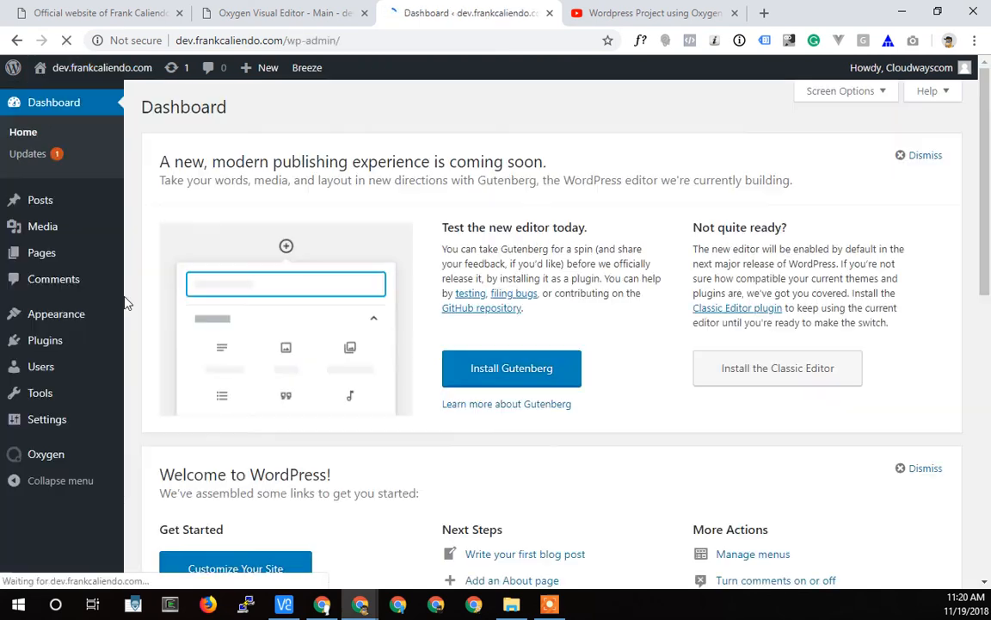
mouse_move(42, 257)
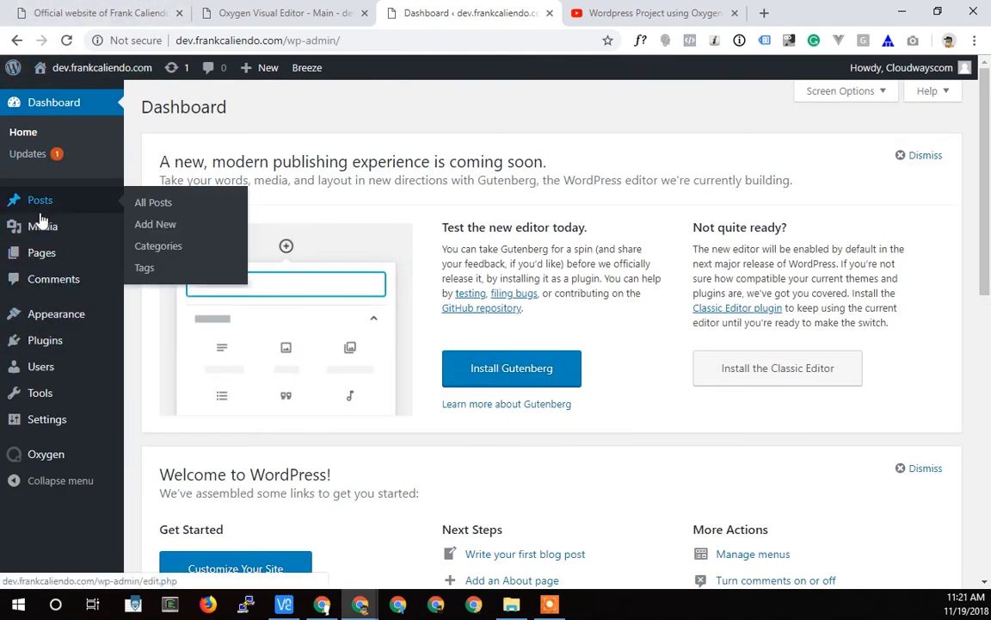
left_click(158, 255)
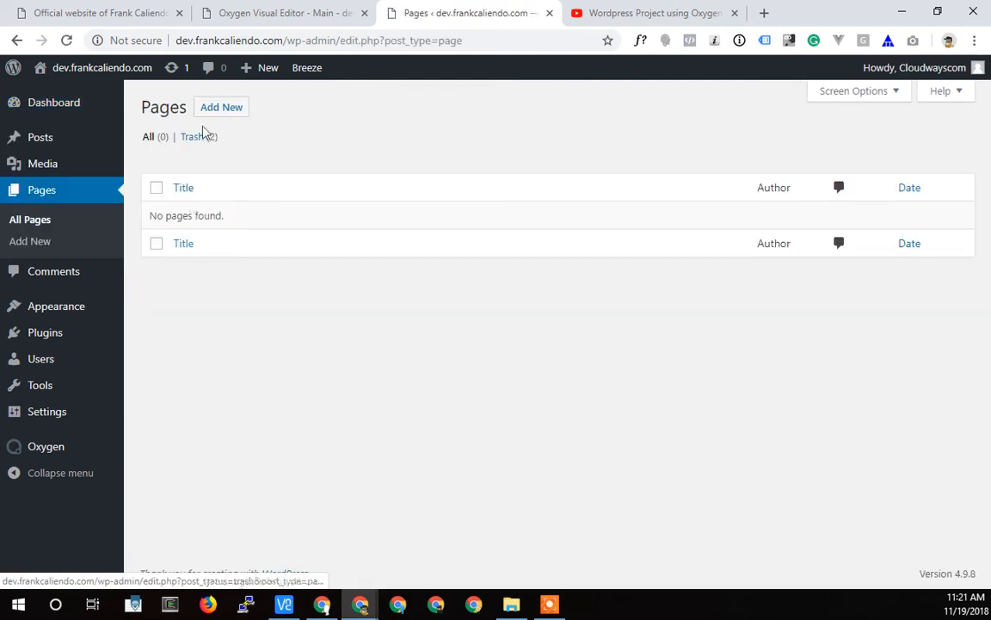
- Create and publish two new pages titled "Home" and "Schedule"
left_click(232, 109)
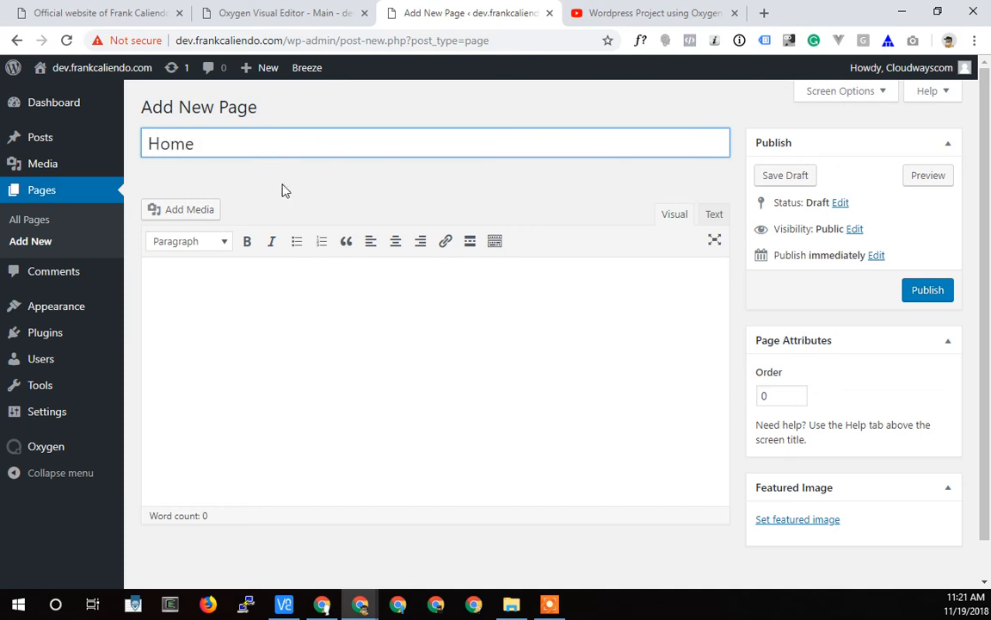
left_click(933, 294)
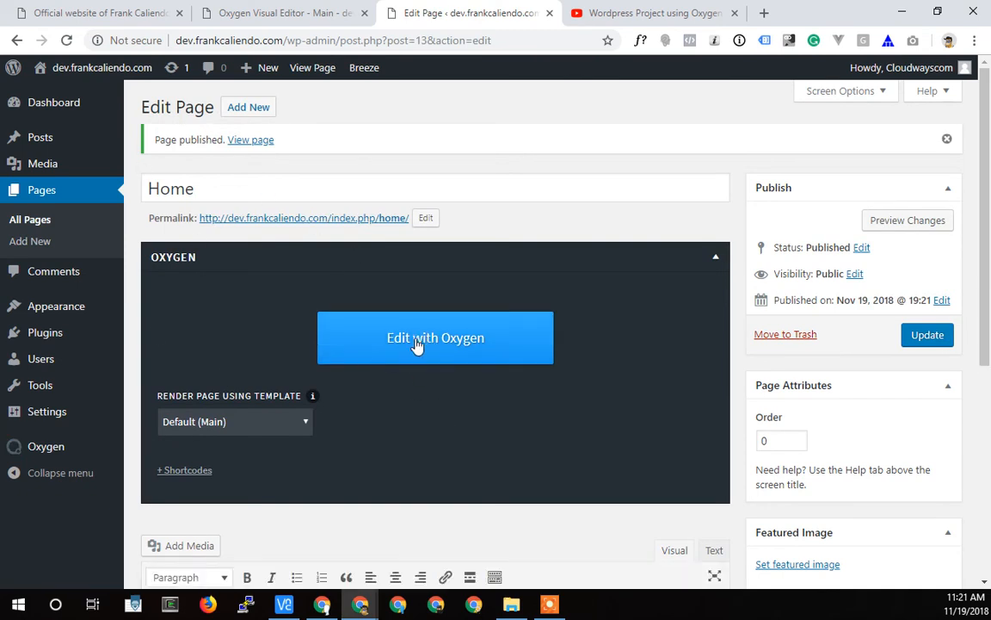
left_click(251, 108)
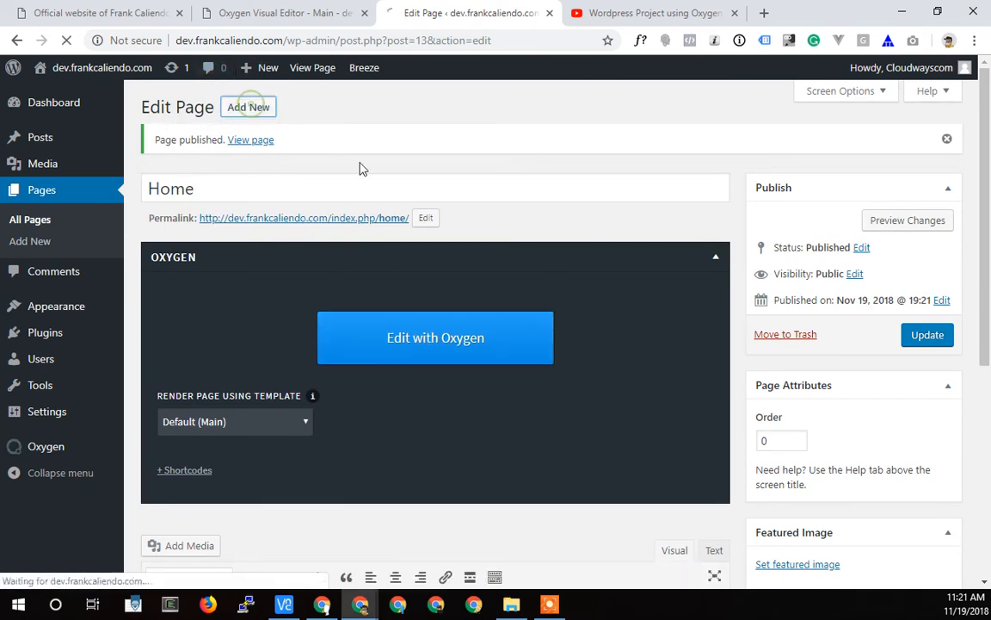
type("Sch")
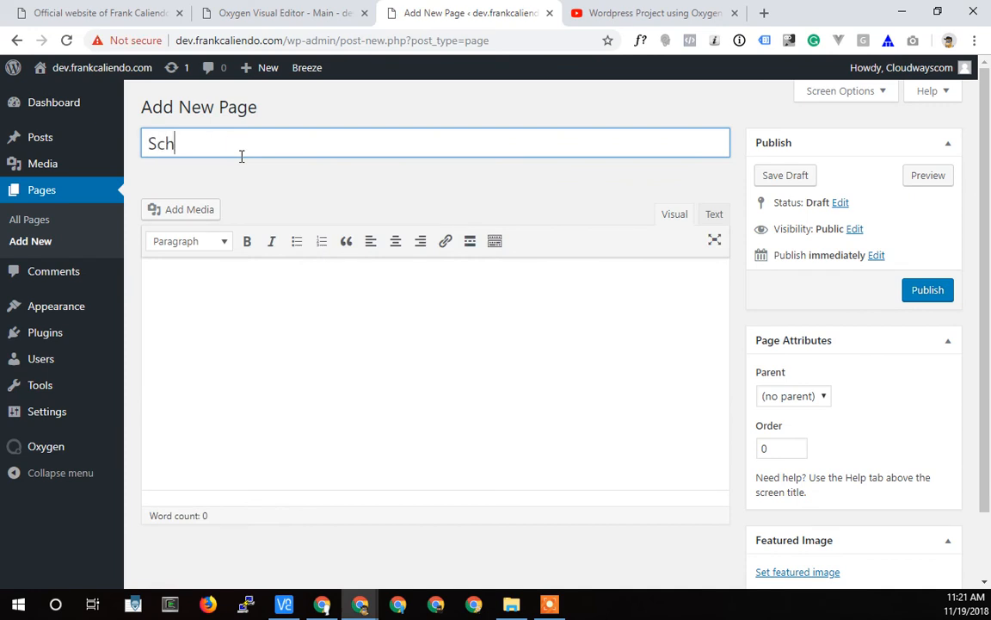
type("eul")
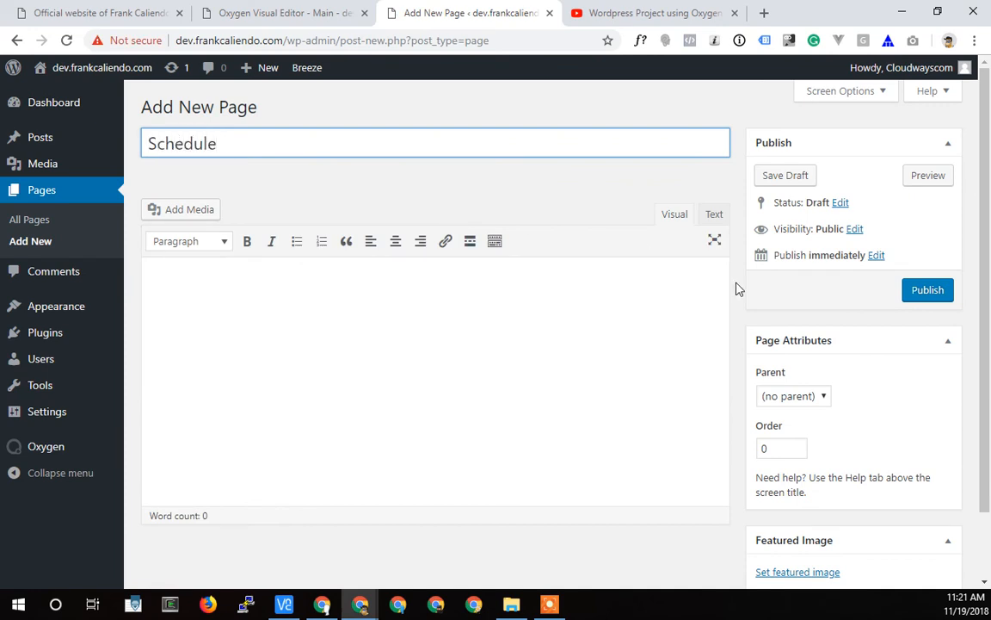
left_click(923, 293)
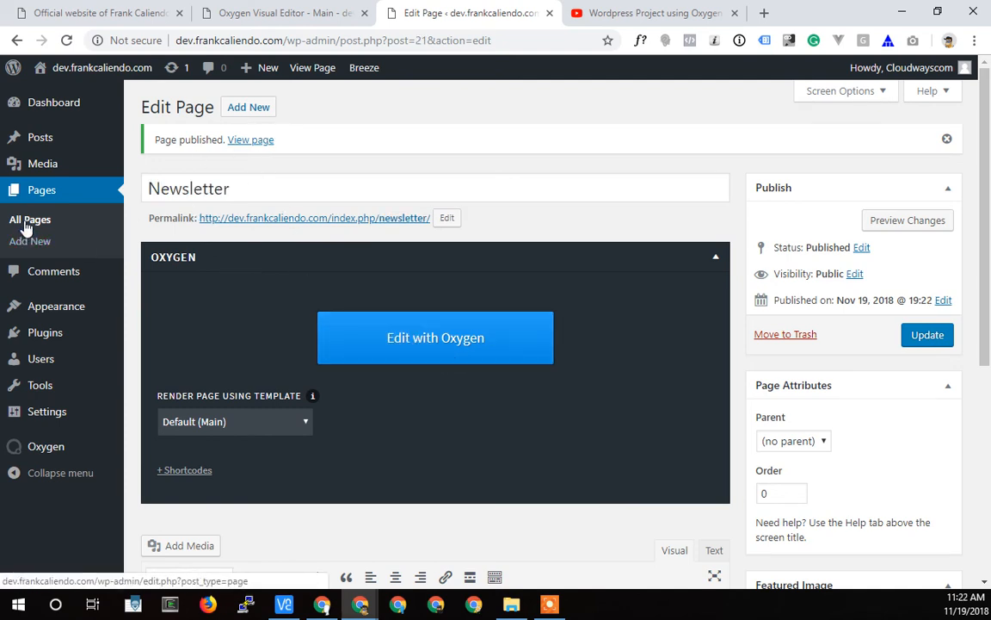
- Review the list of all pages and create a new WordPress navigation menu named "Main Menu"
left_click(26, 222)
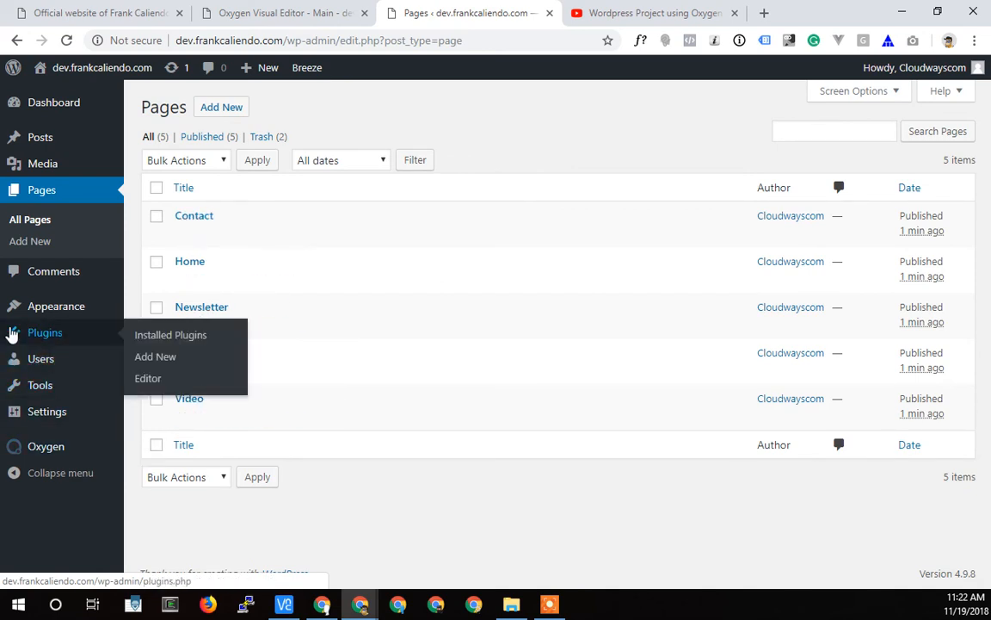
mouse_move(50, 333)
mouse_move(49, 310)
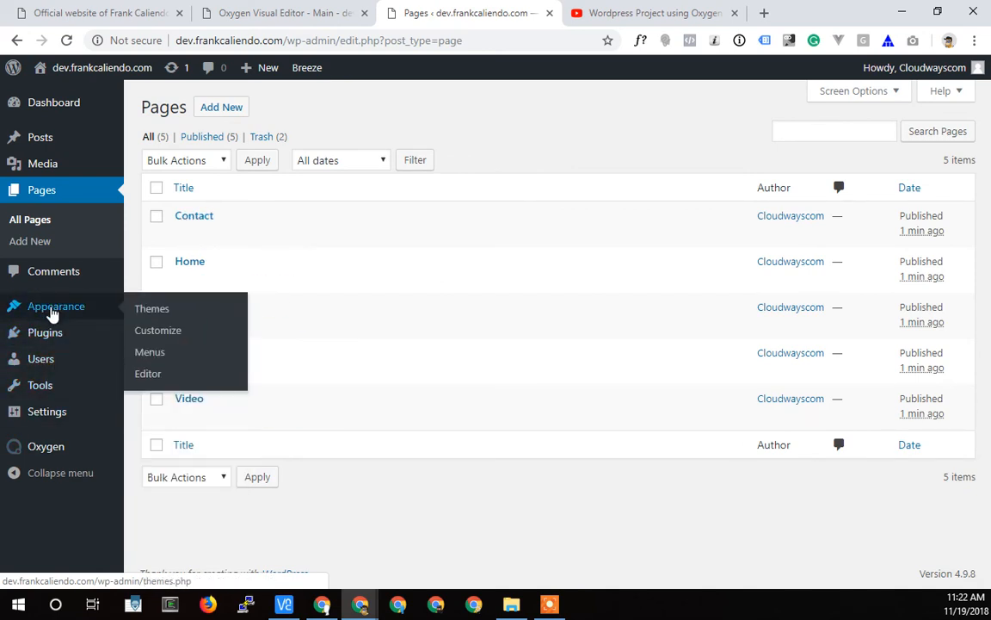
left_click(143, 349)
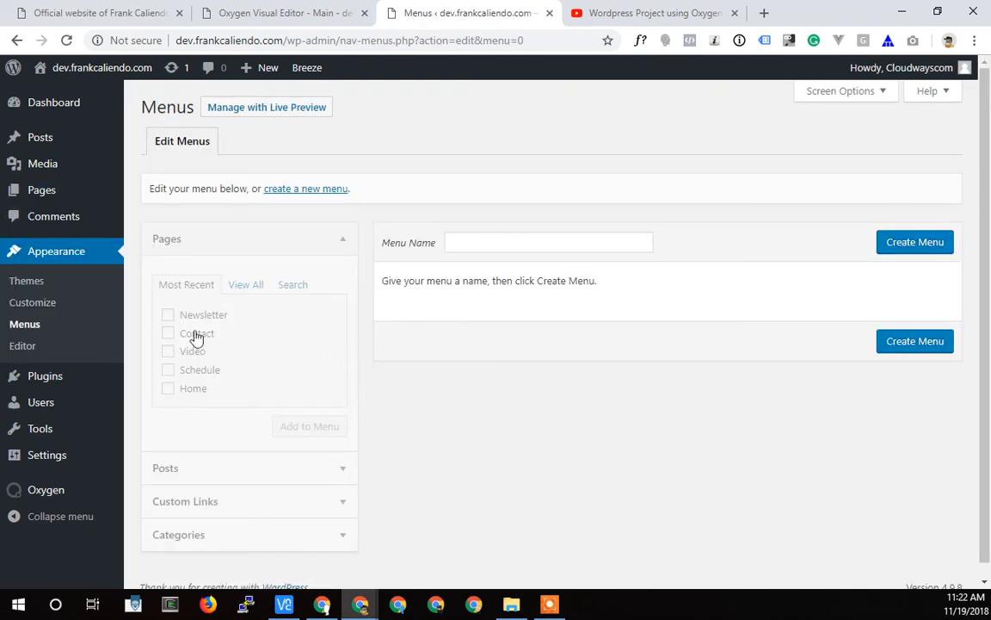
left_click(469, 240)
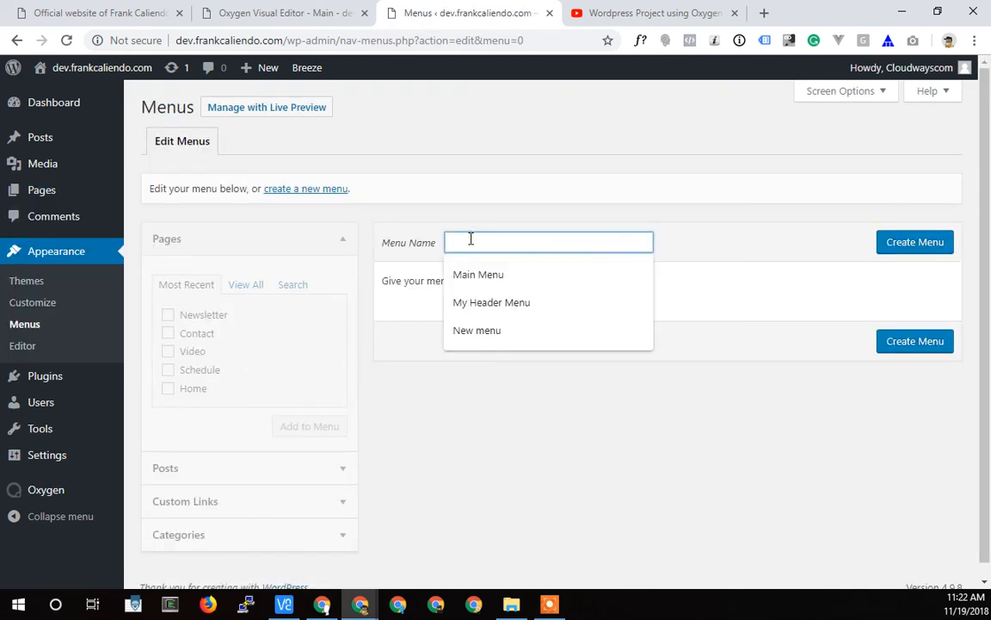
type("Main")
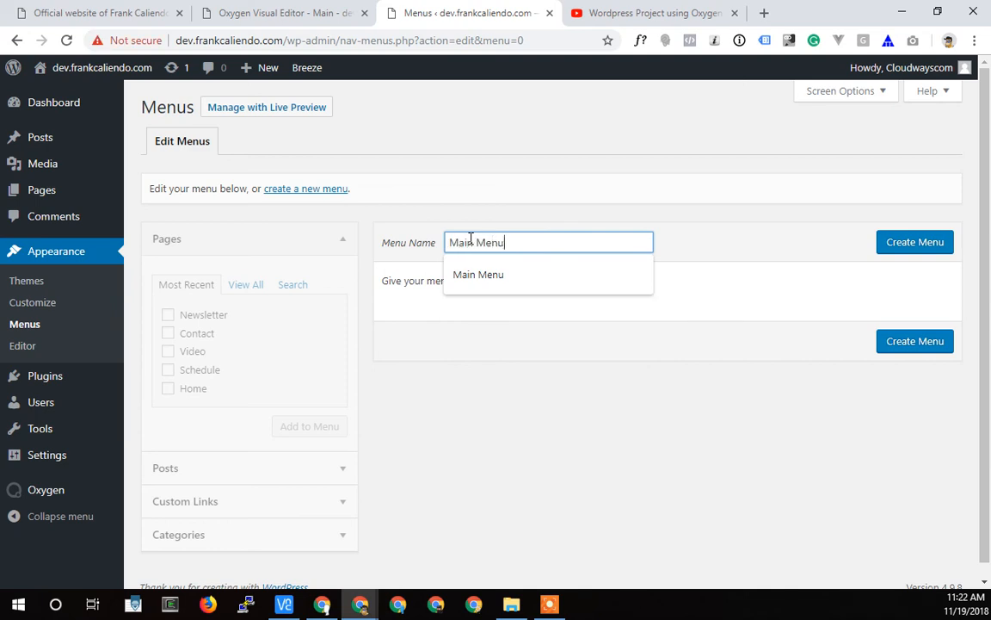
type(" Menu")
key("Return")
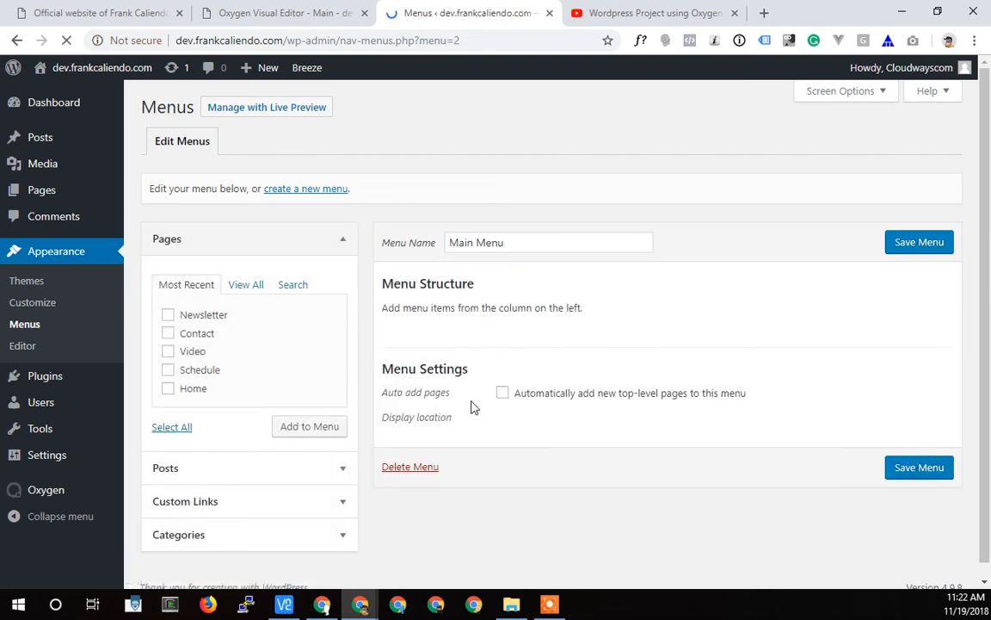
- Add the Newsletter, Contact, Video, Schedule and Home pages to the Main Menu
left_click(168, 334)
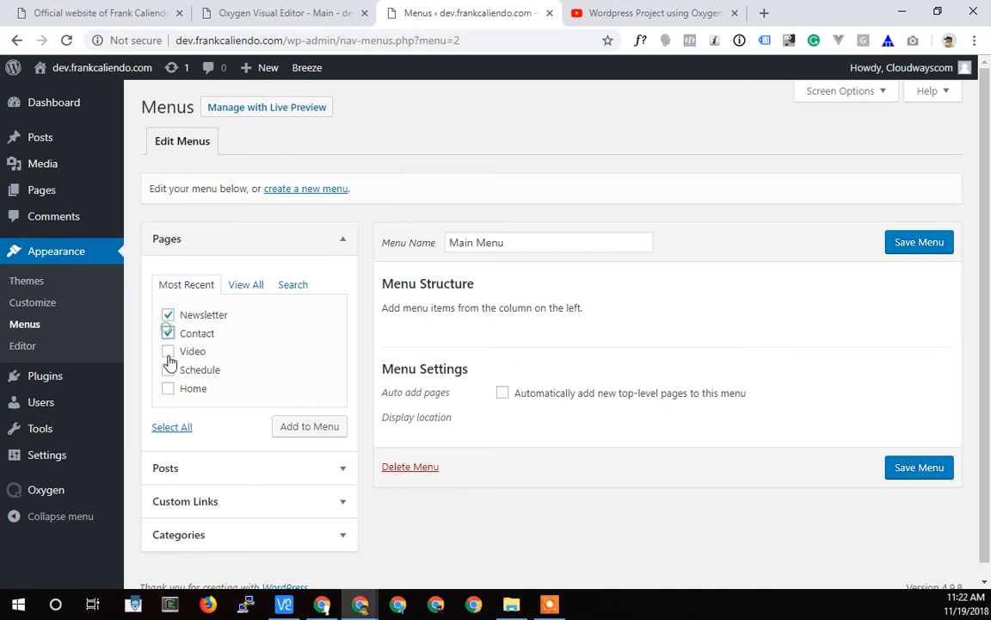
left_click(168, 389)
left_click(299, 426)
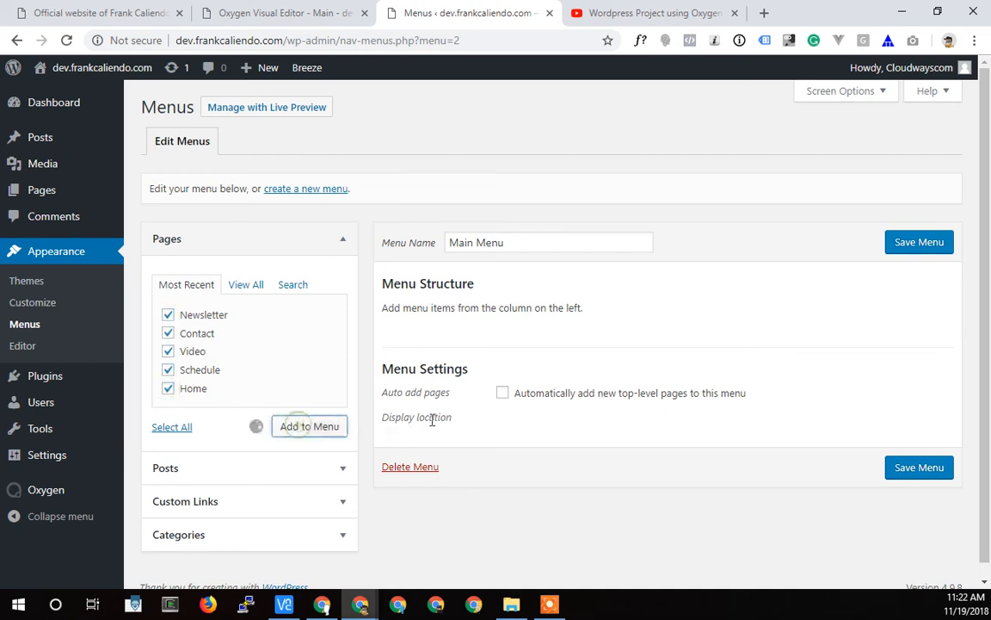
- Reorder the menu items as Home, Schedule, Video, Contact, Newsletter and save the menu
left_click_drag(414, 511, 427, 349)
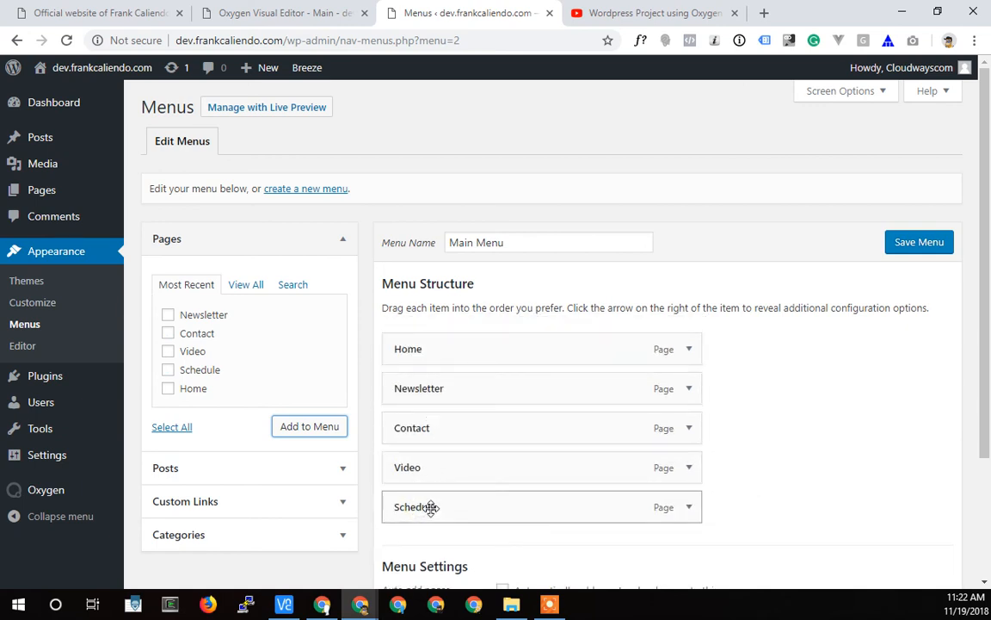
left_click_drag(431, 506, 418, 384)
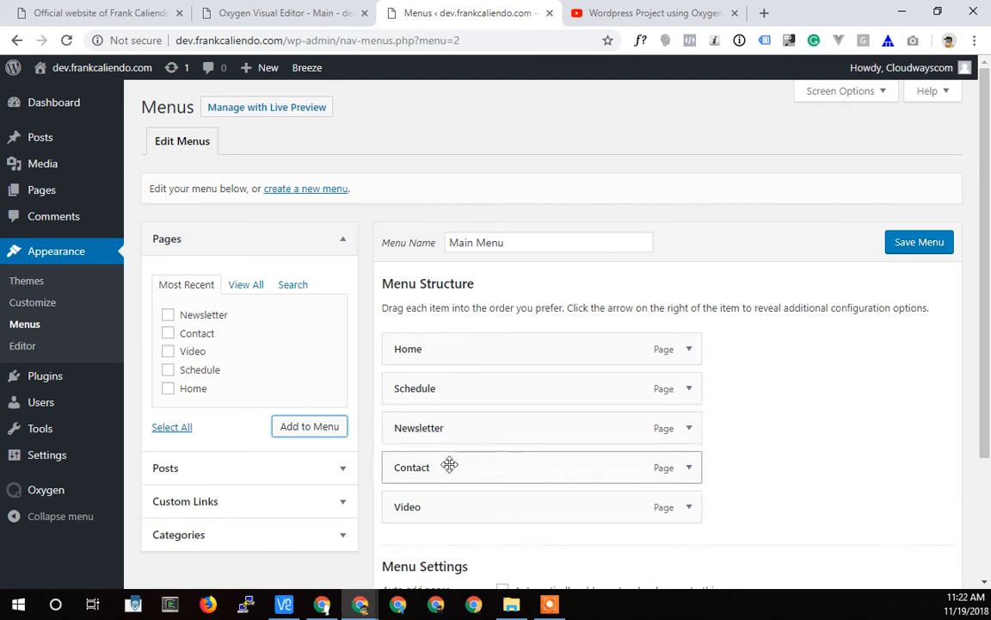
left_click_drag(436, 511, 437, 427)
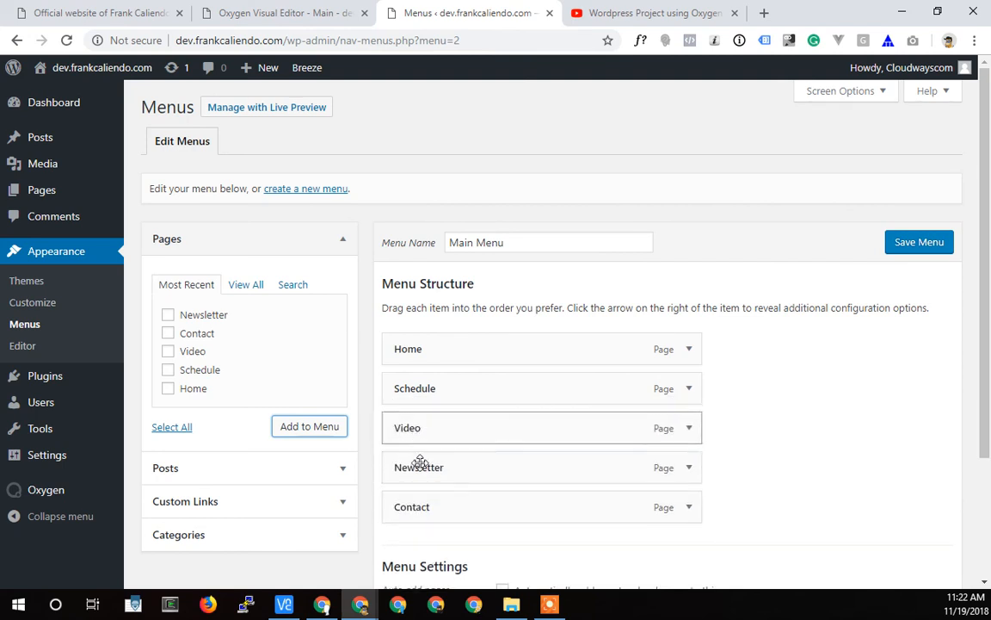
left_click_drag(426, 500, 383, 473)
left_click(920, 247)
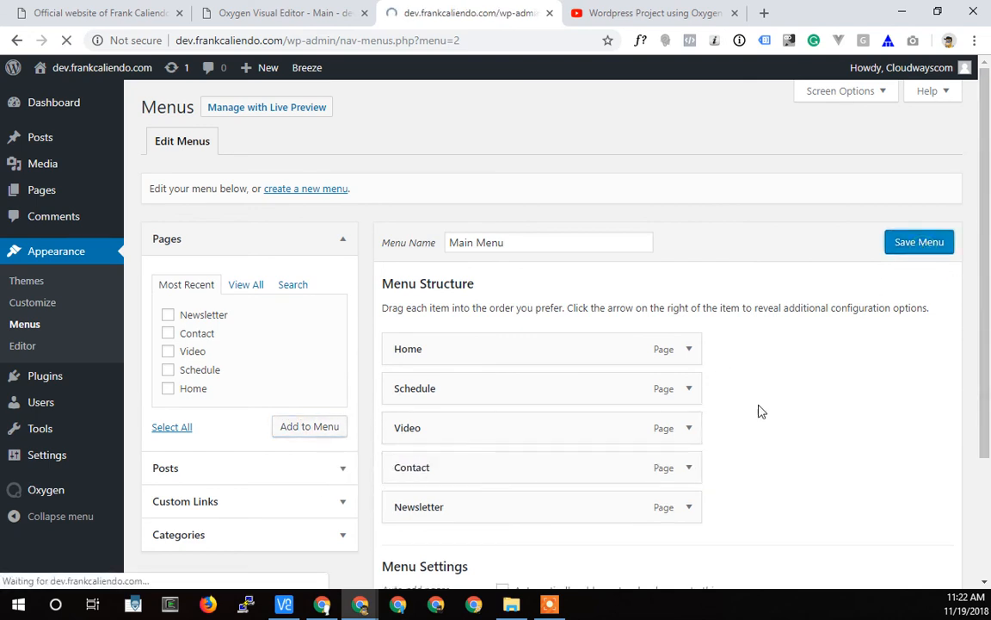
- Reload the Main template in the Oxygen editor and return to the WordPress menu settings
left_click(266, 13)
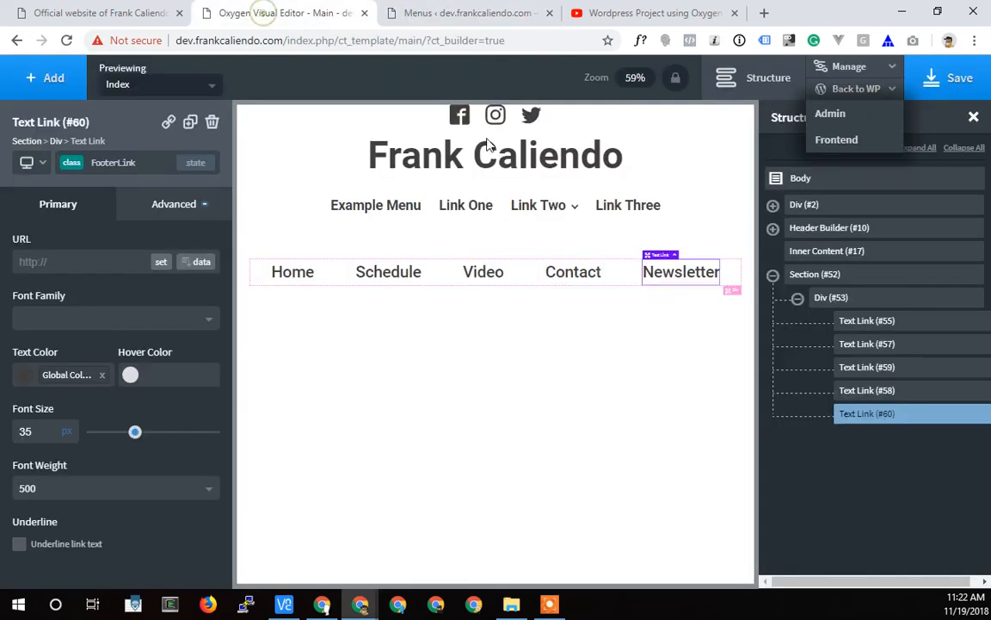
left_click(67, 40)
left_click(458, 13)
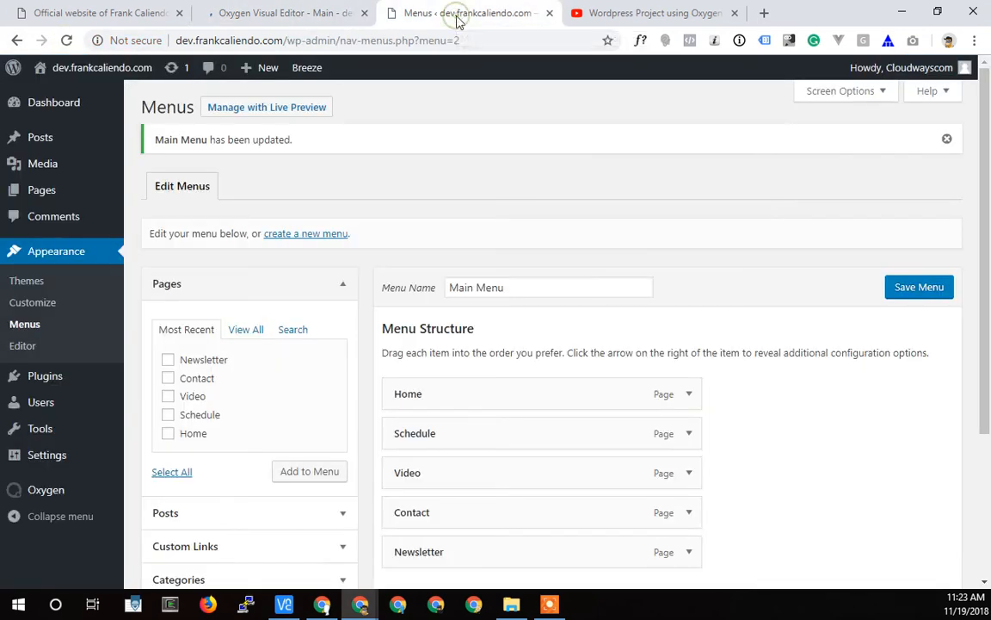
- Open the site's front end in a new browser tab and compare its header menu with the reloaded template
right_click(82, 67)
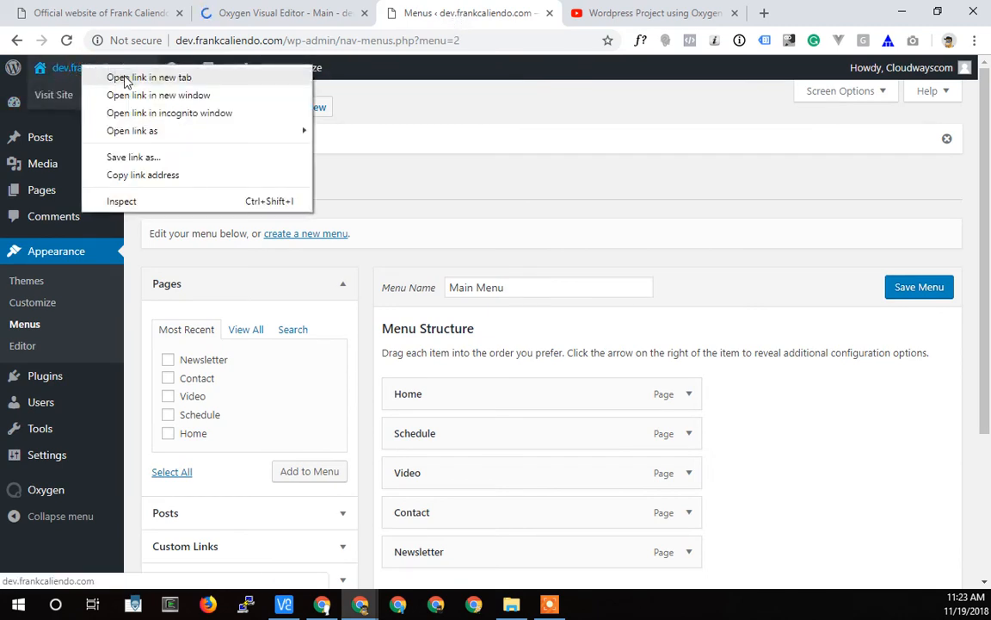
left_click(121, 77)
left_click(568, 14)
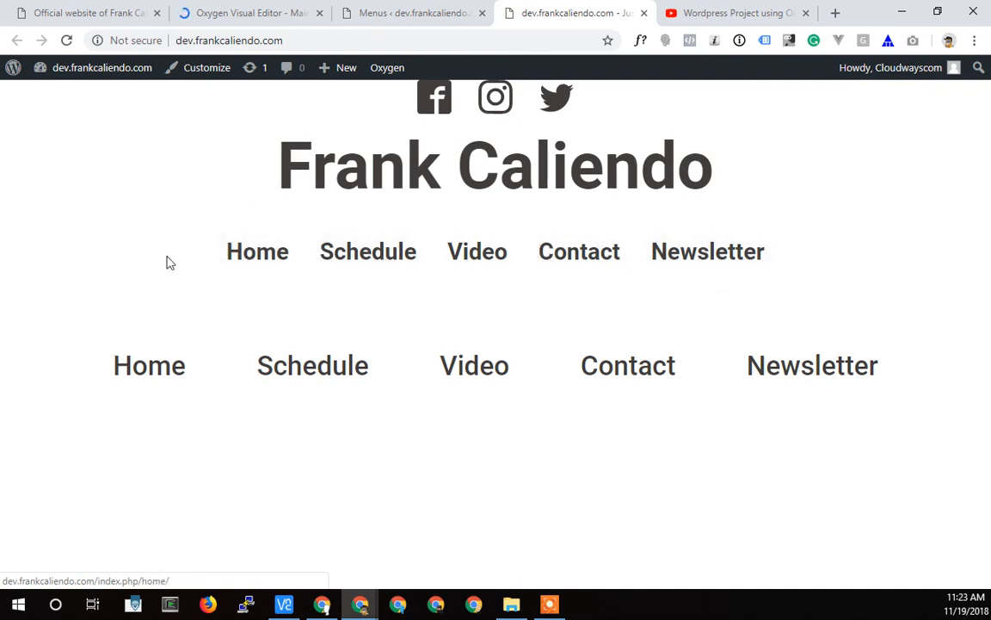
left_click(254, 14)
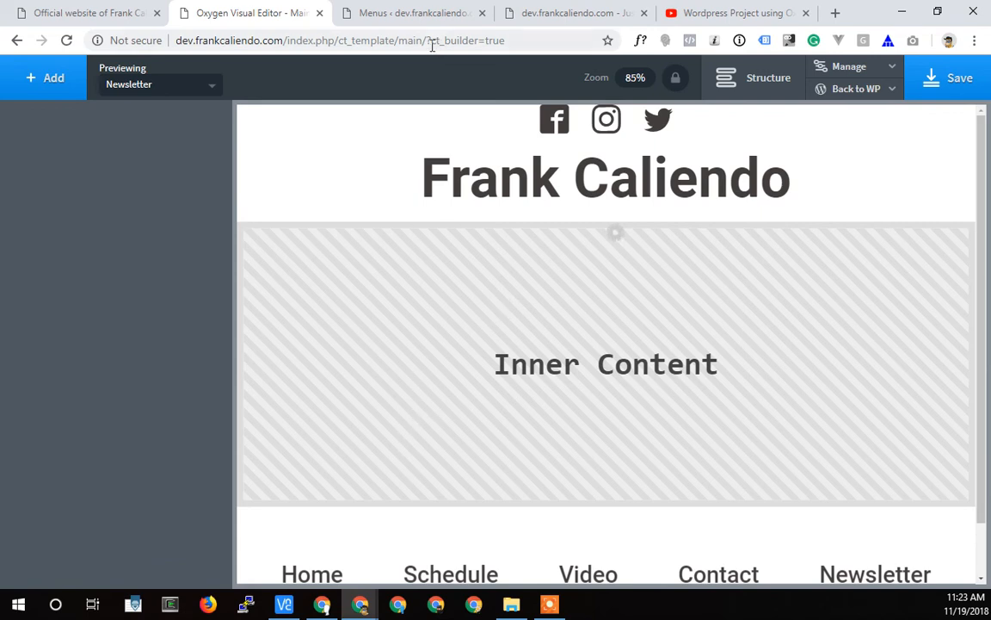
left_click(403, 10)
left_click(550, 14)
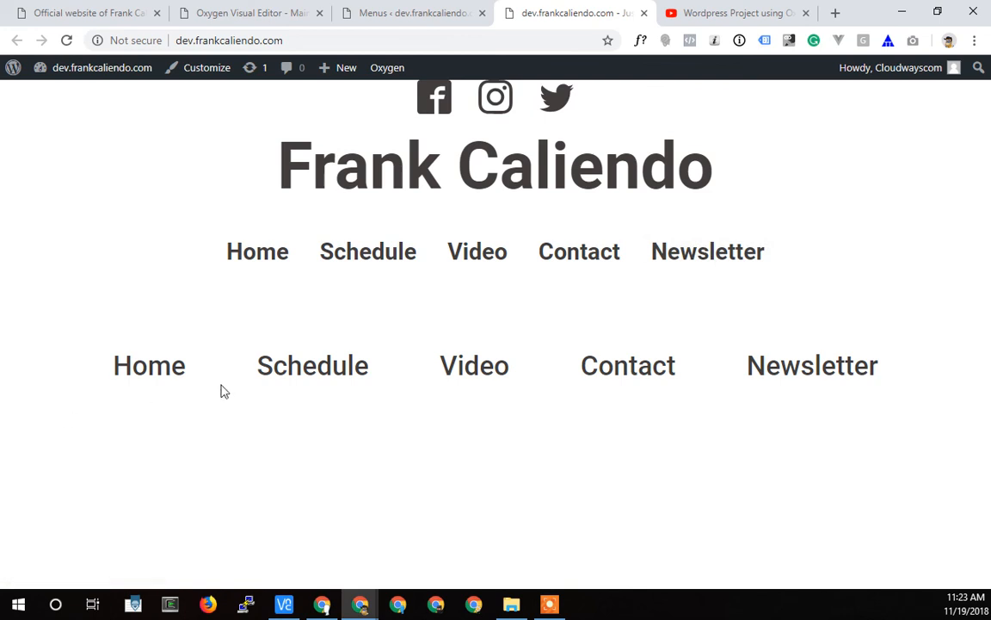
- In the Oxygen editor, assign "Main Menu" to the header's menu element and save the template
left_click(248, 14)
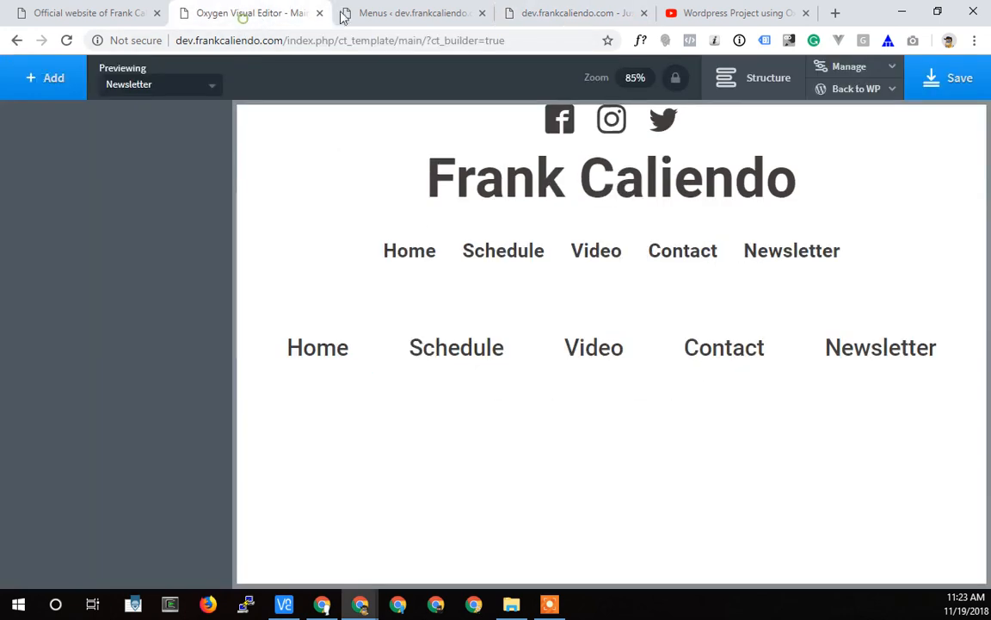
left_click(489, 282)
left_click(491, 278)
left_click(768, 78)
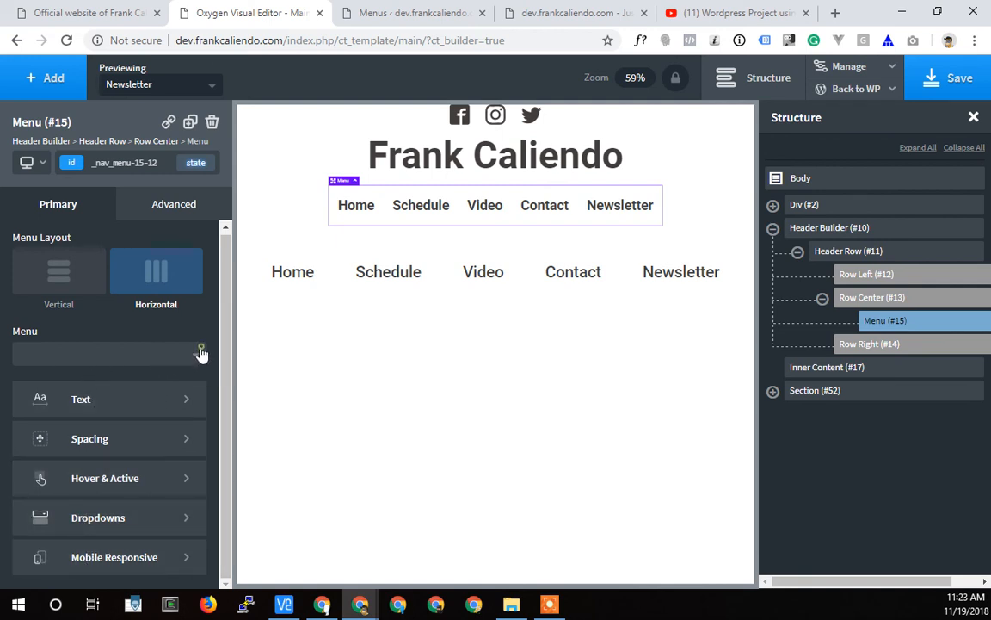
left_click(35, 350)
left_click(39, 389)
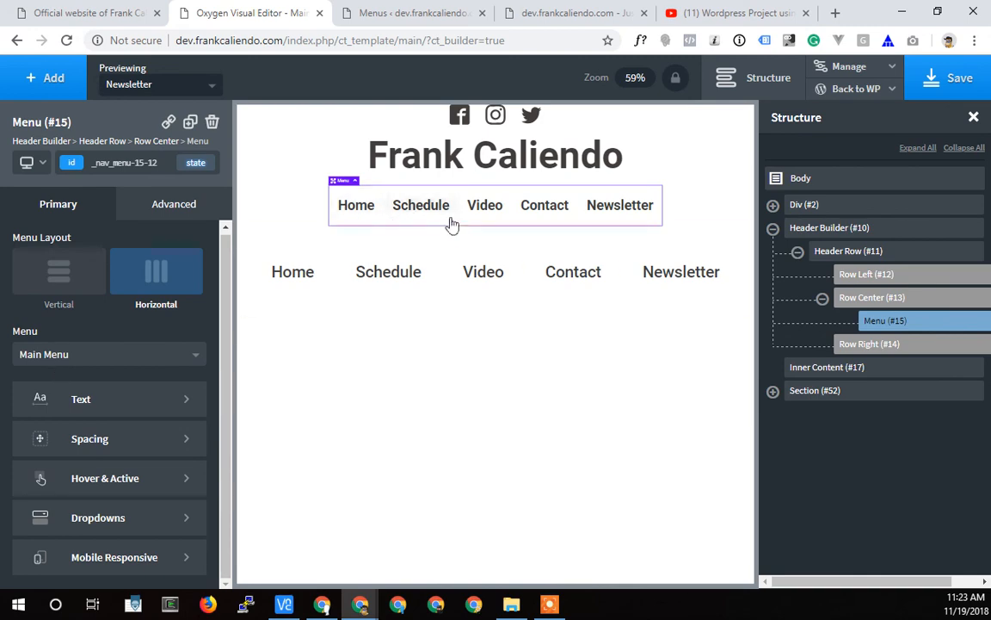
left_click(957, 83)
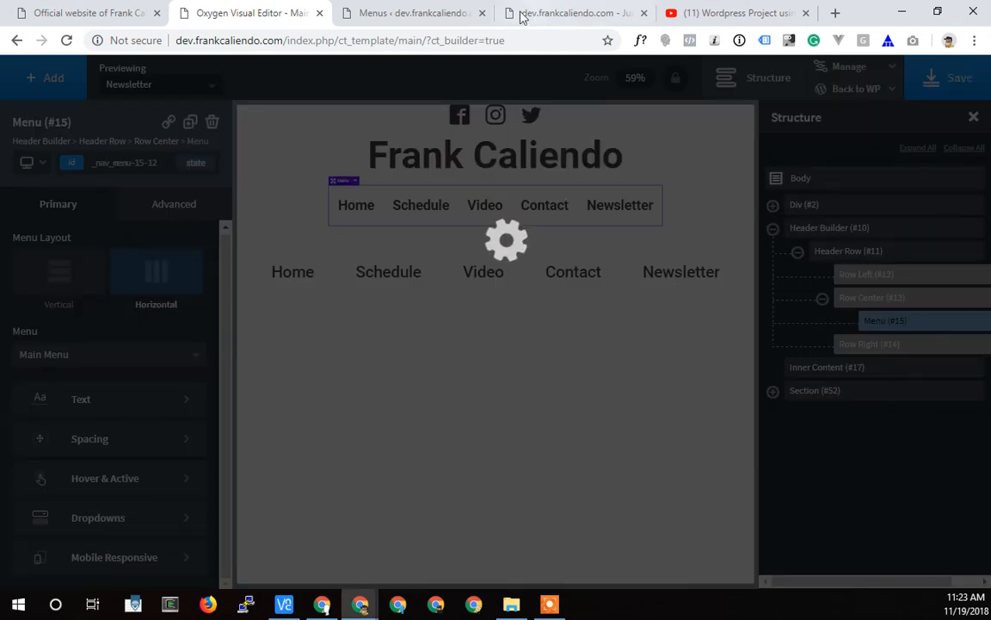
- Reload the site's front end and follow the header menu's Newsletter link to test it
left_click(423, 15)
left_click(528, 16)
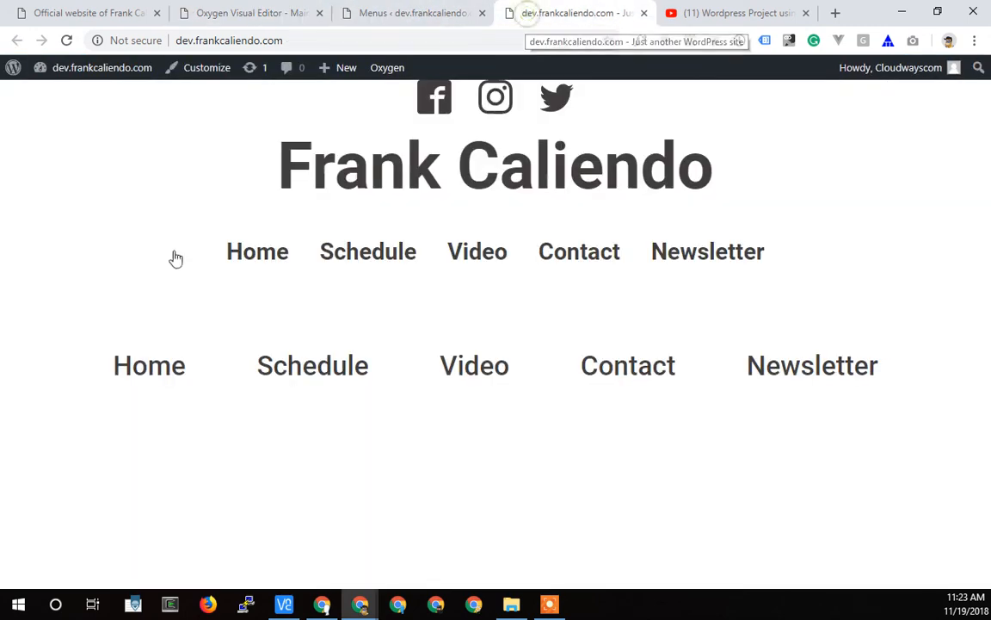
left_click(67, 43)
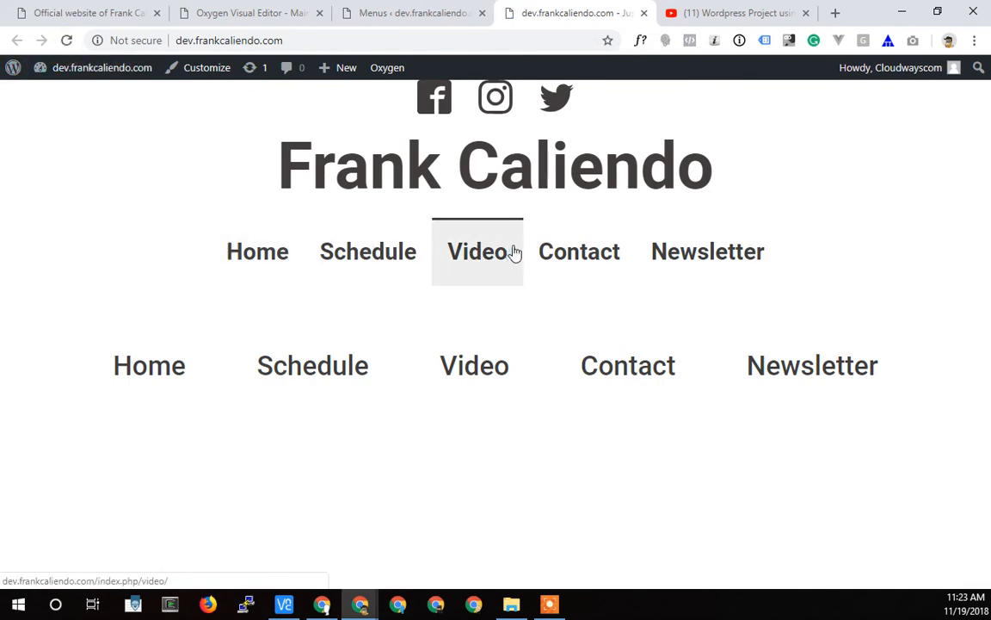
left_click(670, 268)
- Switch to the live site and examine the Video and Newsletter dropdowns in its header menu
left_click(132, 24)
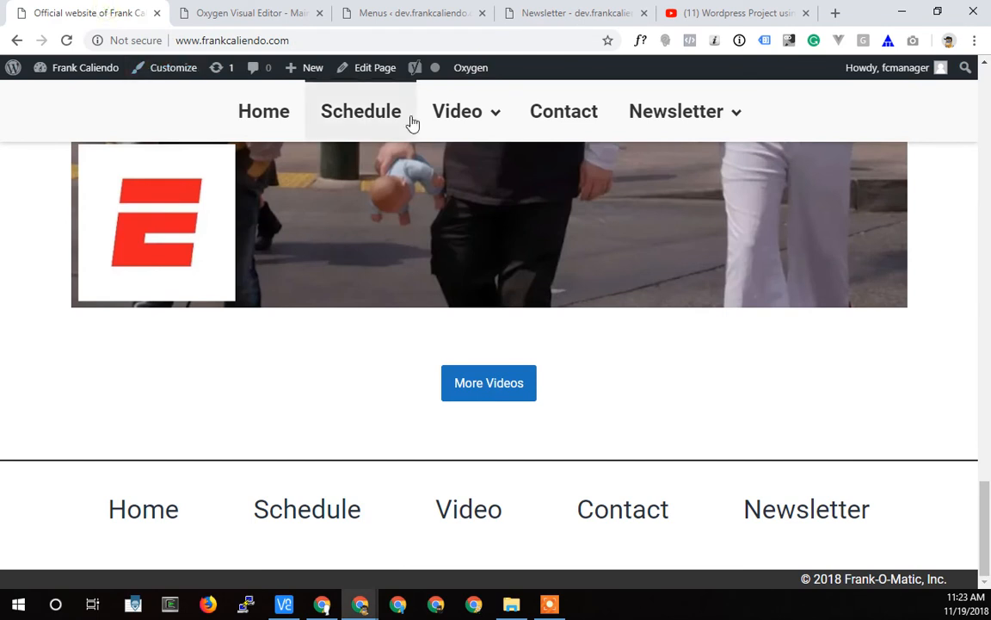
mouse_move(461, 112)
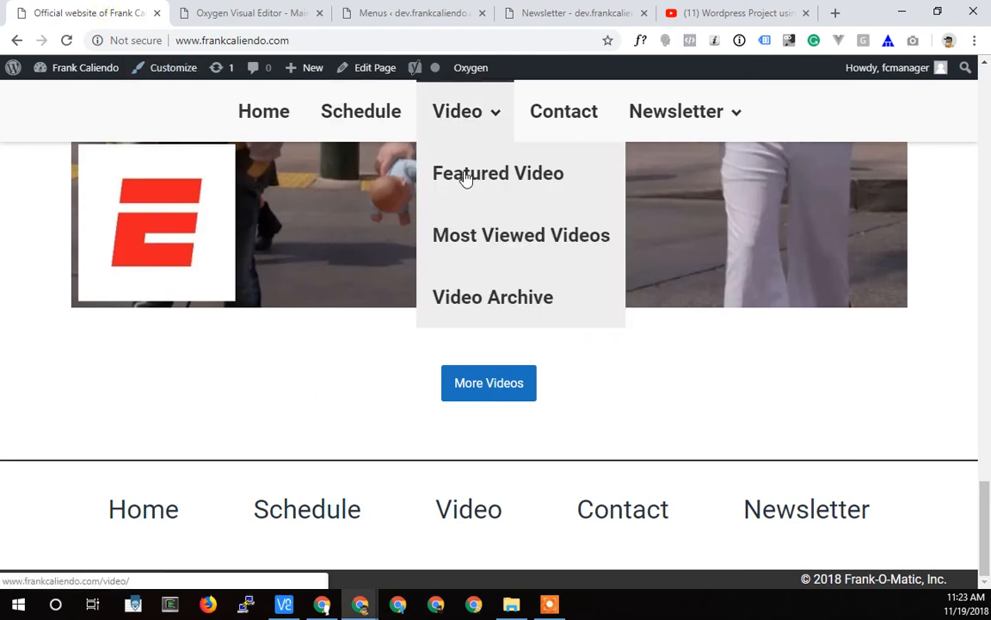
mouse_move(699, 113)
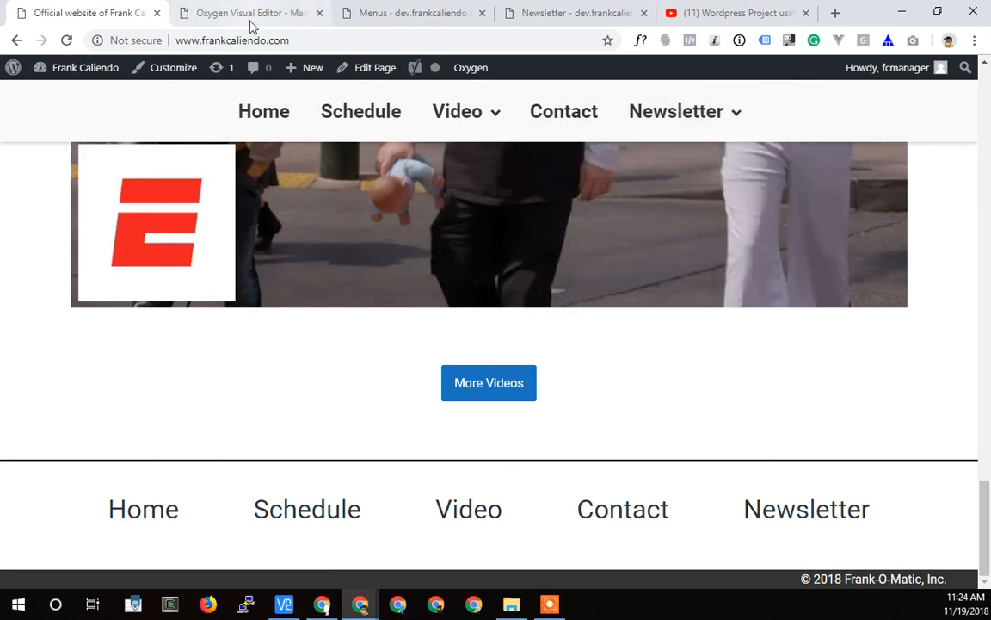
- In the Oxygen template editor, try #ed1c1c as the header menu's hover text color, clear it again and save the template
left_click(250, 15)
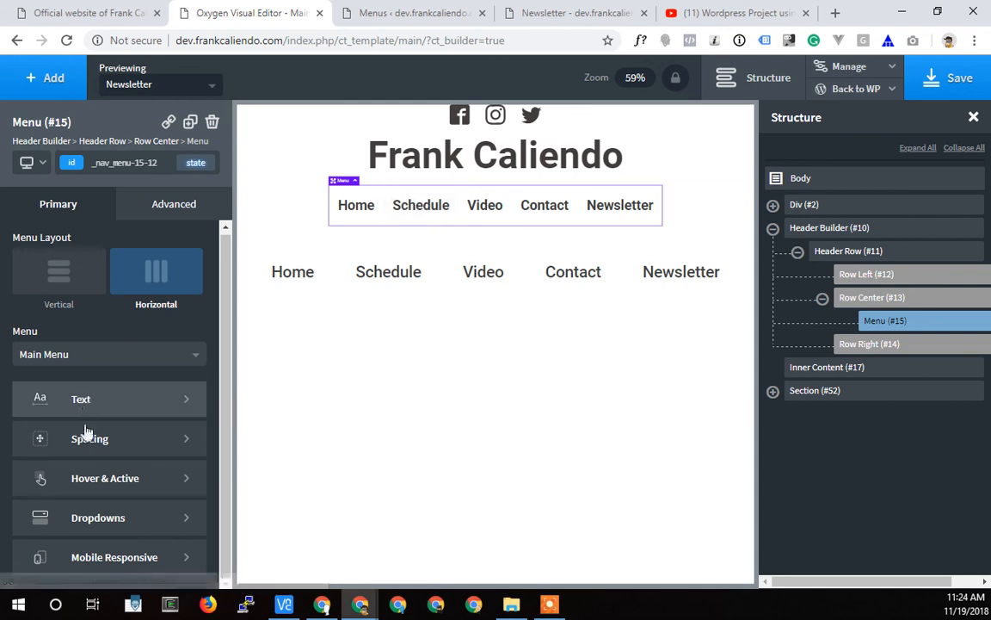
left_click(86, 479)
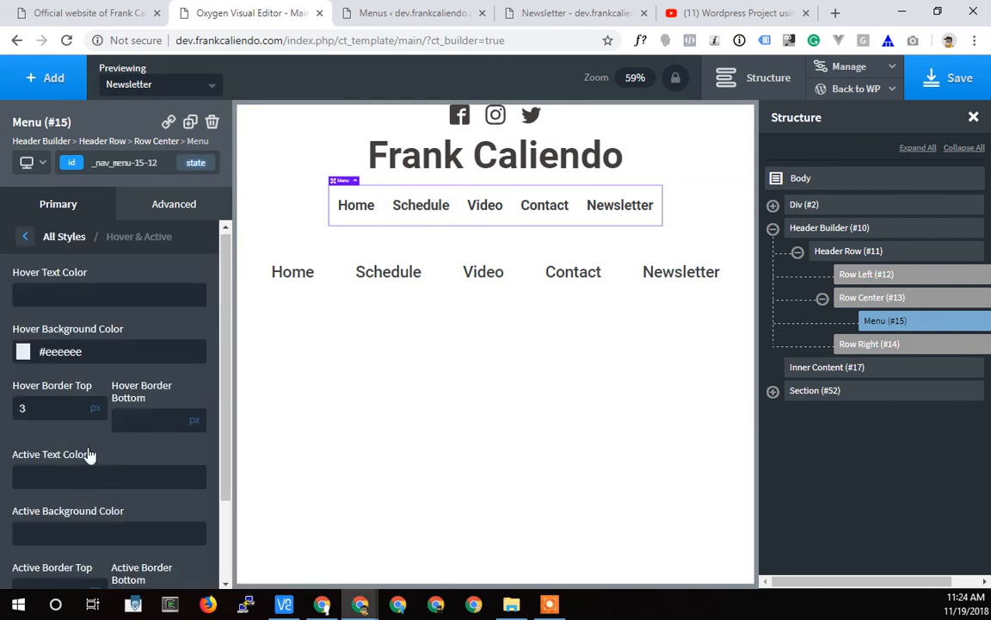
left_click(25, 296)
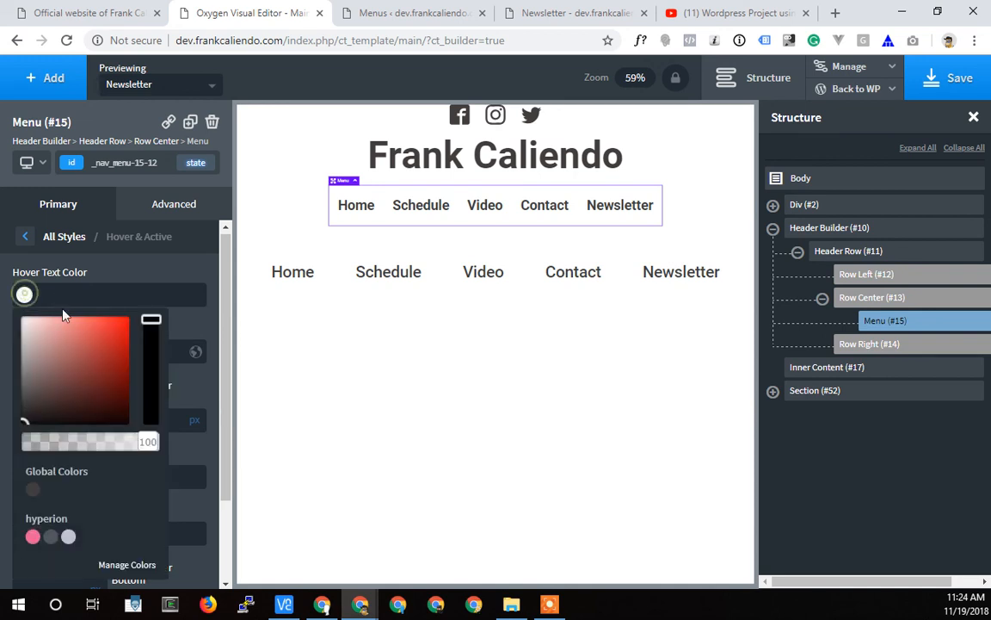
left_click_drag(112, 329, 117, 324)
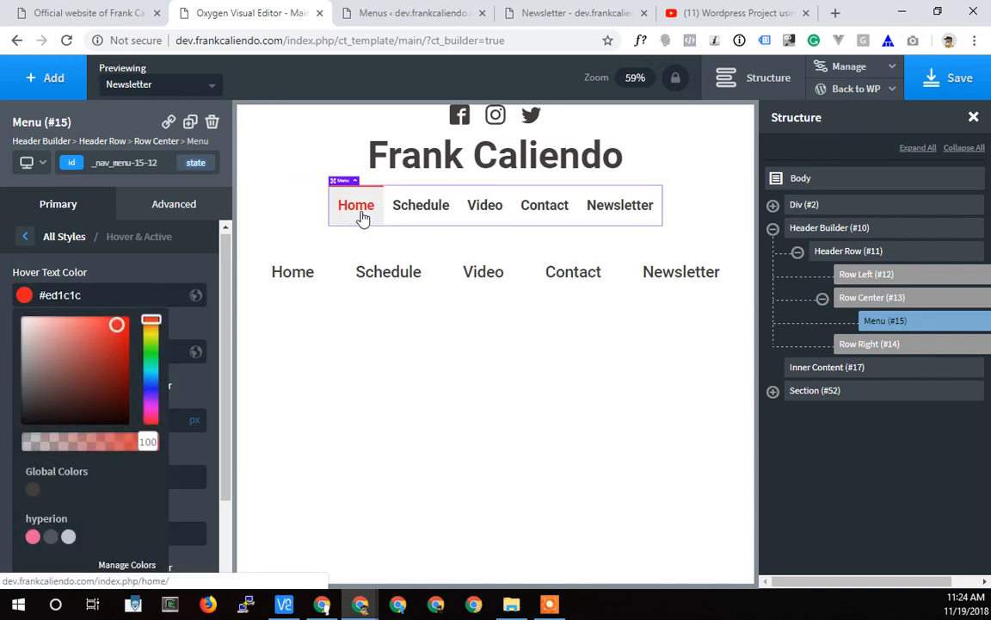
triple_click(75, 300)
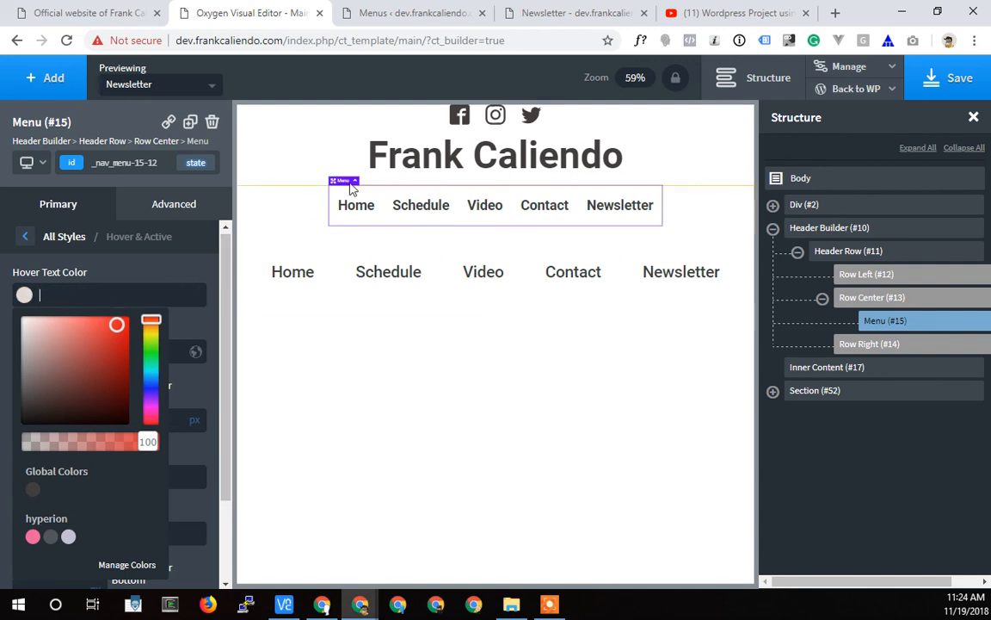
left_click(662, 149)
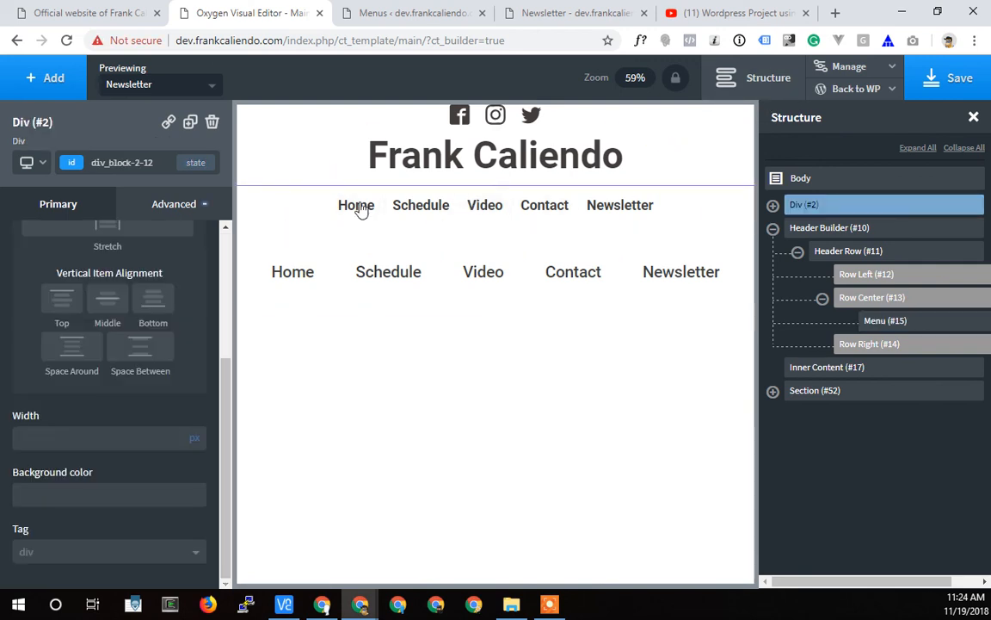
left_click(949, 97)
- Switch to the site's front end and test the header menu's Home, Schedule, Contact and Newsletter links
left_click(542, 15)
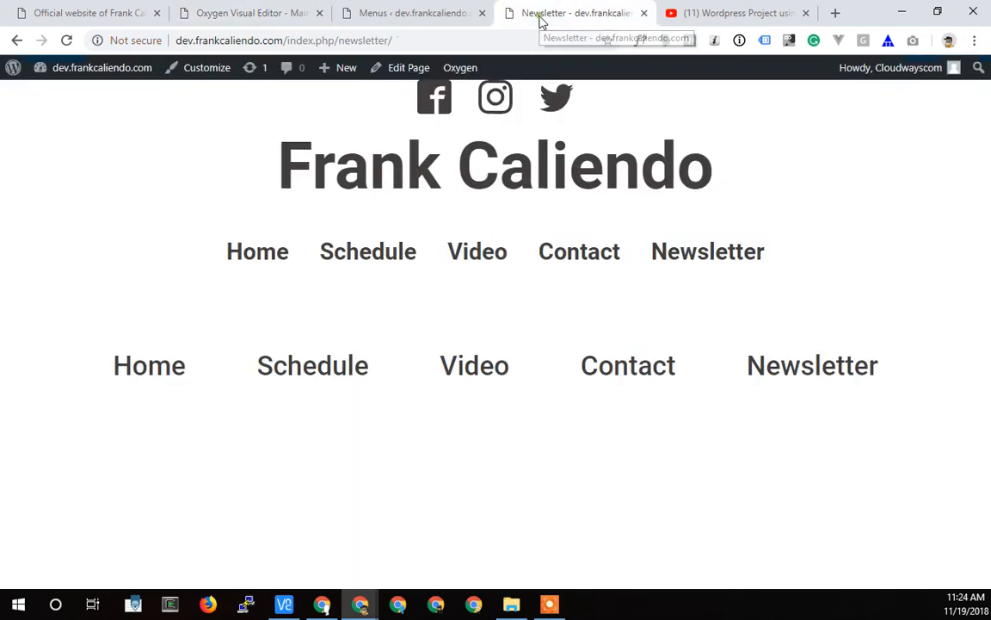
left_click(260, 265)
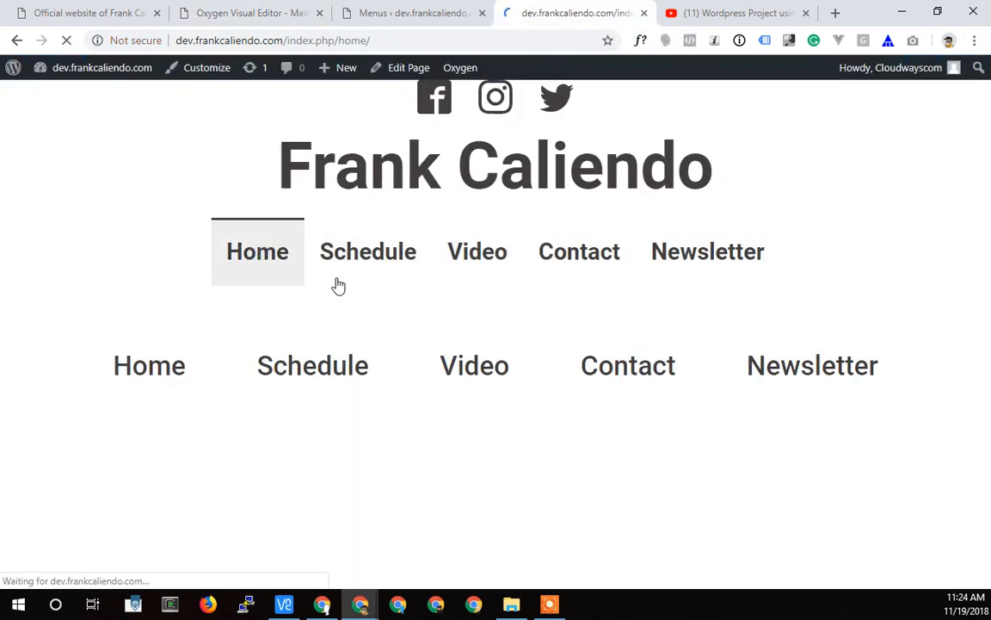
left_click(359, 253)
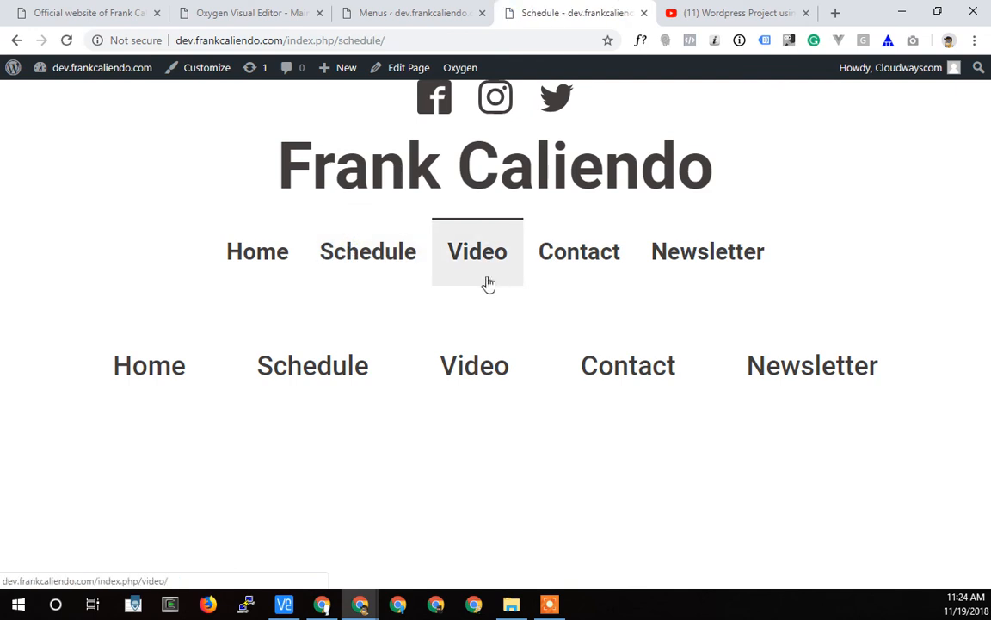
left_click(549, 256)
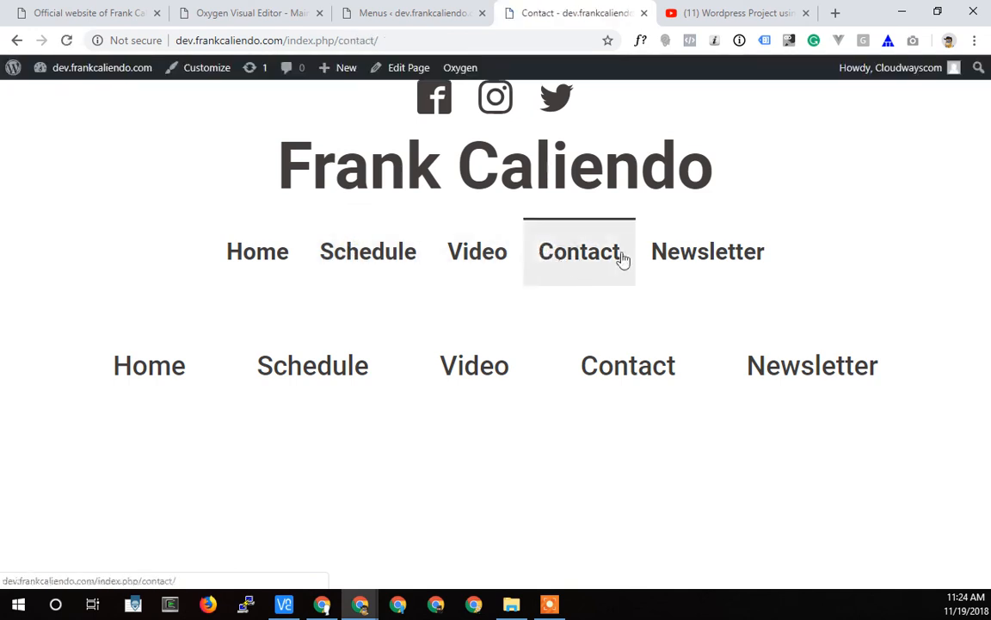
left_click(698, 260)
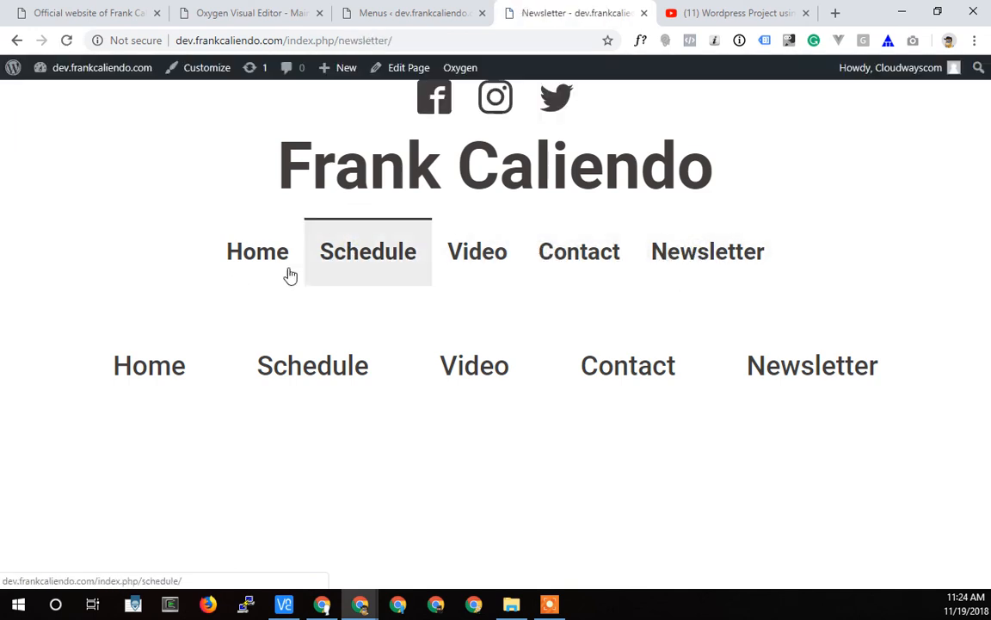
left_click(245, 257)
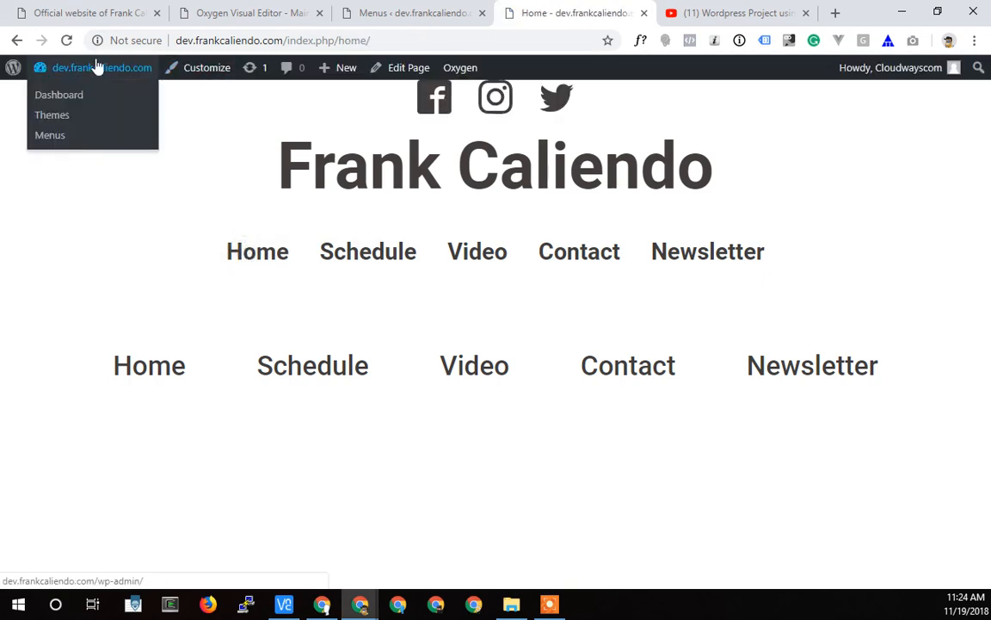
- Open the Home page in the Oxygen editor from its WordPress edit screen and show the page's element structure
mouse_move(90, 75)
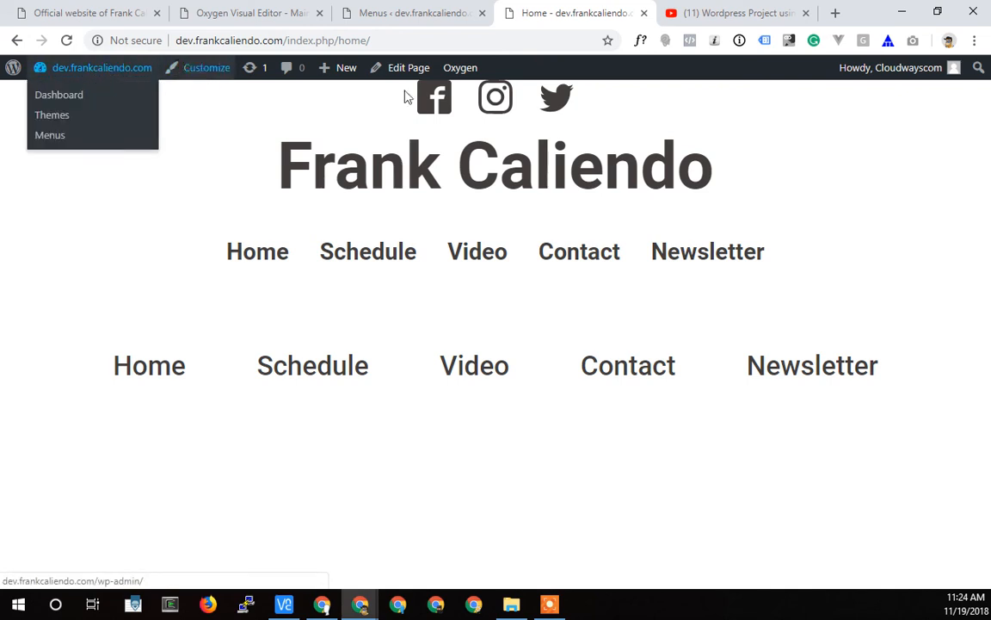
mouse_move(456, 74)
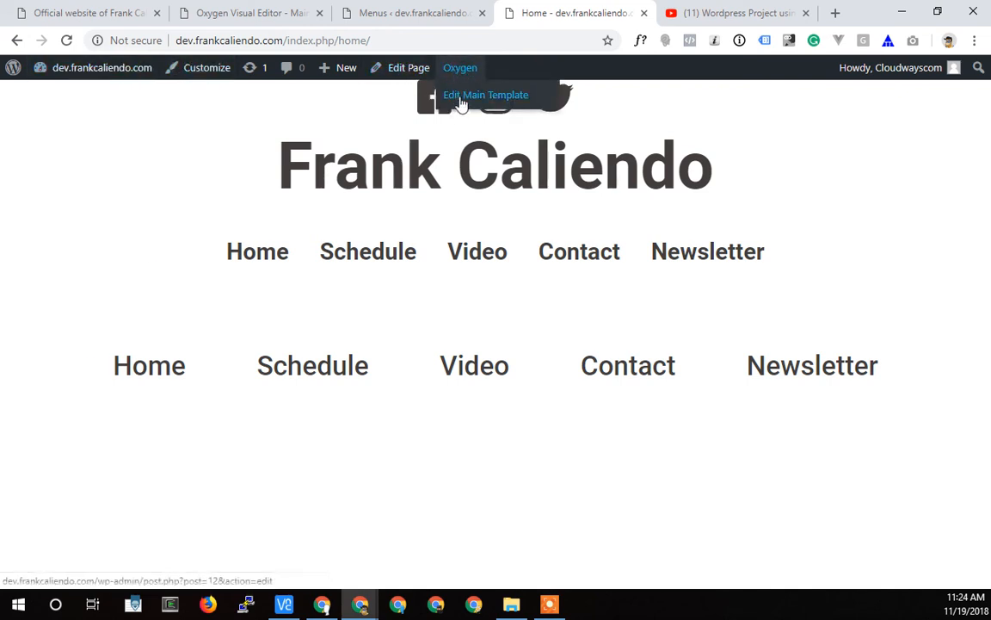
left_click(404, 68)
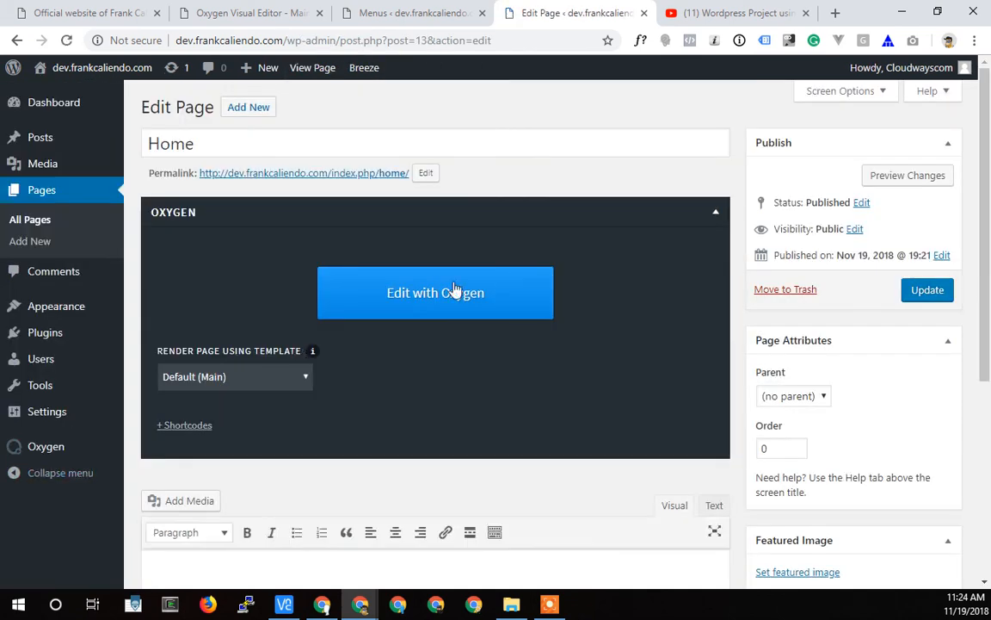
left_click(453, 292)
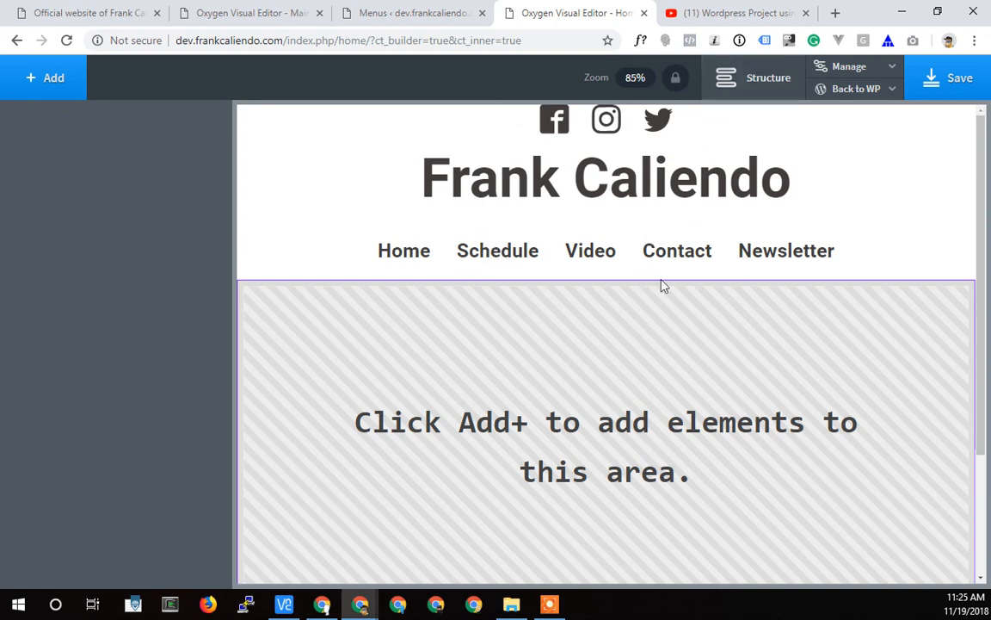
scroll(659, 284, "down", 2)
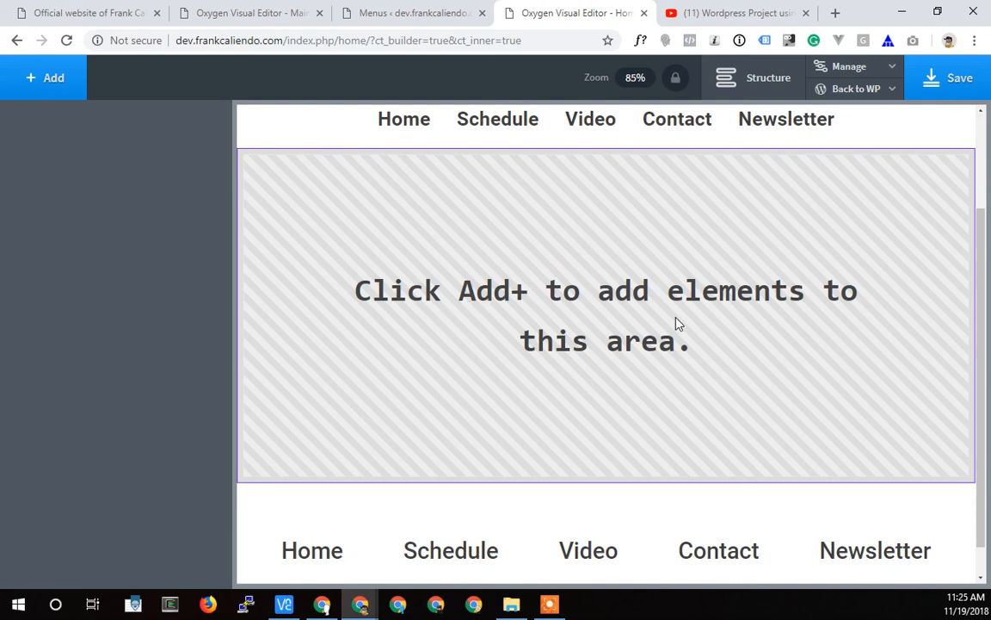
left_click(759, 80)
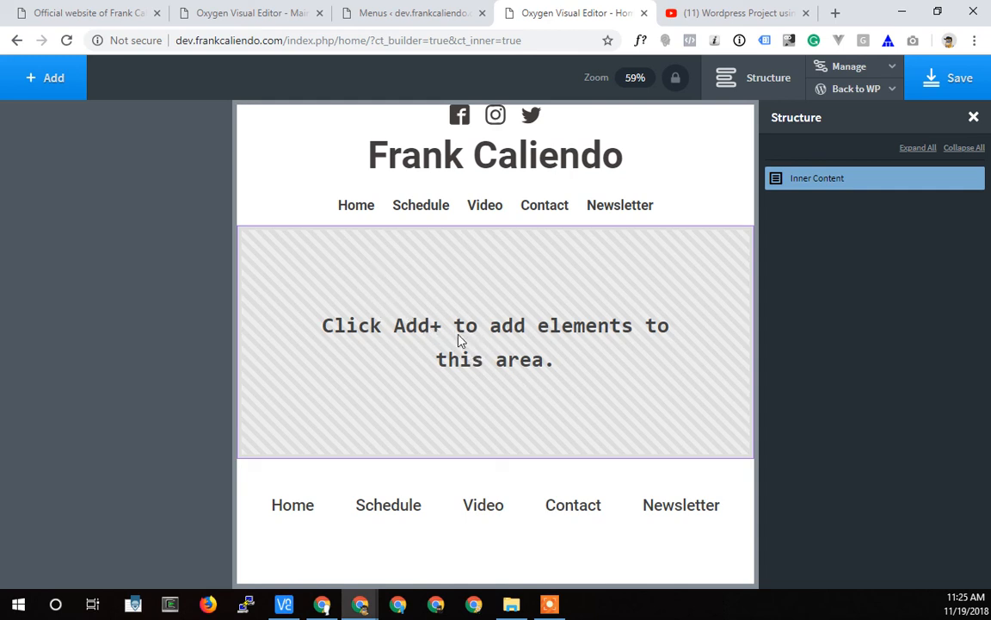
- Add a heading reading "This is the homepage" to the Home page's inner content and save the page
left_click(41, 79)
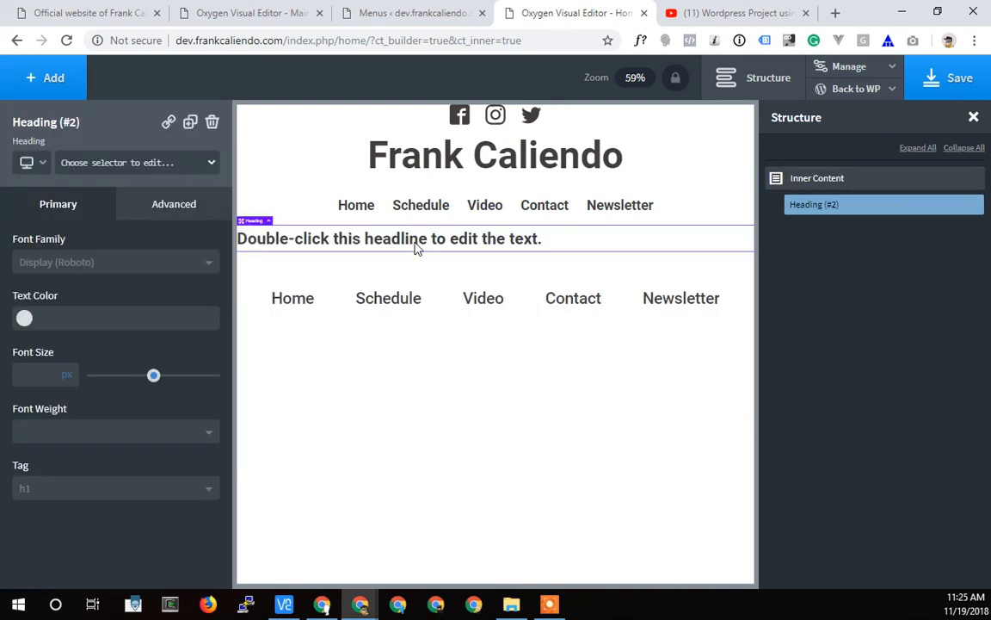
double_click(417, 242)
type("This is the homepage")
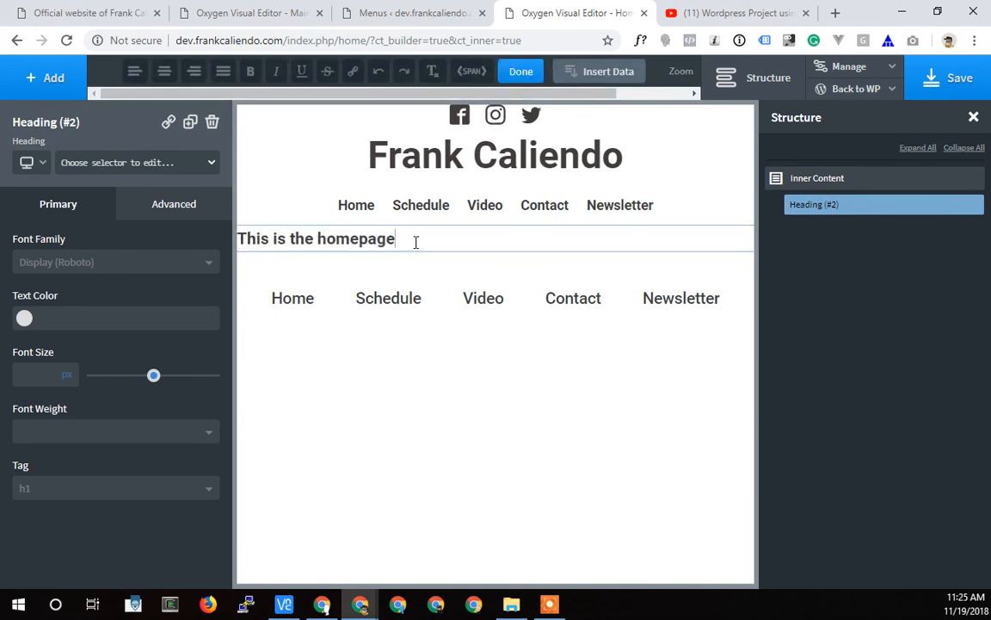
left_click(951, 74)
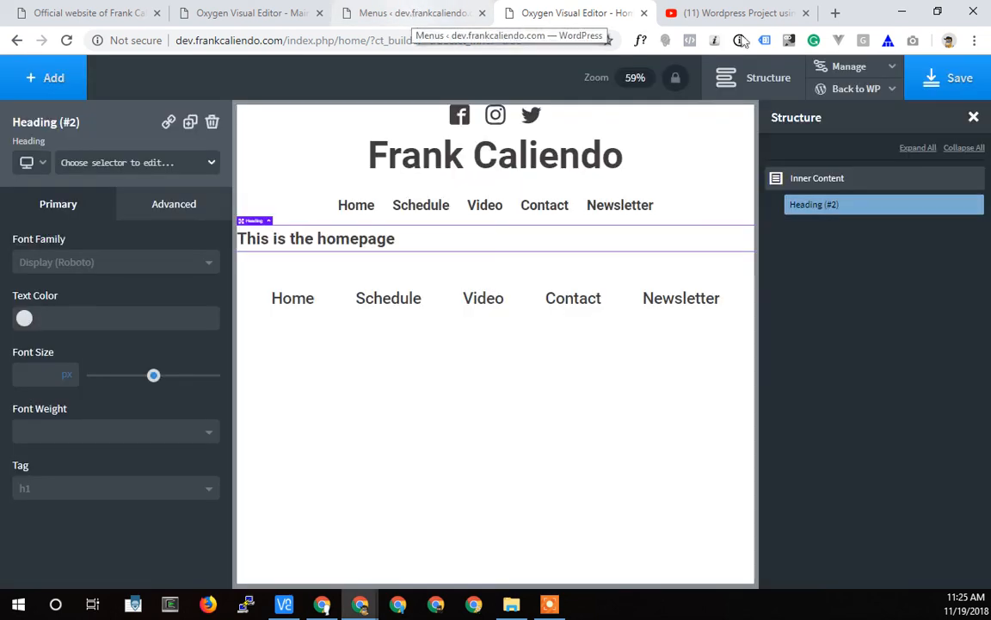
- Open the Home page's front end in a new browser tab and compare its content with the Schedule page
right_click(821, 91)
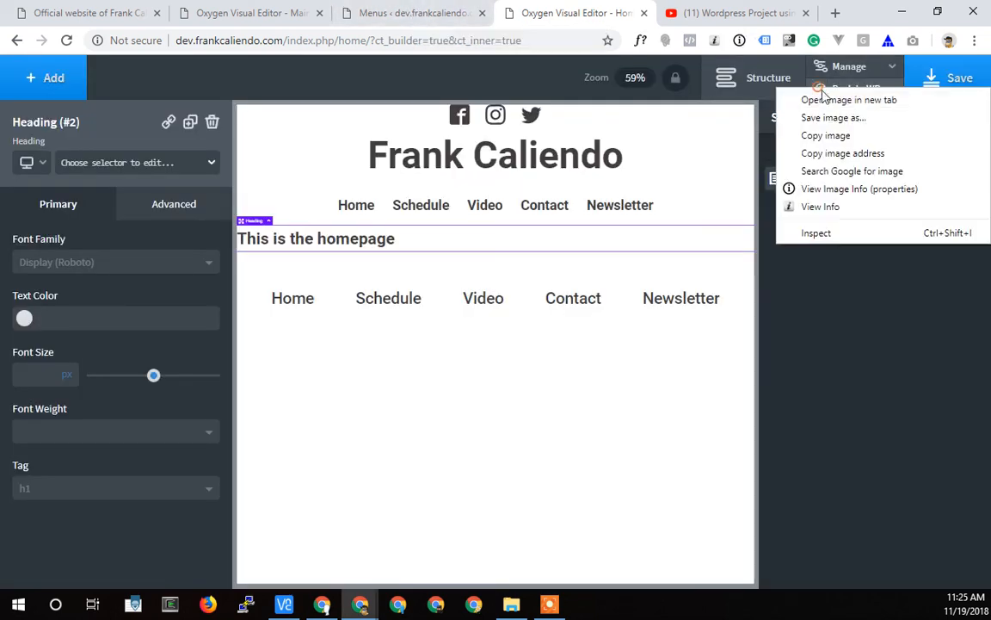
left_click(855, 88)
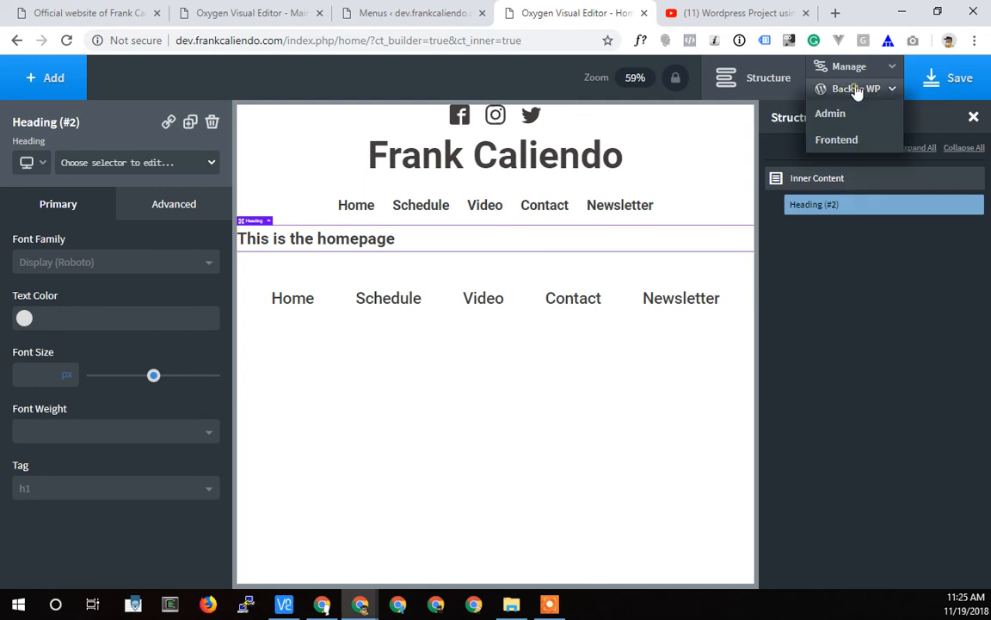
right_click(837, 139)
left_click(786, 153)
left_click(608, 15)
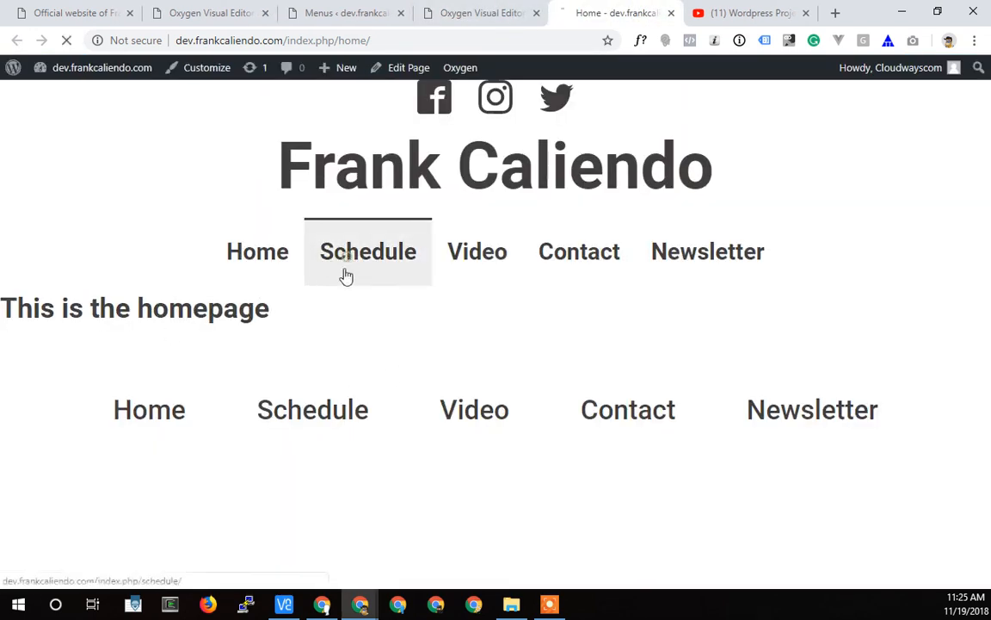
left_click(345, 269)
left_click(257, 251)
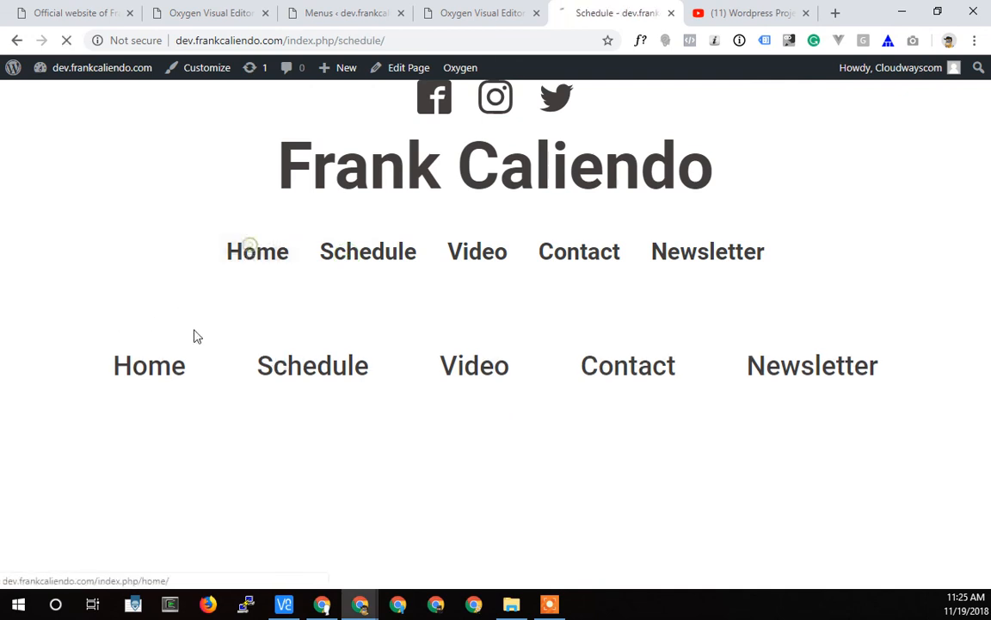
left_click(361, 254)
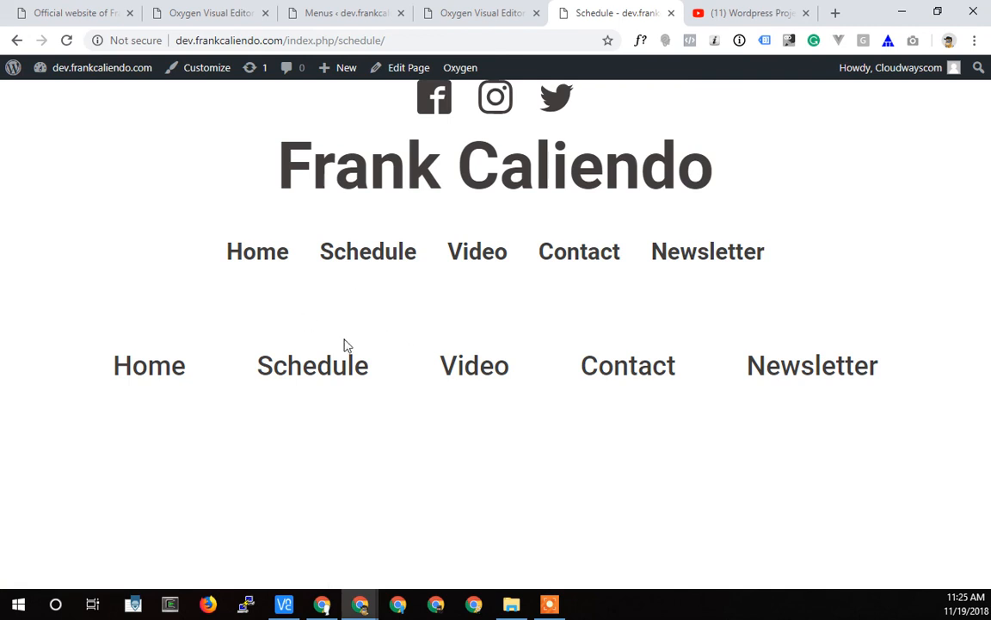
left_click(245, 264)
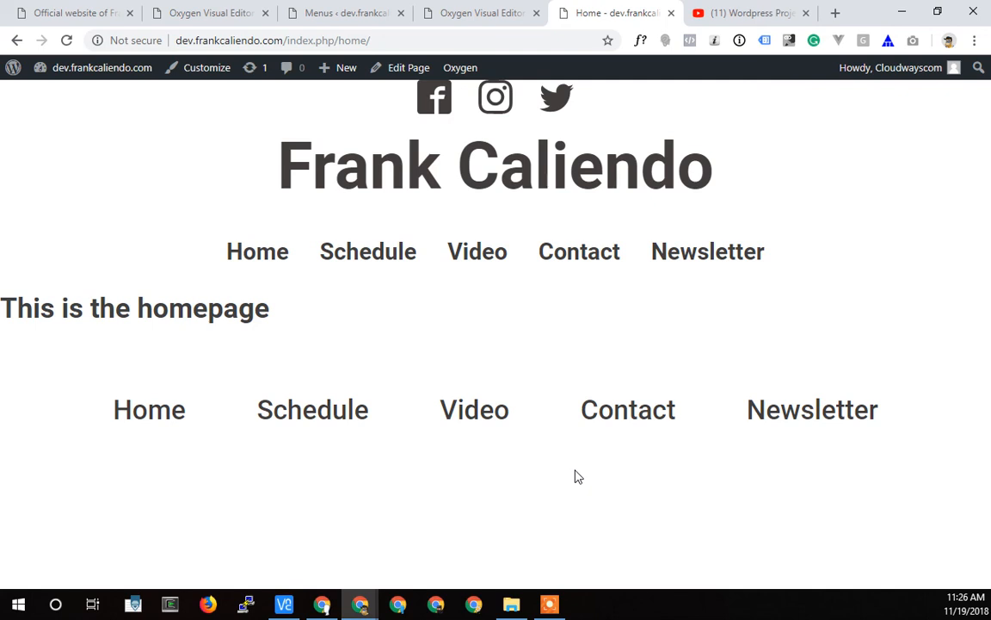
- Open the browser's developer tools on the Home page and turn on the responsive device view
right_click(834, 236)
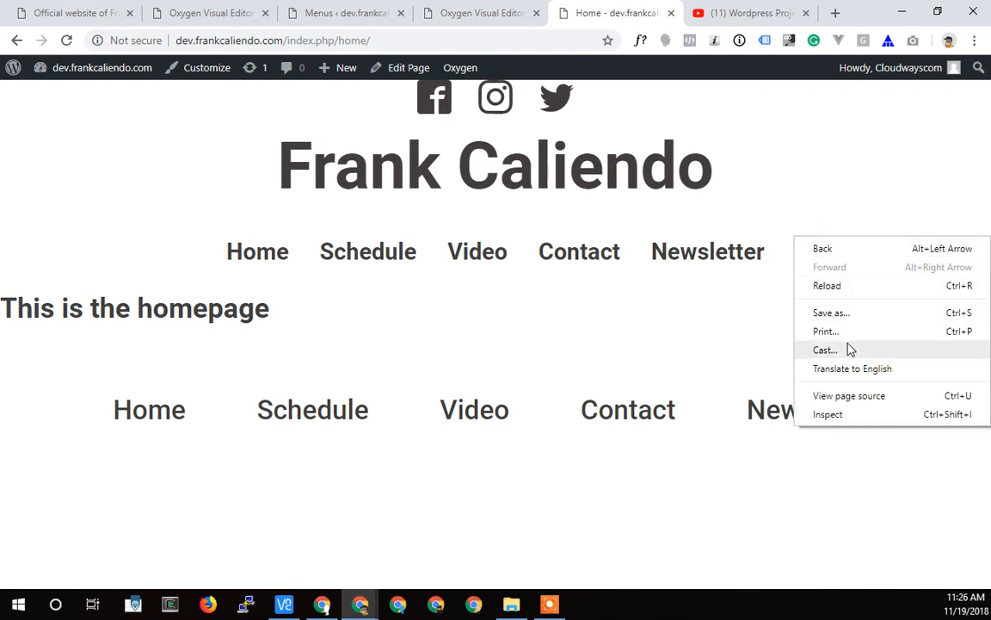
left_click(734, 330)
right_click(831, 278)
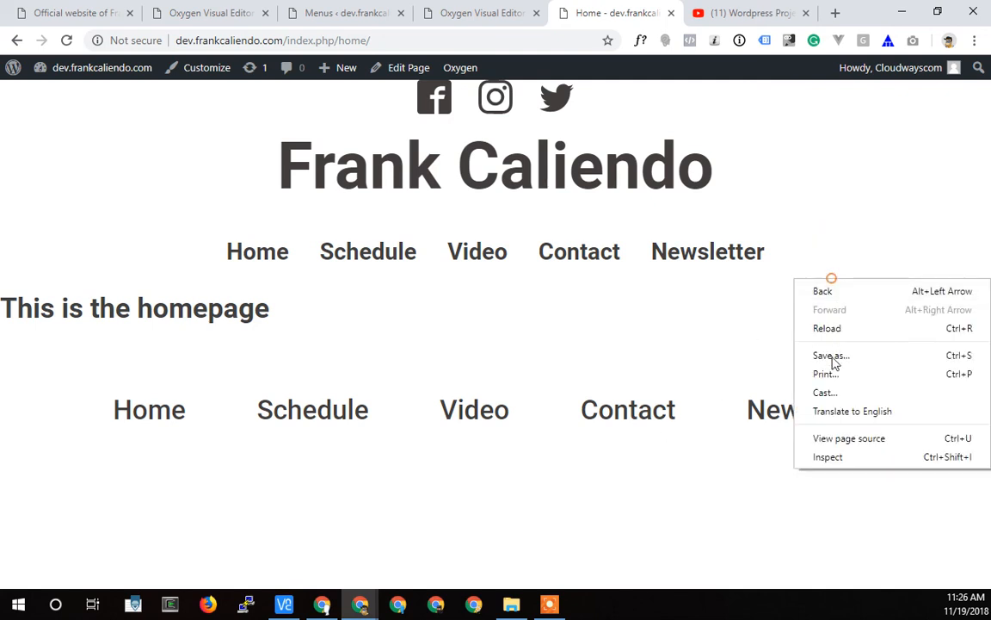
left_click(826, 458)
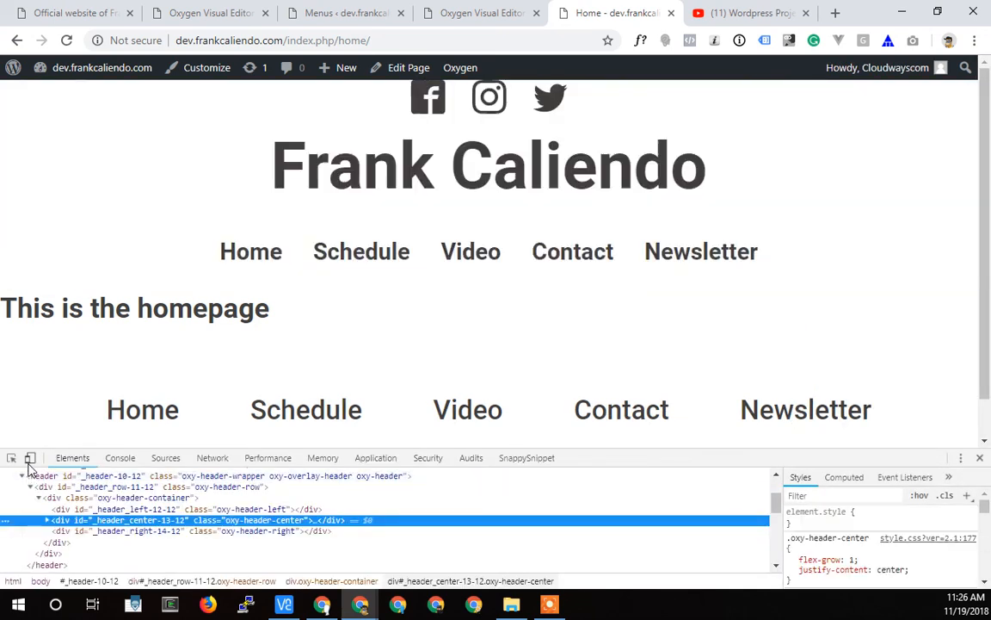
left_click(30, 458)
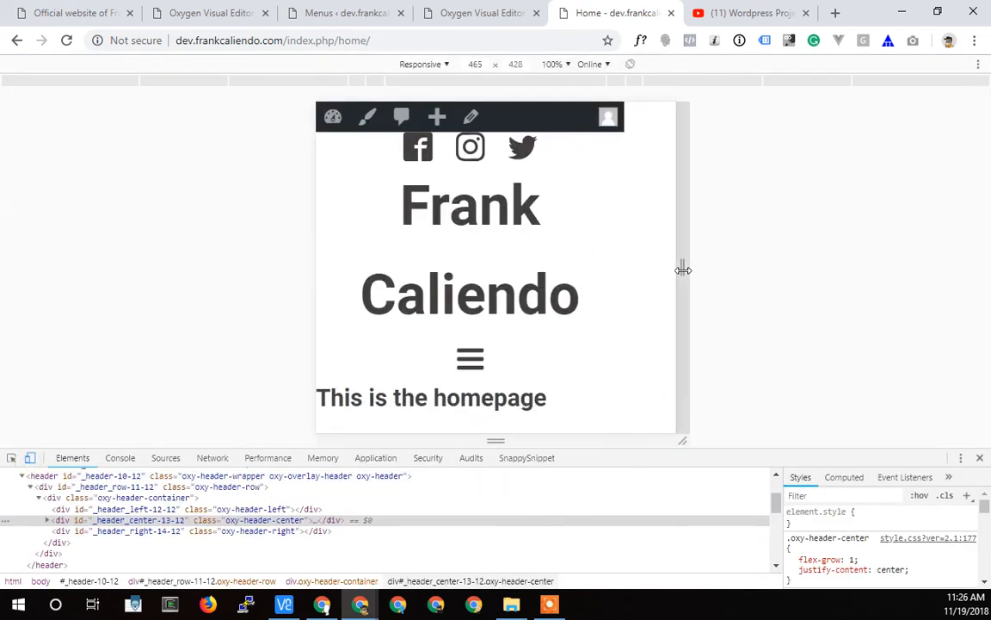
- Narrow the responsive preview to 368 px, examine the mobile header and footer menus, and widen the preview to 517 px
left_click_drag(682, 269, 646, 274)
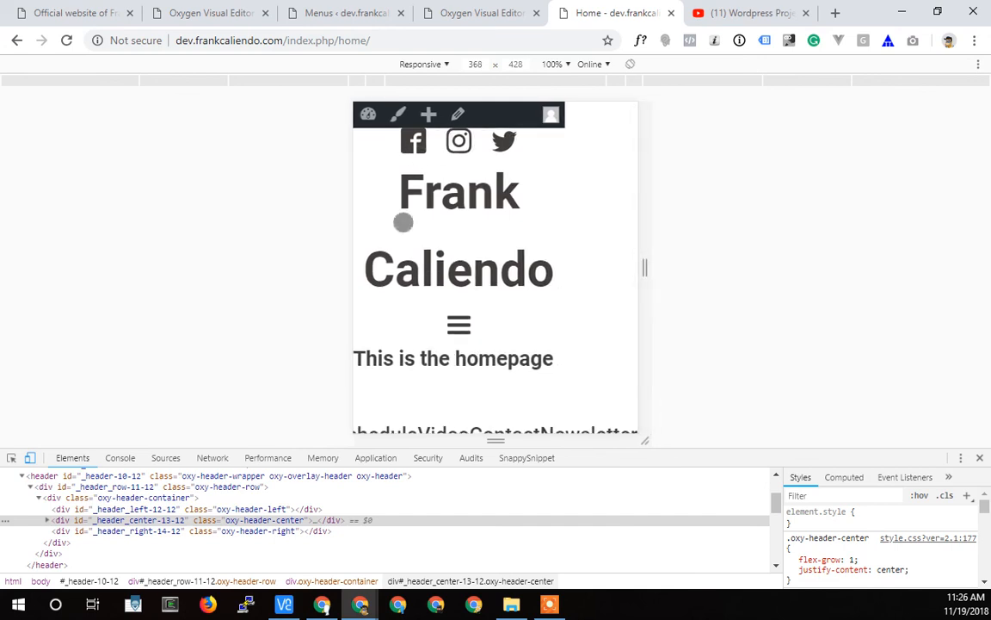
scroll(476, 303, "down", 1)
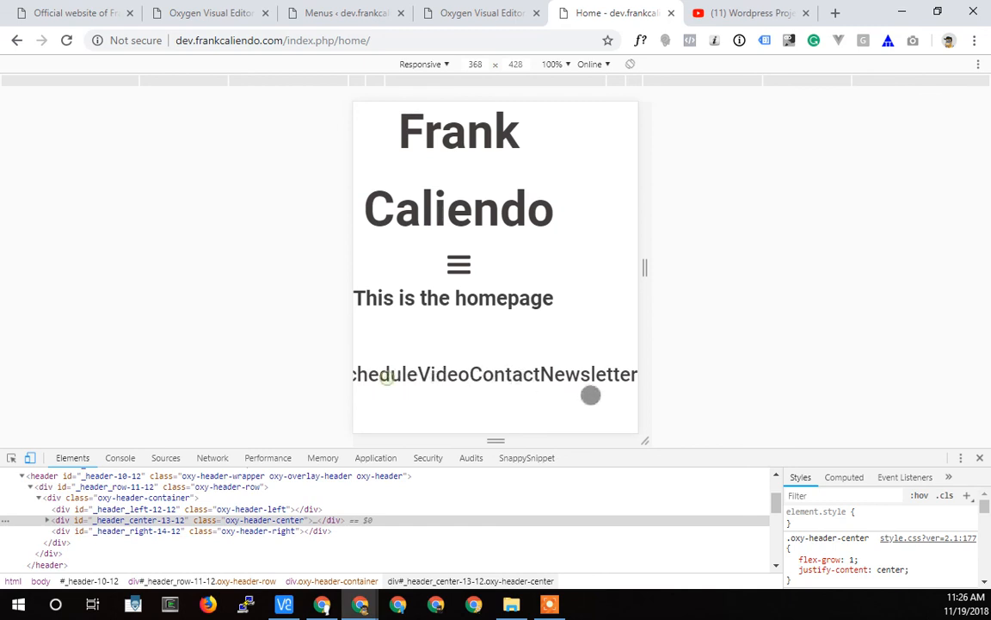
scroll(517, 358, "up", 1)
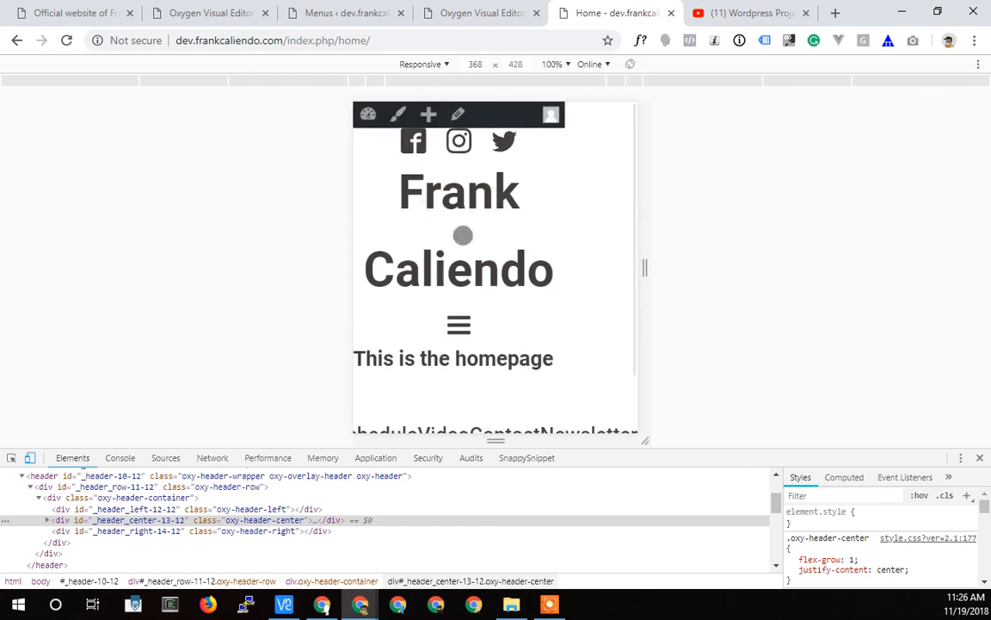
scroll(465, 315, "down", 1)
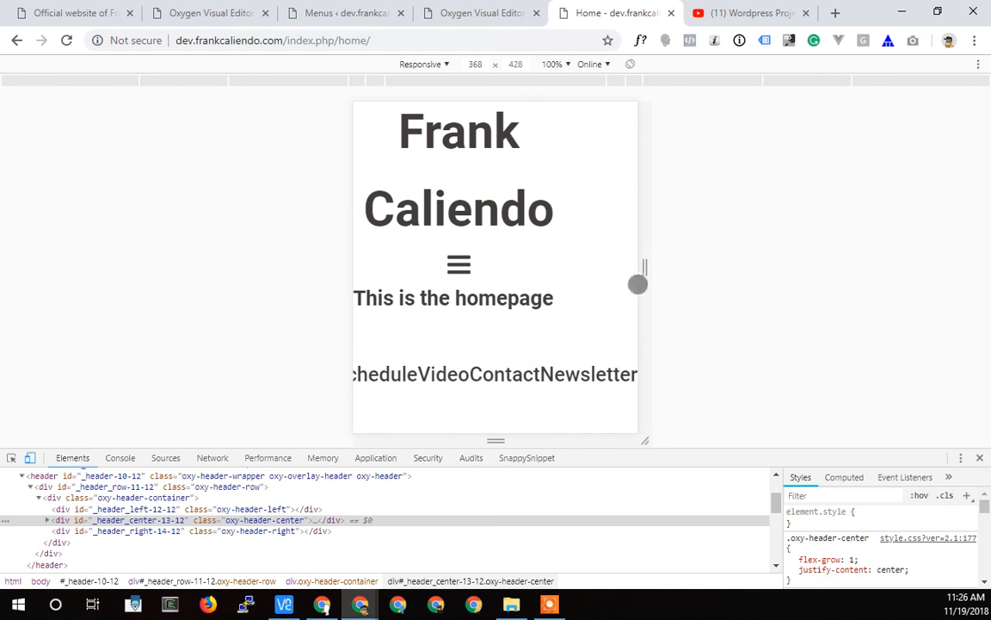
left_click_drag(641, 284, 705, 296)
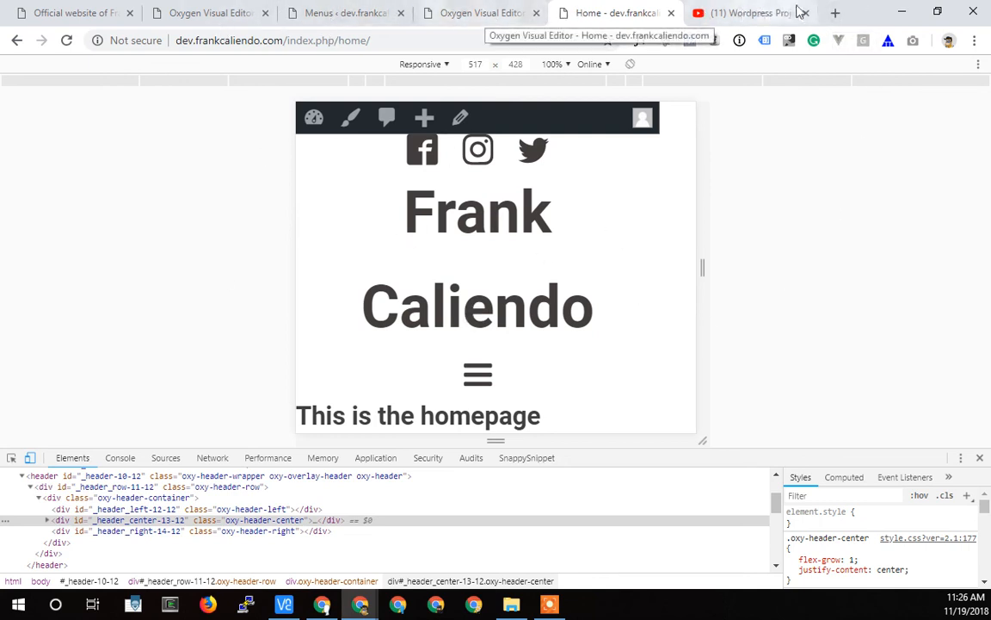
left_click(766, 14)
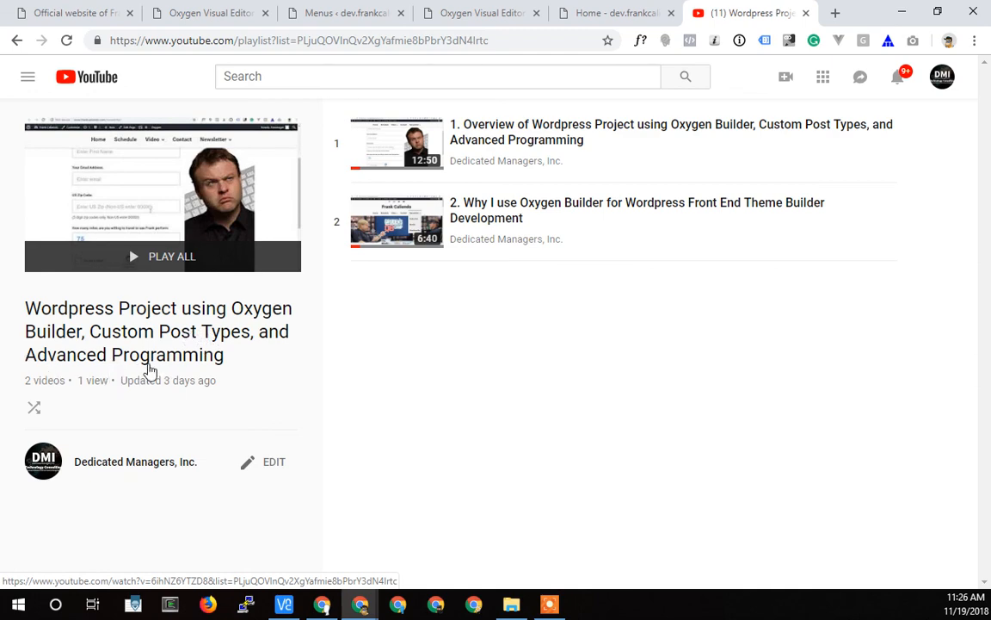
left_click(835, 13)
type("ded")
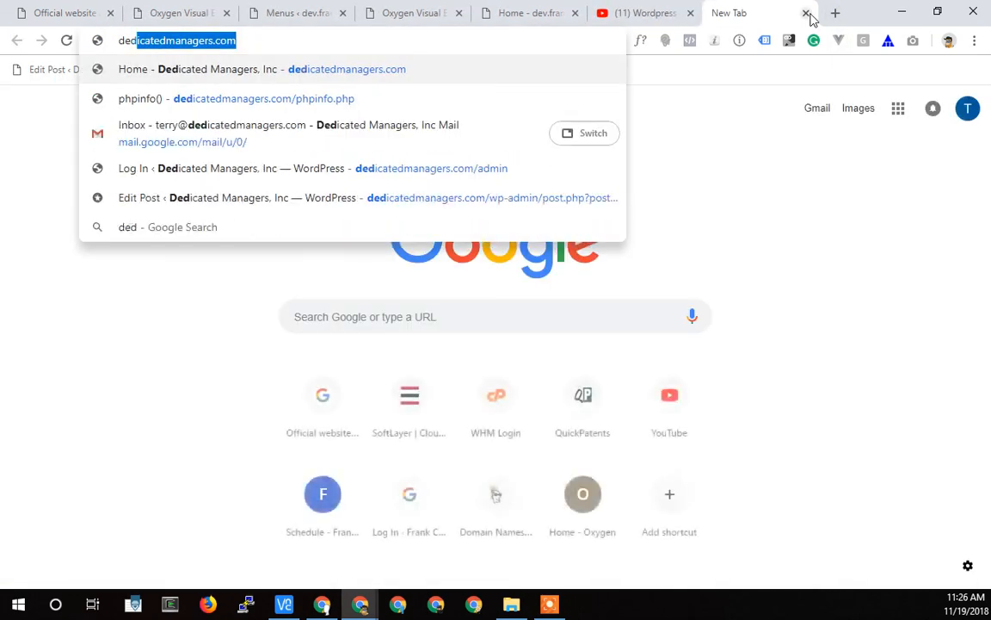
key("Return")
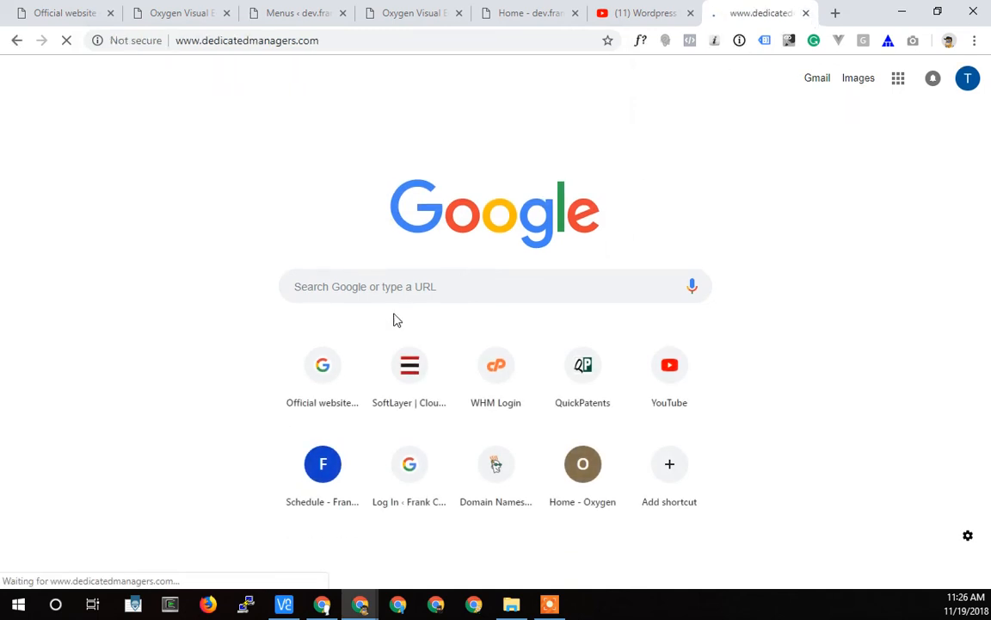